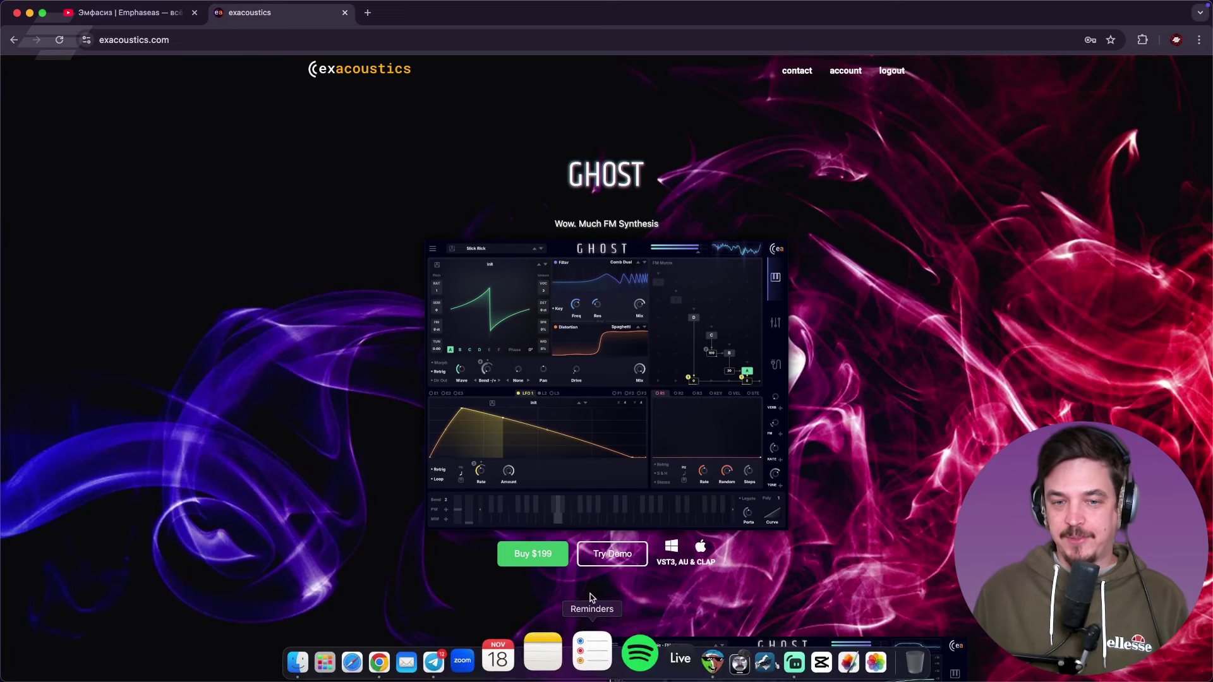
# Show the platform choices for the GHOST demo download on the website and switch to REAPER
pyautogui.click(623, 554)
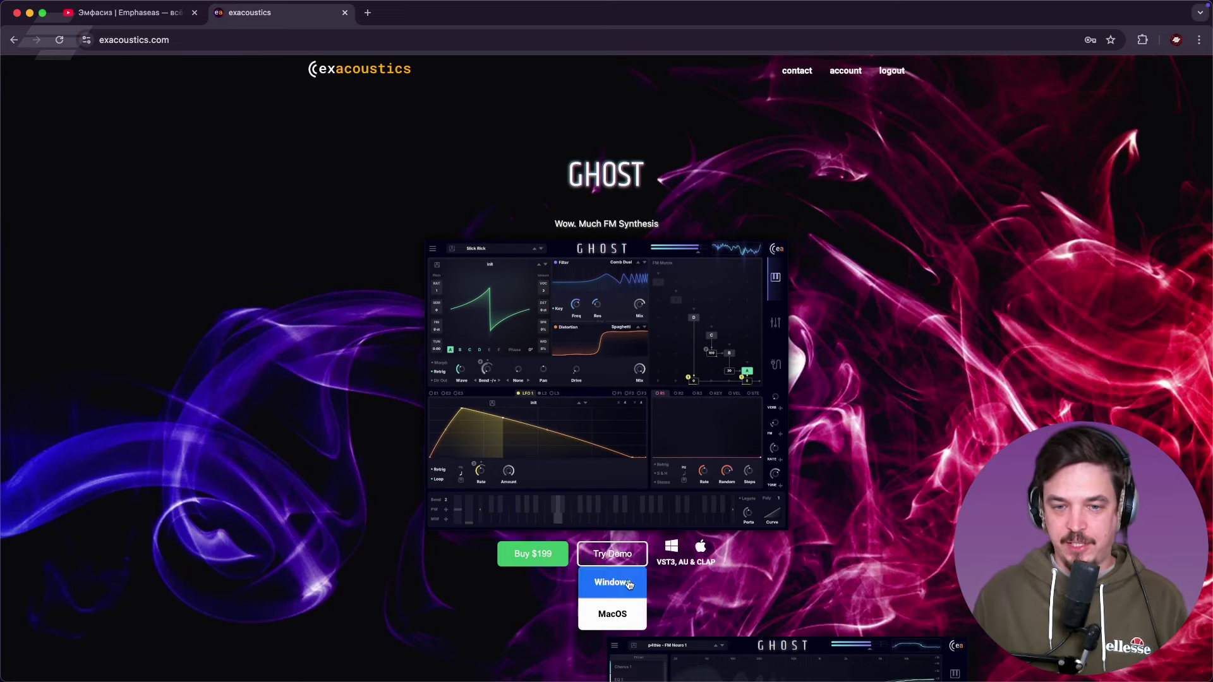
pyautogui.moveTo(572, 678)
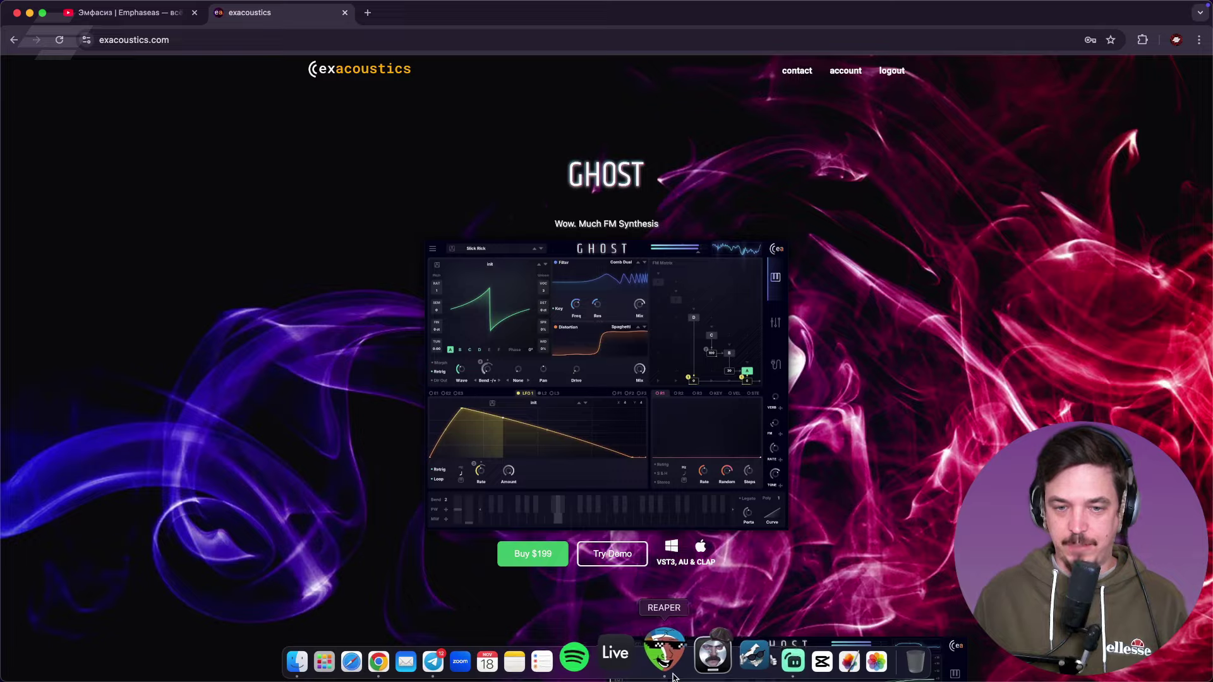
pyautogui.click(674, 670)
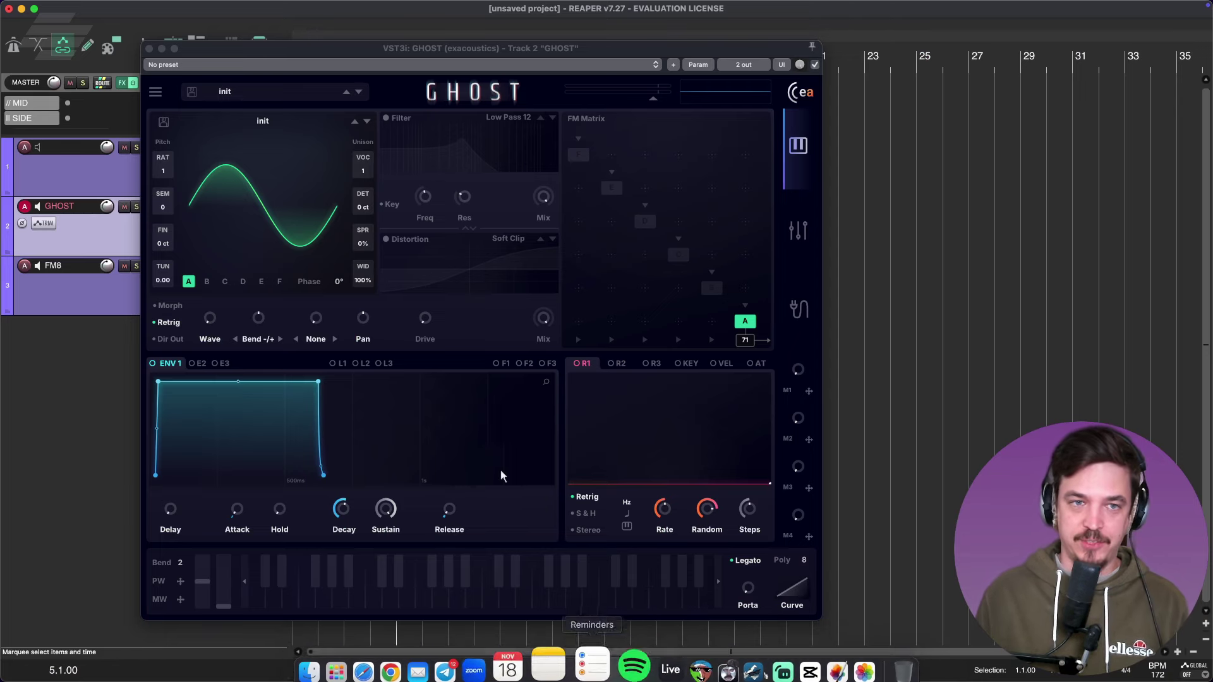
# Reposition the GHOST window clear of the track controls, and open the FM8 plug-in on track 3 beside it
pyautogui.moveTo(488, 56)
pyautogui.mouseDown()
pyautogui.moveTo(559, 54)
pyautogui.moveTo(480, 61)
pyautogui.mouseUp()
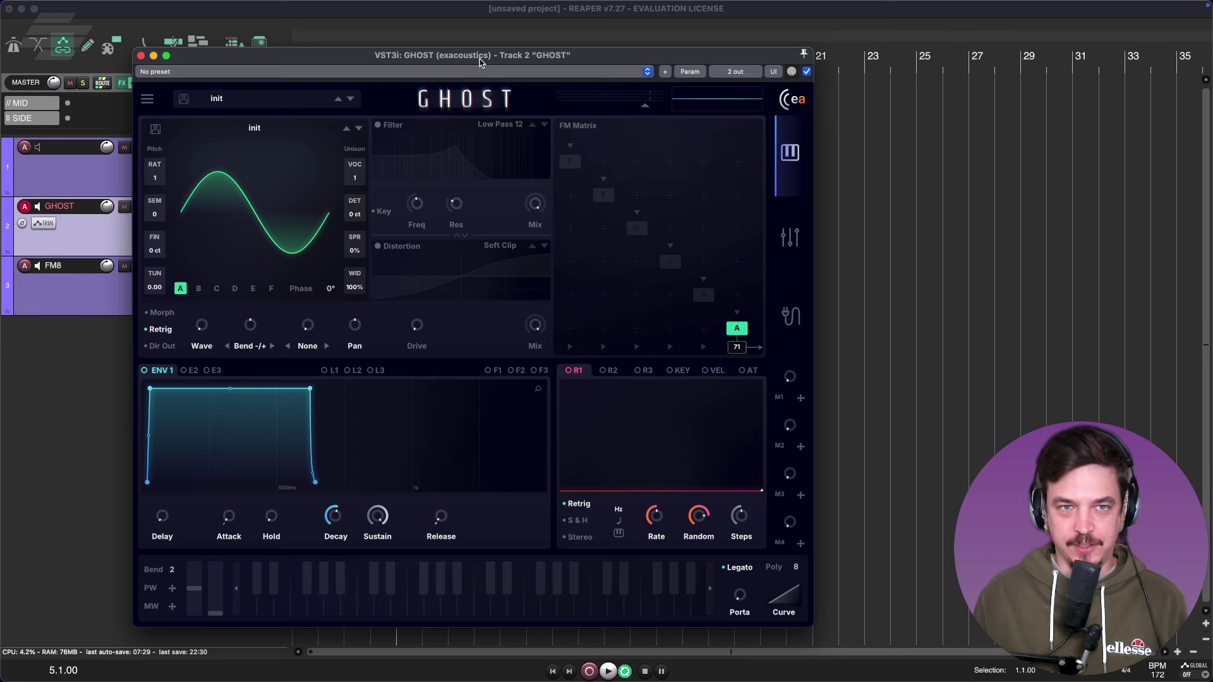
pyautogui.moveTo(479, 62); pyautogui.dragTo(499, 60)
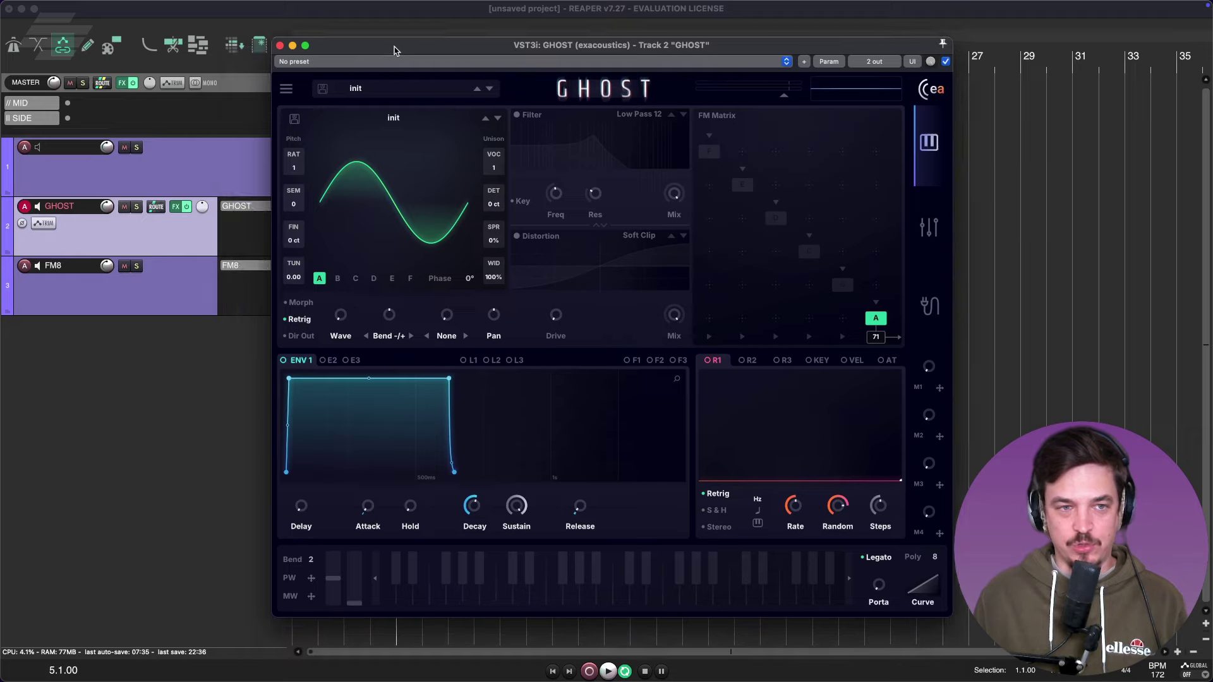
pyautogui.moveTo(394, 51); pyautogui.dragTo(396, 53)
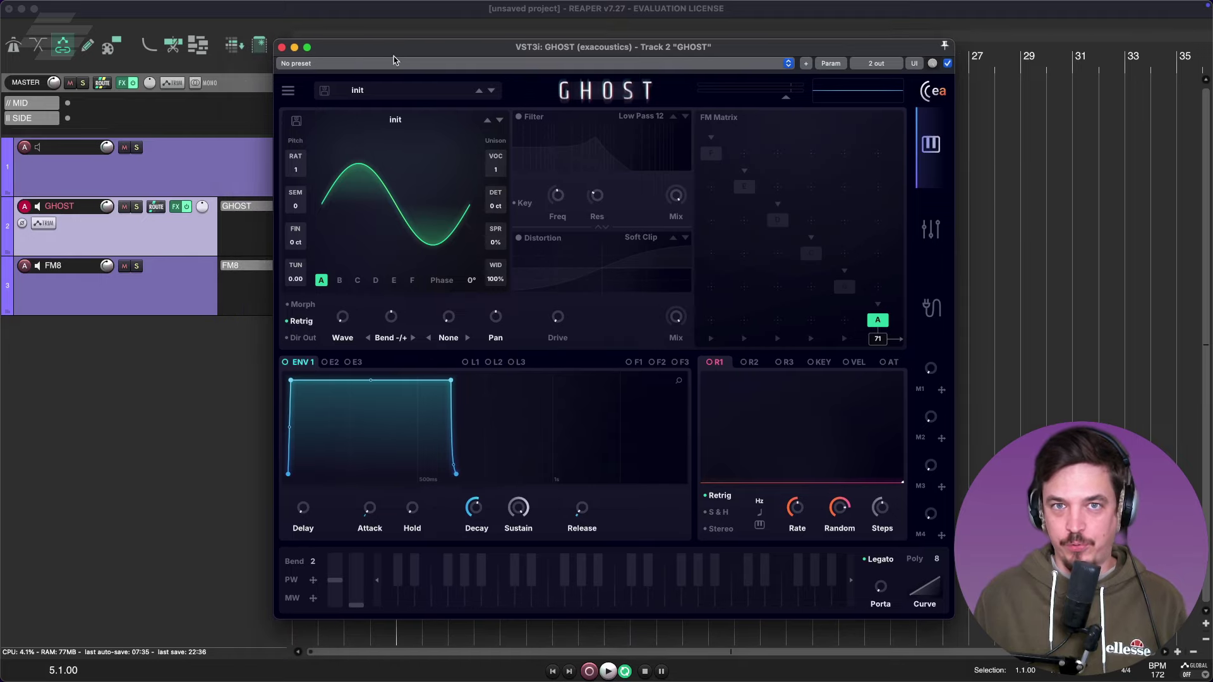
pyautogui.click(240, 266)
pyautogui.moveTo(535, 160); pyautogui.dragTo(318, 149)
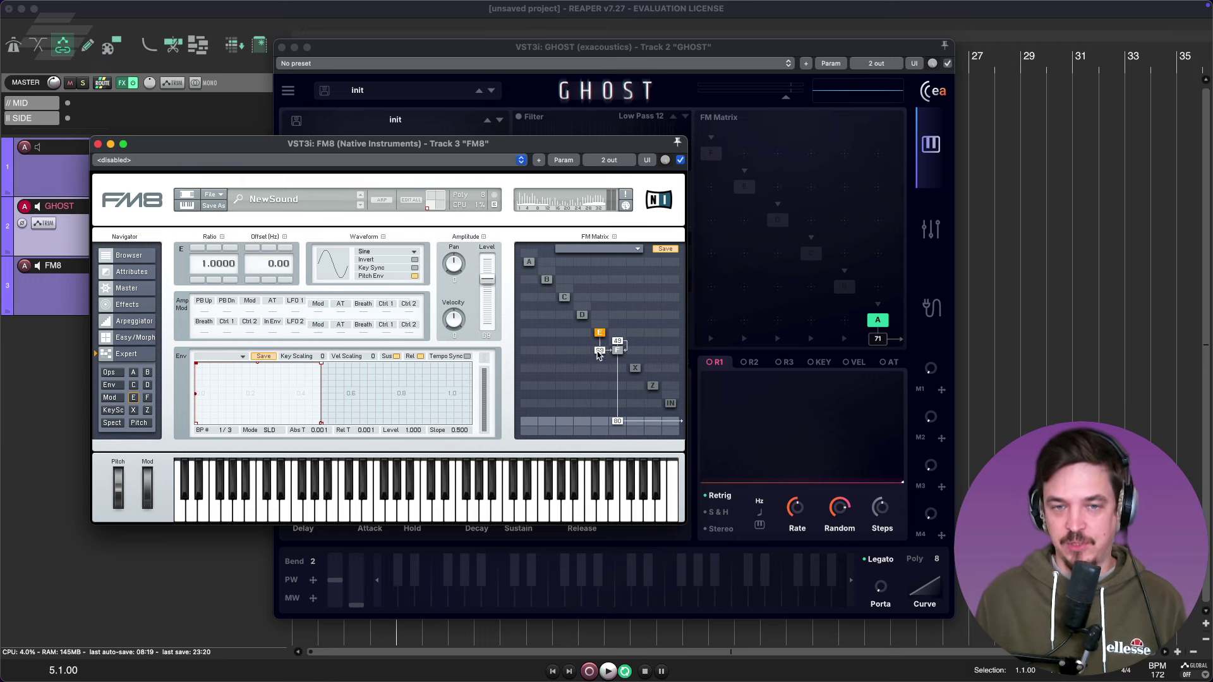
# Try out modulation amounts between operators D, E and F in FM8's FM Matrix and clear them again
pyautogui.moveTo(598, 354); pyautogui.dragTo(592, 302)
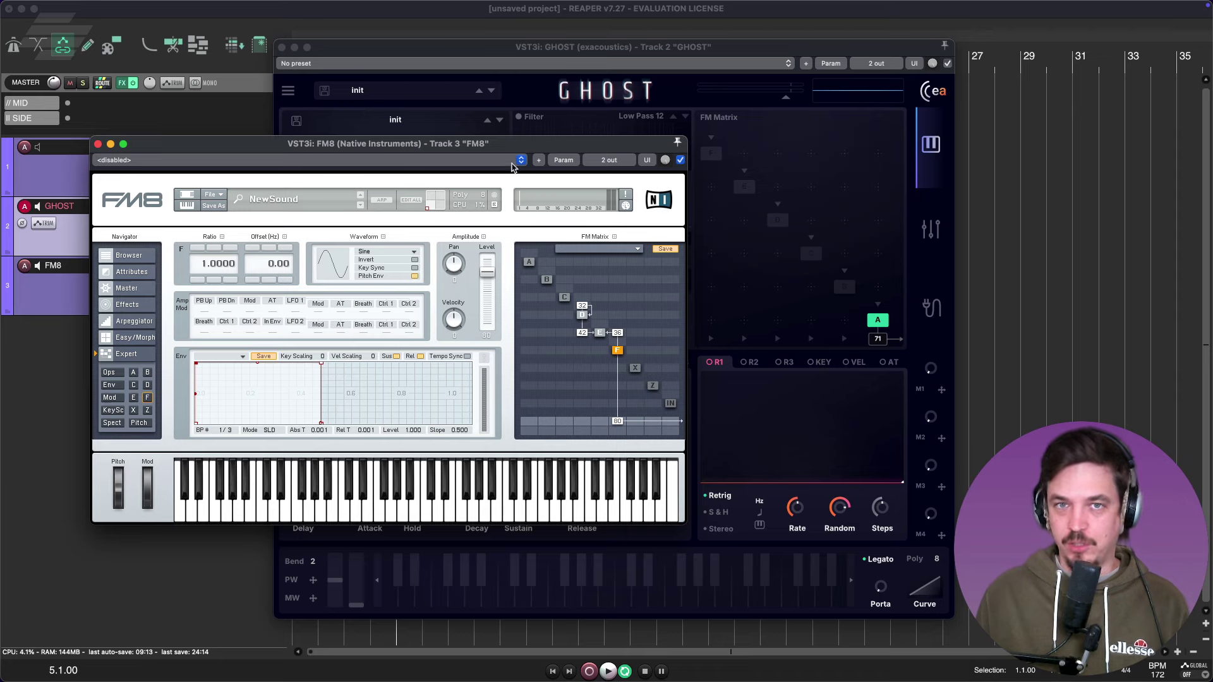
pyautogui.moveTo(509, 146); pyautogui.dragTo(510, 133)
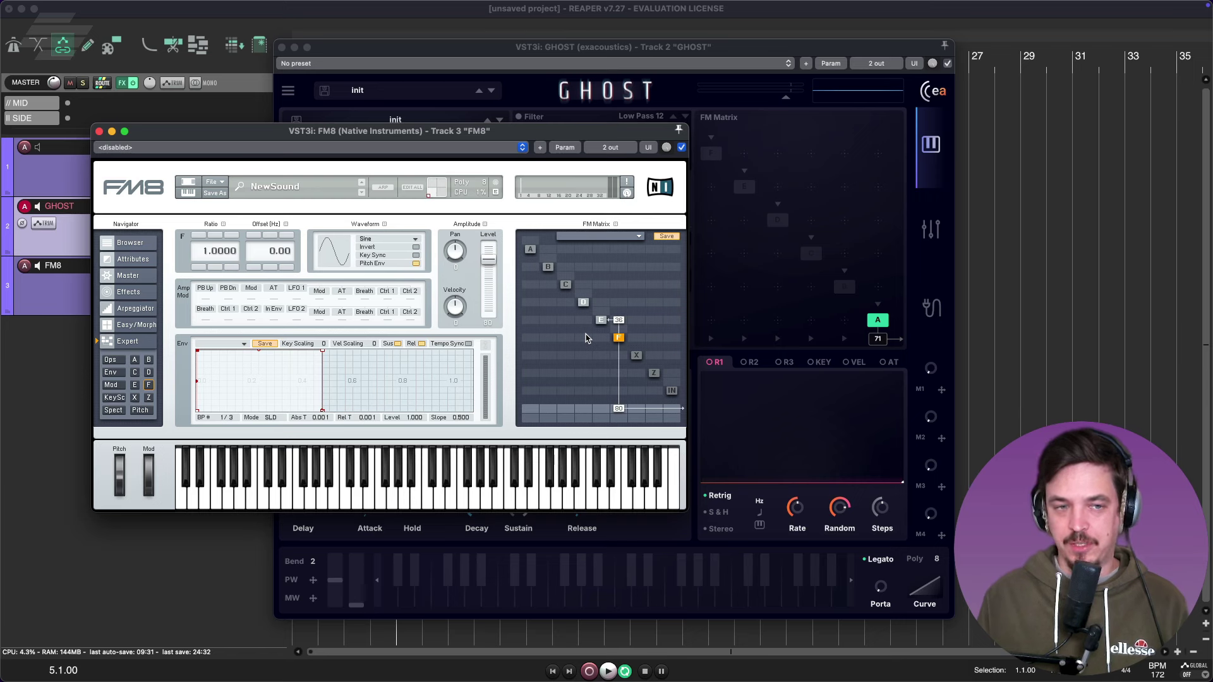
pyautogui.moveTo(621, 319); pyautogui.dragTo(623, 359)
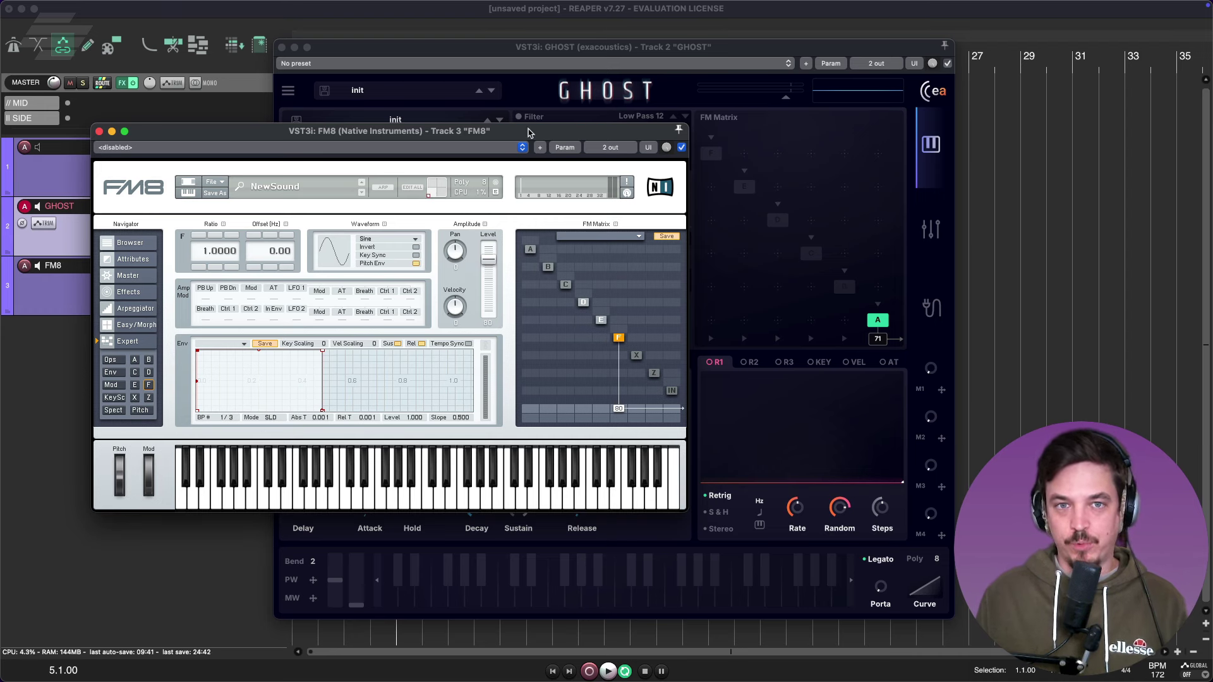
# Shift FM8 aside, bring the GHOST window in front of it, and switch on operator F in GHOST's FM Matrix
pyautogui.moveTo(531, 132); pyautogui.dragTo(494, 122)
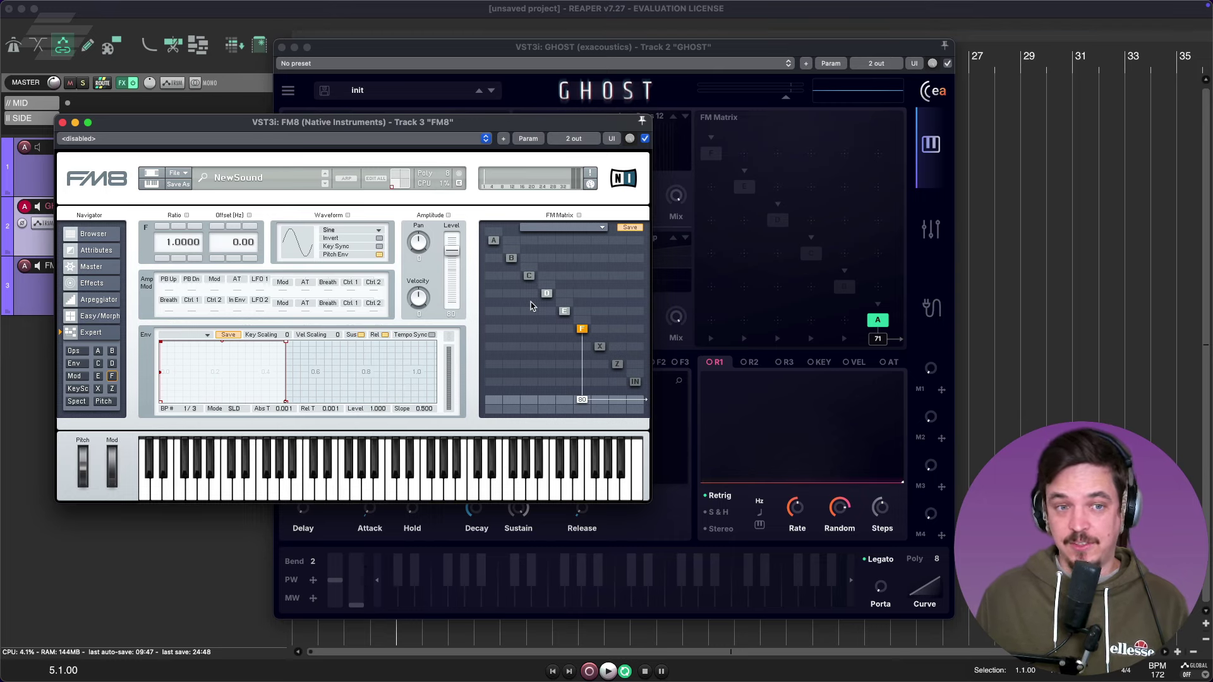
pyautogui.click(657, 47)
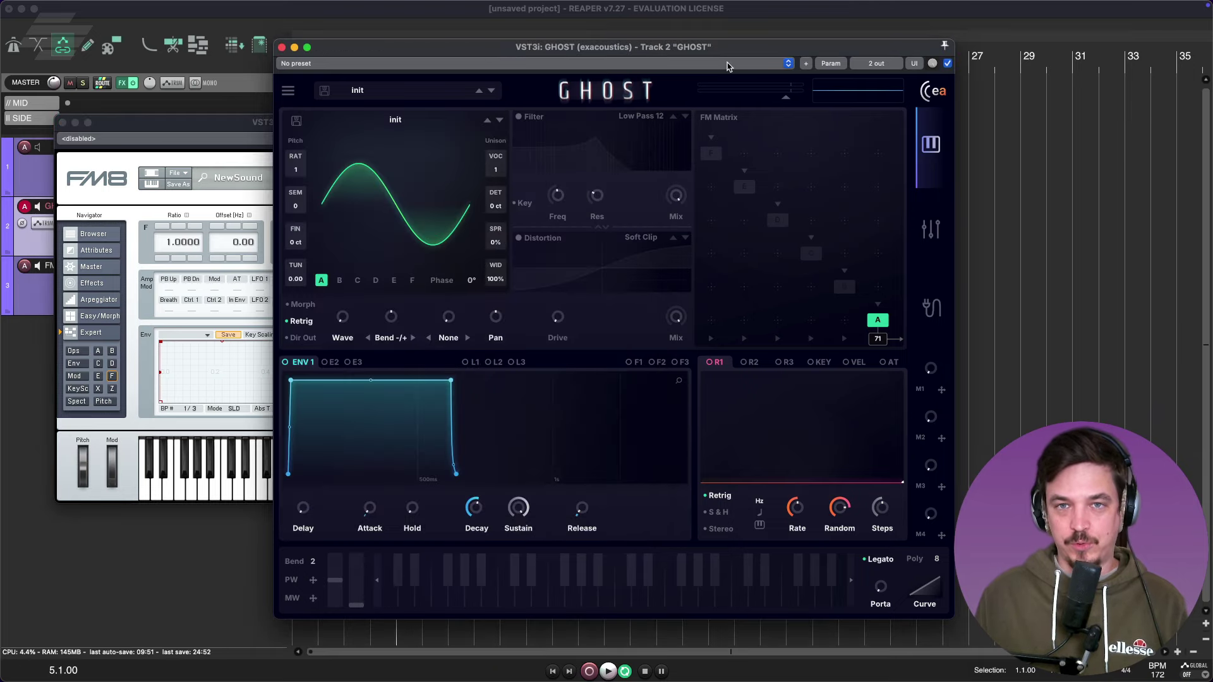
pyautogui.moveTo(727, 47); pyautogui.dragTo(608, 47)
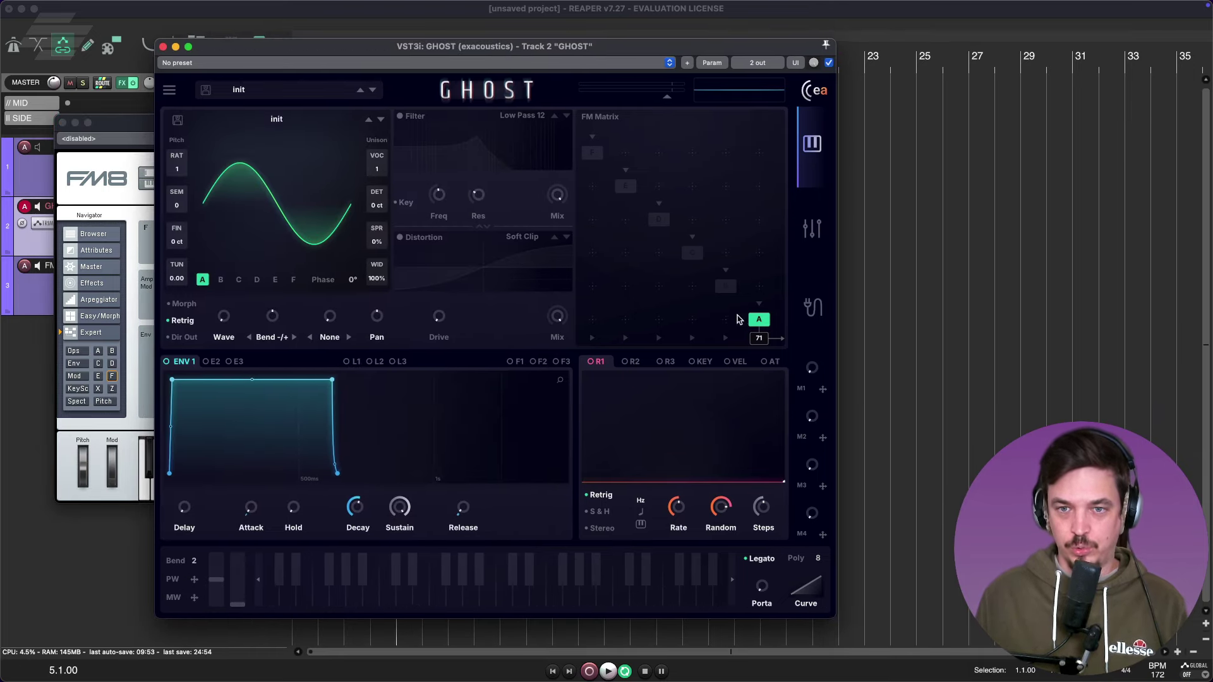
pyautogui.click(592, 155)
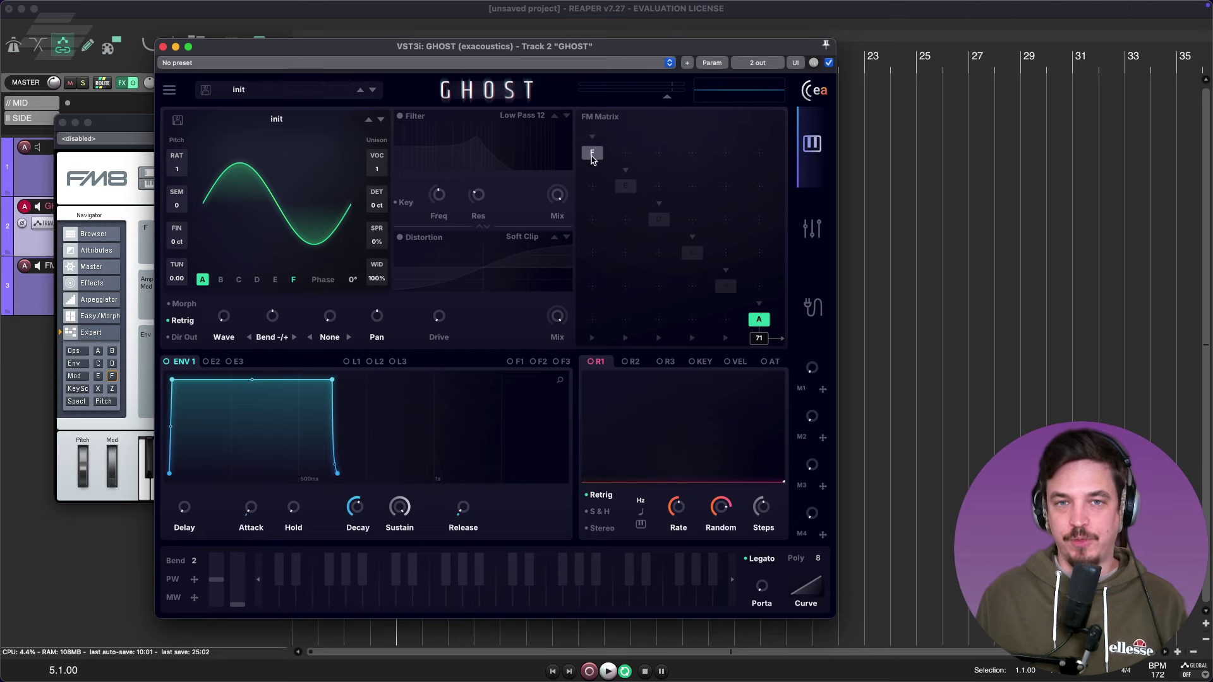
# Uncover FM8 and view the settings of its noise/saturator operator X and filter operator Z
pyautogui.moveTo(584, 48); pyautogui.dragTo(595, 410)
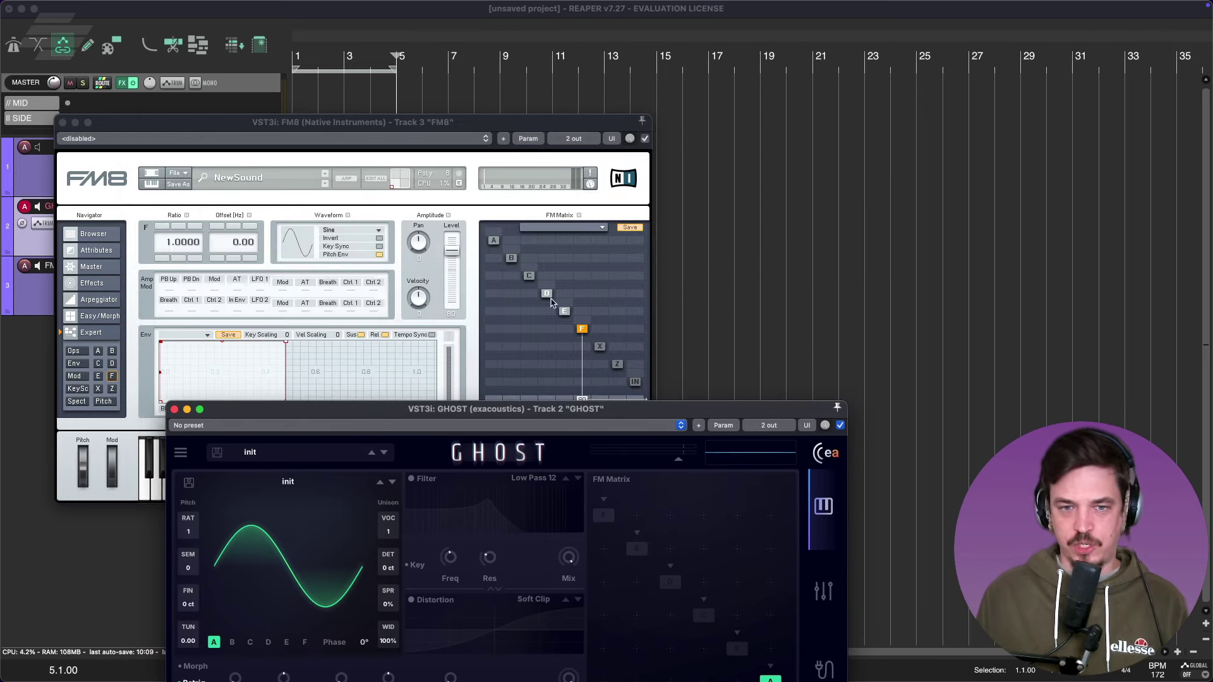
pyautogui.click(599, 348)
pyautogui.click(617, 364)
pyautogui.click(599, 347)
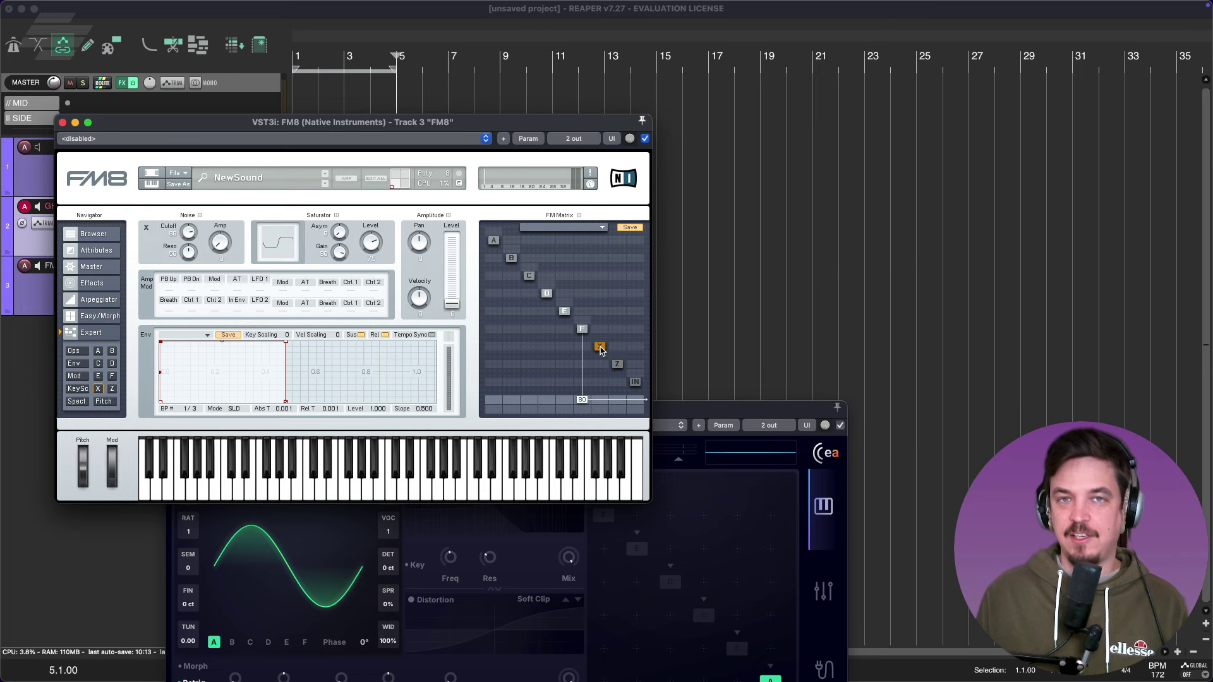
pyautogui.click(617, 365)
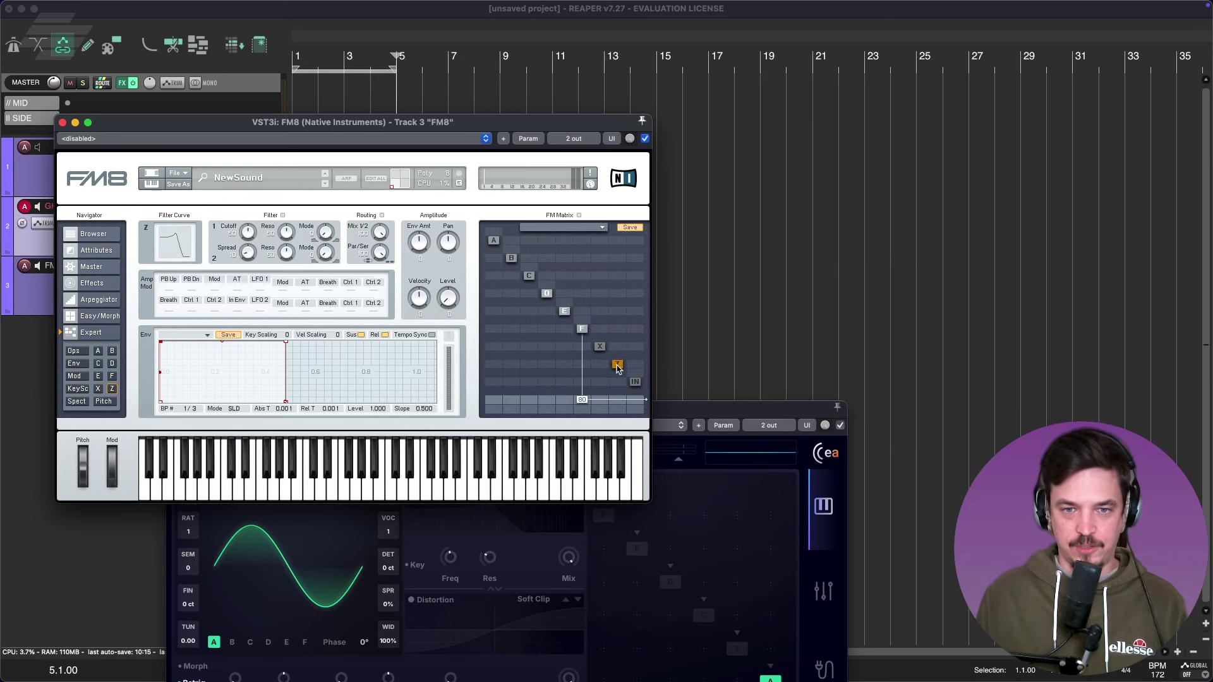
pyautogui.click(600, 347)
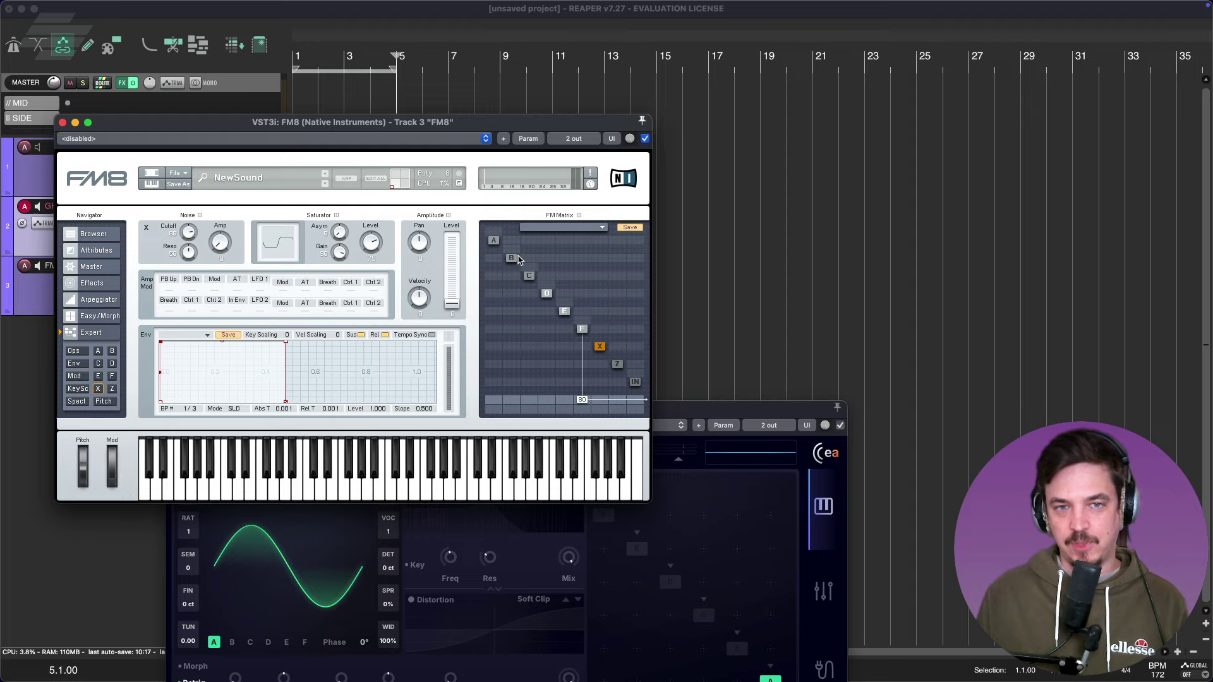
# Move the GHOST window back up and place FM8 in front of it
pyautogui.moveTo(684, 410); pyautogui.dragTo(625, 78)
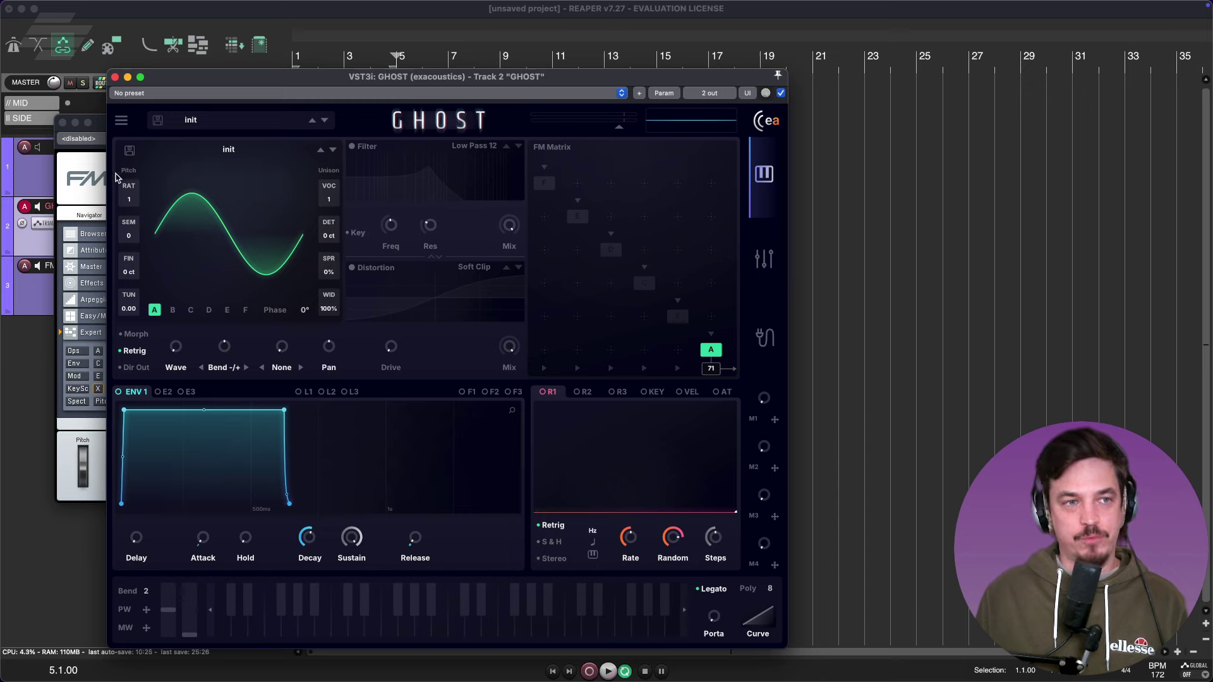
pyautogui.click(91, 183)
pyautogui.click(589, 331)
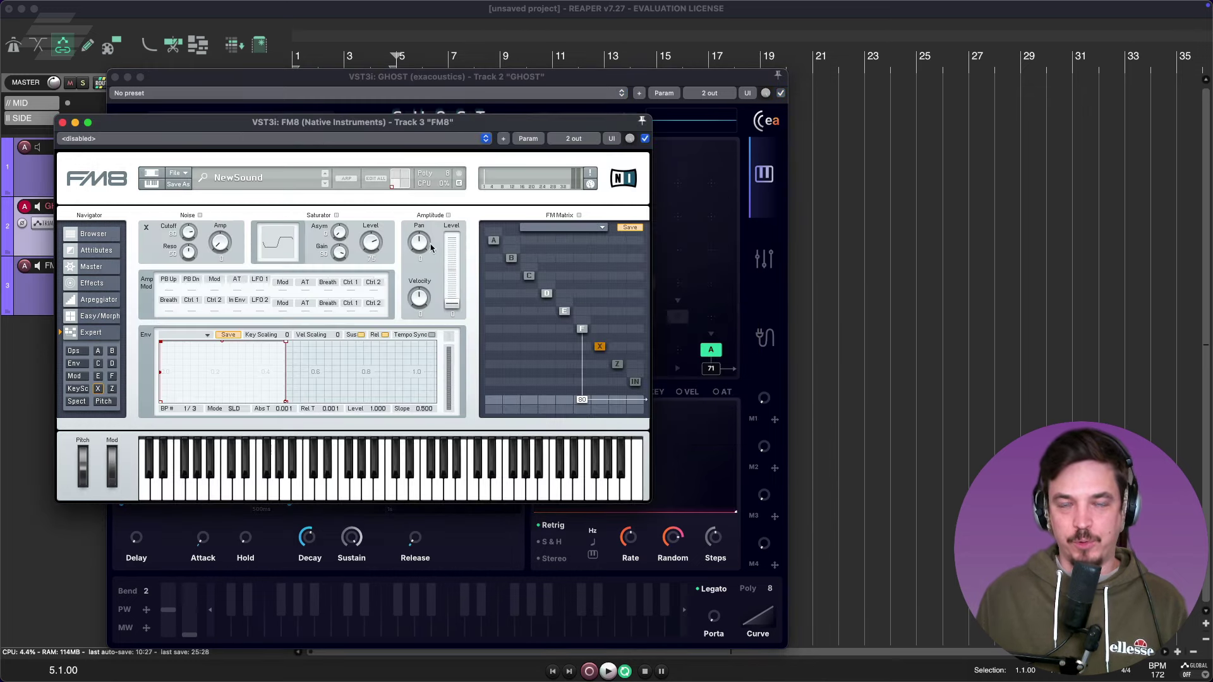
pyautogui.moveTo(350, 123); pyautogui.dragTo(357, 146)
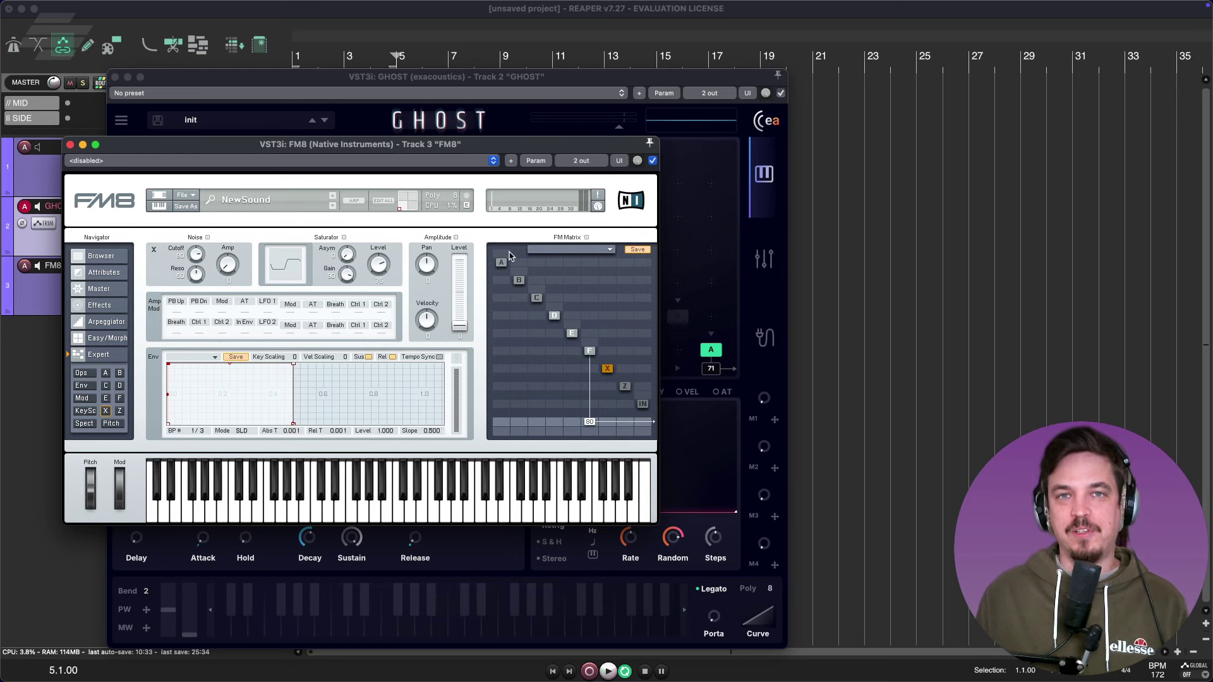
# Add five breakpoints to operator X's envelope in FM8
pyautogui.doubleClick(233, 395)
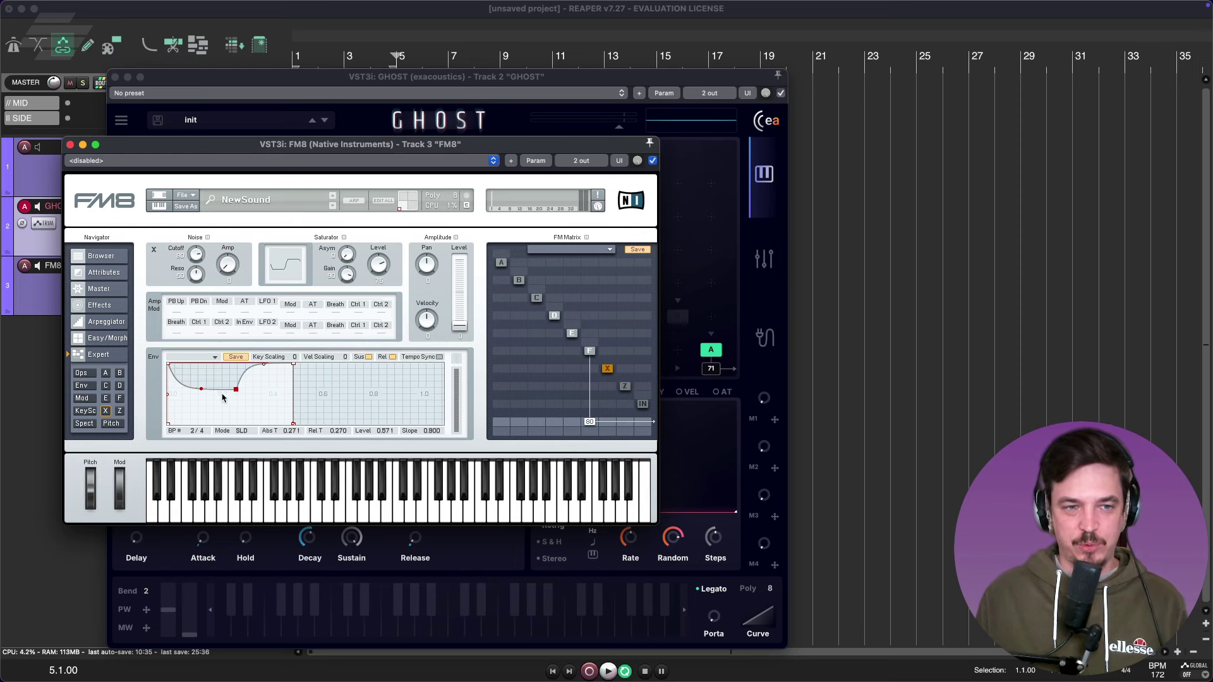
pyautogui.doubleClick(212, 404)
pyautogui.doubleClick(201, 377)
pyautogui.doubleClick(262, 413)
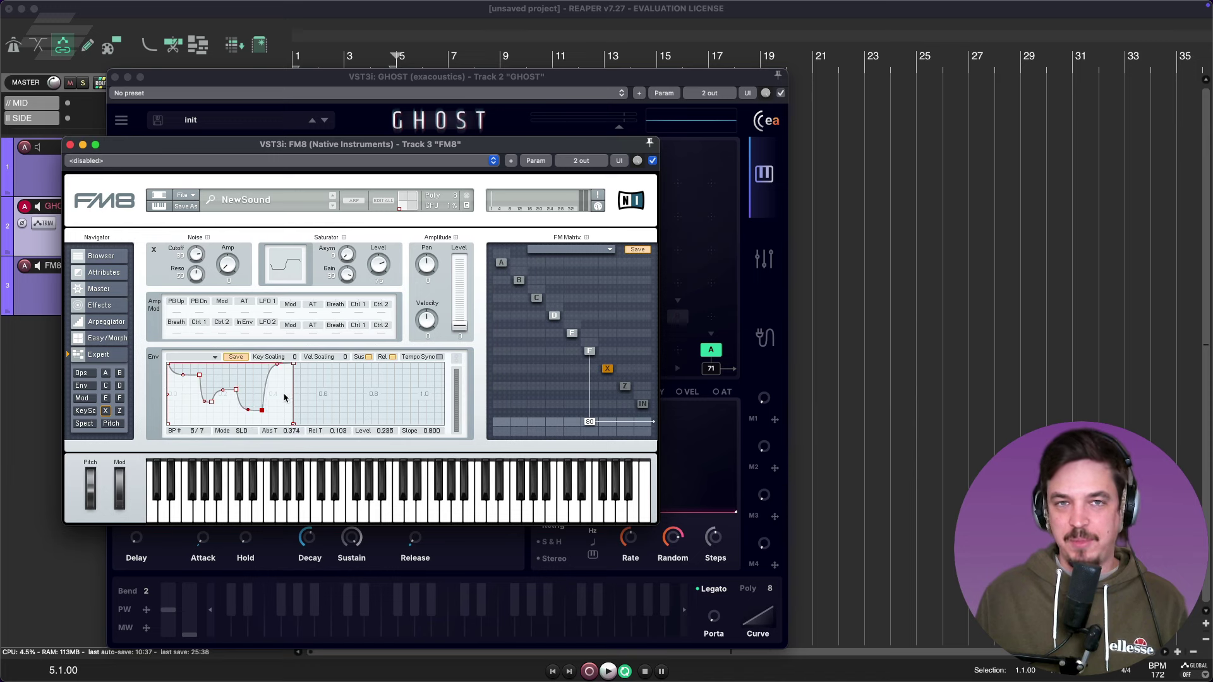
pyautogui.doubleClick(284, 397)
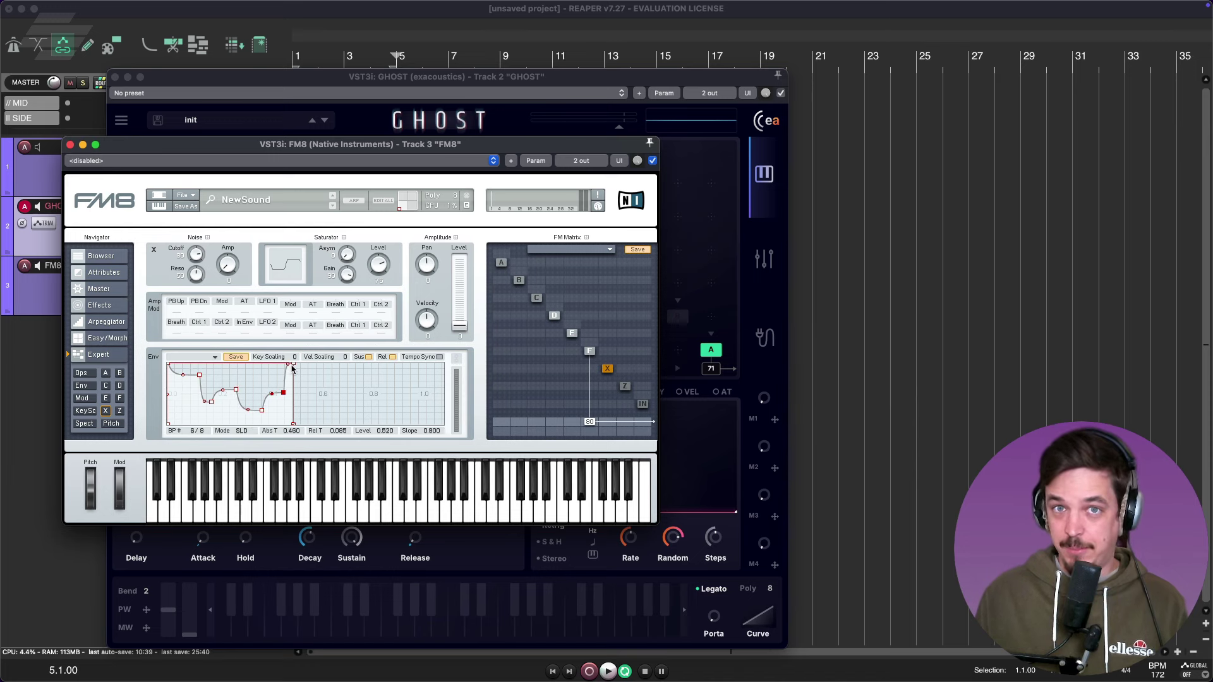
# Reshape operator X's envelope by moving its breakpoints, placing breakpoint 2 at about 0.09 with a level of about 0.58
pyautogui.moveTo(292, 370); pyautogui.dragTo(319, 376)
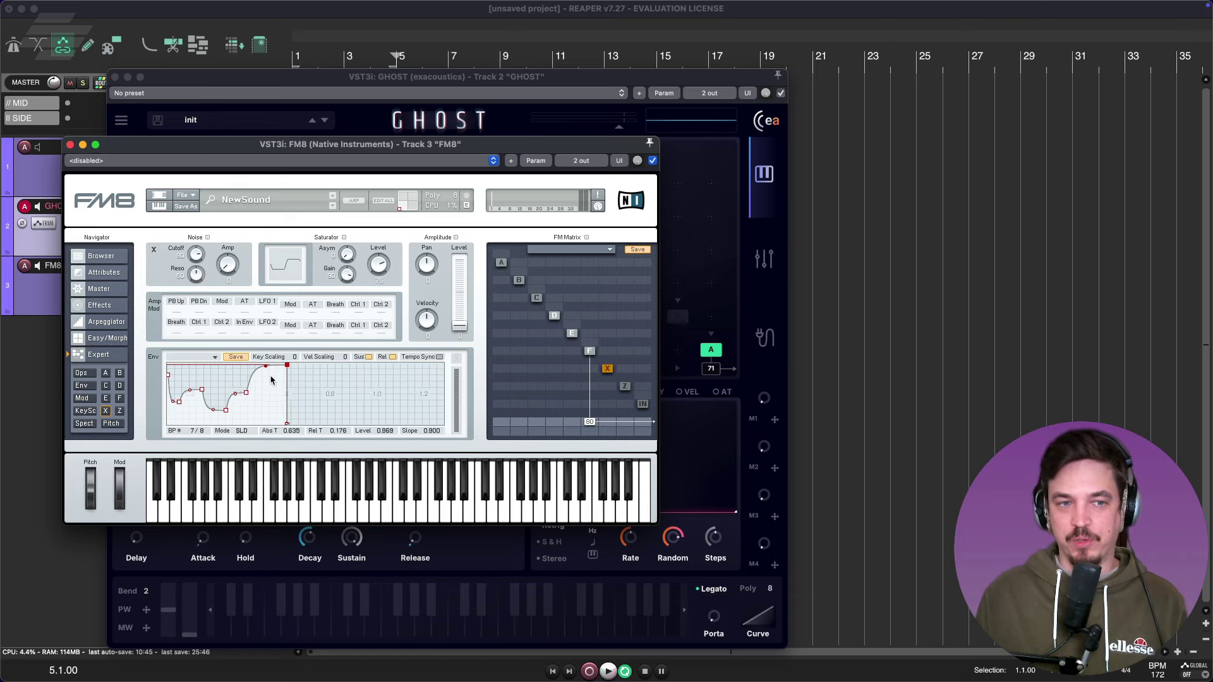
pyautogui.moveTo(217, 374); pyautogui.dragTo(185, 419)
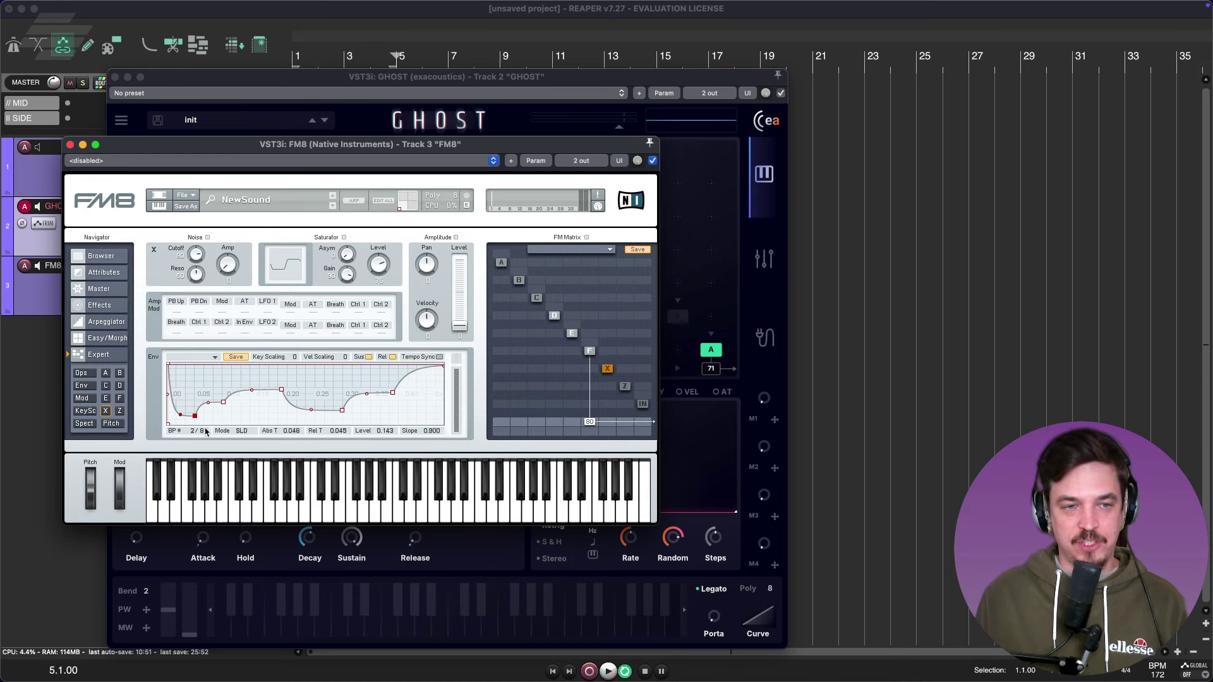
pyautogui.moveTo(195, 417); pyautogui.dragTo(220, 392)
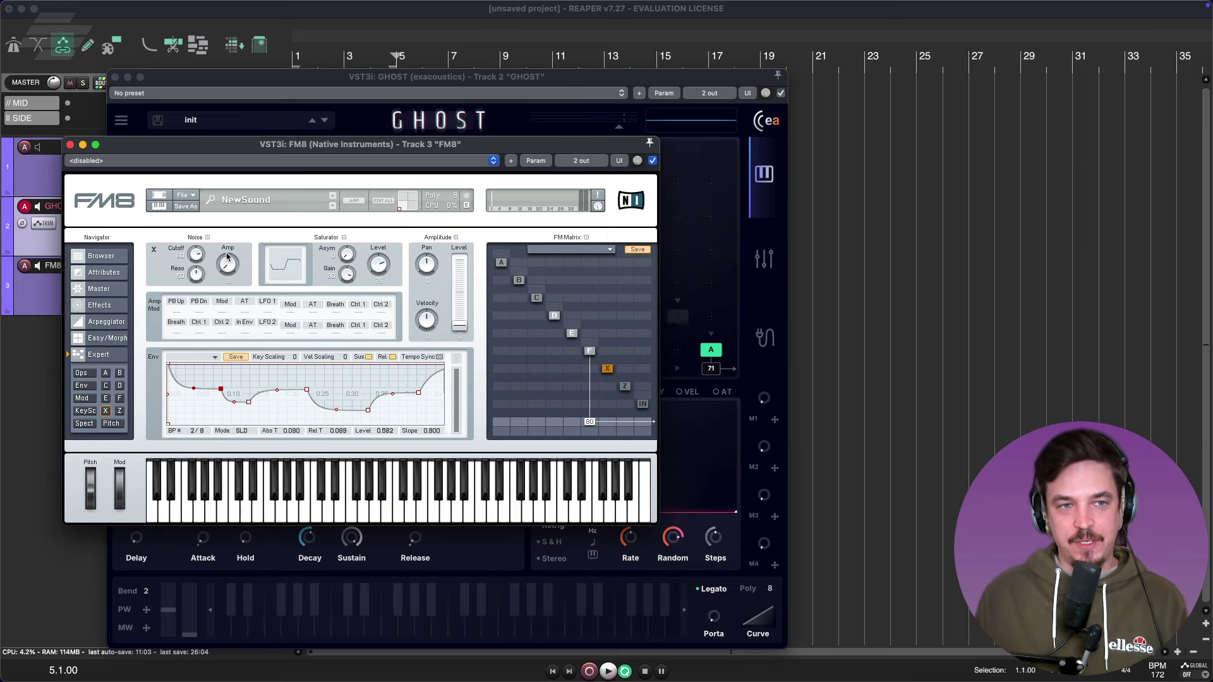
# Show FM8's overview of all operators and look through the waveforms offered for operator A
pyautogui.click(82, 373)
pyautogui.click(316, 258)
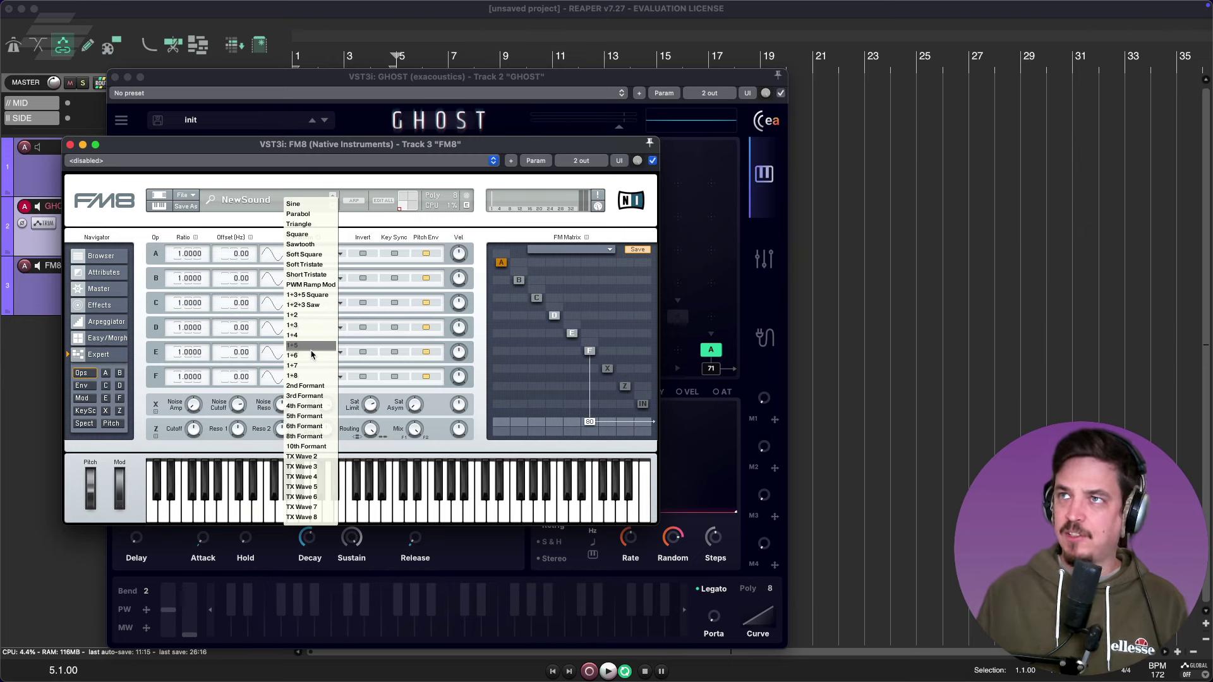
pyautogui.click(618, 307)
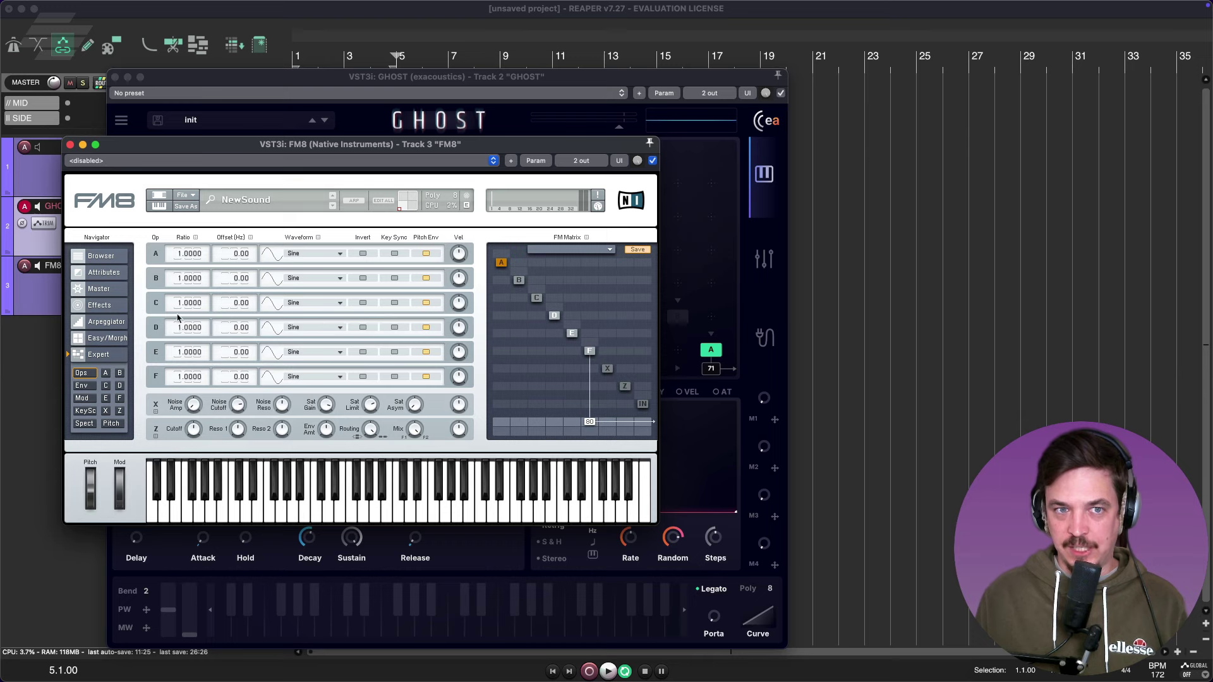
# Bring the GHOST window back in front of FM8 and enable operator B in its FM Matrix
pyautogui.click(378, 76)
pyautogui.moveTo(378, 79); pyautogui.dragTo(360, 55)
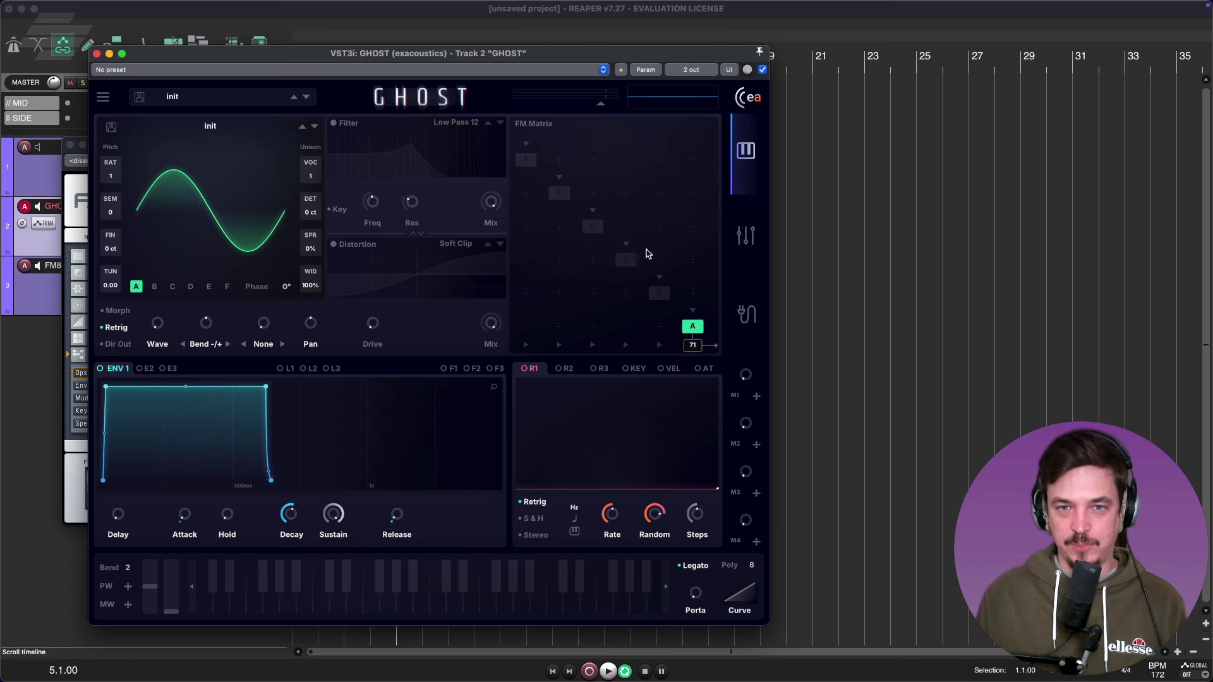
pyautogui.click(662, 295)
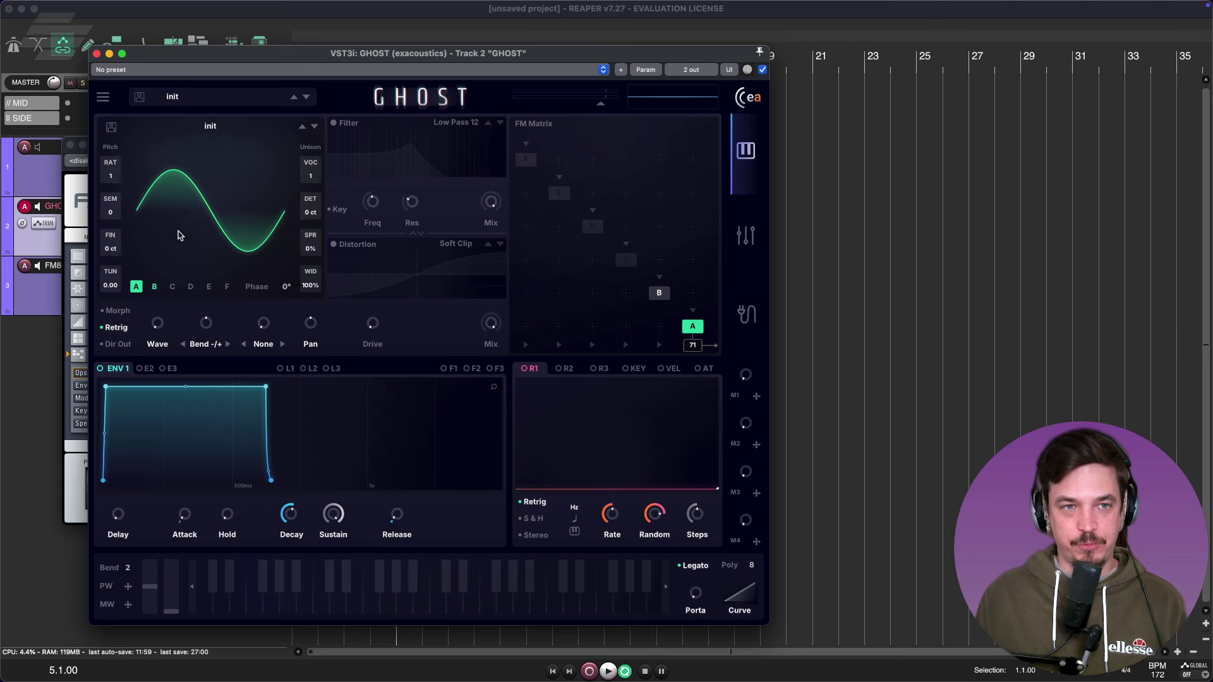
# Load the factory Complex wavetable Avoid into oscillator A and set its Wave position to 3%
pyautogui.click(224, 130)
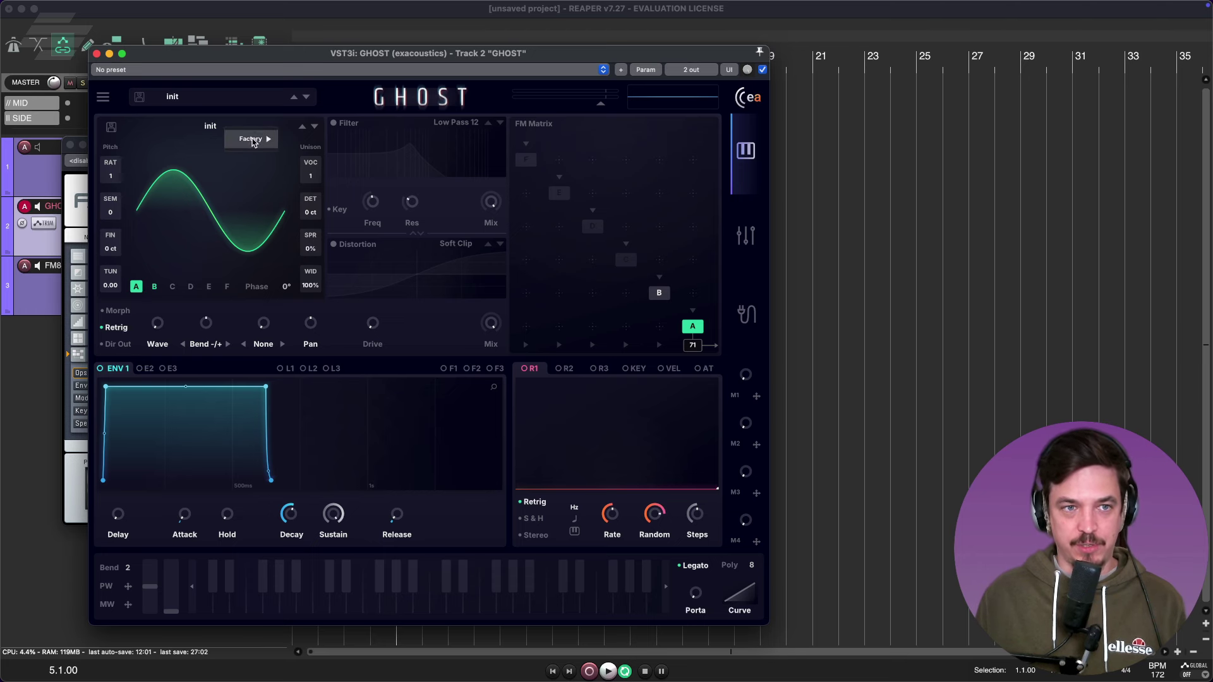
pyautogui.moveTo(253, 138)
pyautogui.moveTo(304, 175)
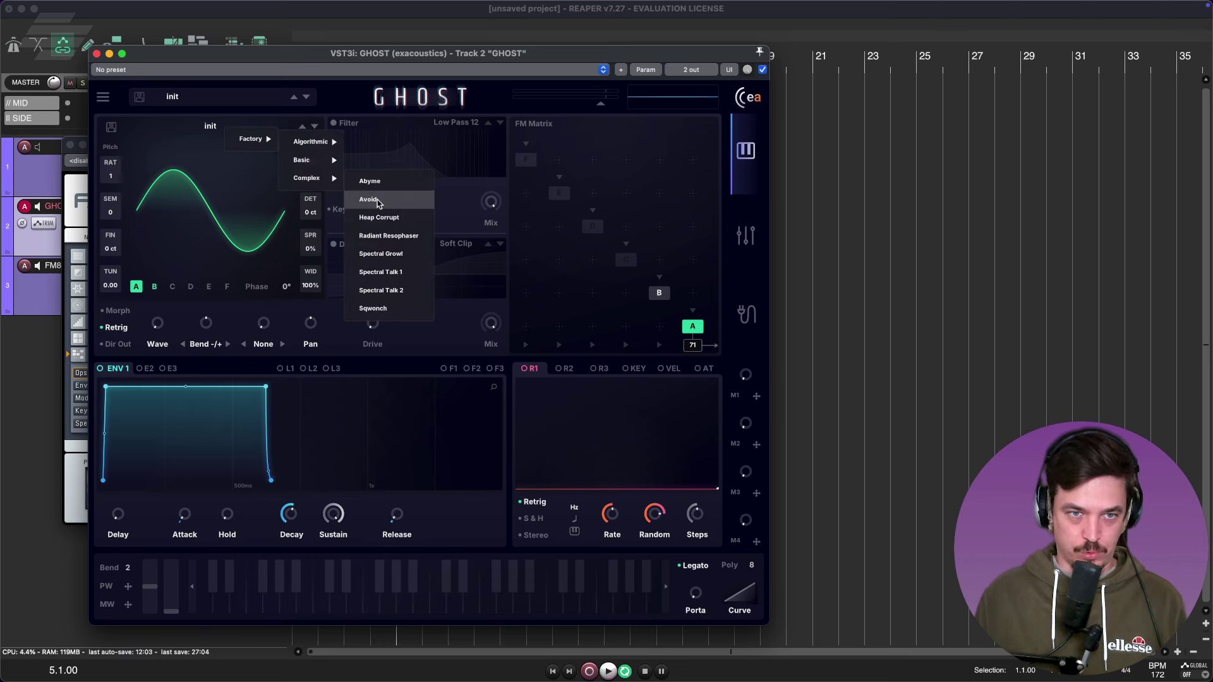
pyautogui.click(378, 198)
pyautogui.moveTo(159, 323); pyautogui.dragTo(161, 316)
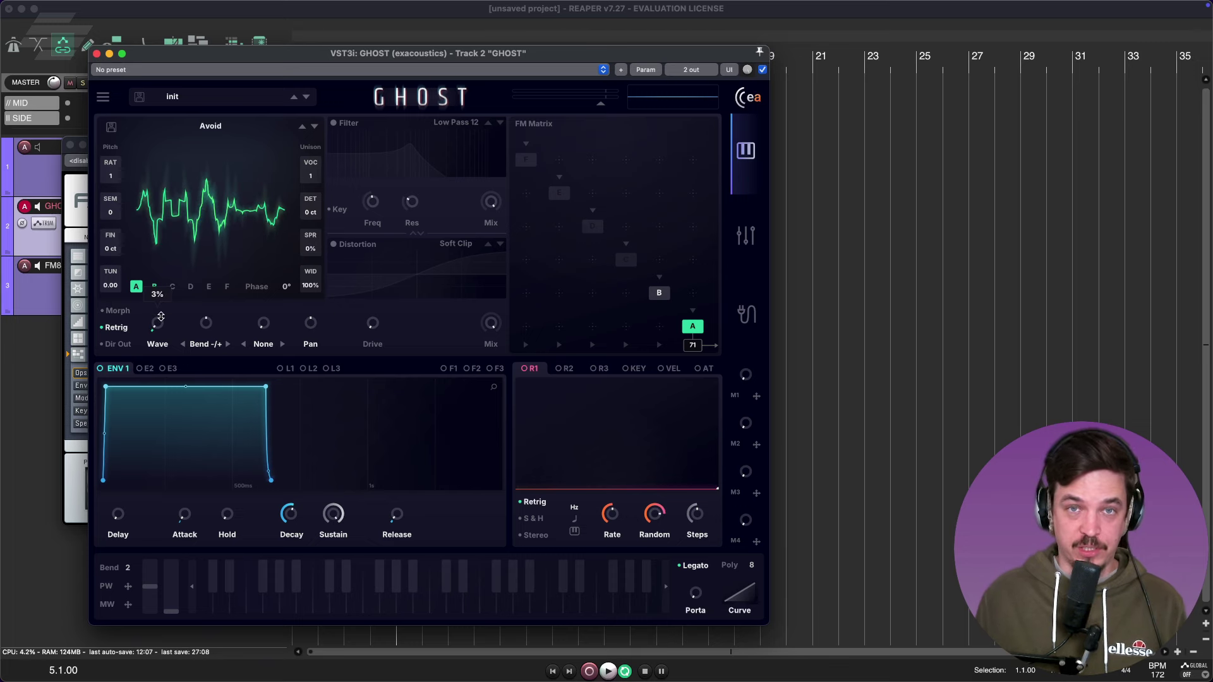
# Review the waveform display's wavetable options without applying any, and turn on Morph for oscillator A
pyautogui.rightClick(229, 204)
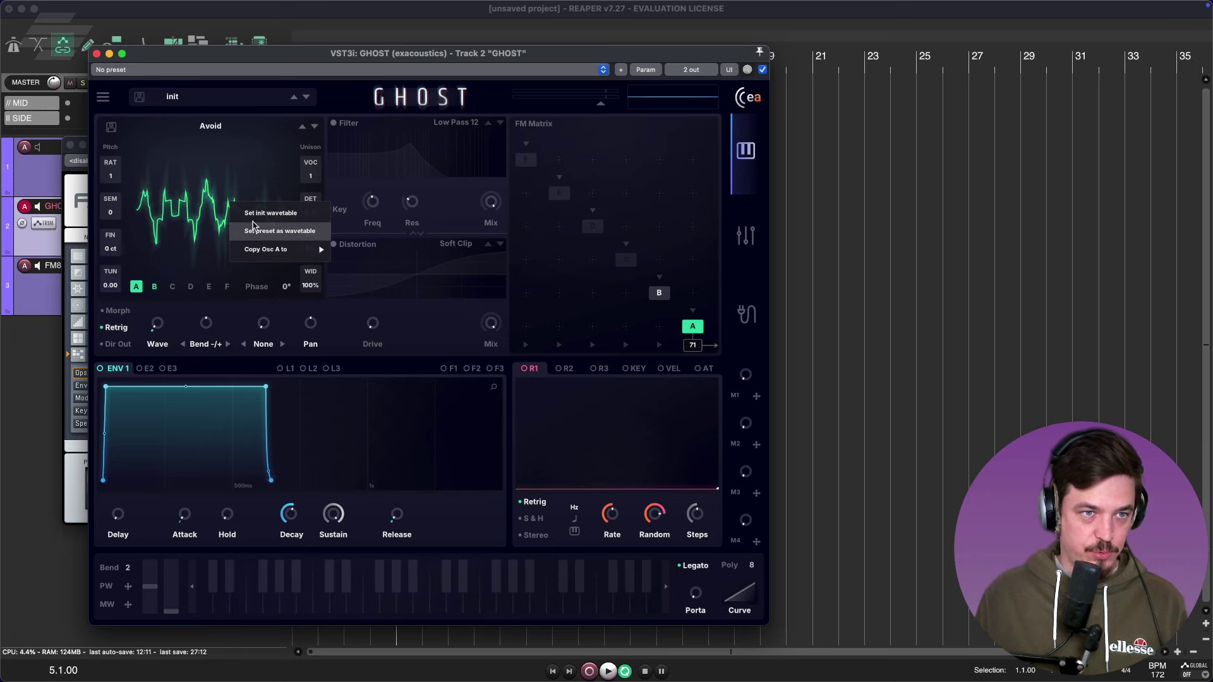
pyautogui.click(240, 171)
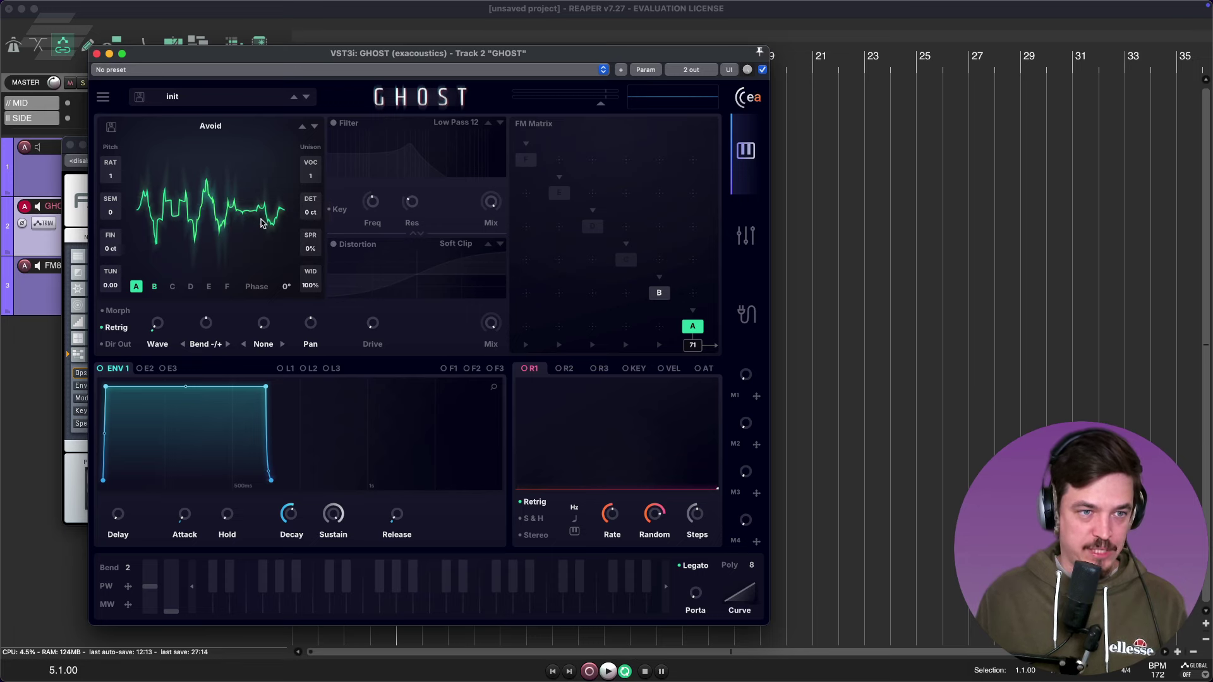
pyautogui.click(116, 310)
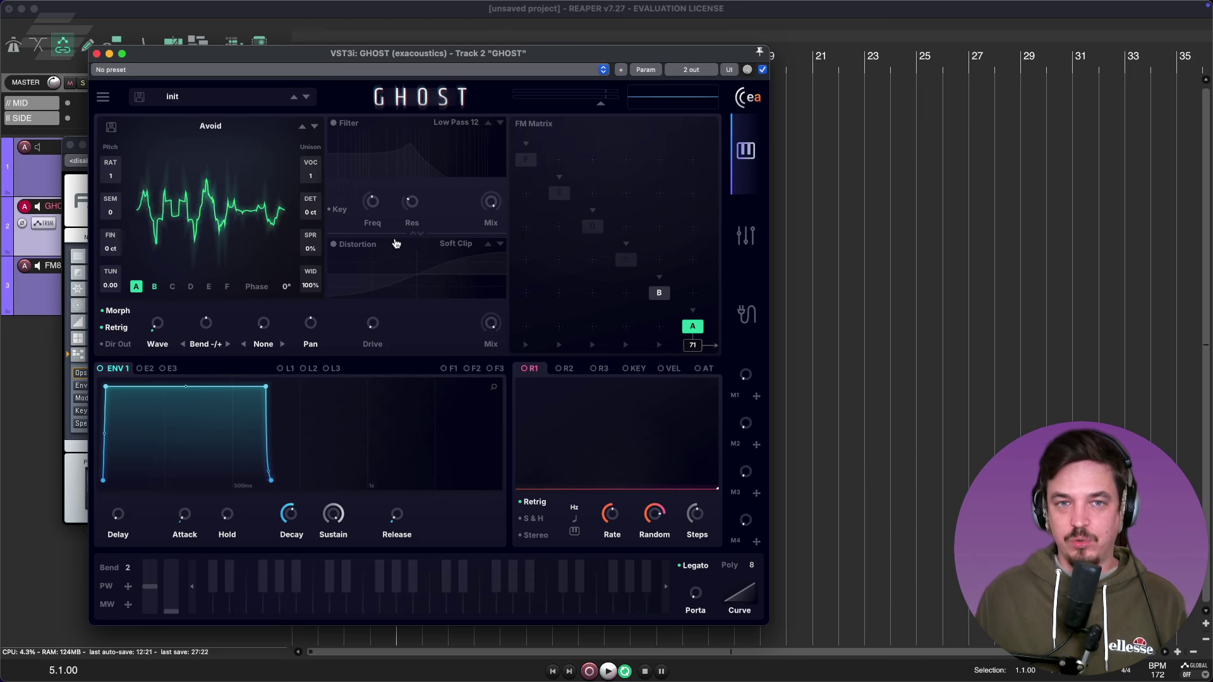
# Switch on the Low Pass 12 filter for oscillator A
pyautogui.click(334, 123)
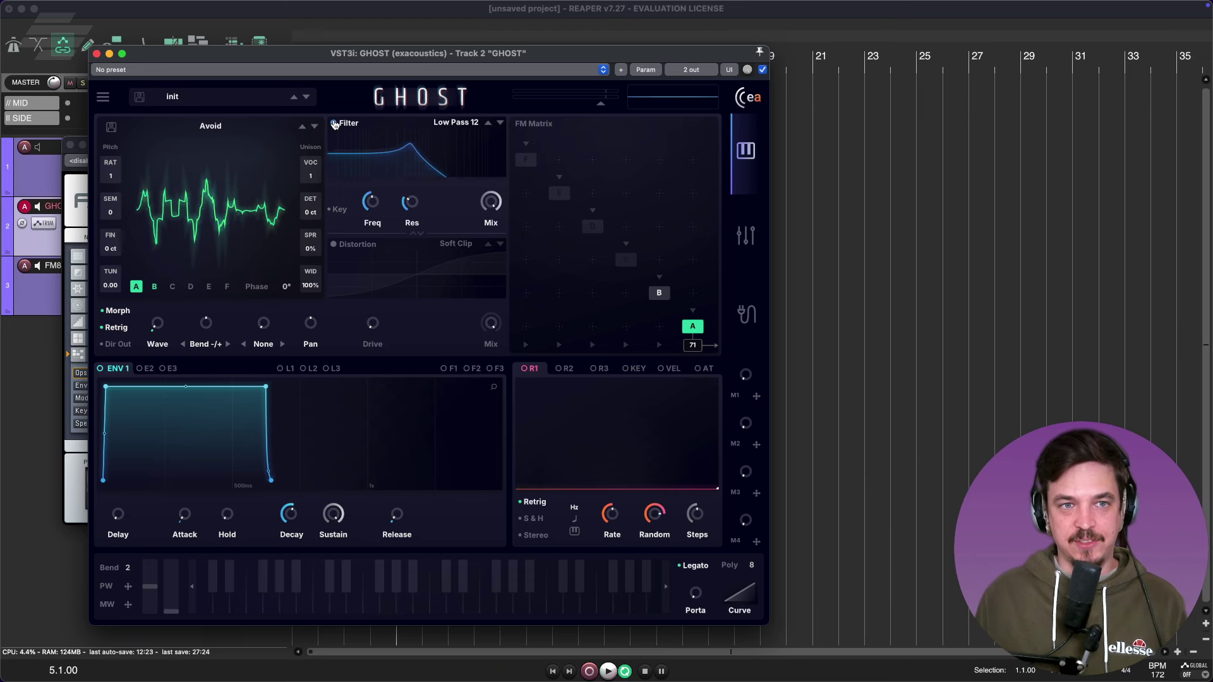
pyautogui.click(468, 125)
pyautogui.click(463, 122)
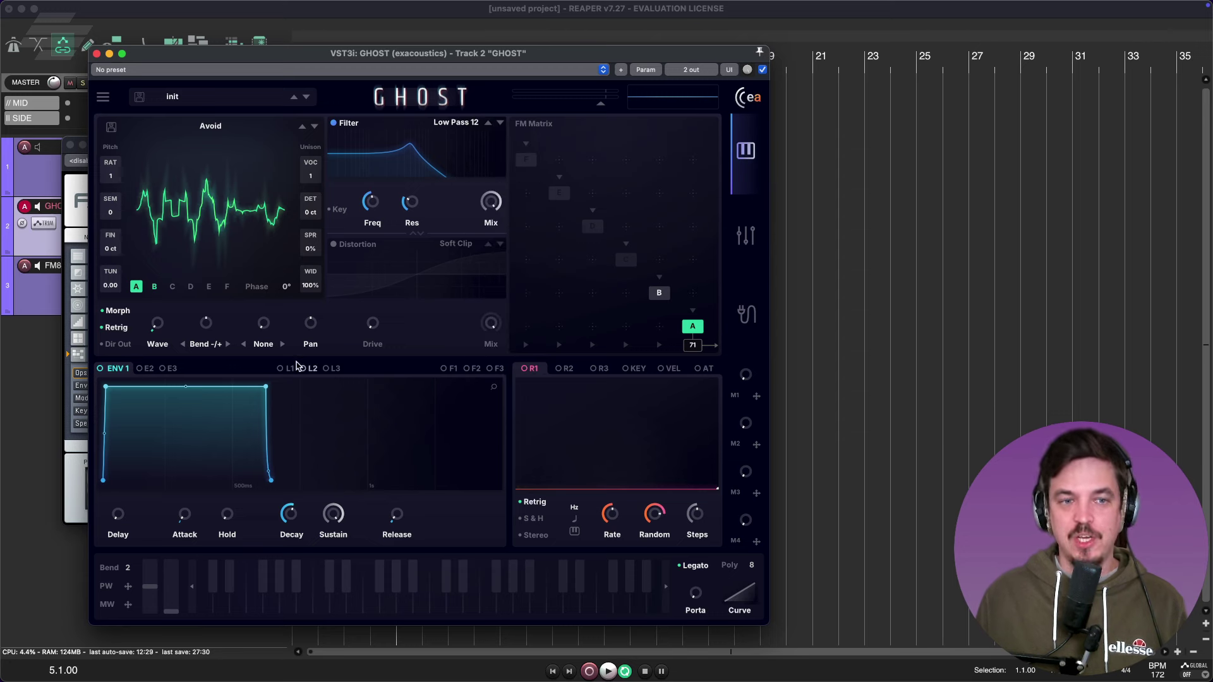
# Bring the FM8 window to the front and close it so only GHOST stays open
pyautogui.click(73, 486)
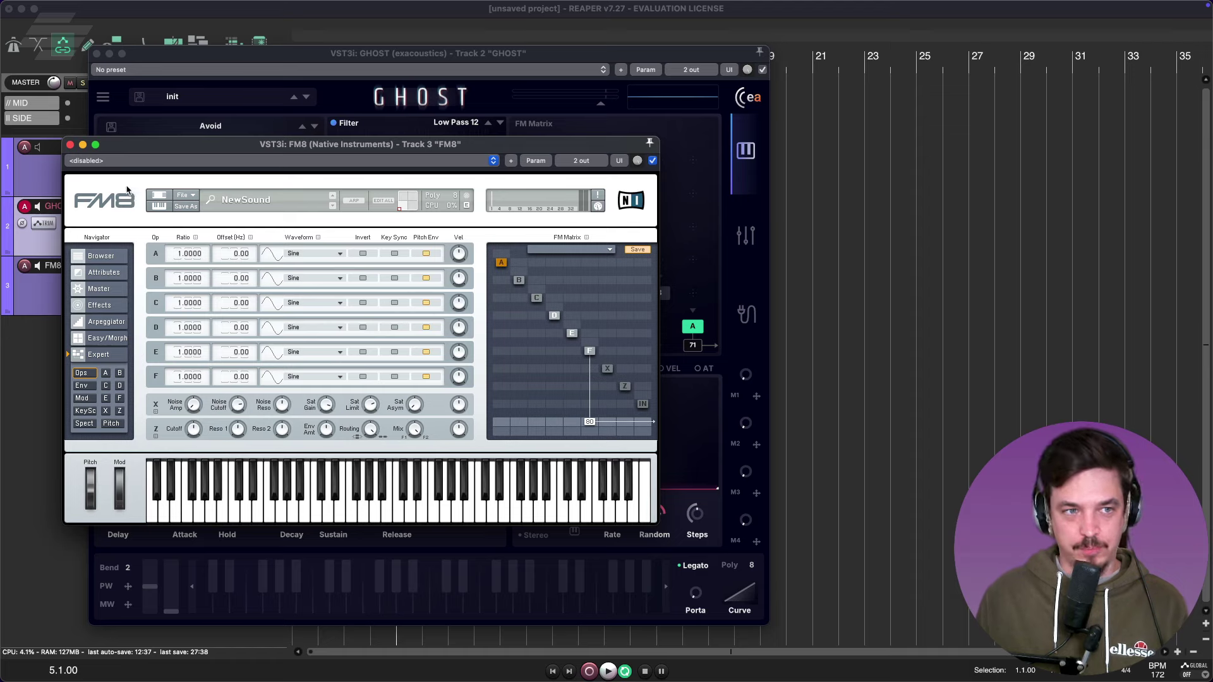
pyautogui.moveTo(186, 146); pyautogui.dragTo(153, 155)
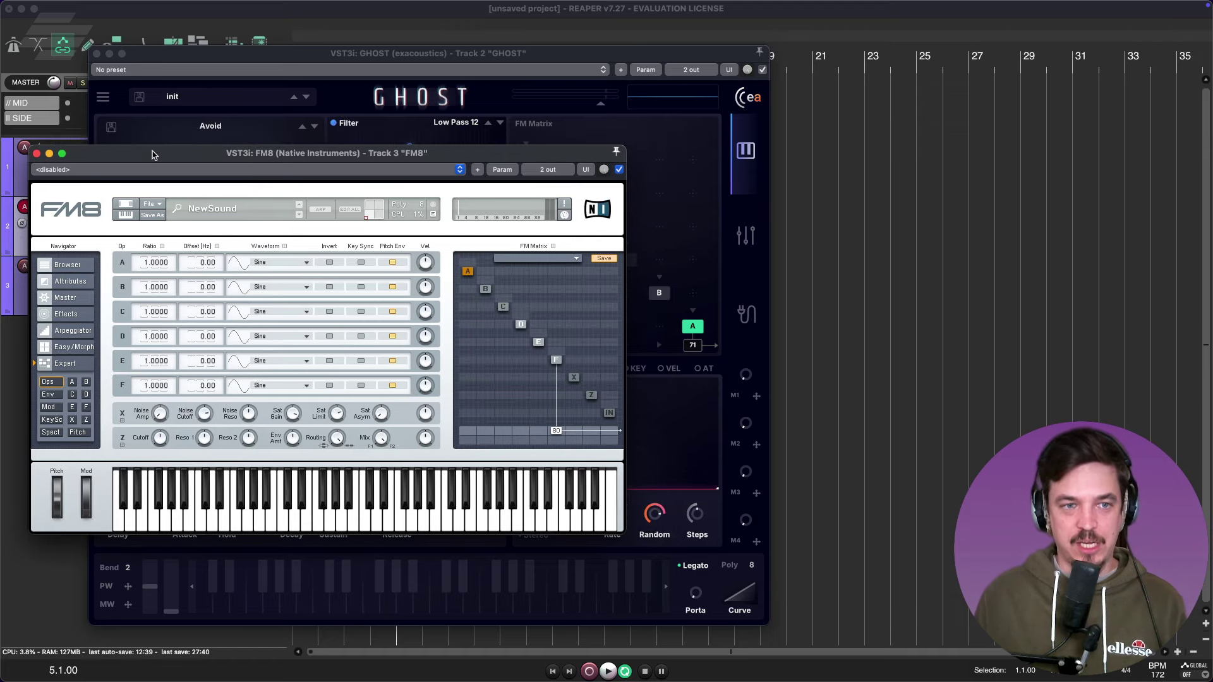
pyautogui.click(37, 154)
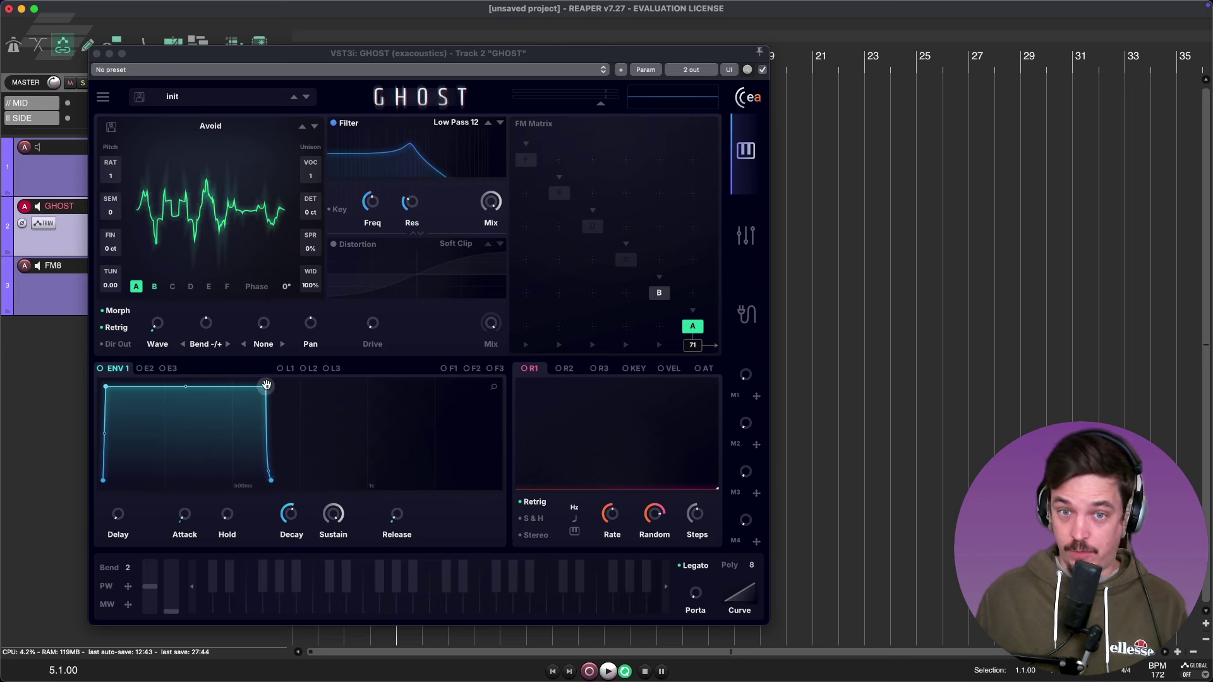
# Show LFO 1's curve and switch off oscillator A's filter
pyautogui.click(281, 376)
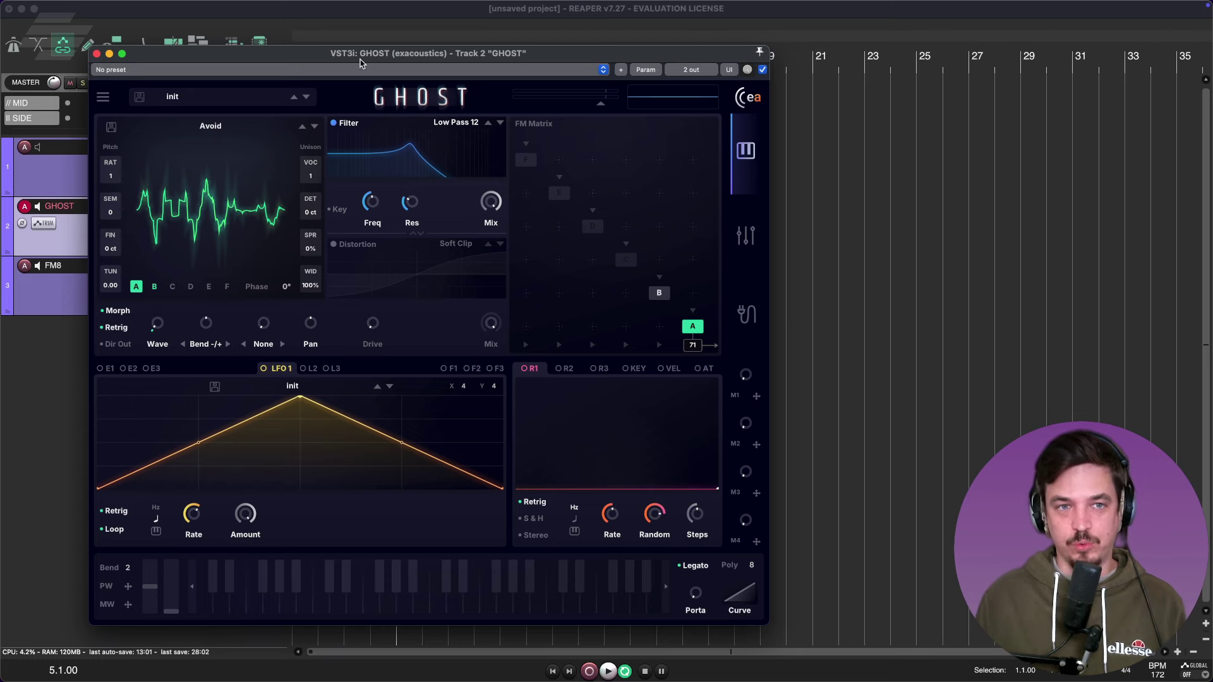
pyautogui.click(333, 123)
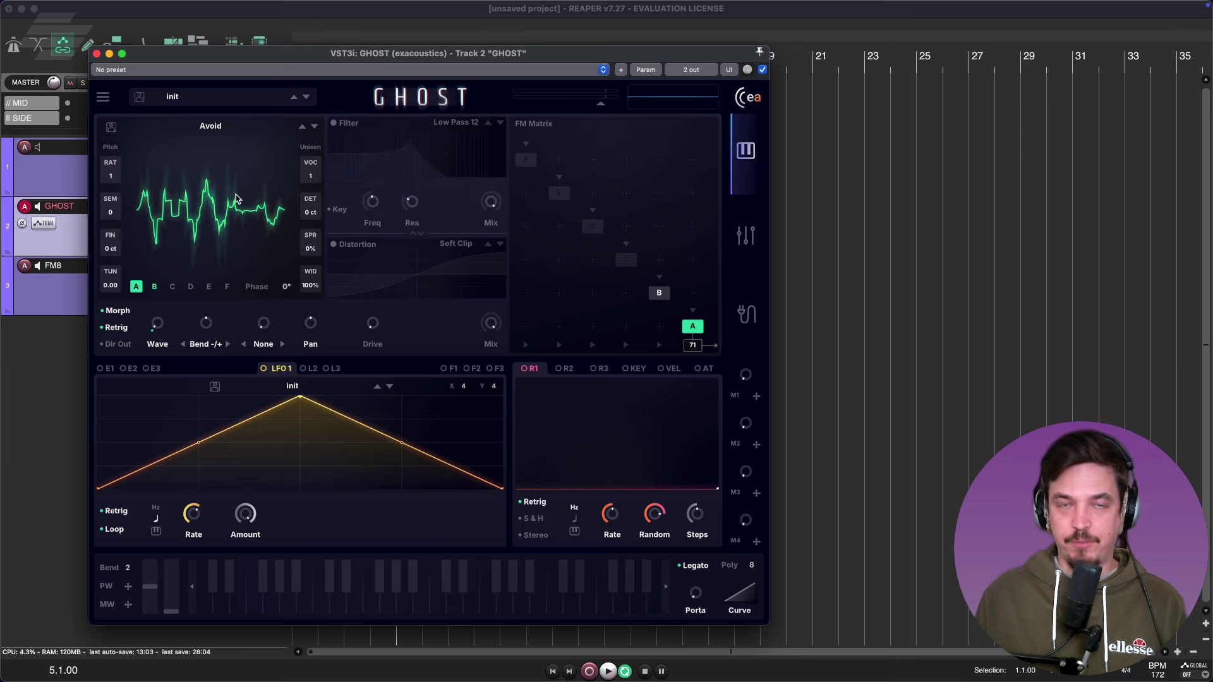
# Look through the factory Basic wavetables and reset oscillator A to the init wavetable
pyautogui.click(233, 128)
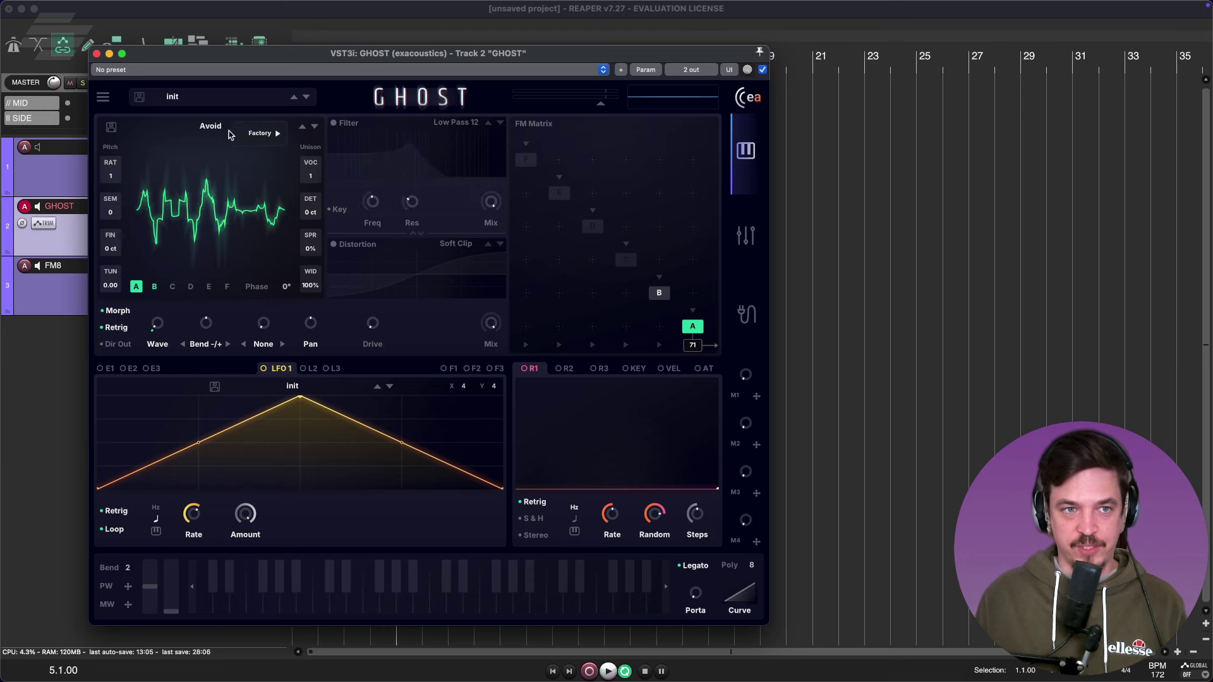
pyautogui.moveTo(269, 134)
pyautogui.moveTo(328, 147)
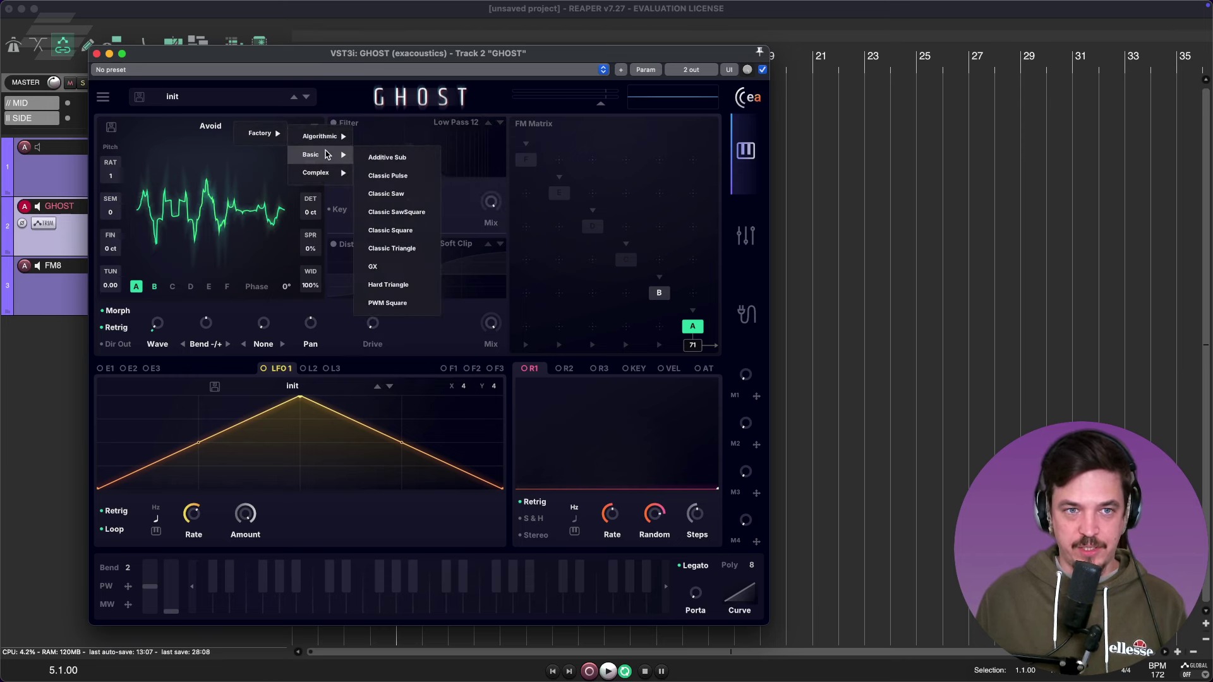
pyautogui.rightClick(216, 191)
pyautogui.click(239, 200)
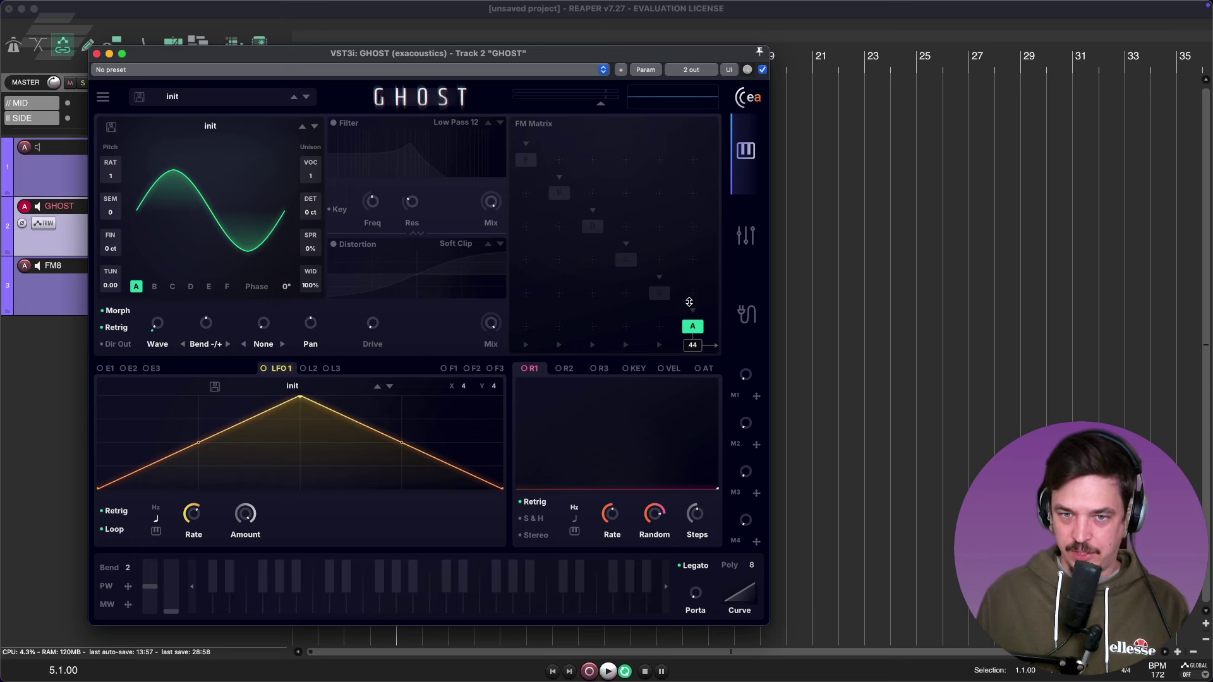
# In the FM Matrix, set operator A's output to 100 and modulate it with operator B at 54
pyautogui.moveTo(692, 345); pyautogui.dragTo(686, 310)
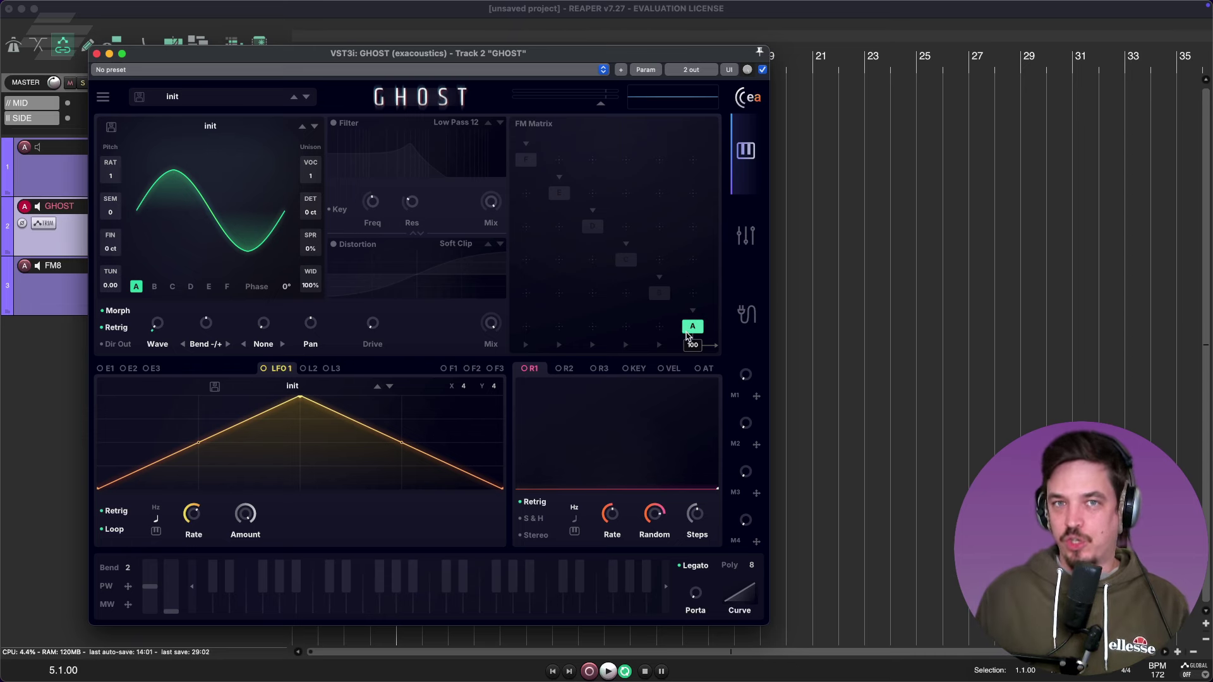
pyautogui.click(659, 295)
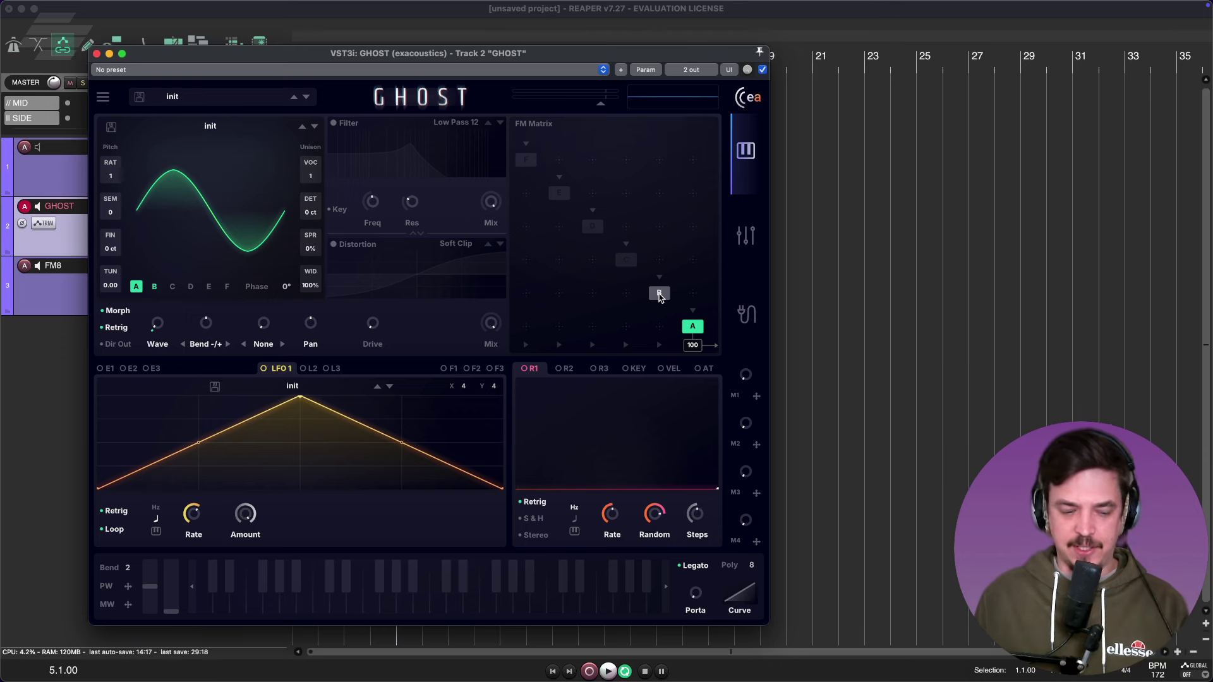
pyautogui.click(660, 295)
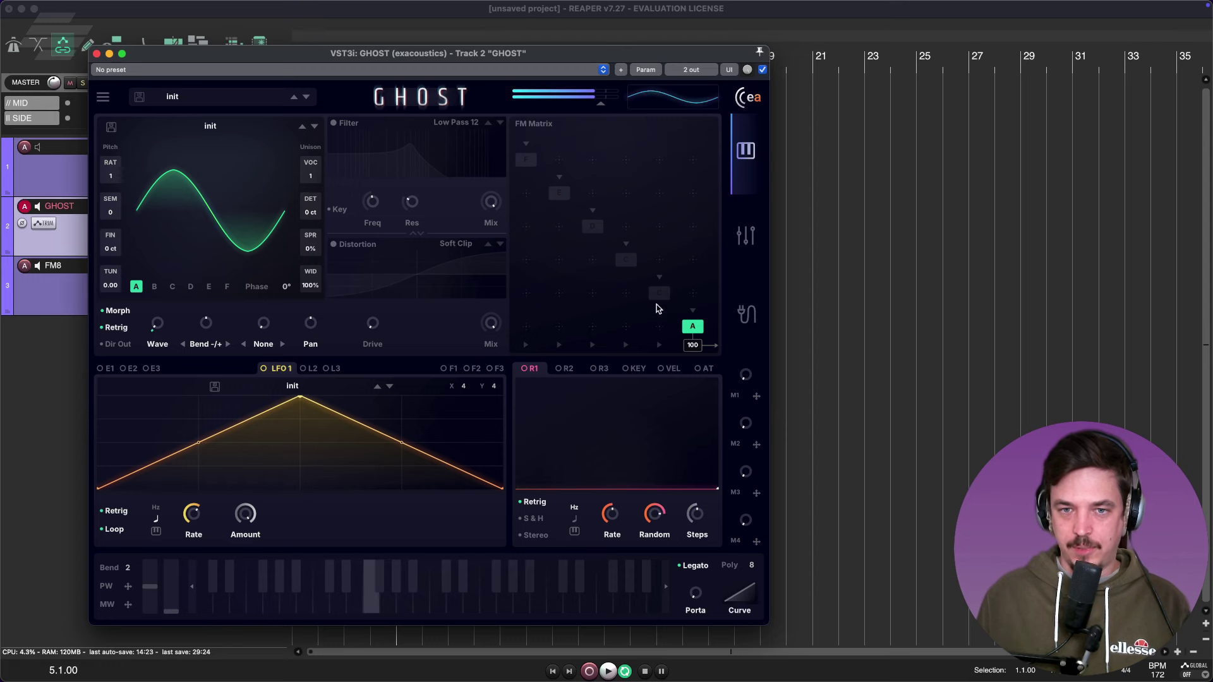
pyautogui.click(660, 294)
pyautogui.moveTo(659, 326); pyautogui.dragTo(654, 243)
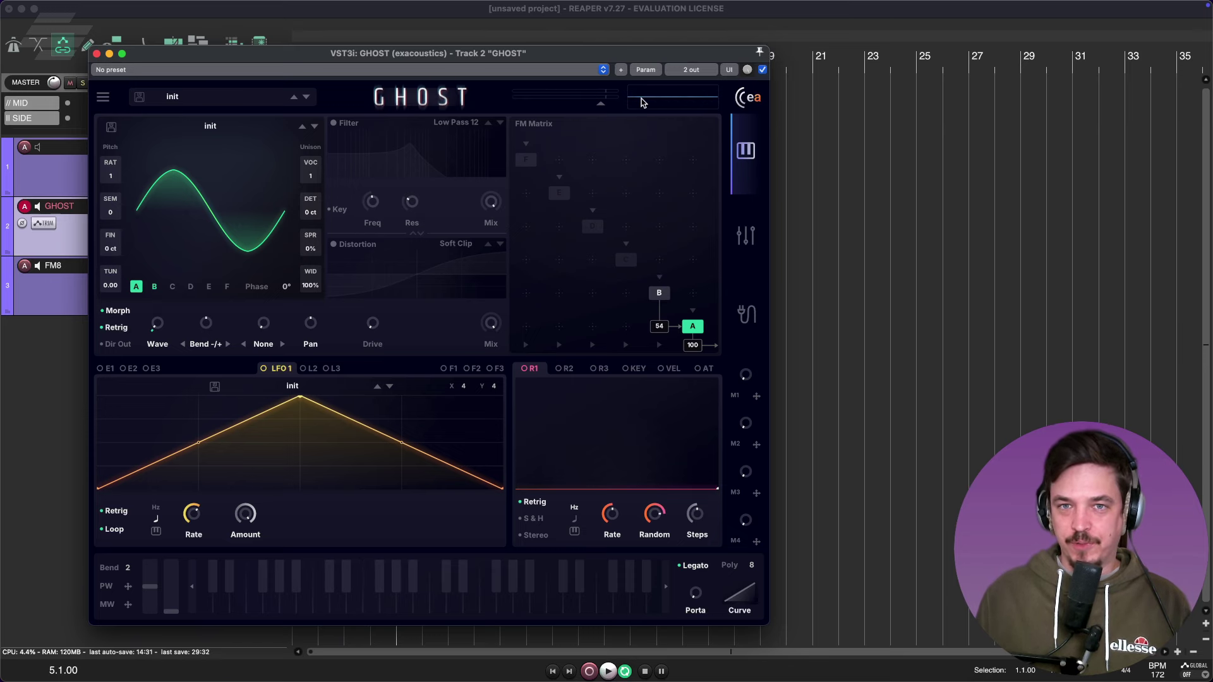
# Open FM8 from the FM8 track and route operator E into operator F at about 70 in its FM Matrix
pyautogui.moveTo(586, 59); pyautogui.dragTo(655, 44)
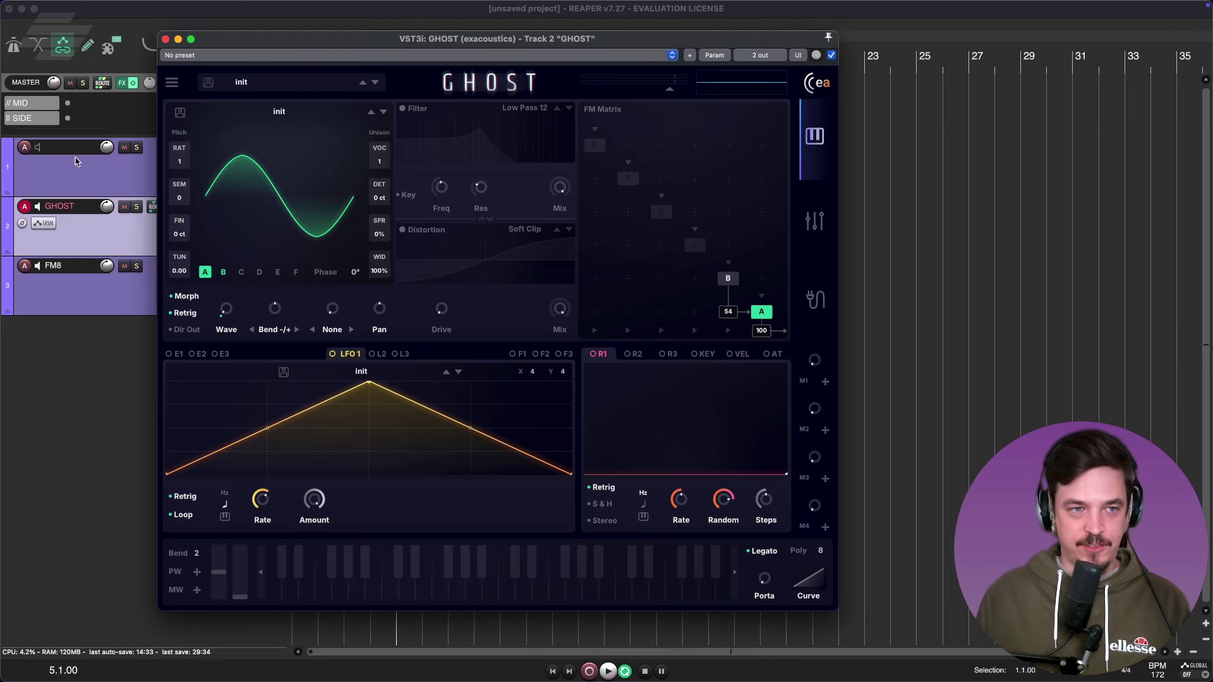
pyautogui.click(95, 308)
pyautogui.moveTo(499, 39); pyautogui.dragTo(657, 37)
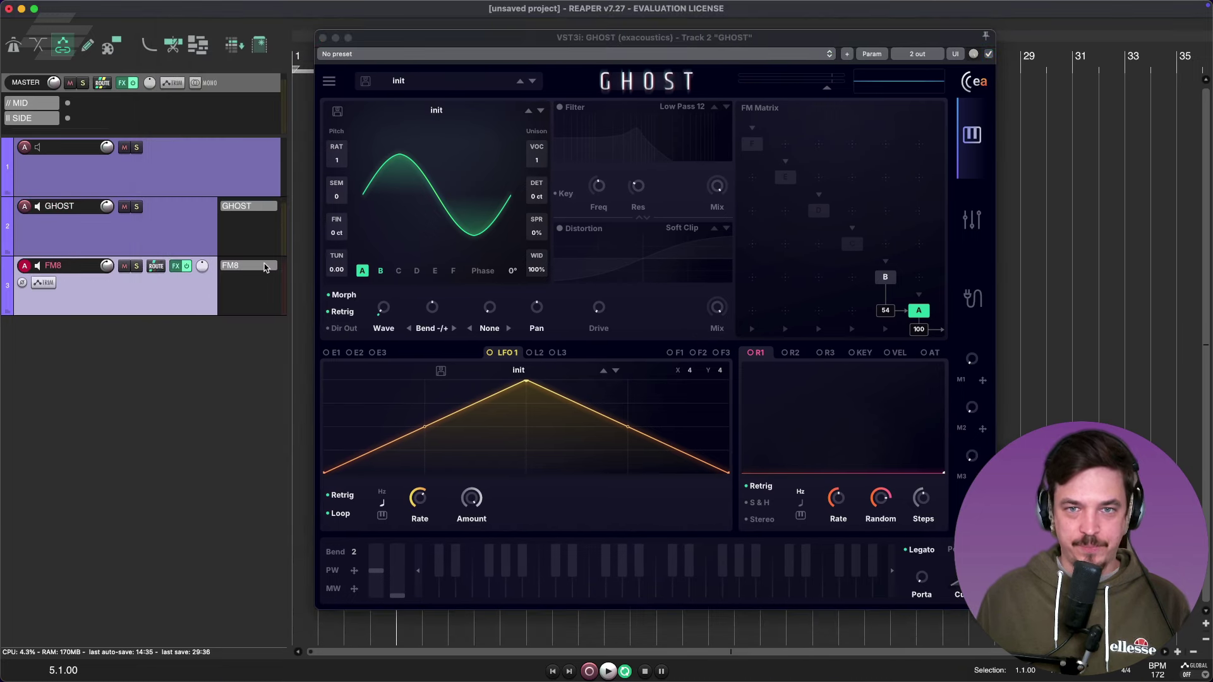
pyautogui.click(265, 267)
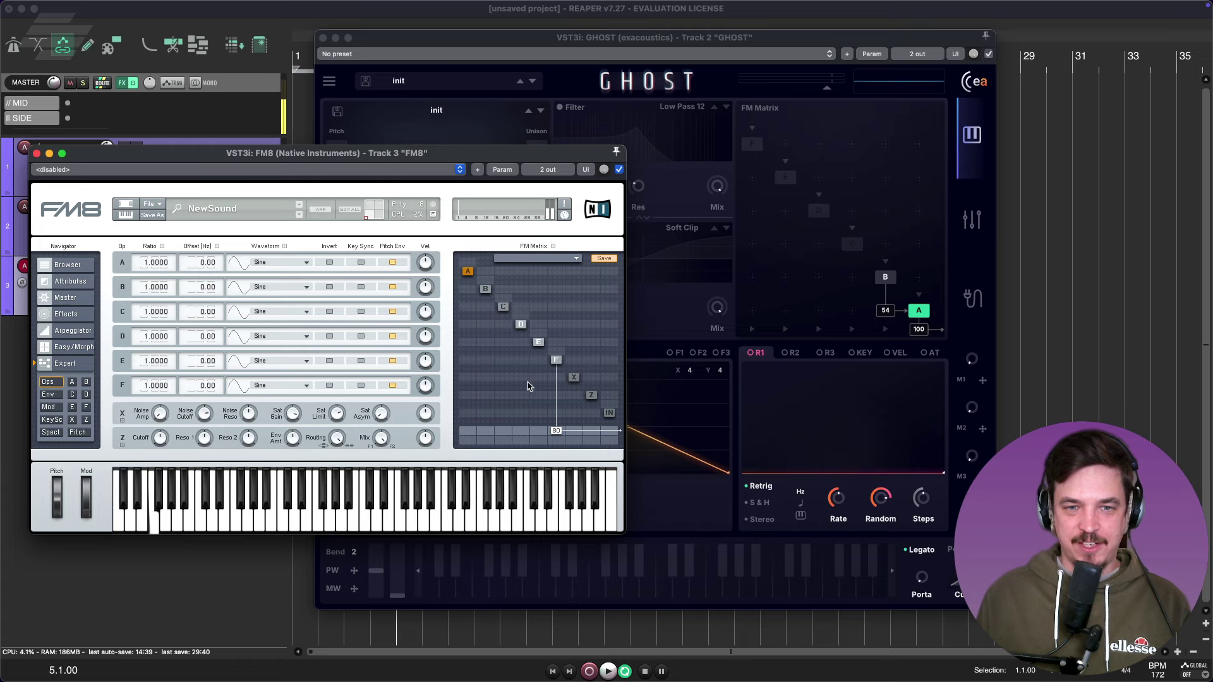
pyautogui.moveTo(538, 345); pyautogui.dragTo(533, 323)
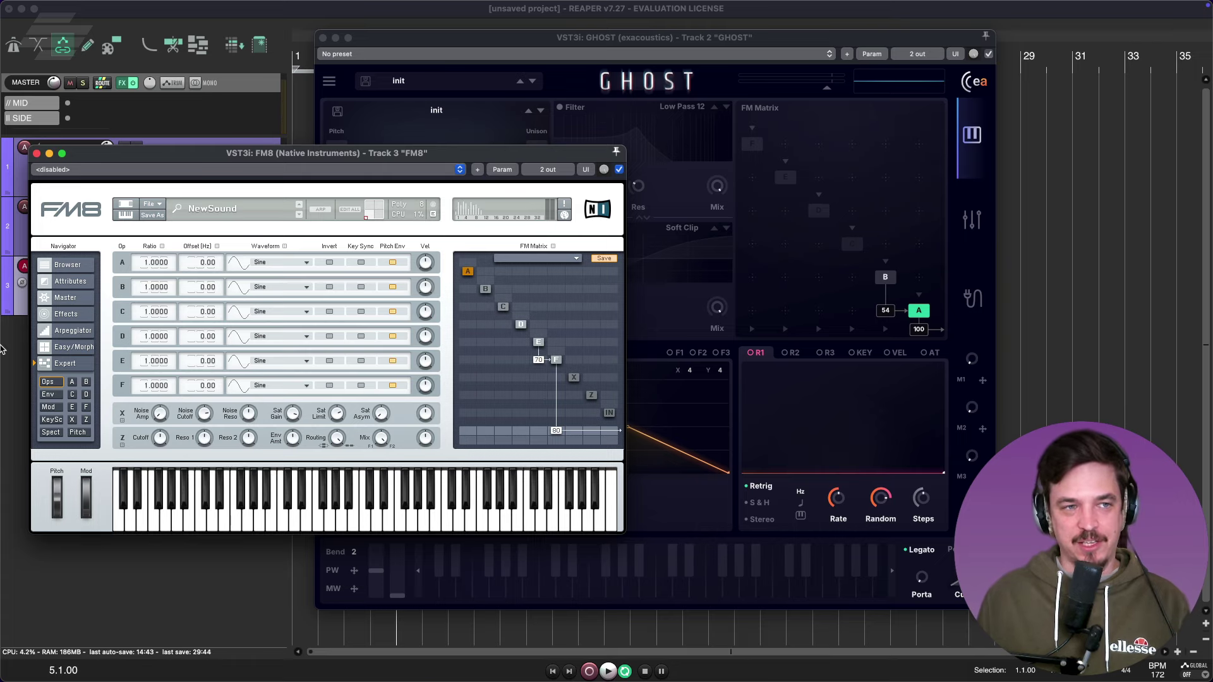
# Close FM8, select the GHOST track and move the GHOST window back next to the track list
pyautogui.click(36, 154)
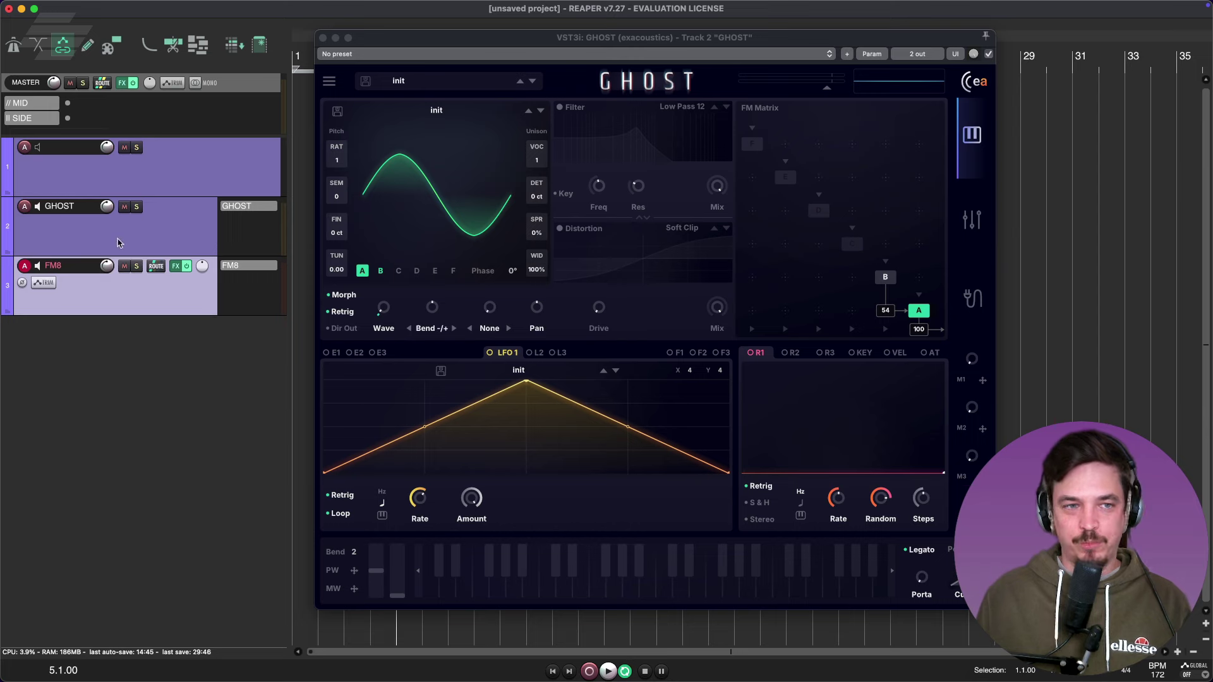
pyautogui.click(114, 239)
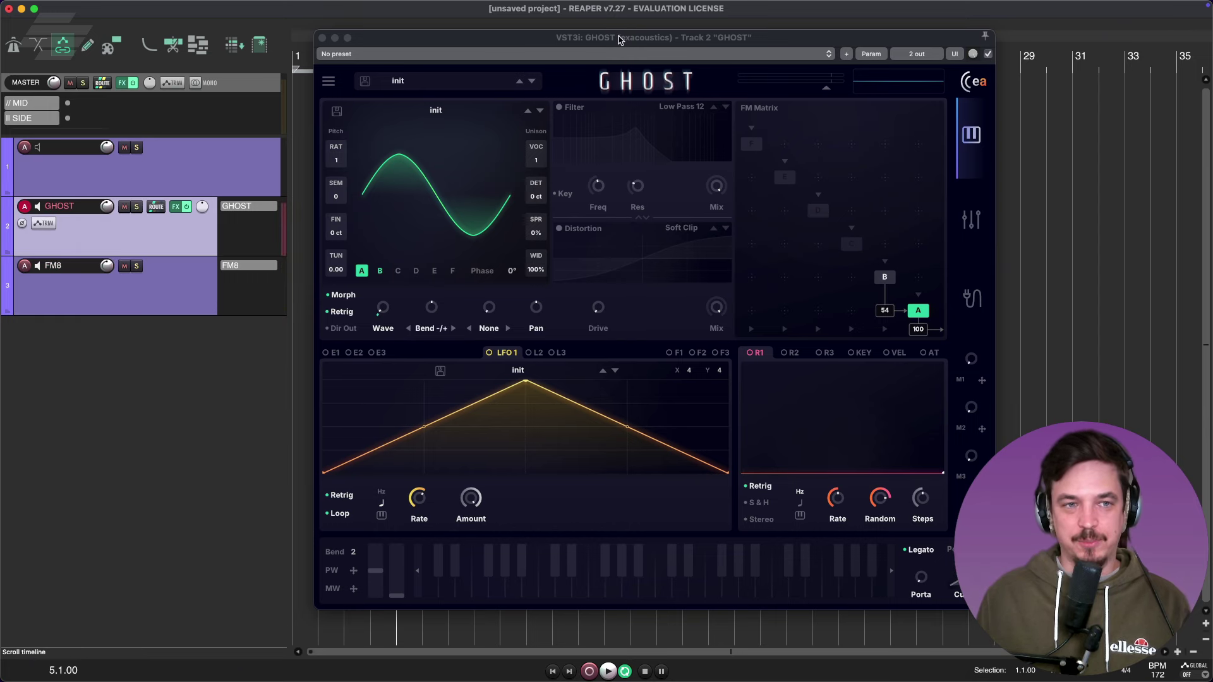
pyautogui.moveTo(621, 42); pyautogui.dragTo(410, 76)
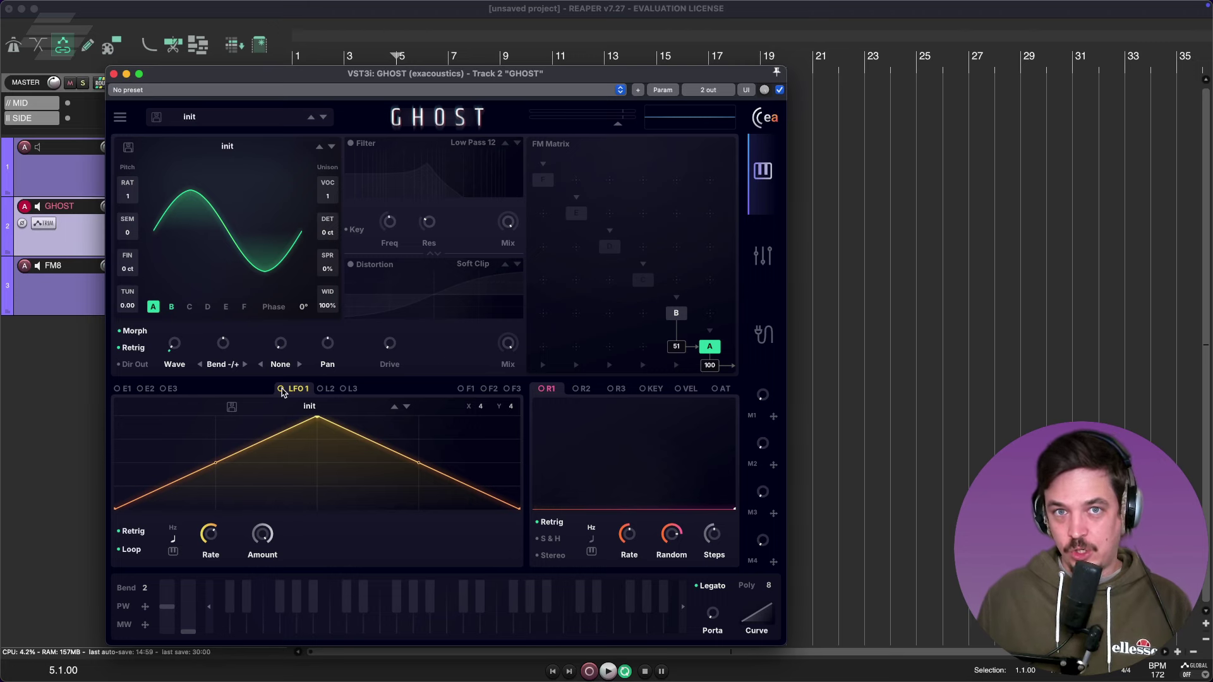
# Assign LFO 1 to the amount by which operator B modulates operator A in the FM Matrix
pyautogui.moveTo(282, 392); pyautogui.dragTo(666, 349)
pyautogui.moveTo(283, 390); pyautogui.dragTo(665, 316)
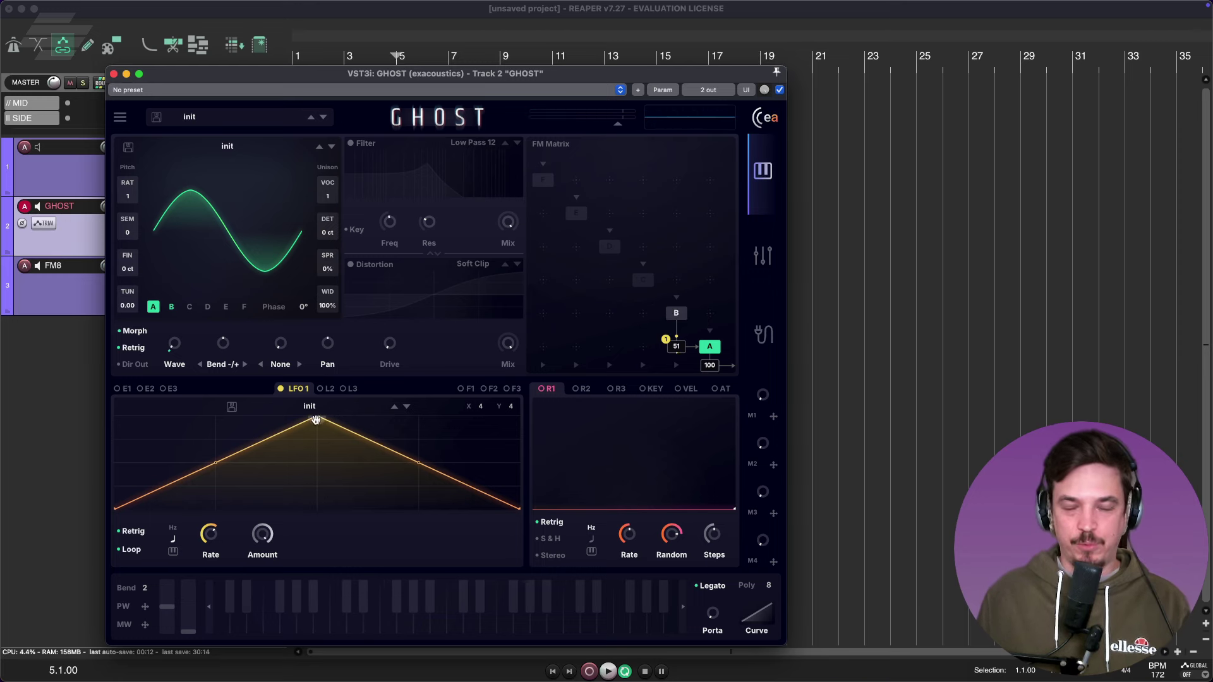
# Reshape LFO 1 freehand: move its peak near the start, add a dip to zero, a second peak and a point on the falling slope
pyautogui.moveTo(315, 422); pyautogui.dragTo(237, 423)
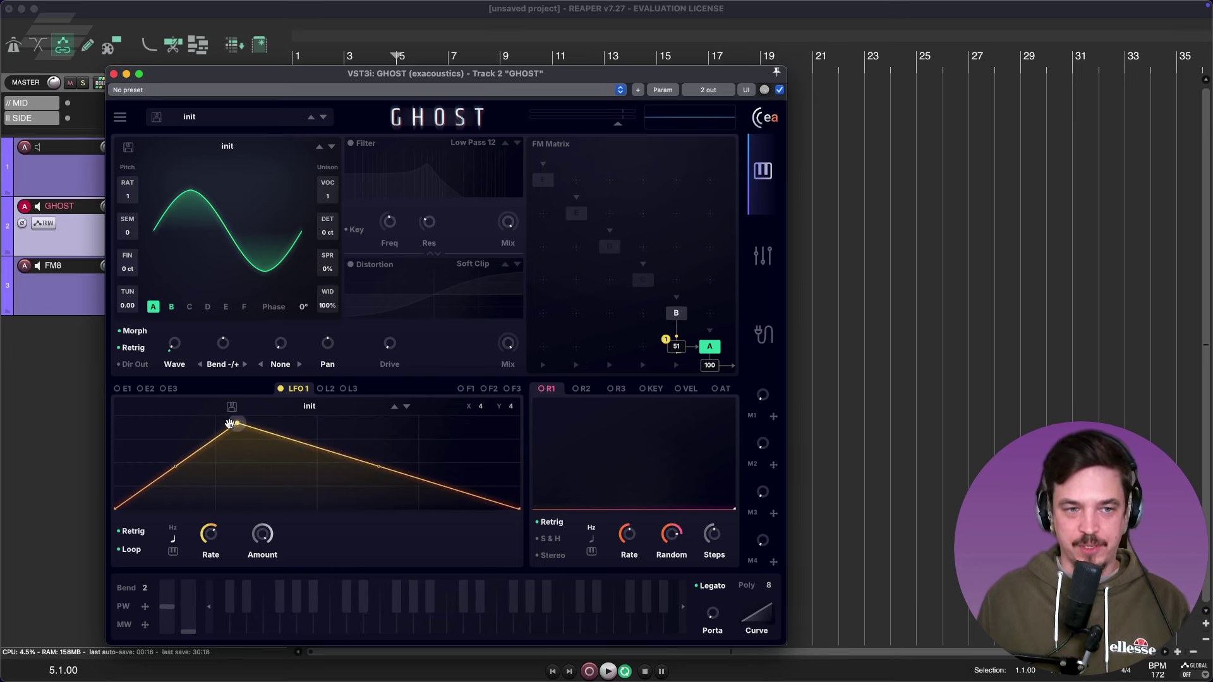
pyautogui.moveTo(237, 423); pyautogui.dragTo(143, 420)
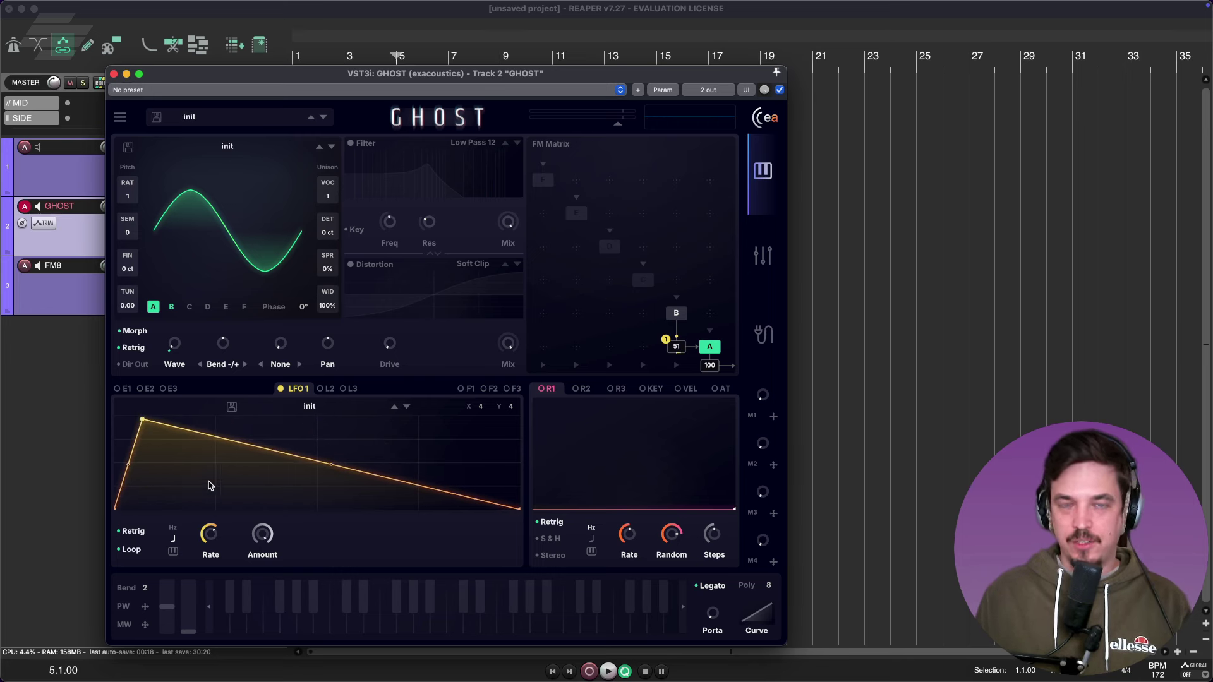
pyautogui.doubleClick(237, 494)
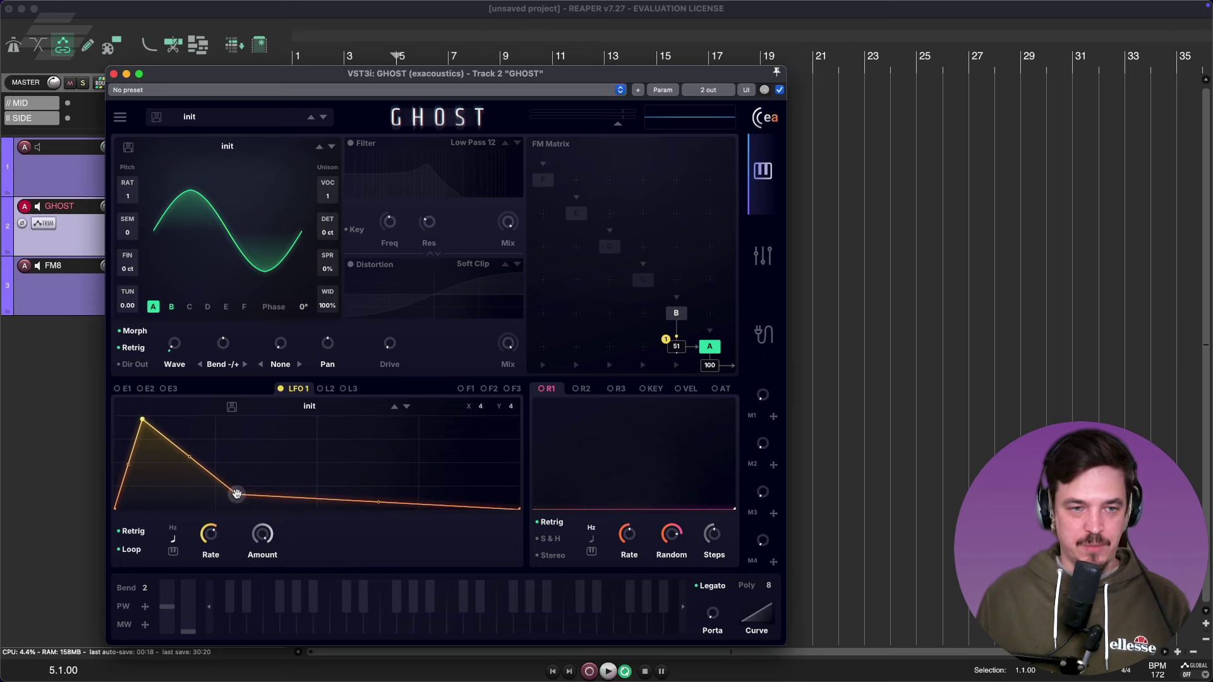
pyautogui.doubleClick(295, 436)
pyautogui.moveTo(237, 494); pyautogui.dragTo(249, 508)
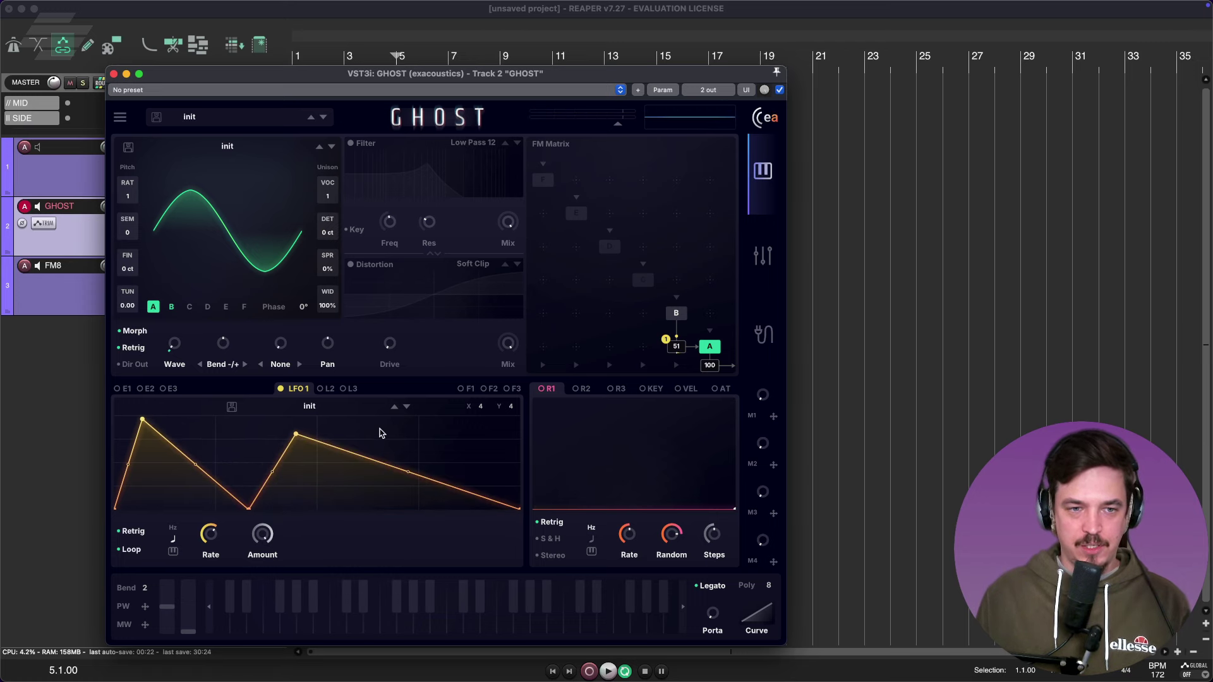
pyautogui.click(312, 407)
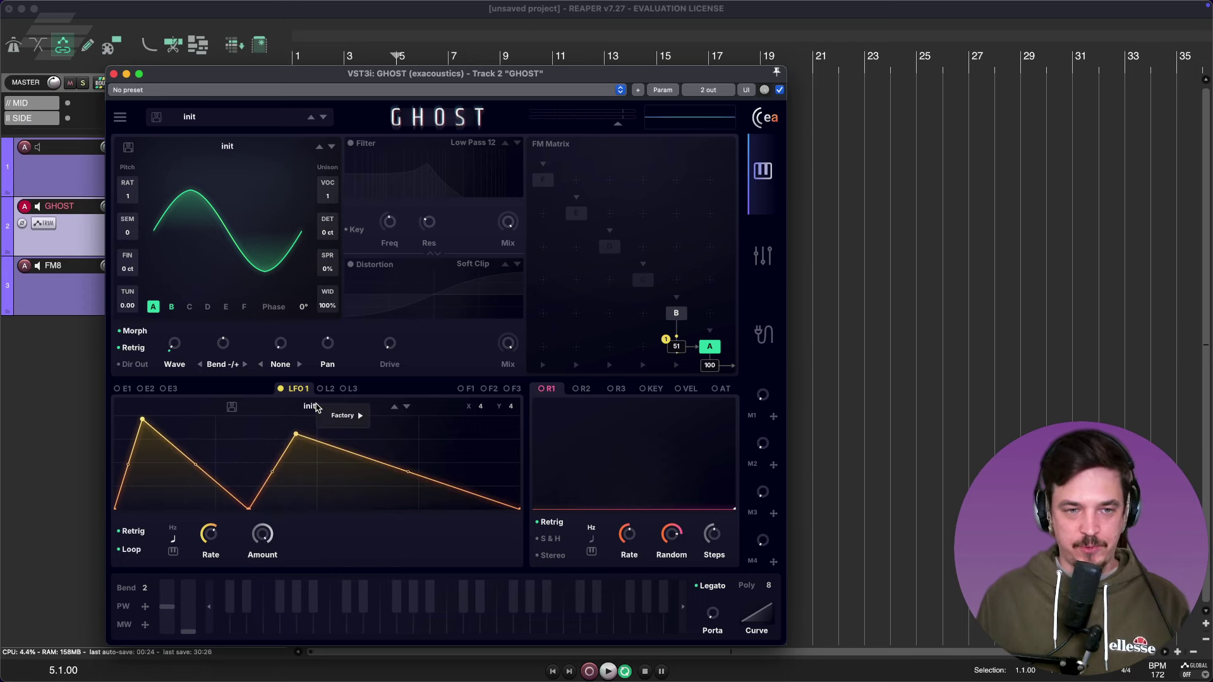
pyautogui.click(336, 500)
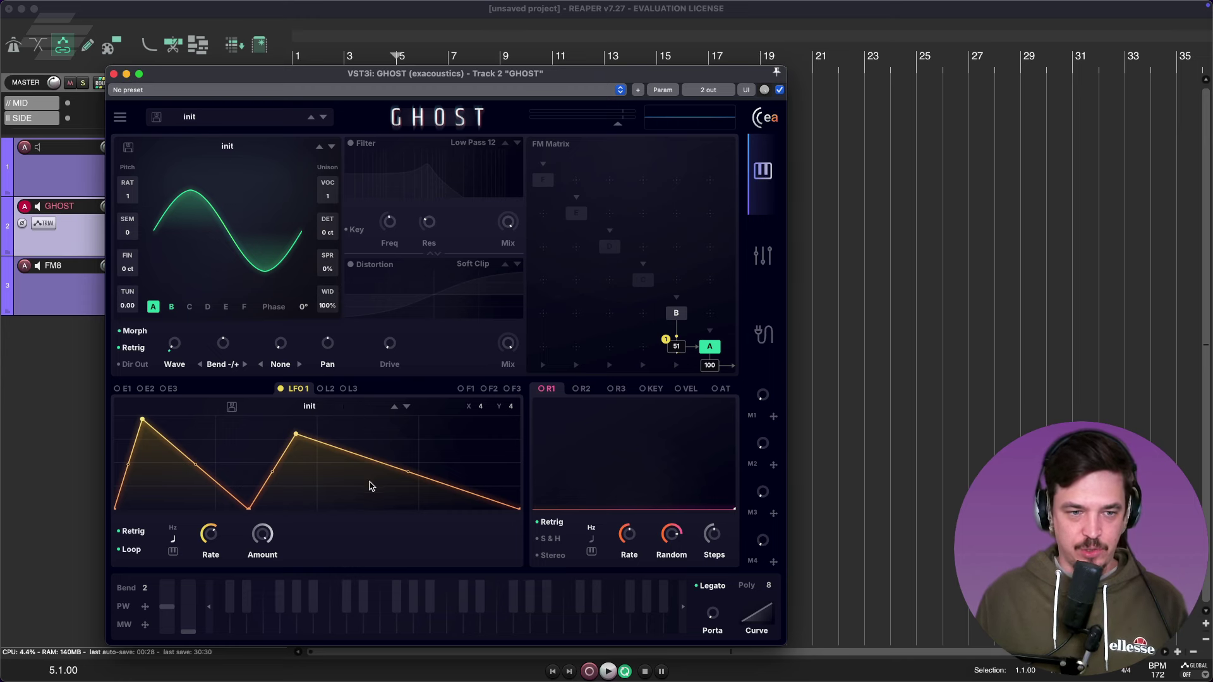
pyautogui.doubleClick(377, 451)
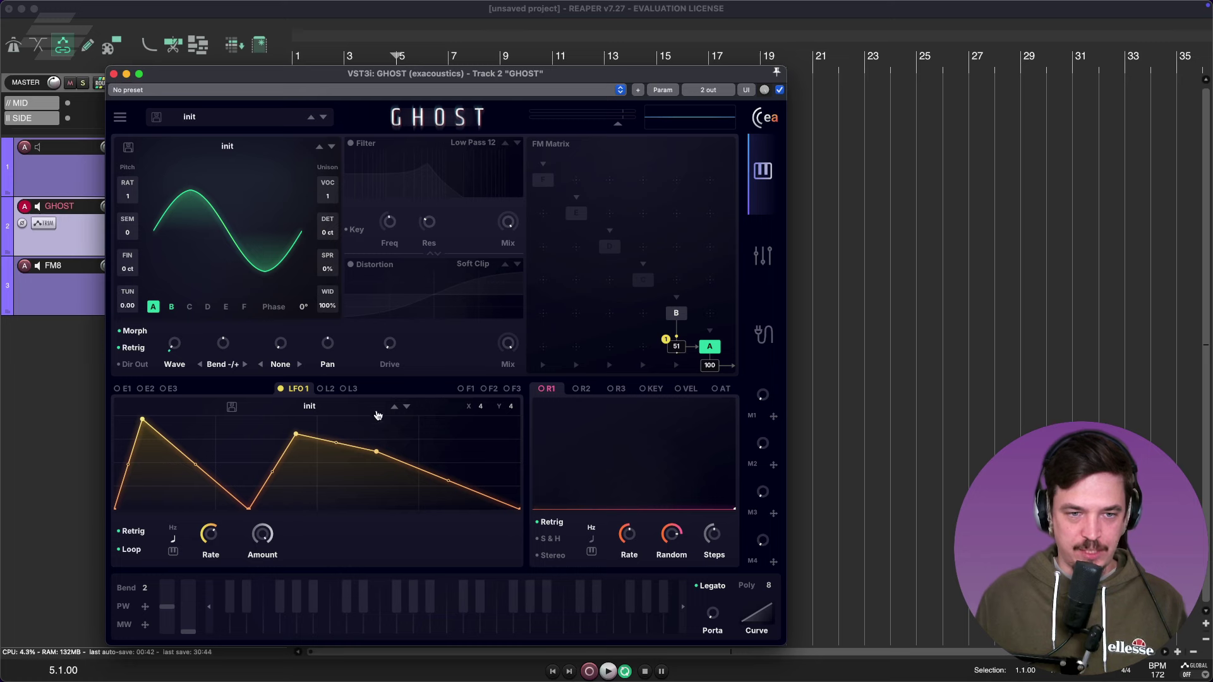
# Load the factory Basic shape Growler into LFO 1
pyautogui.click(335, 410)
pyautogui.moveTo(365, 418)
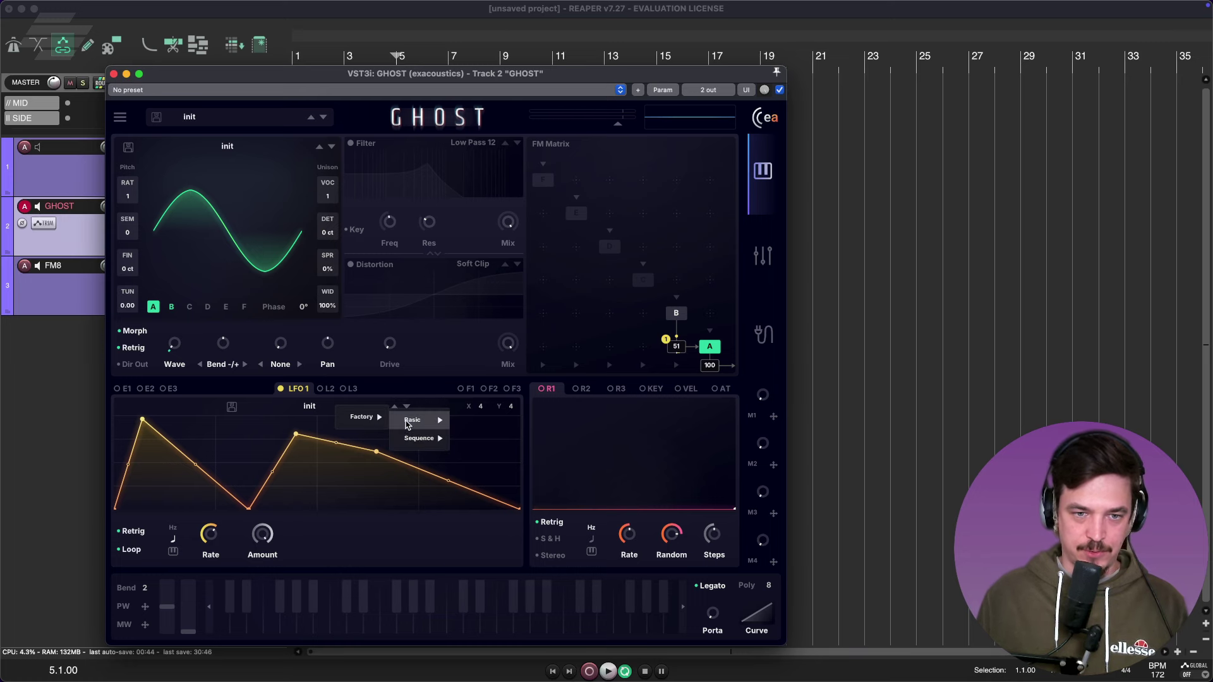
pyautogui.moveTo(414, 420)
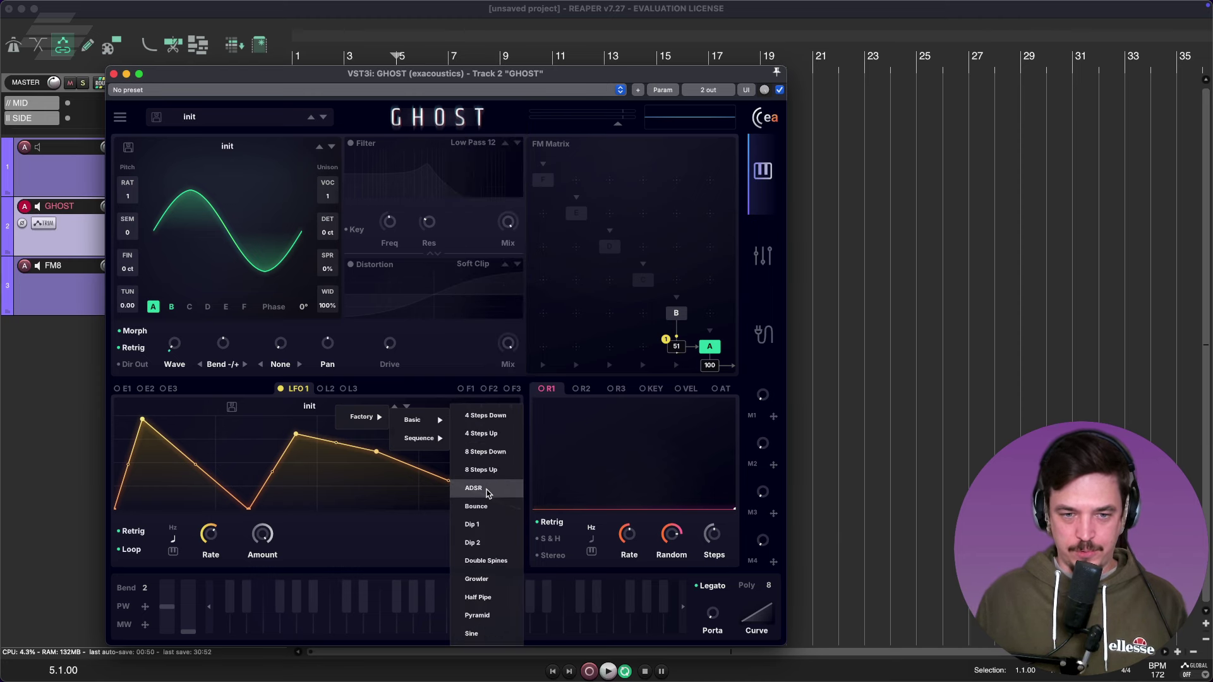
pyautogui.click(488, 582)
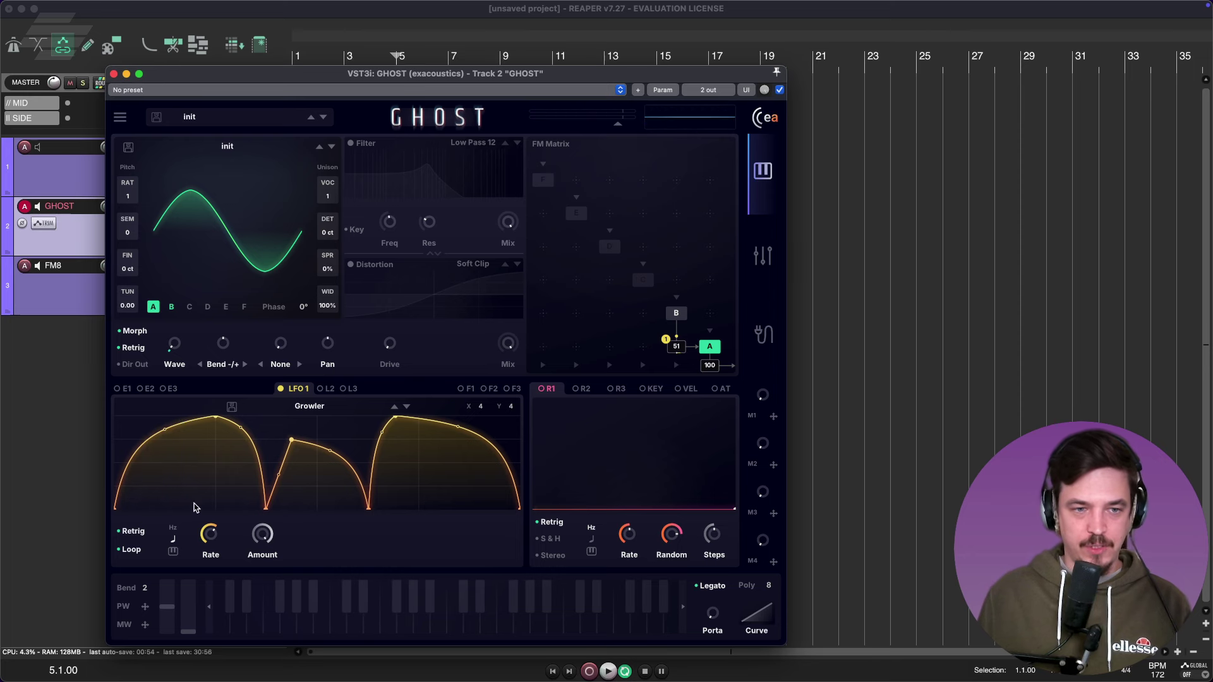
# Slow down LFO 1 and set operator B's modulation of operator A to 42 with an LFO amount of 23%
pyautogui.moveTo(209, 531)
pyautogui.moveTo(209, 552); pyautogui.dragTo(206, 591)
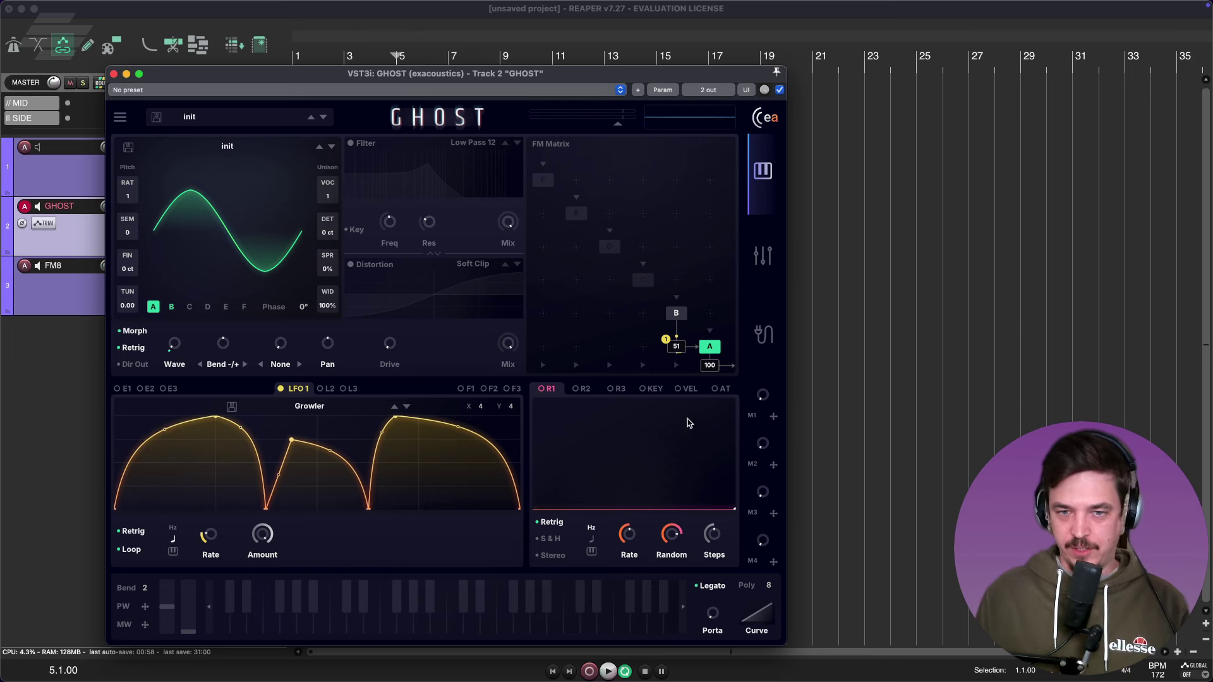
pyautogui.moveTo(669, 339)
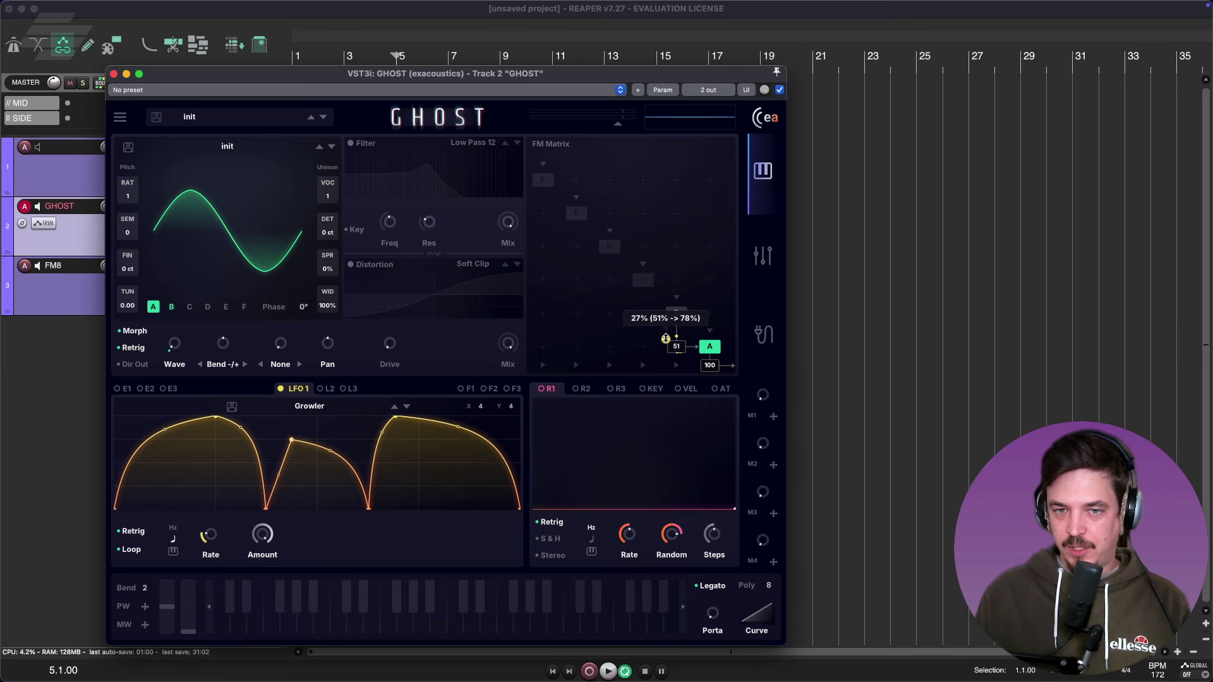
pyautogui.moveTo(673, 349); pyautogui.dragTo(674, 362)
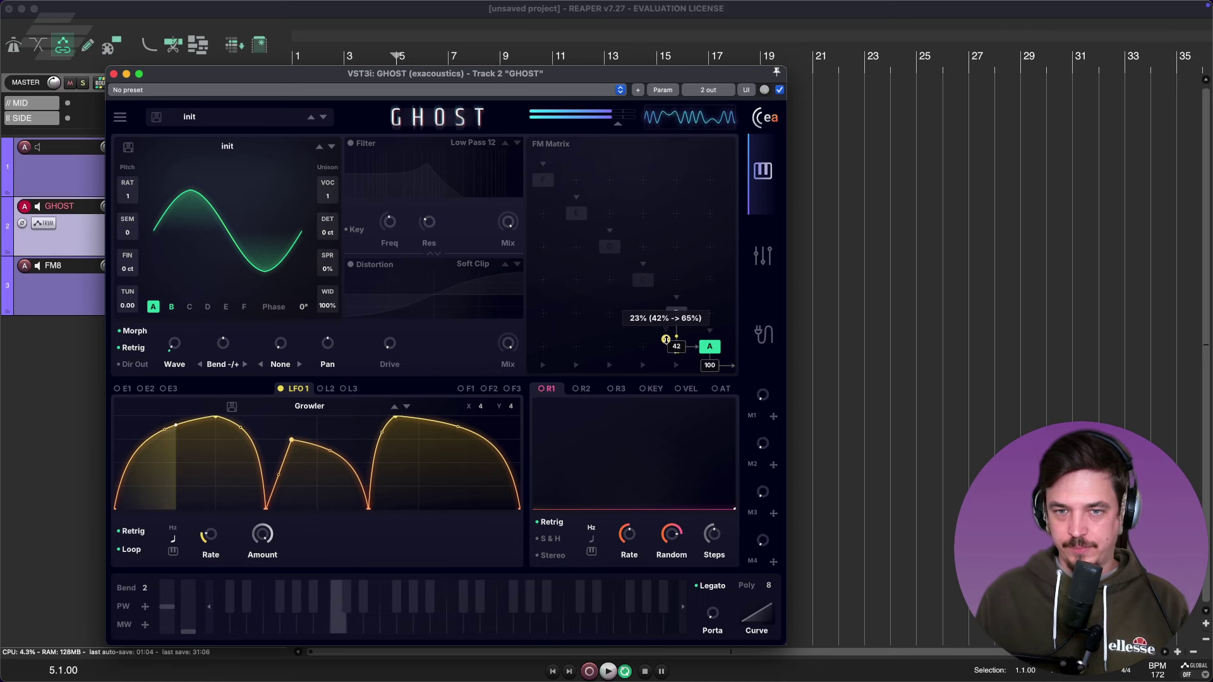
pyautogui.scroll(-2, 665, 339)
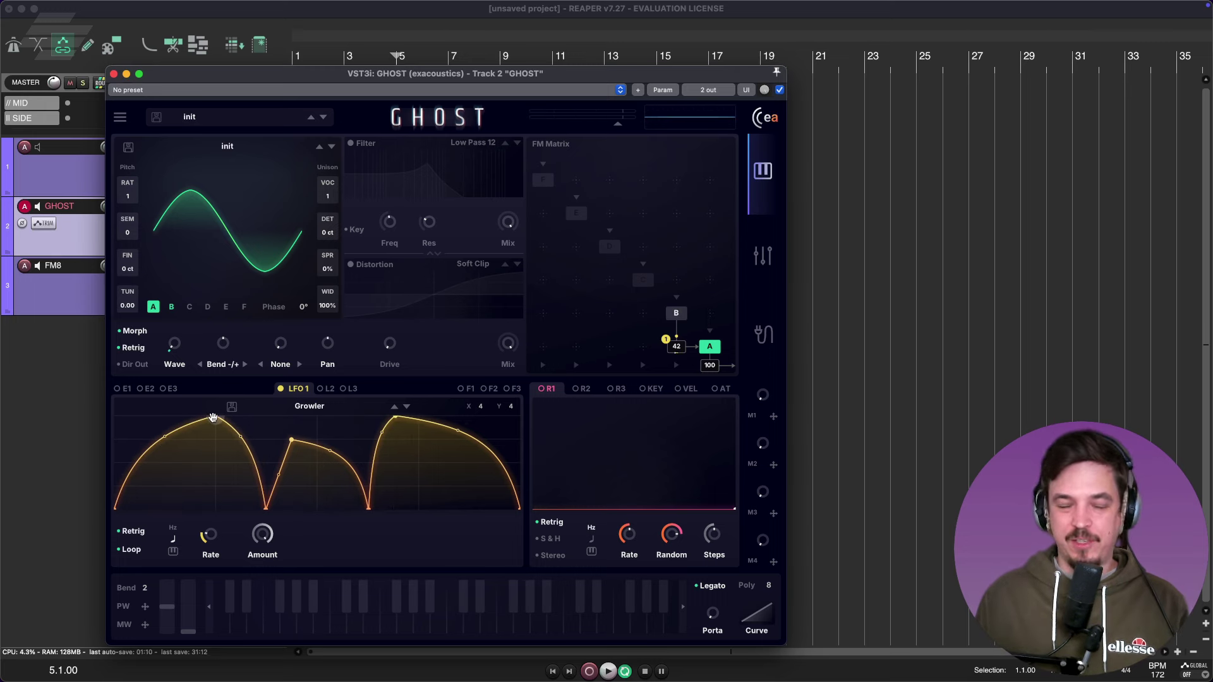
# Move LFO 1's first peak close to the start, bow its falling slope inward, and select operator B in the FM Matrix
pyautogui.moveTo(213, 418); pyautogui.dragTo(203, 491)
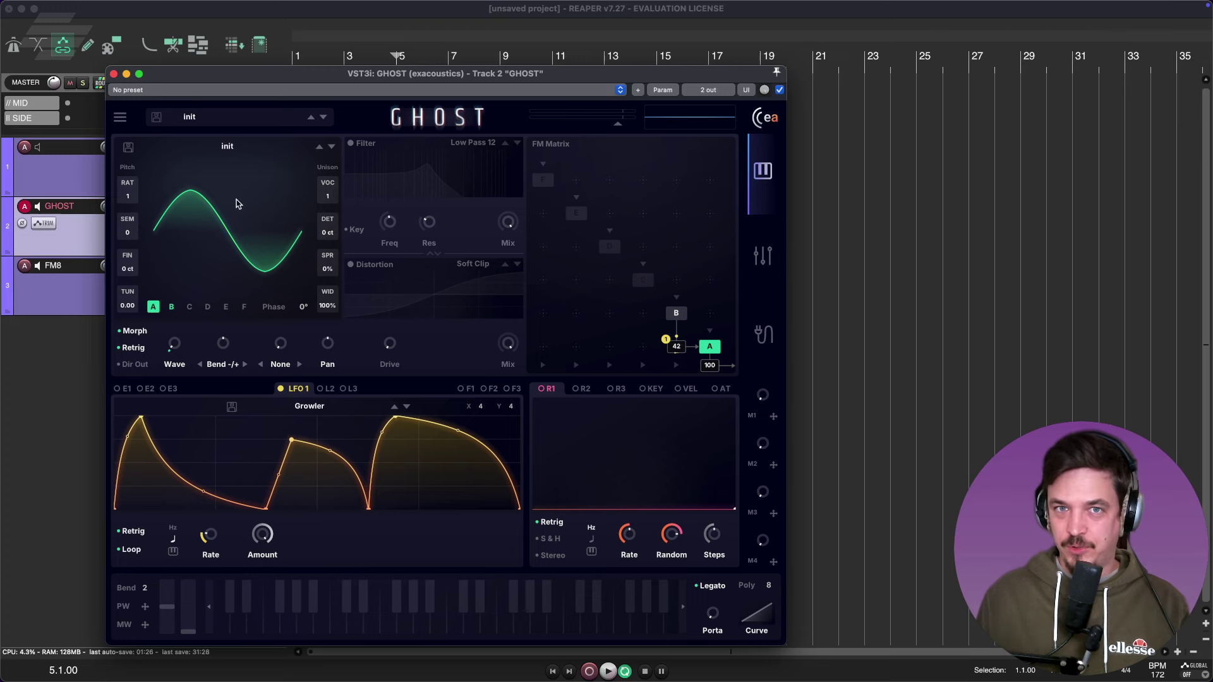
pyautogui.click(676, 314)
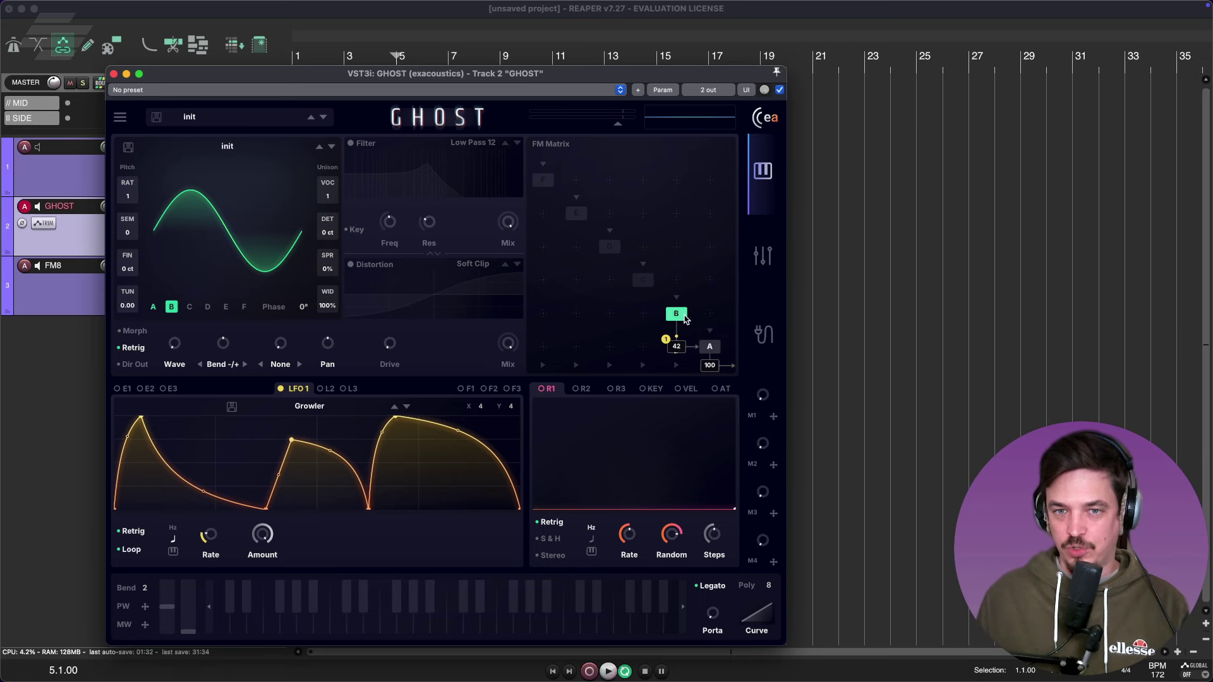
# Select the FM8 track, move the GHOST window aside and open FM8
pyautogui.click(63, 301)
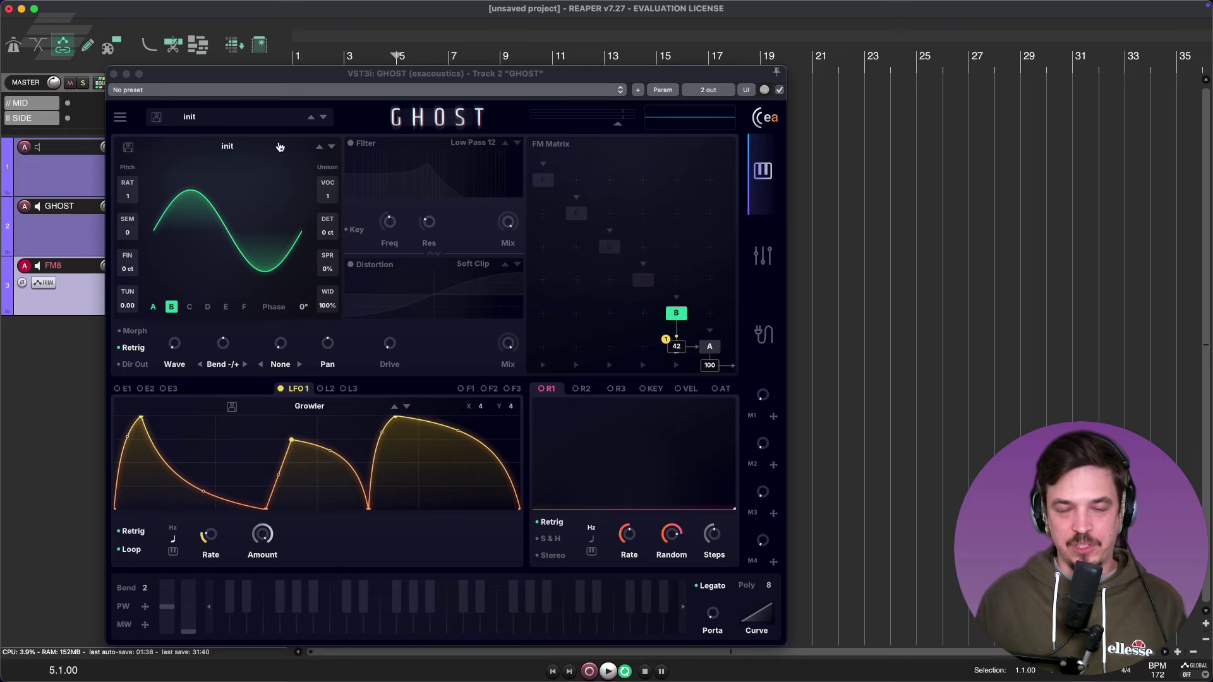
pyautogui.moveTo(373, 74); pyautogui.dragTo(554, 35)
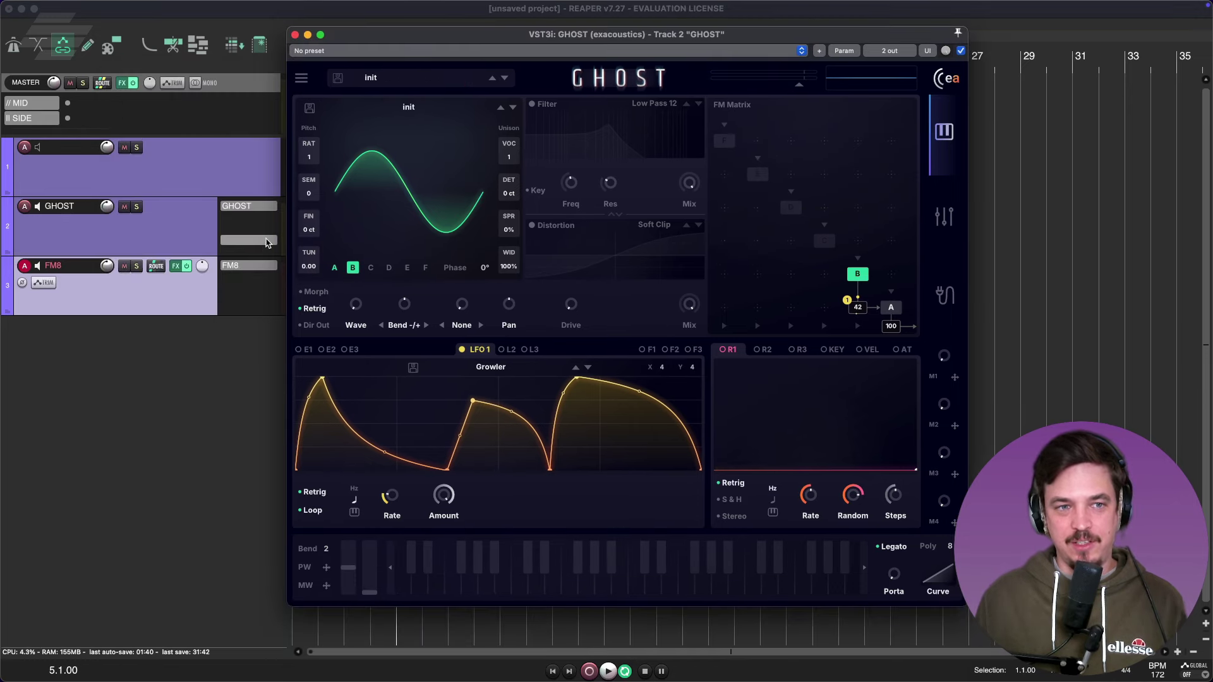
pyautogui.click(248, 266)
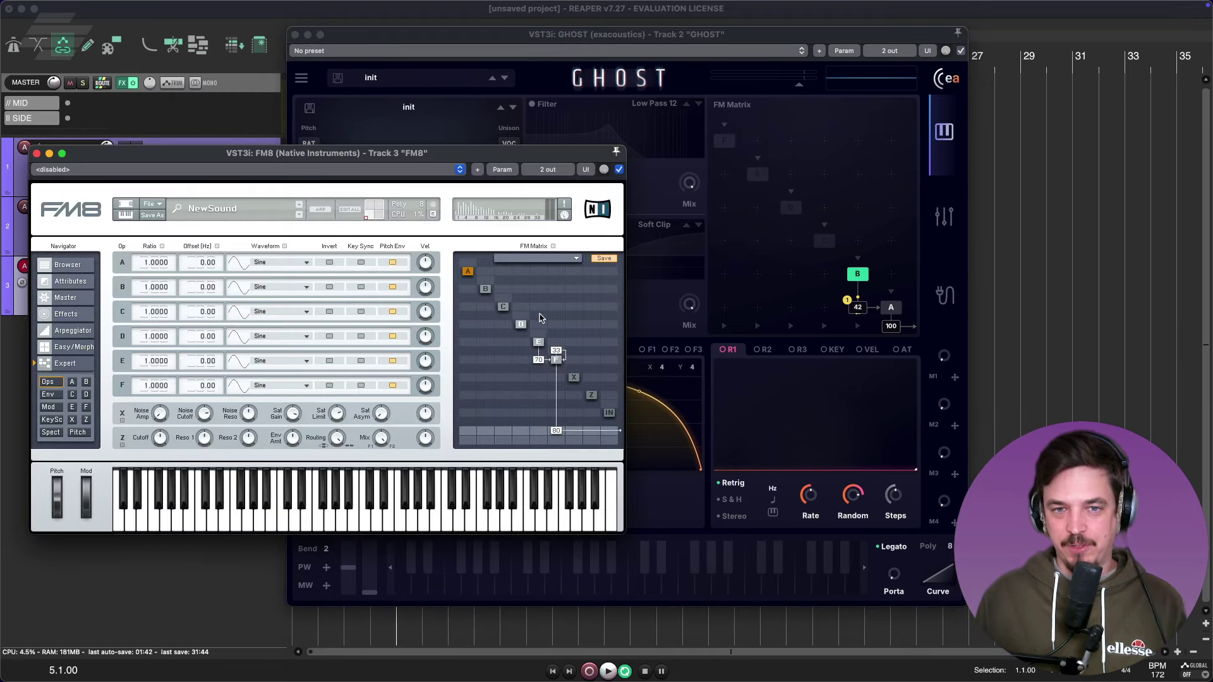
# Add FM8 matrix routings from E to D at 23, C to F at 33 and E to X at 21, and close FM8
pyautogui.moveTo(540, 318); pyautogui.dragTo(540, 306)
pyautogui.moveTo(503, 360); pyautogui.dragTo(538, 368)
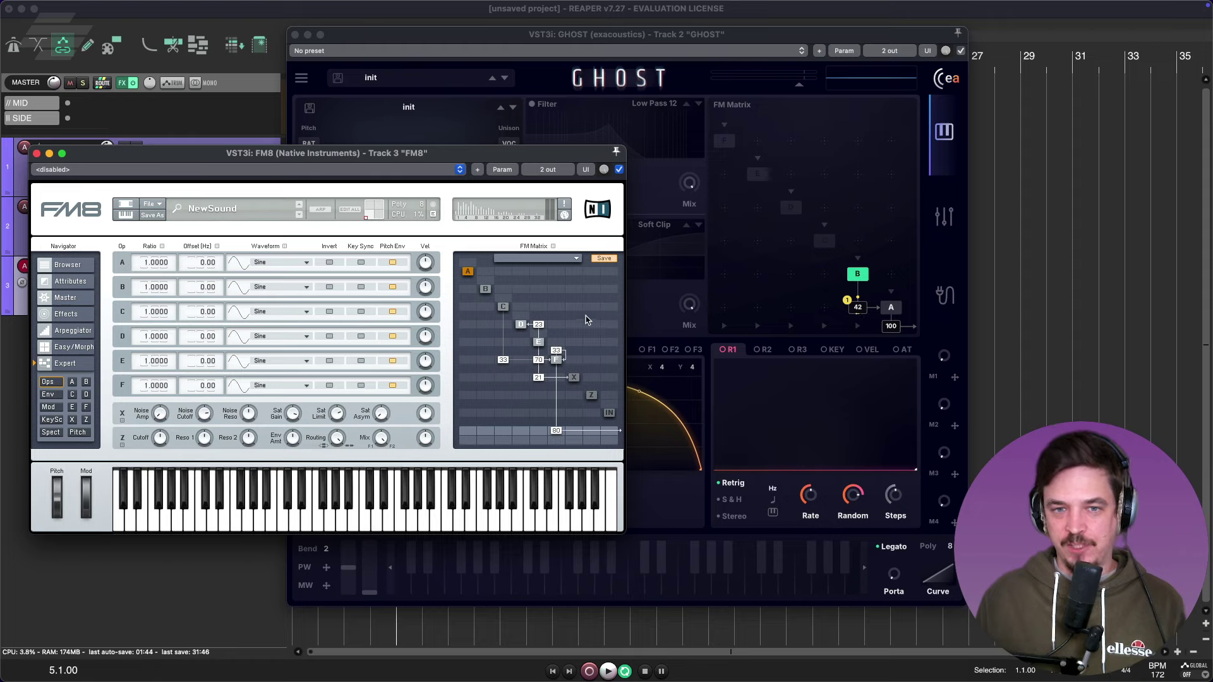
pyautogui.moveTo(571, 328); pyautogui.dragTo(576, 329)
pyautogui.click(37, 153)
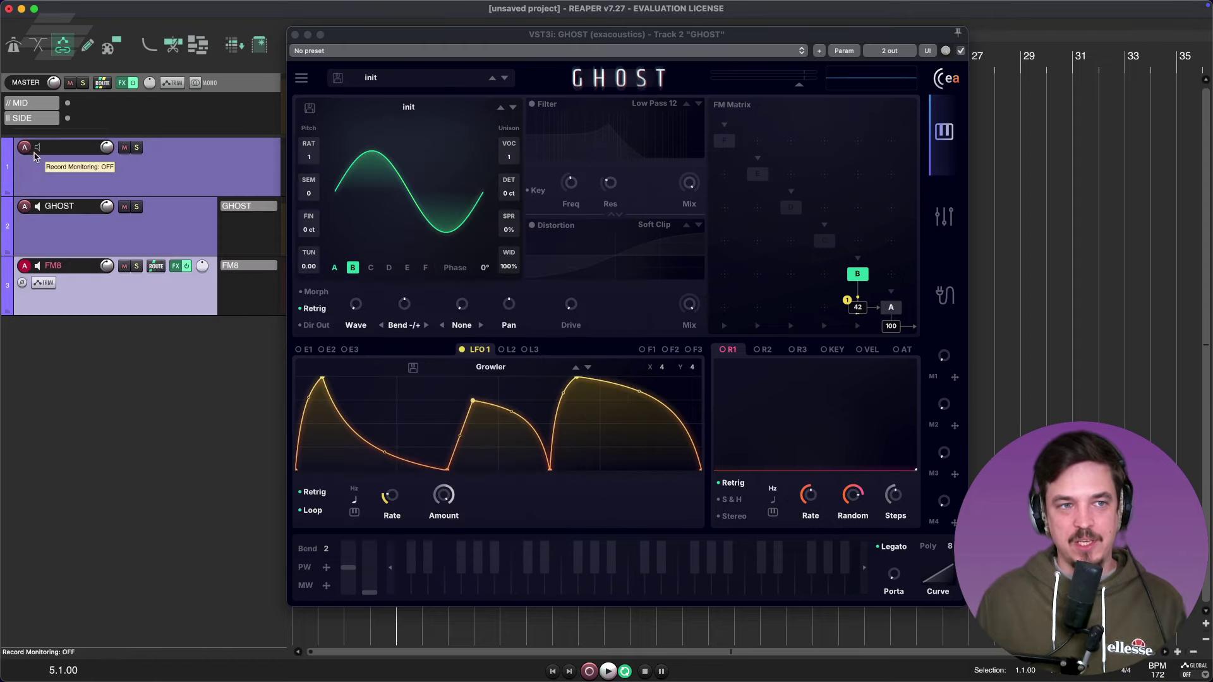
# Move GHOST back beside the track list and cross-route its matrix: A into B at 0, C into B at 9 and B into C at 5
pyautogui.moveTo(573, 34); pyautogui.dragTo(407, 53)
pyautogui.moveTo(725, 297); pyautogui.dragTo(728, 283)
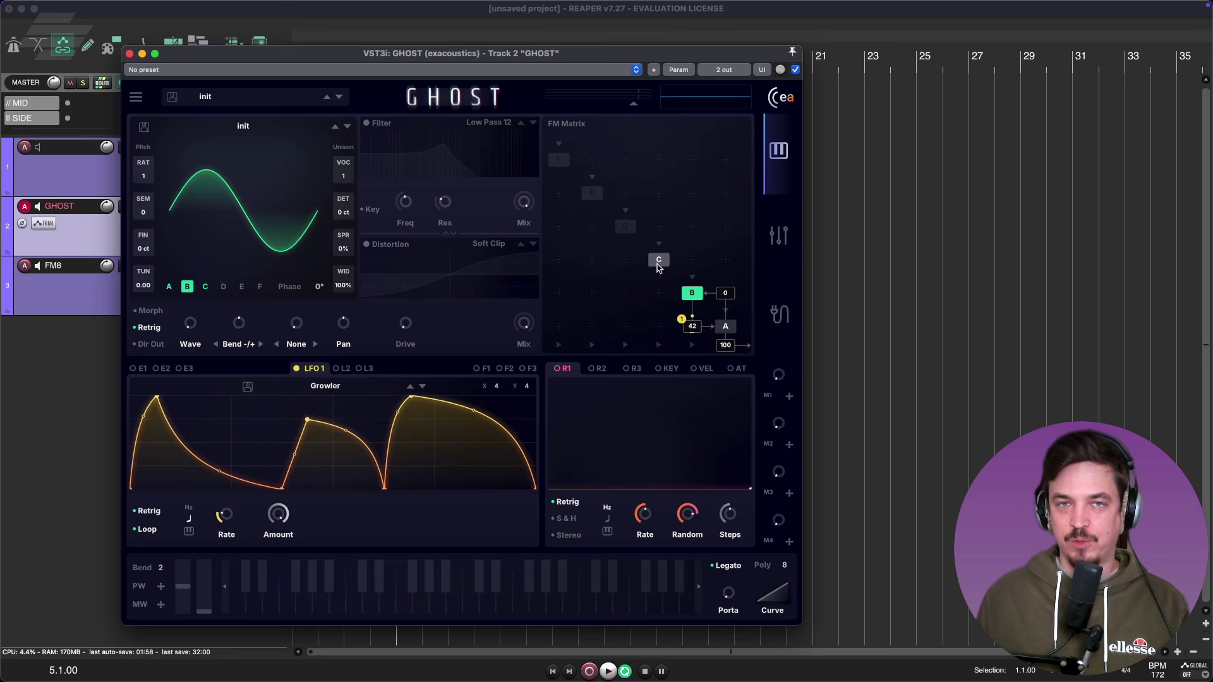
pyautogui.moveTo(659, 292); pyautogui.dragTo(663, 279)
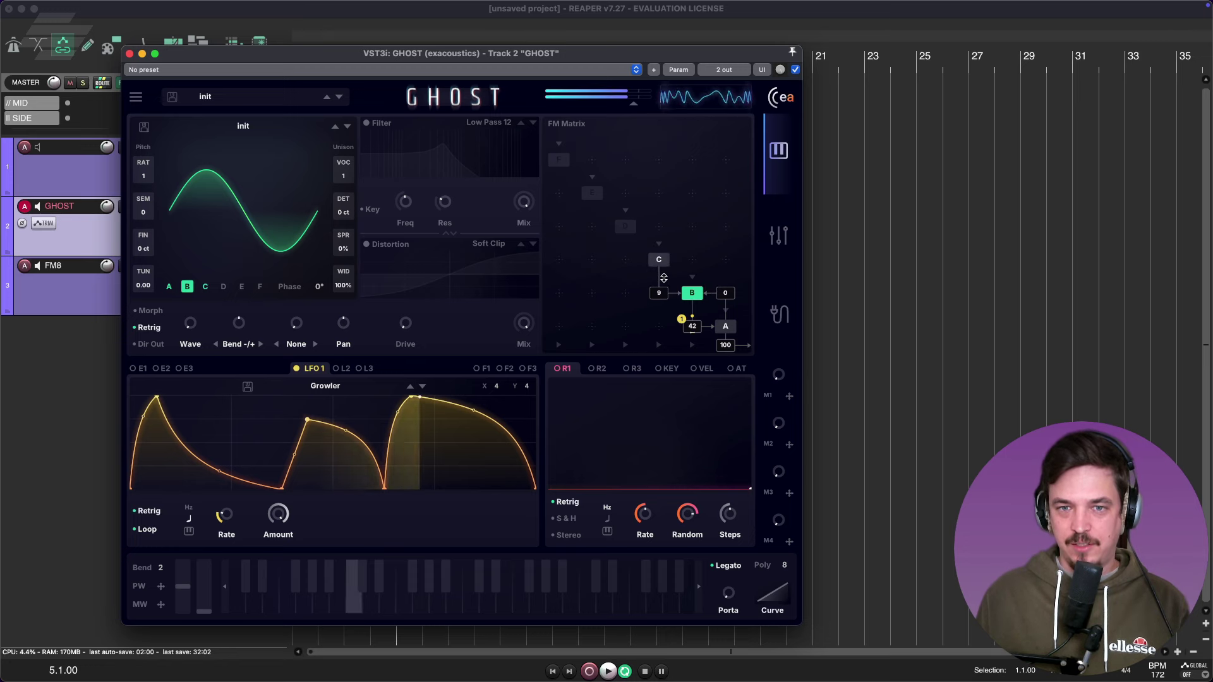
pyautogui.click(692, 259)
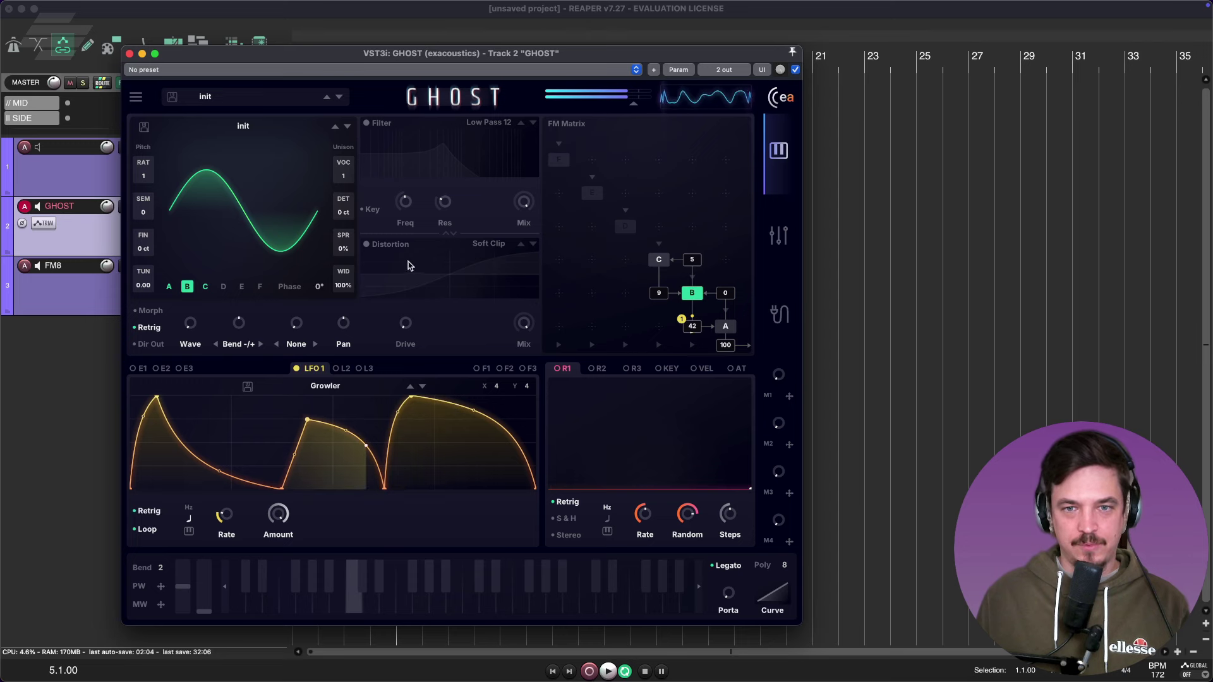
# Route D into C at 8 with D's ratio at 2, and set operator C's amounts to 7 into B and 23 into A
pyautogui.moveTo(659, 326)
pyautogui.mouseDown()
pyautogui.moveTo(664, 309)
pyautogui.moveTo(662, 329)
pyautogui.mouseUp()
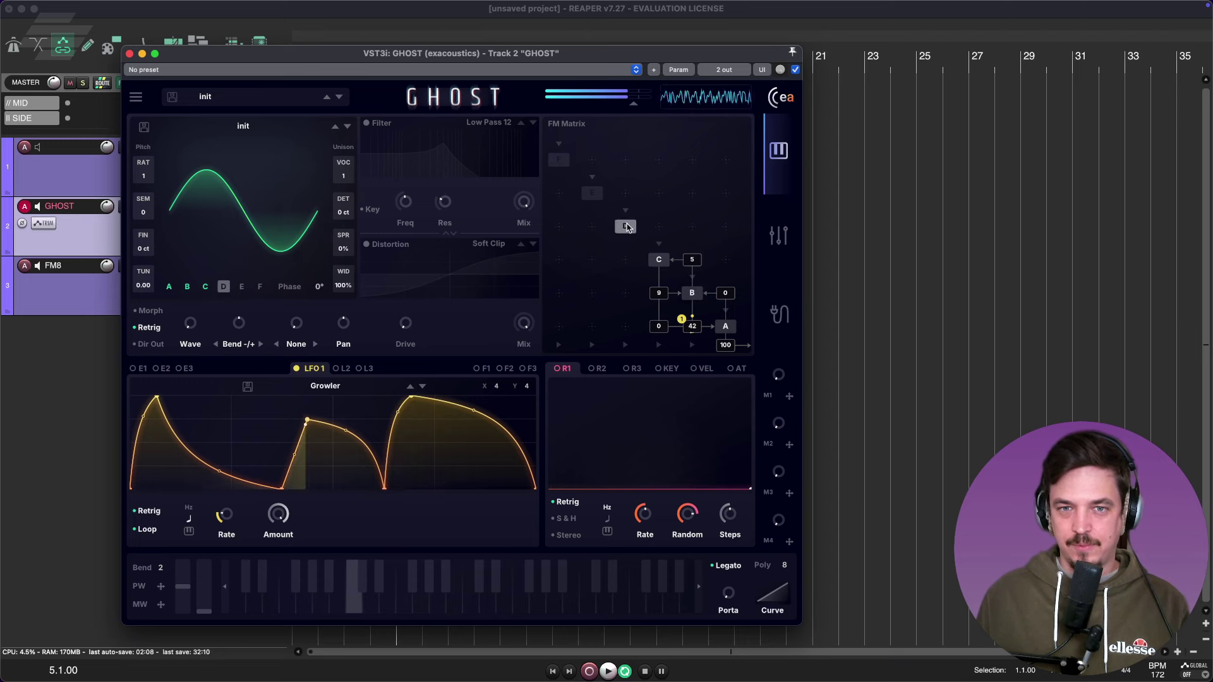
pyautogui.click(628, 260)
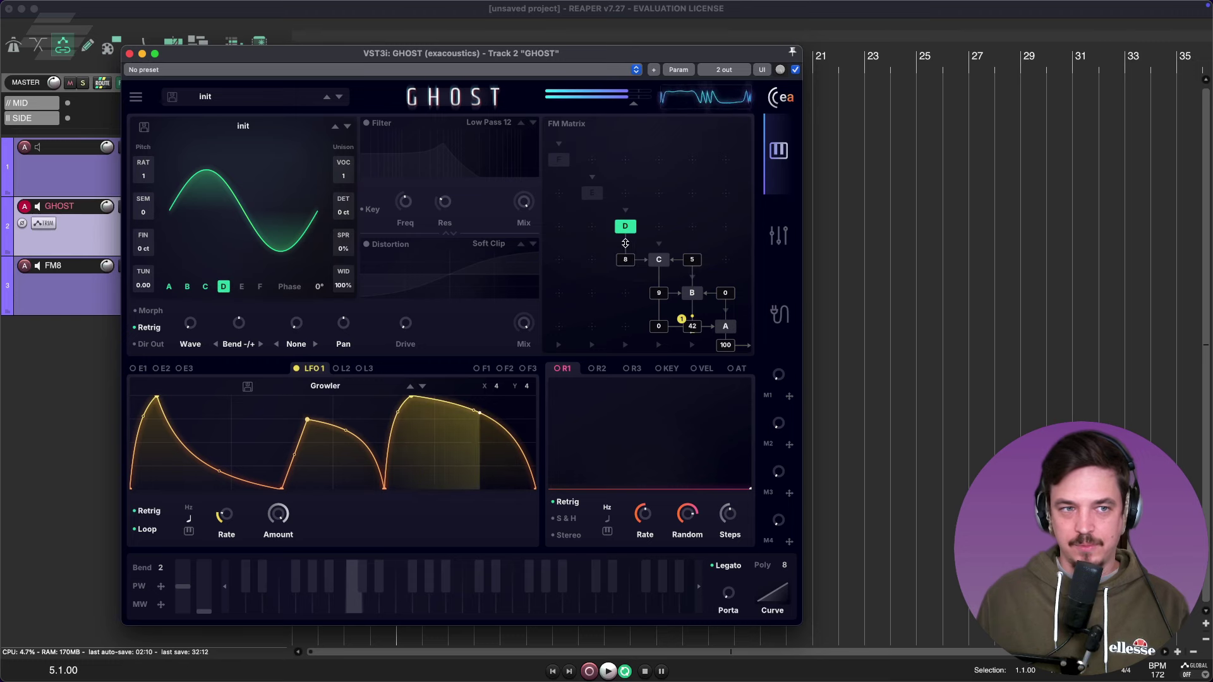
pyautogui.moveTo(151, 177); pyautogui.dragTo(151, 170)
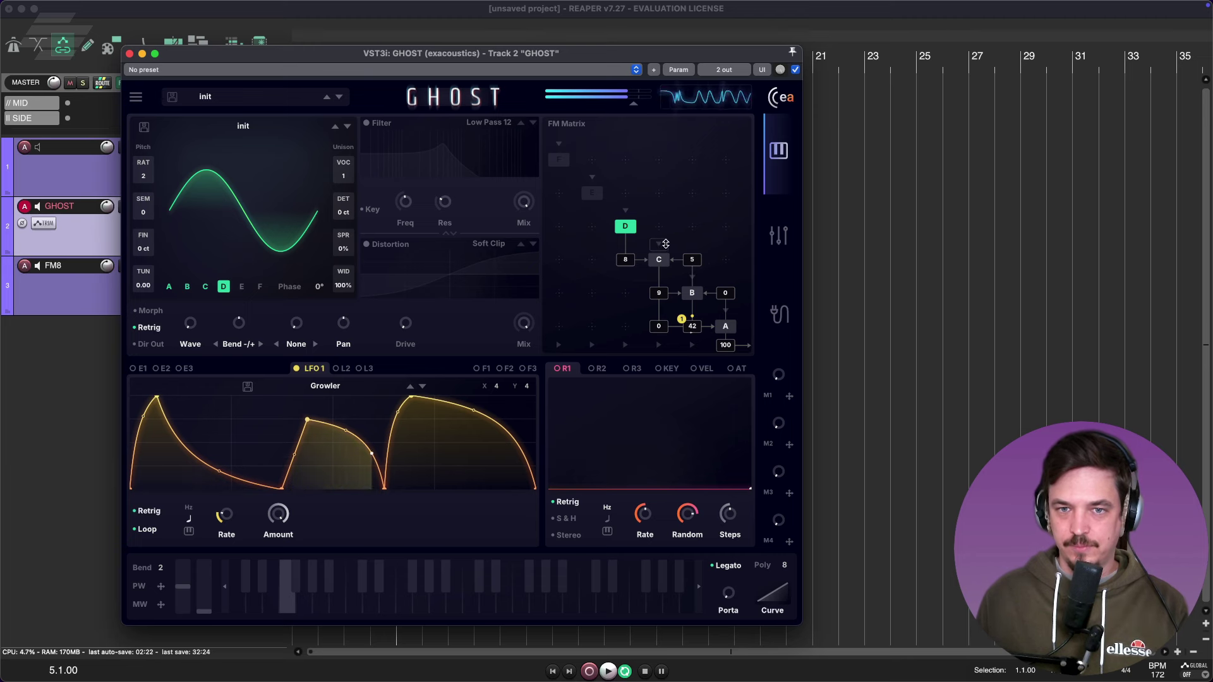
pyautogui.moveTo(659, 246); pyautogui.dragTo(660, 286)
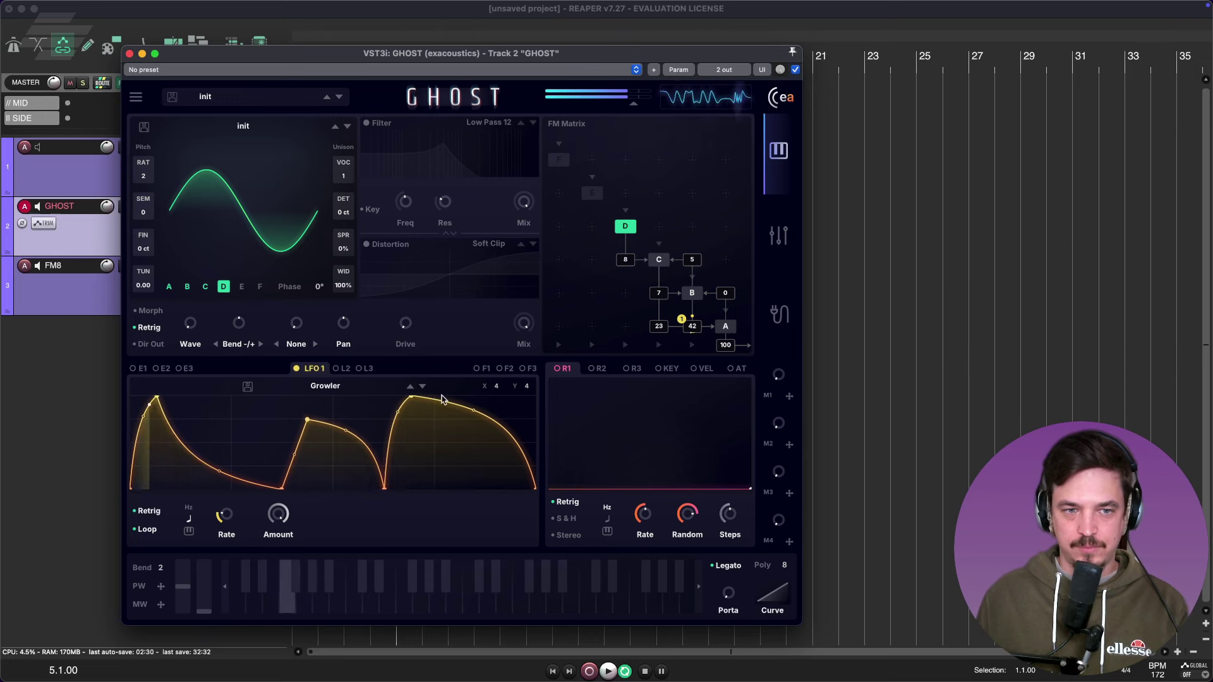
# Try LFO 1 at 55% on the amount by which C modulates A, and remove the assignment
pyautogui.moveTo(303, 369); pyautogui.dragTo(657, 326)
pyautogui.moveTo(659, 326); pyautogui.dragTo(632, 334)
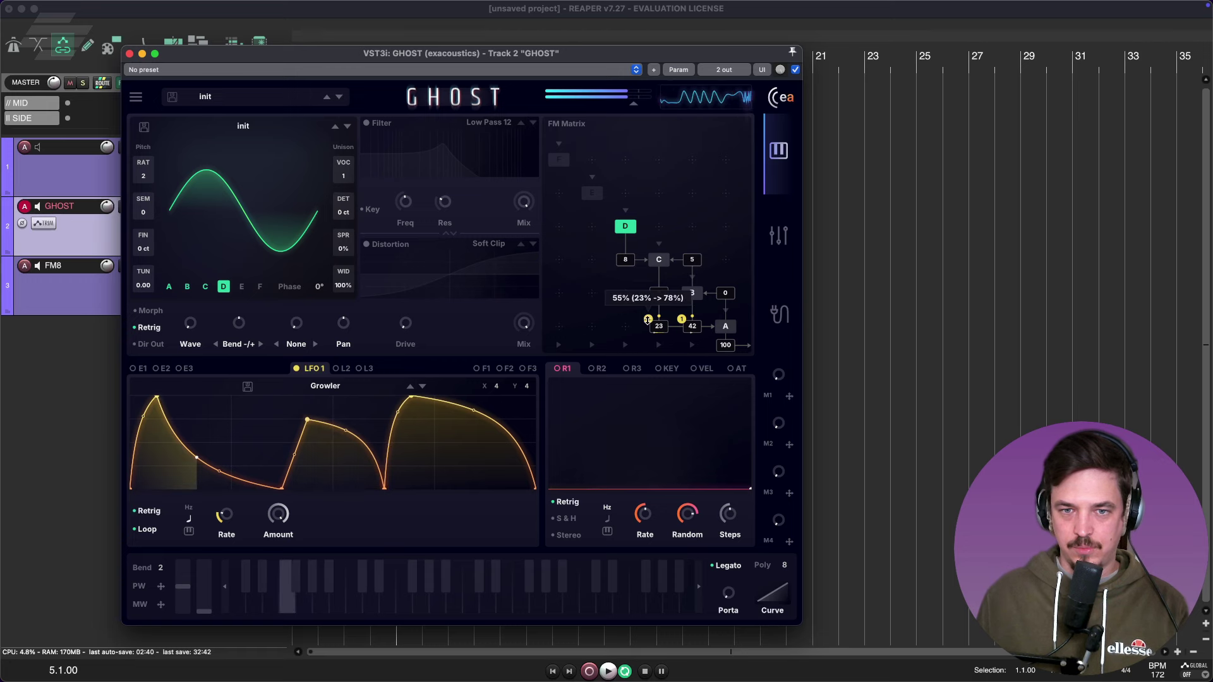
pyautogui.rightClick(648, 319)
pyautogui.click(679, 387)
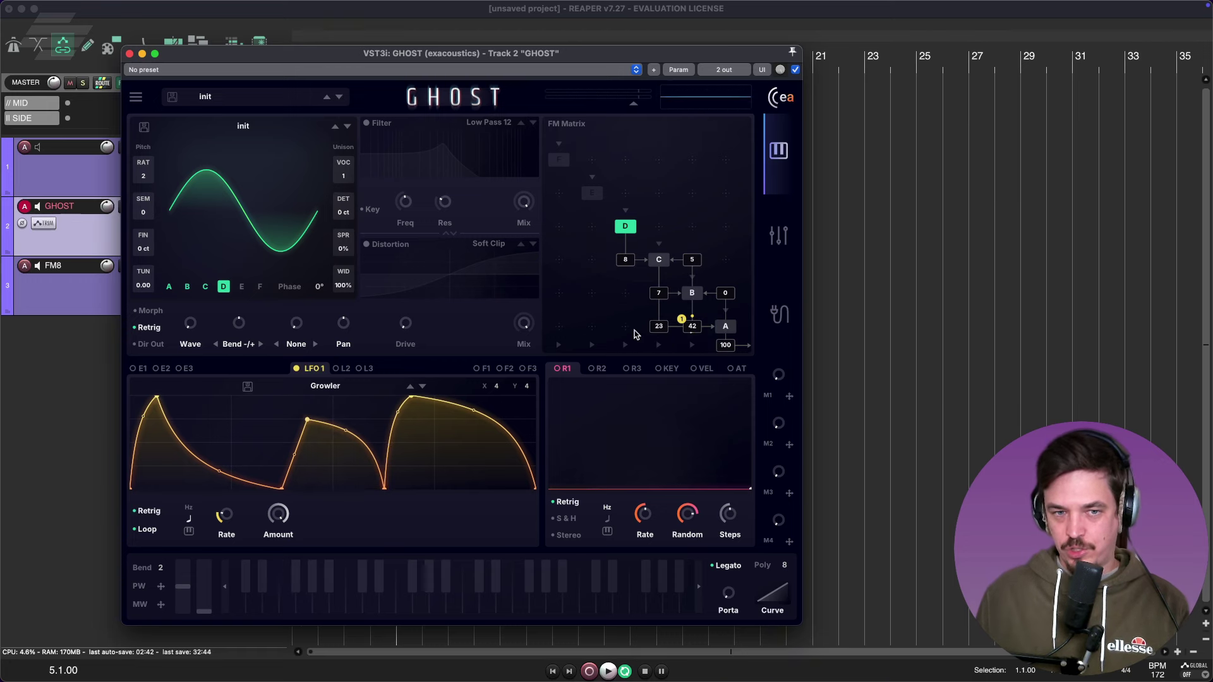
# Try LFO 1 at 31% on the amount by which C modulates B, and remove the assignment
pyautogui.moveTo(297, 370); pyautogui.dragTo(648, 305)
pyautogui.rightClick(650, 287)
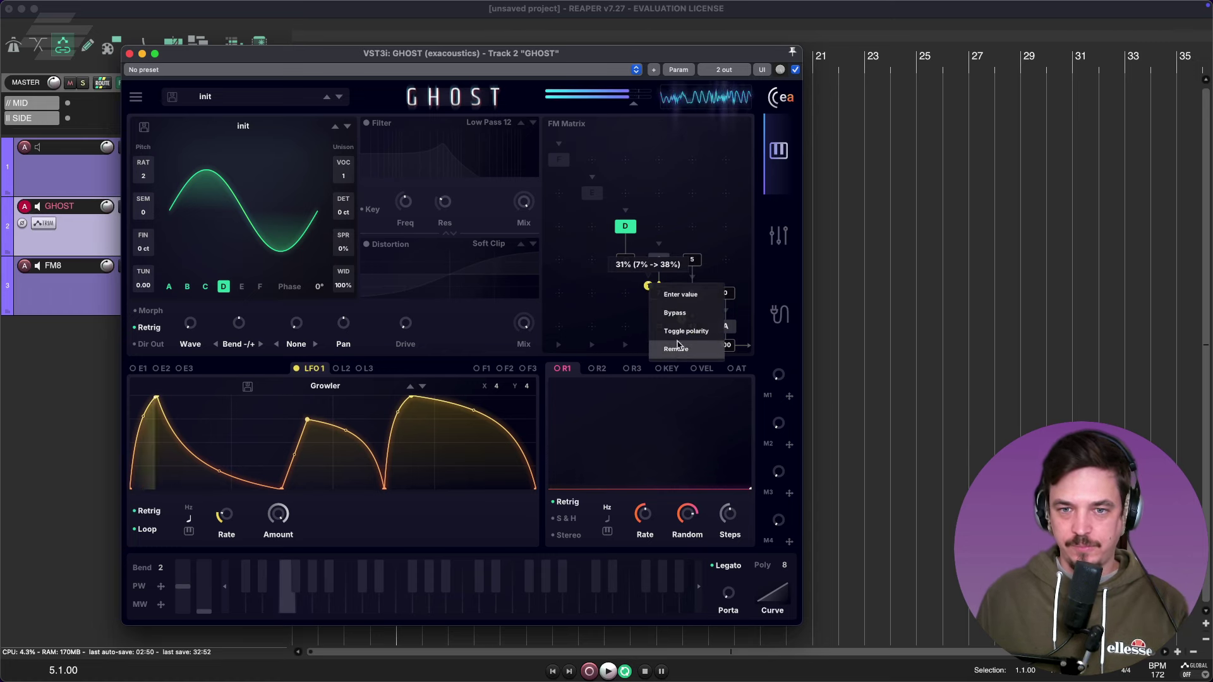
pyautogui.click(676, 349)
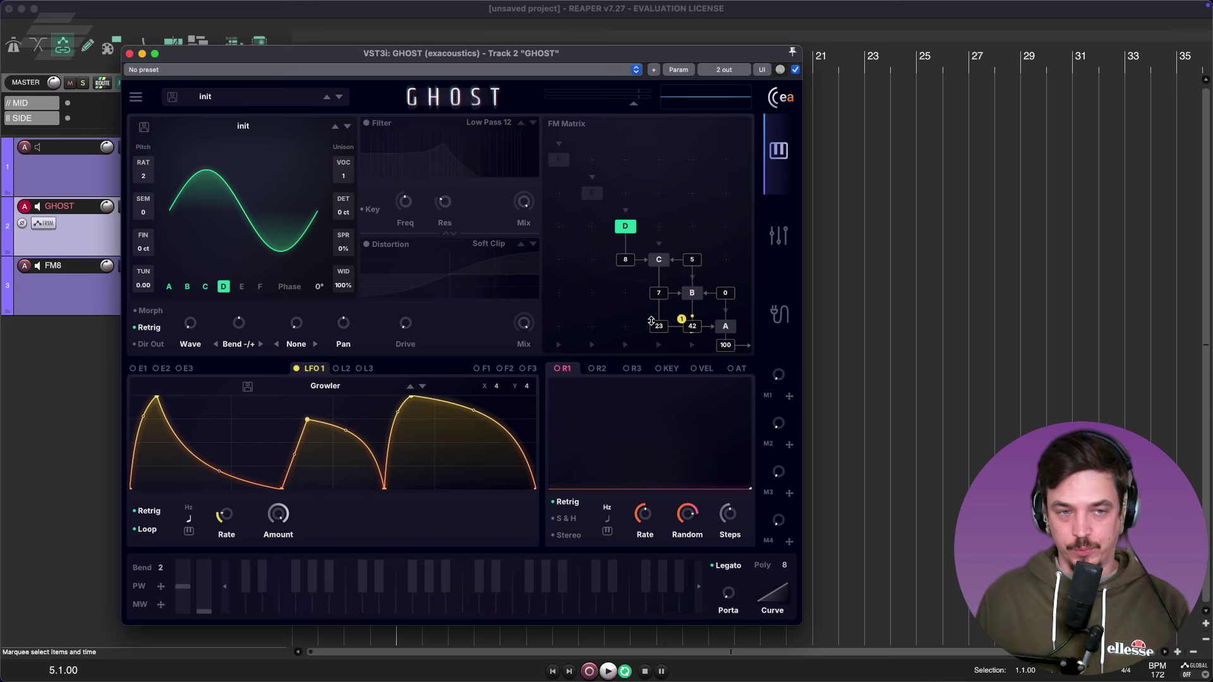
# Select operator A in the FM Matrix and adjust its pitch ratio
pyautogui.moveTo(299, 321)
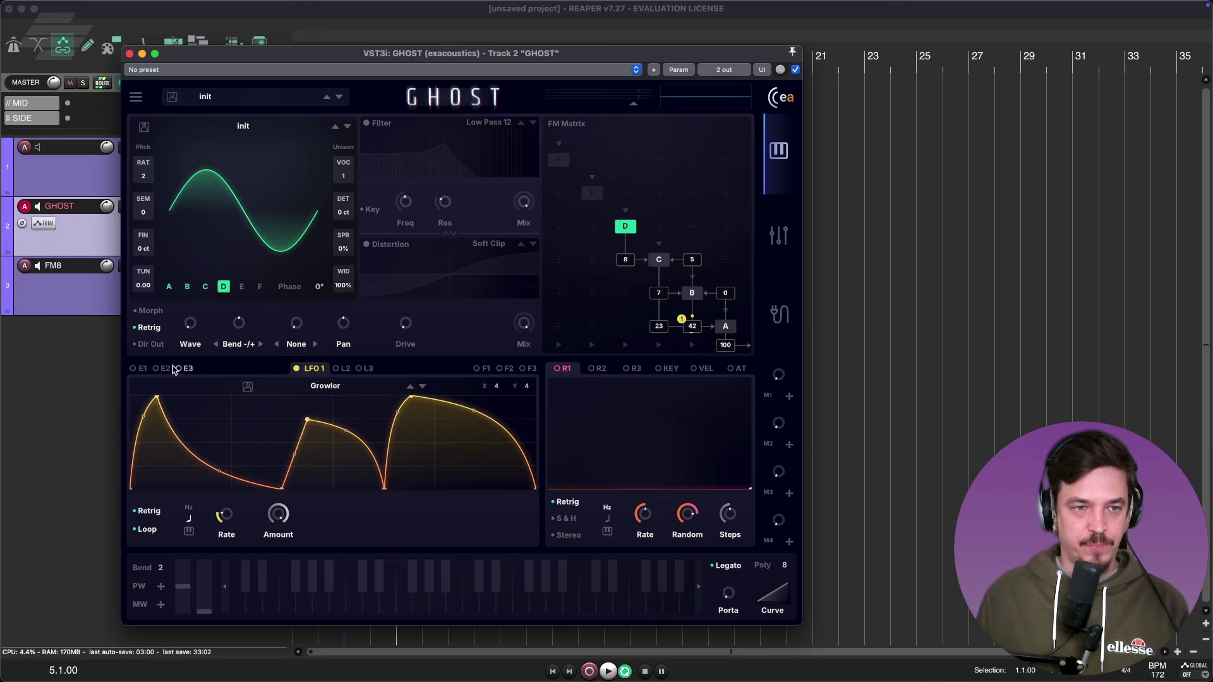
pyautogui.click(733, 326)
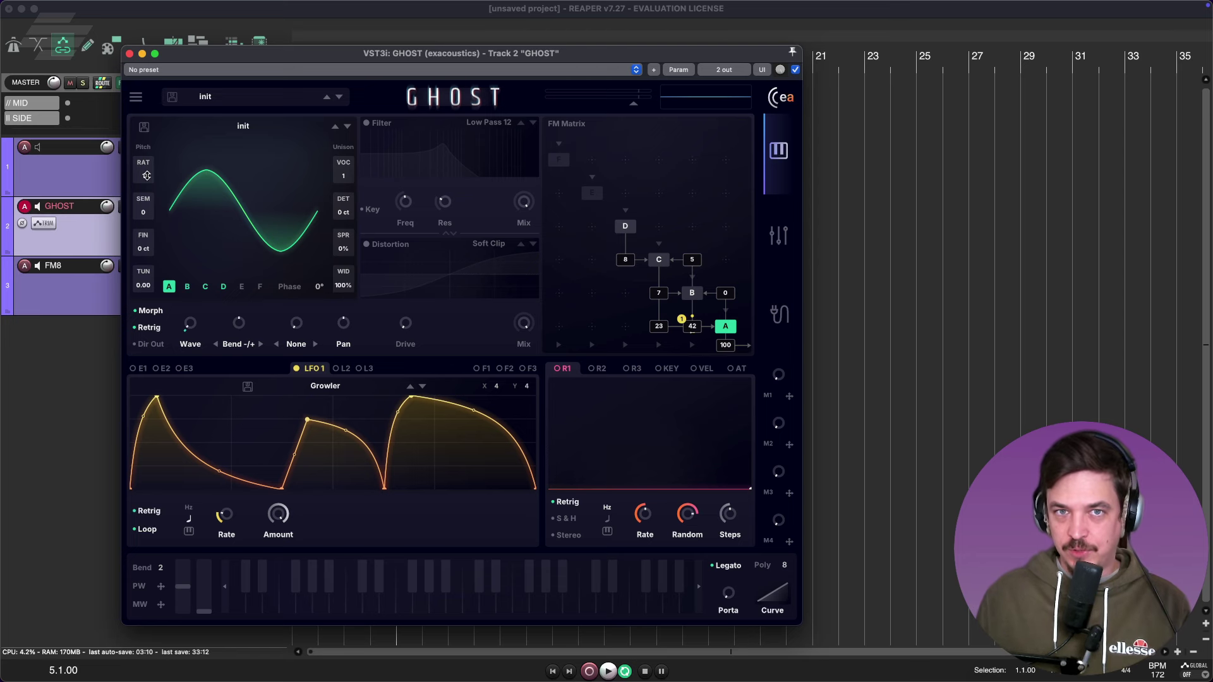
pyautogui.moveTo(147, 175); pyautogui.dragTo(147, 161)
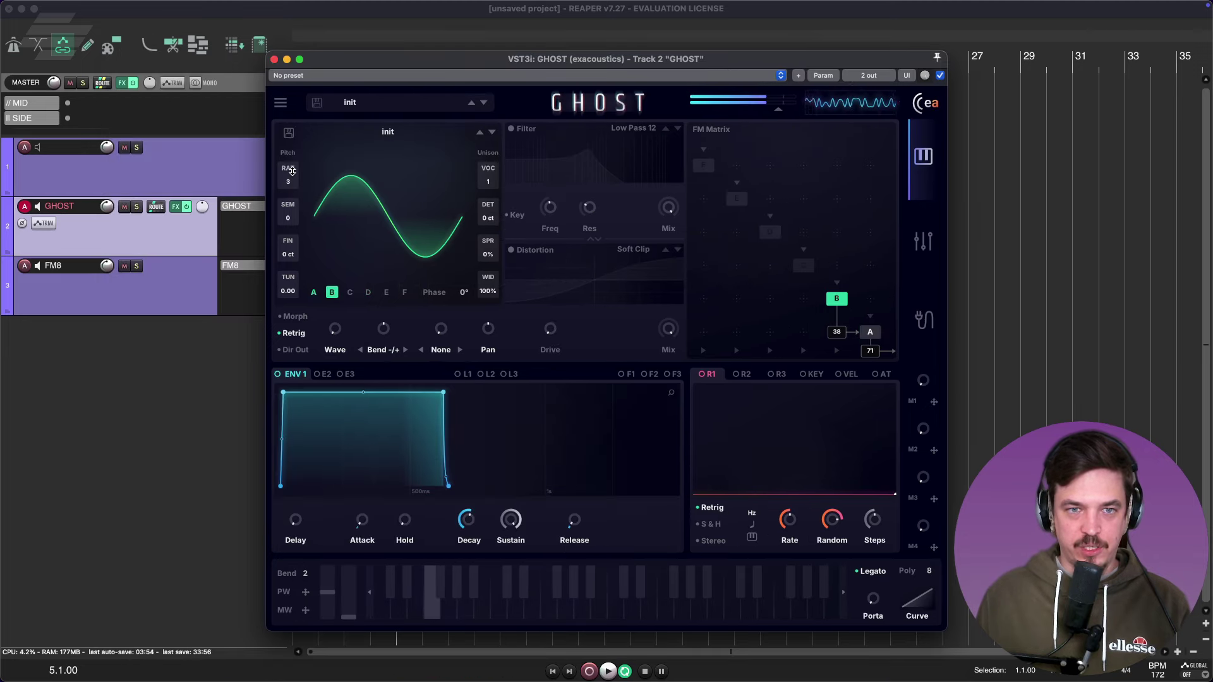
# Set operator B's pitch ratio to 1 and move the GHOST window closer to the track list
pyautogui.moveTo(292, 172); pyautogui.dragTo(294, 169)
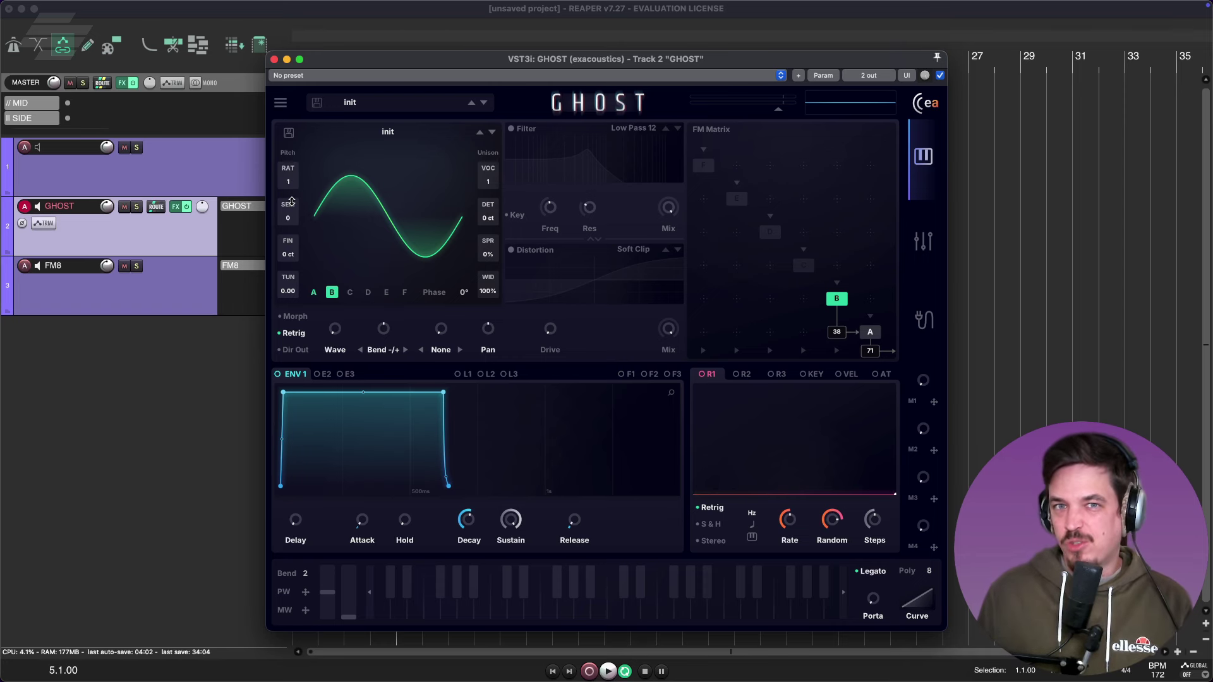
pyautogui.moveTo(455, 66); pyautogui.dragTo(364, 69)
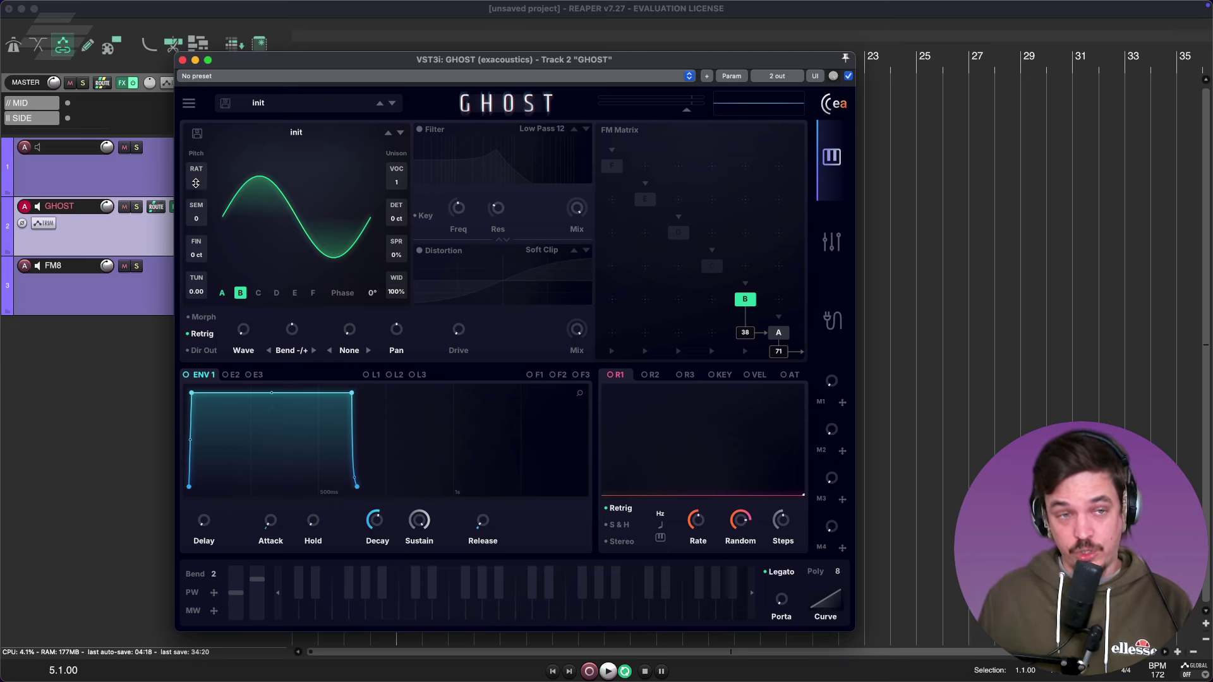
# Try pitch offsets of 6 semitones and 7 cents on operator B, reset both to 0, and try LFO 1 on its phase
pyautogui.moveTo(196, 183); pyautogui.dragTo(198, 221)
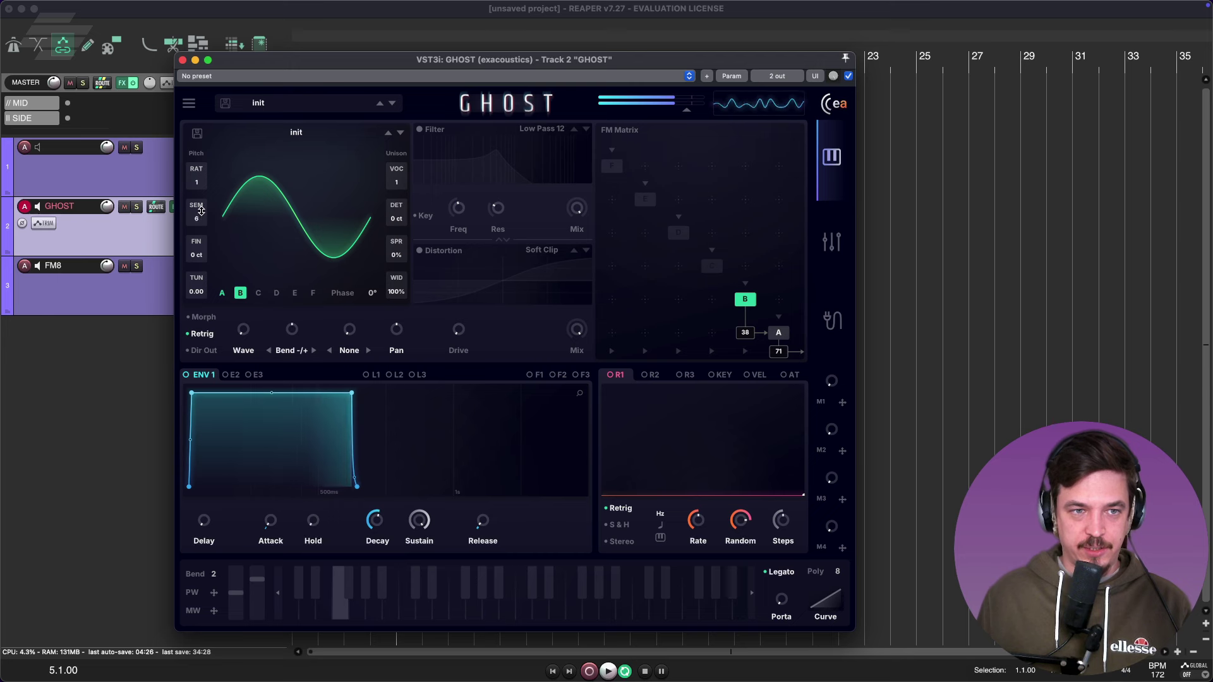
pyautogui.moveTo(199, 220); pyautogui.dragTo(203, 222)
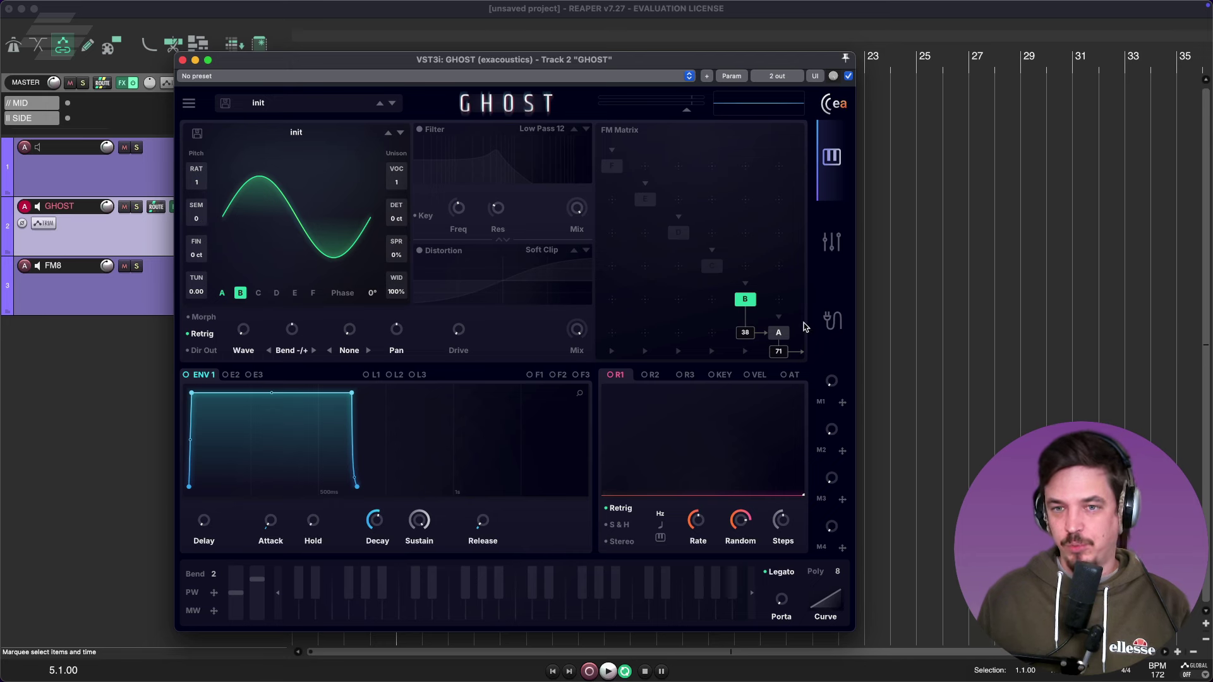
pyautogui.moveTo(190, 257); pyautogui.dragTo(194, 242)
pyautogui.rightClick(197, 256)
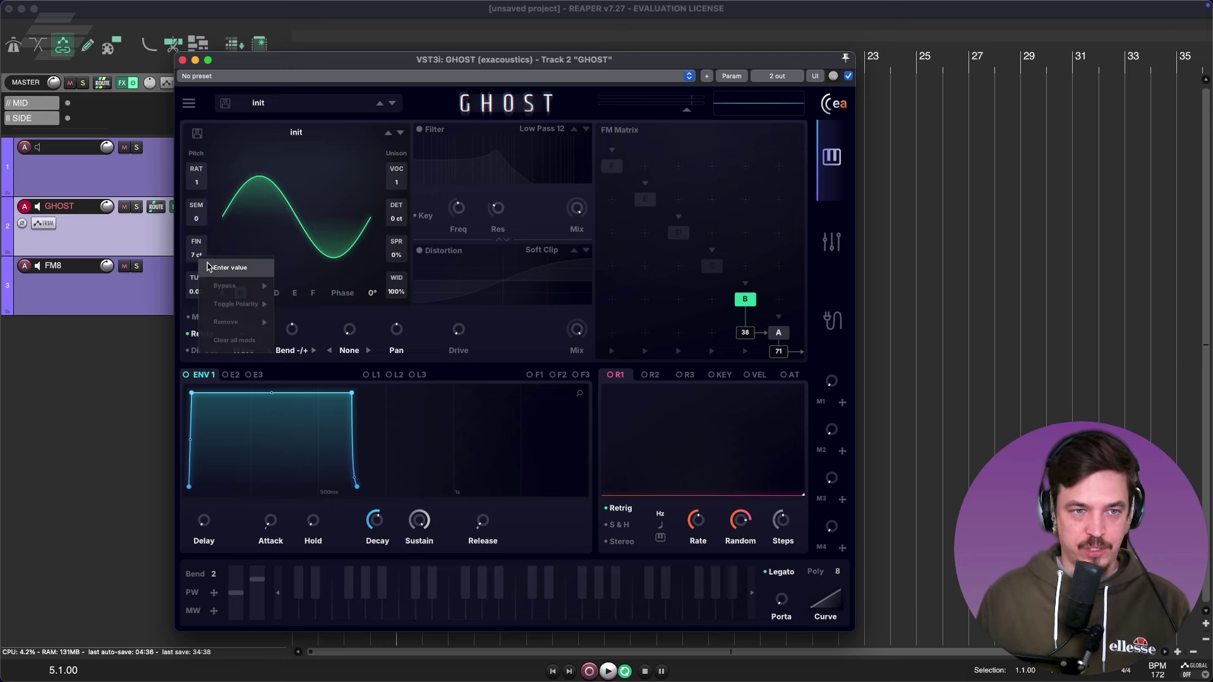
pyautogui.click(190, 256)
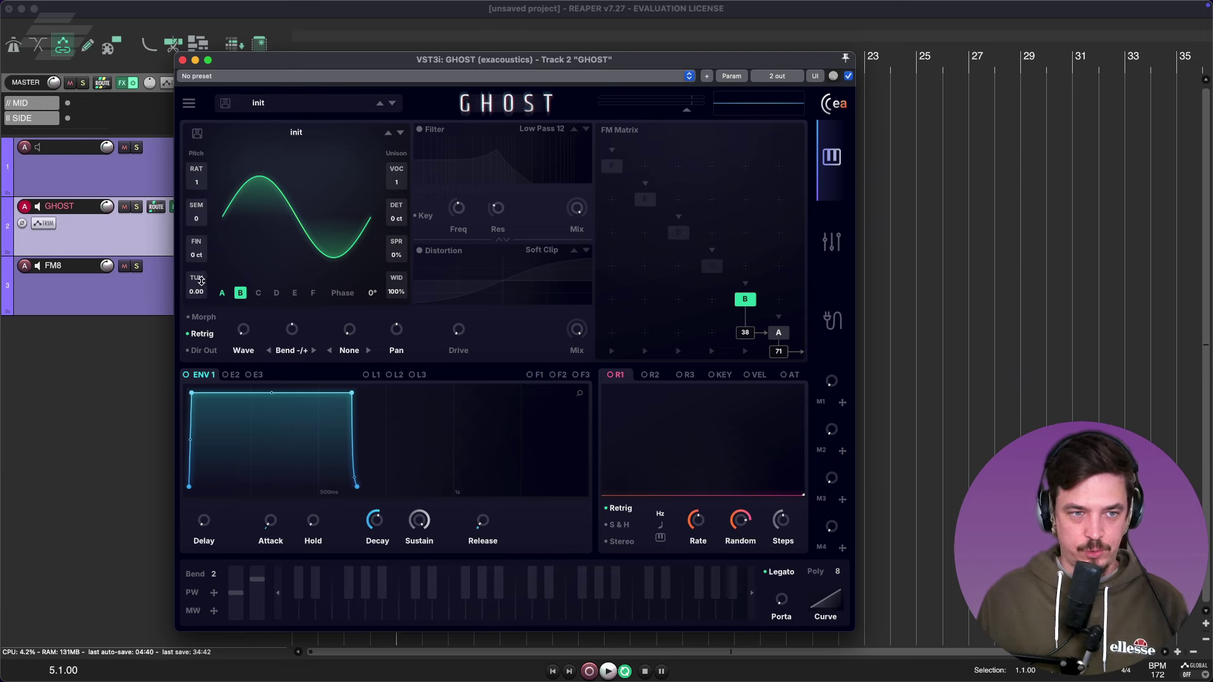
pyautogui.moveTo(364, 375); pyautogui.dragTo(371, 292)
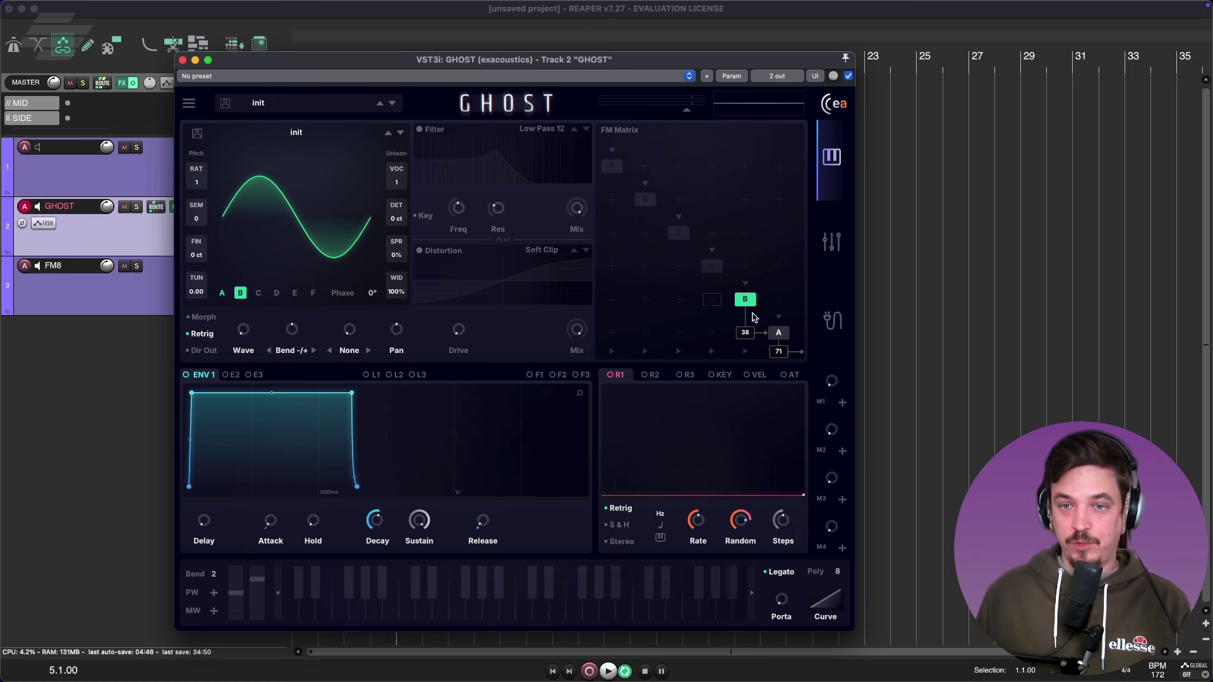
# Give operator A 2 unison voices with 10 ct detune, and set the matrix to 18 for B's feedback and 3 for A into B
pyautogui.click(779, 333)
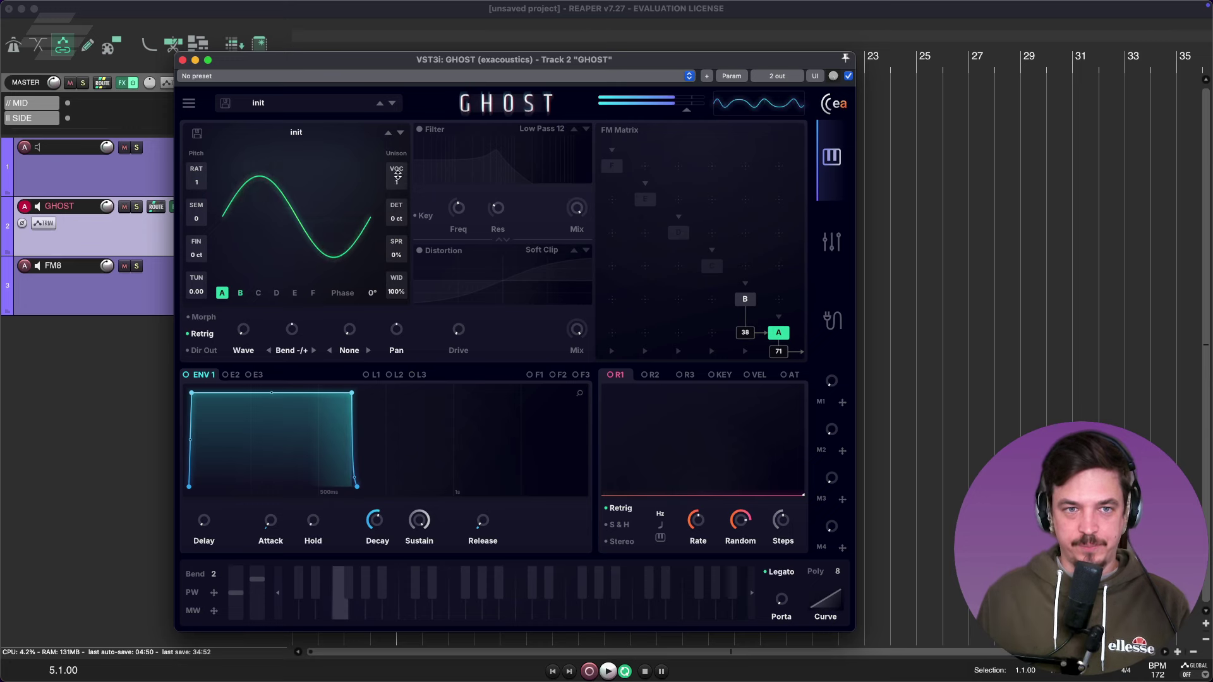
pyautogui.moveTo(397, 183); pyautogui.dragTo(398, 175)
pyautogui.moveTo(400, 217); pyautogui.dragTo(401, 210)
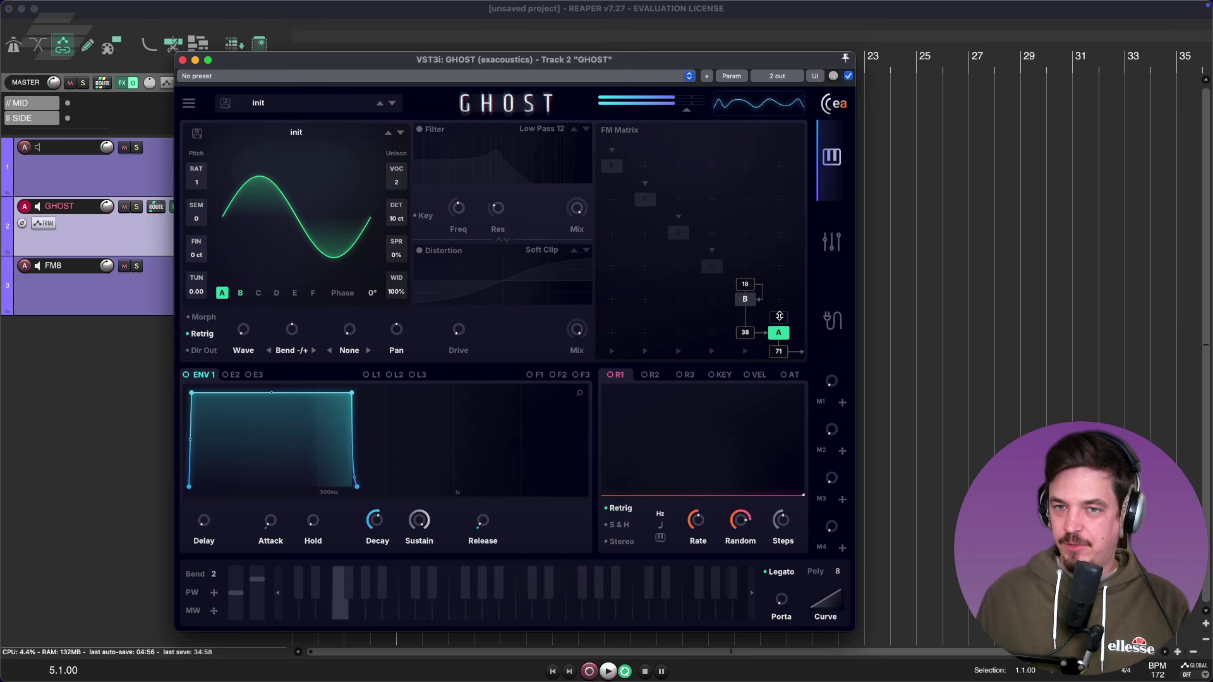
pyautogui.moveTo(780, 316); pyautogui.dragTo(780, 290)
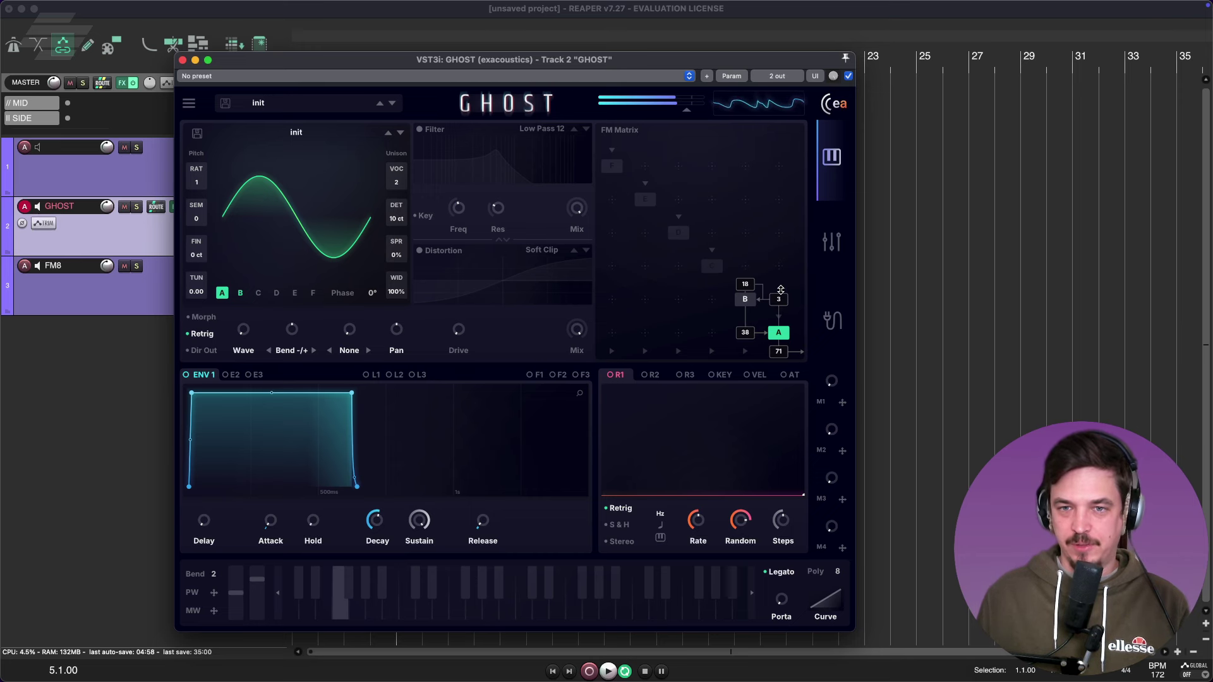
# Enable operator C in the FM Matrix and route it into both A and B at 23 each
pyautogui.click(711, 270)
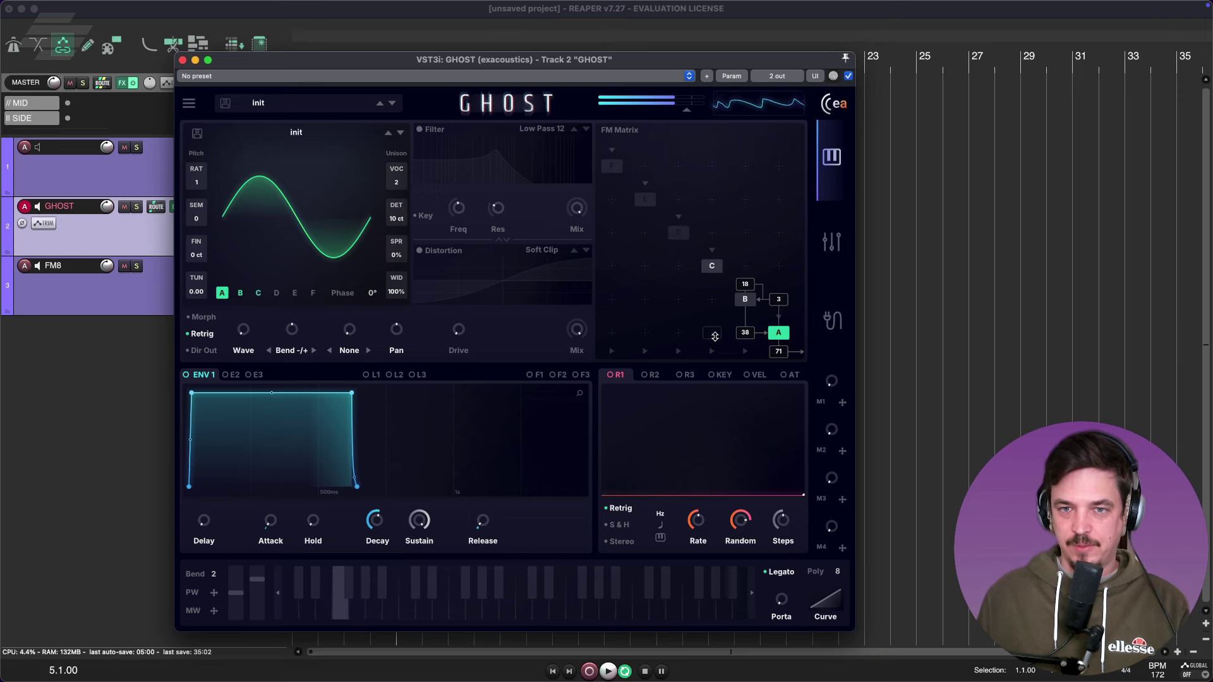
pyautogui.moveTo(712, 338); pyautogui.dragTo(738, 265)
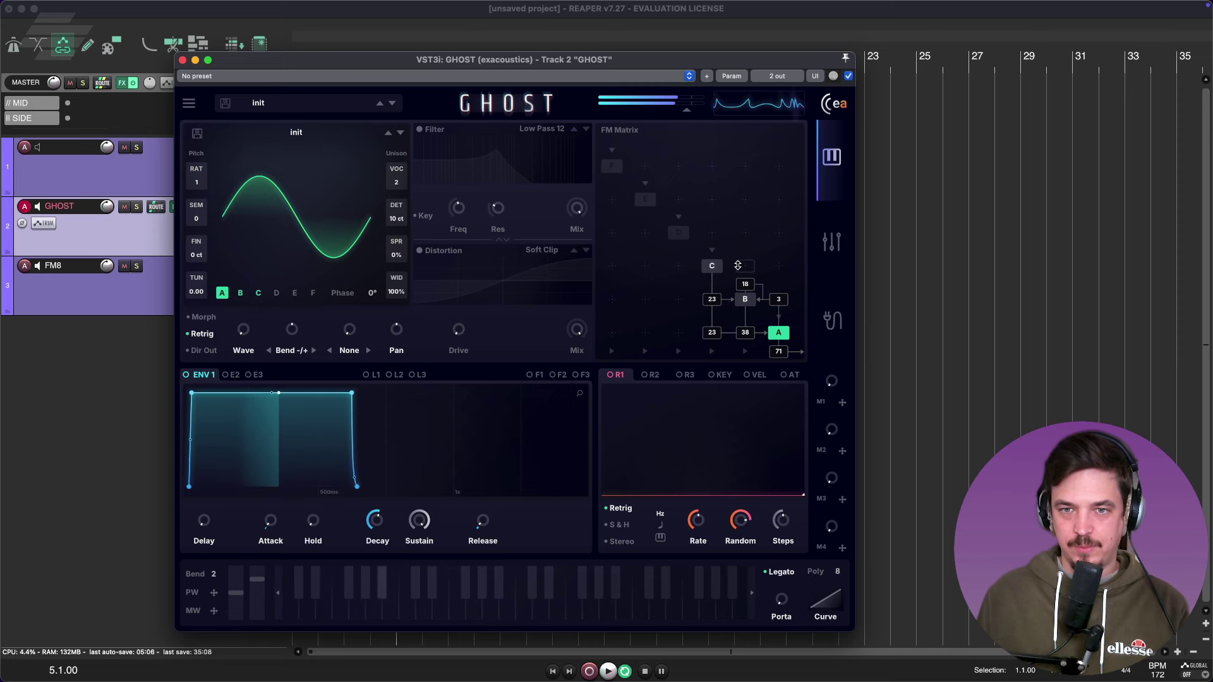
# Reduce the synth's polyphony to 1 voice and raise its portamento time to about 100 ms
pyautogui.moveTo(837, 571); pyautogui.dragTo(840, 621)
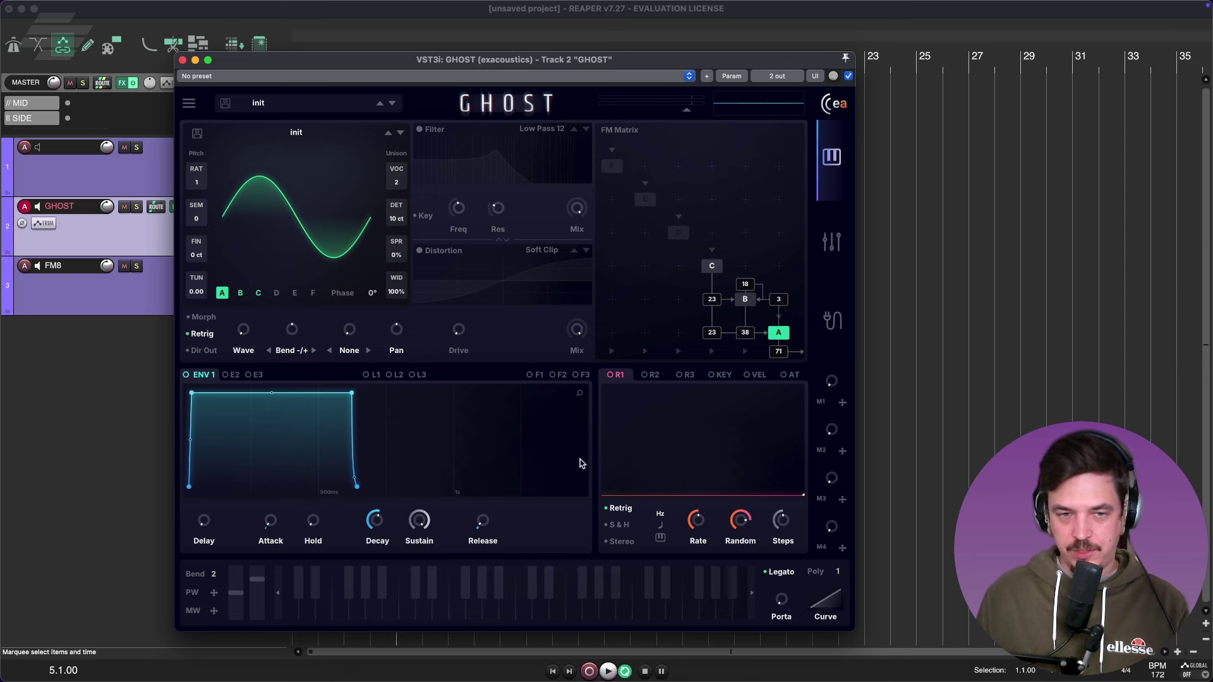
pyautogui.moveTo(781, 602)
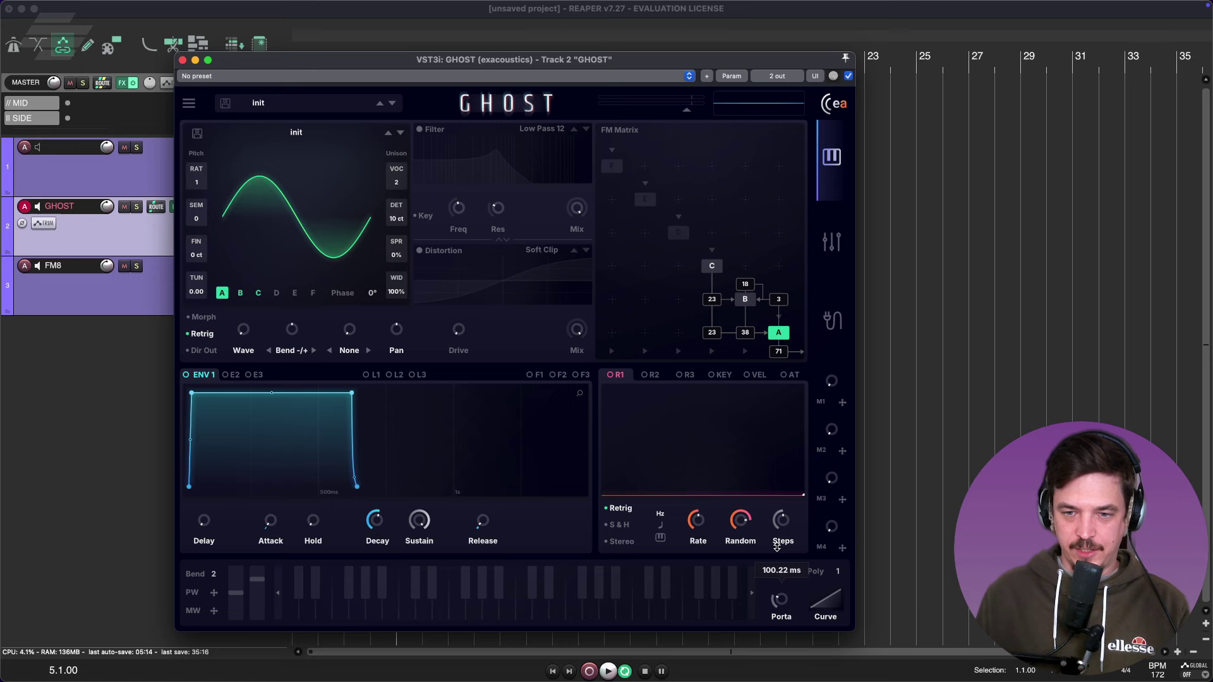
pyautogui.moveTo(780, 532)
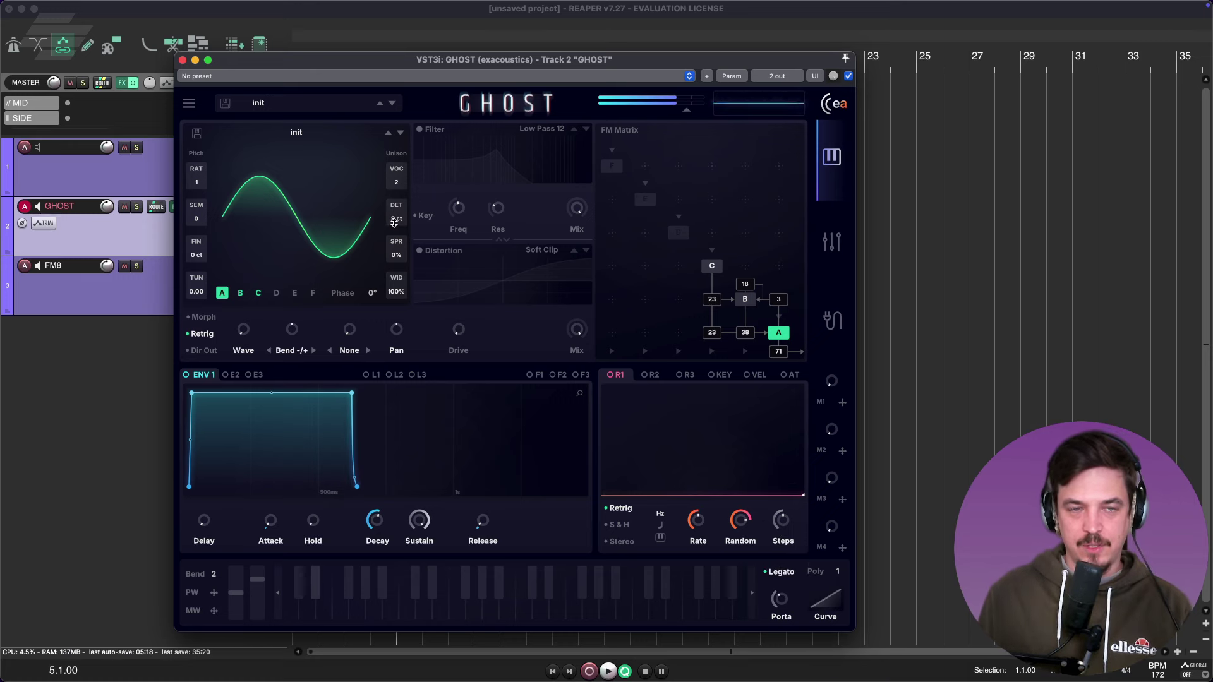
# Try 16 unison voices on operator A, then settle on 3 voices and set the unison width to 78%
pyautogui.moveTo(396, 182); pyautogui.dragTo(389, 25)
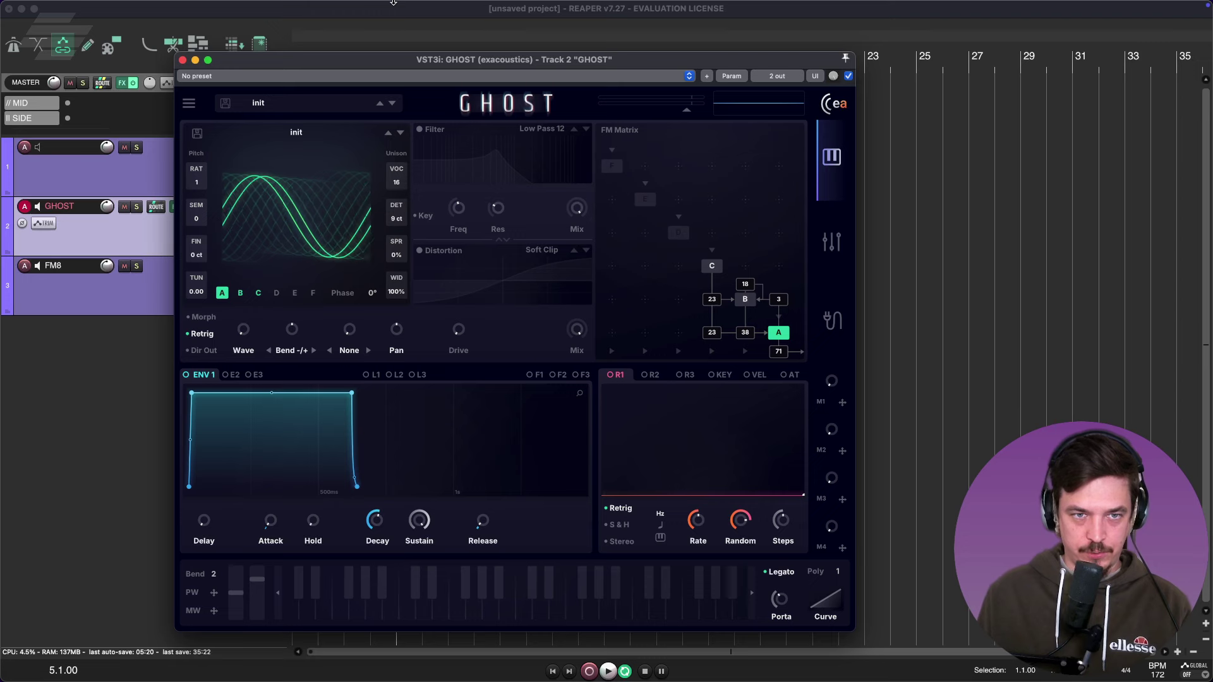
pyautogui.moveTo(399, 186); pyautogui.dragTo(375, 283)
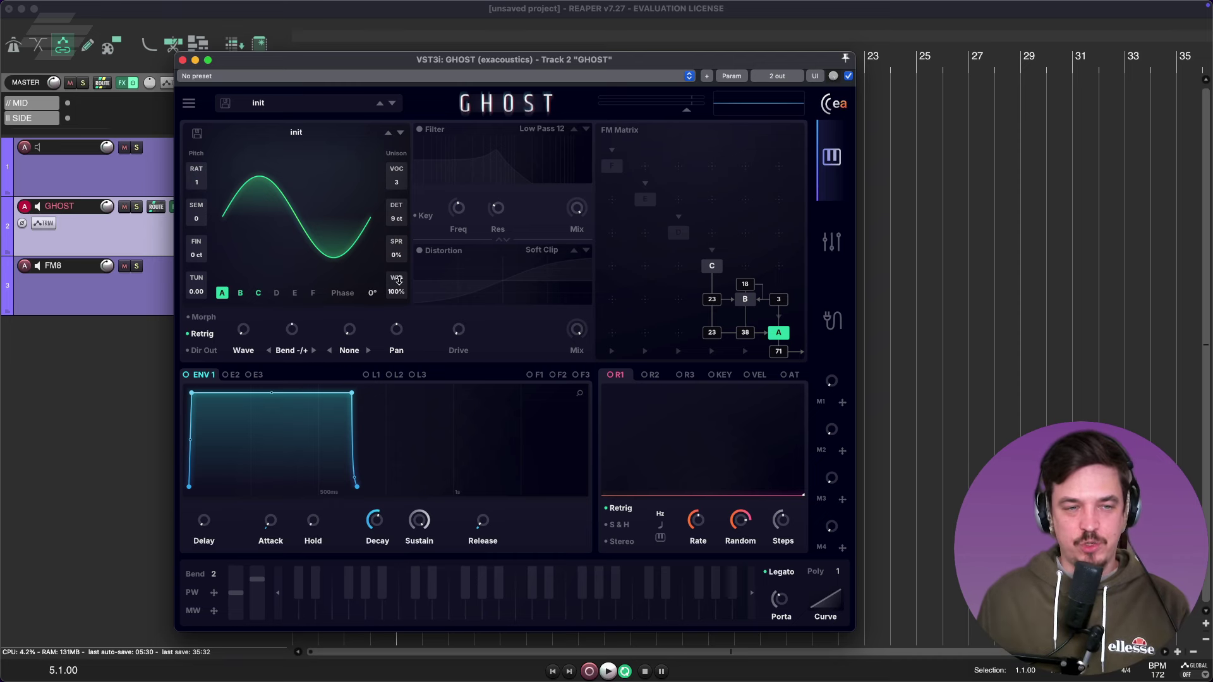
pyautogui.moveTo(399, 280); pyautogui.dragTo(393, 363)
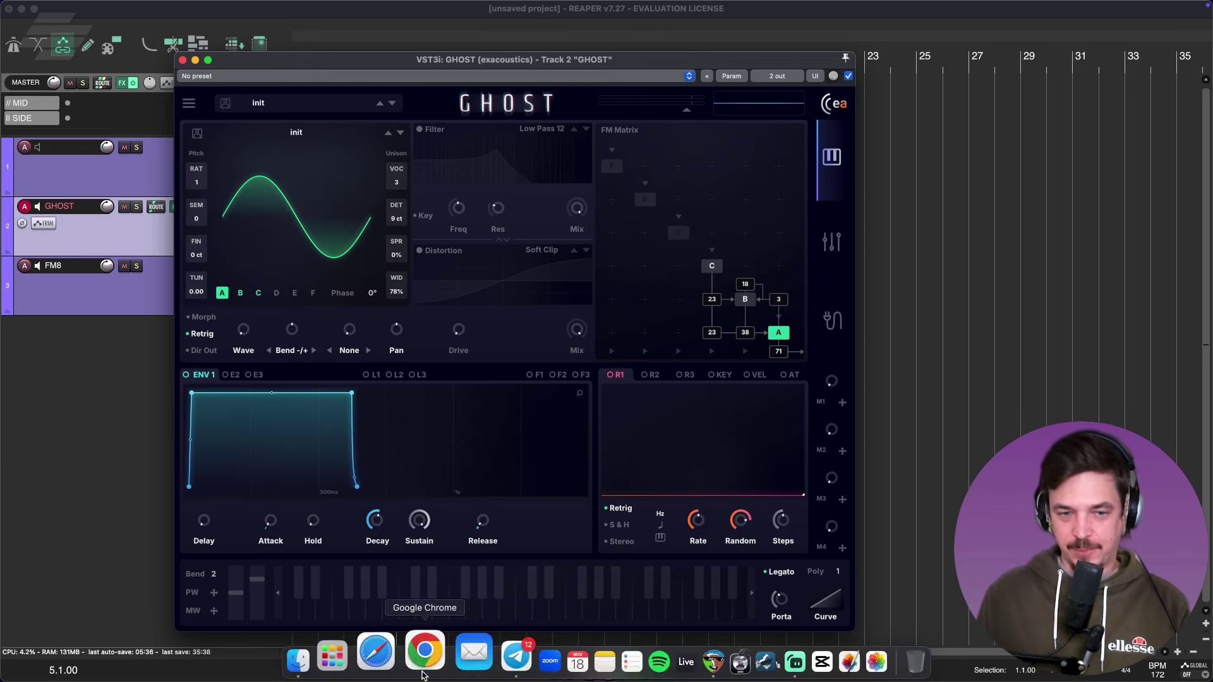
# Switch to Google Chrome to look over the GHOST product page on exacoustics.com, and return to REAPER
pyautogui.click(425, 654)
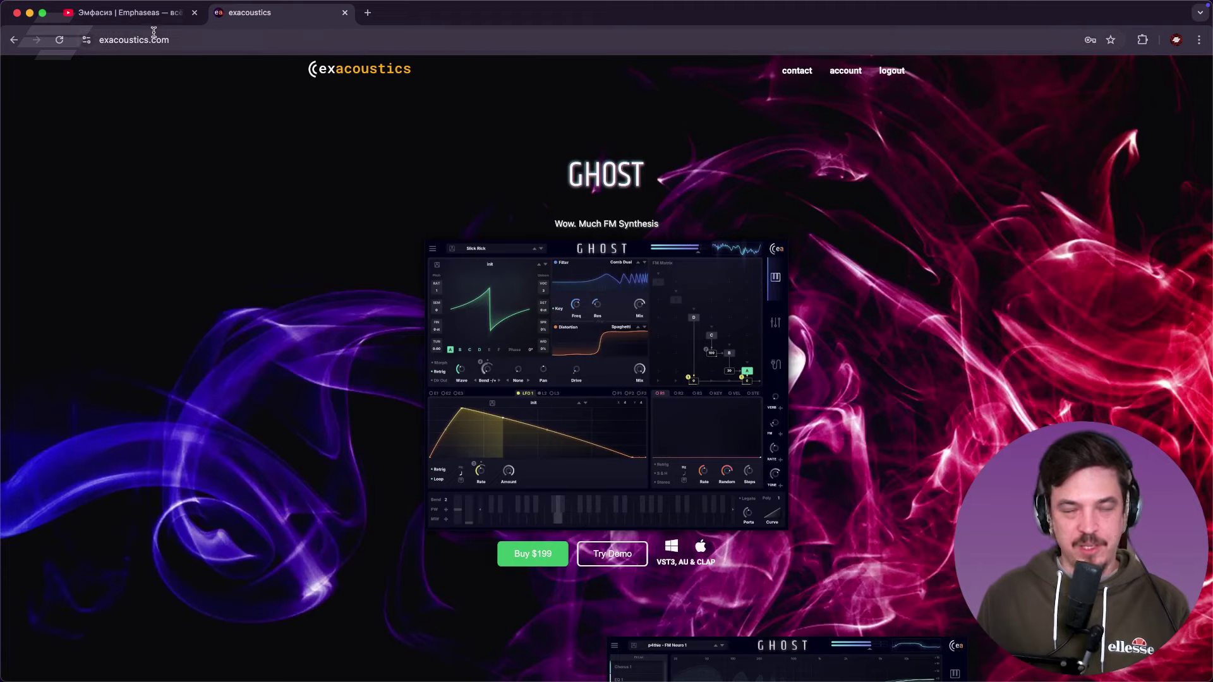
pyautogui.scroll(-15, 427, 216)
pyautogui.scroll(15, 562, 278)
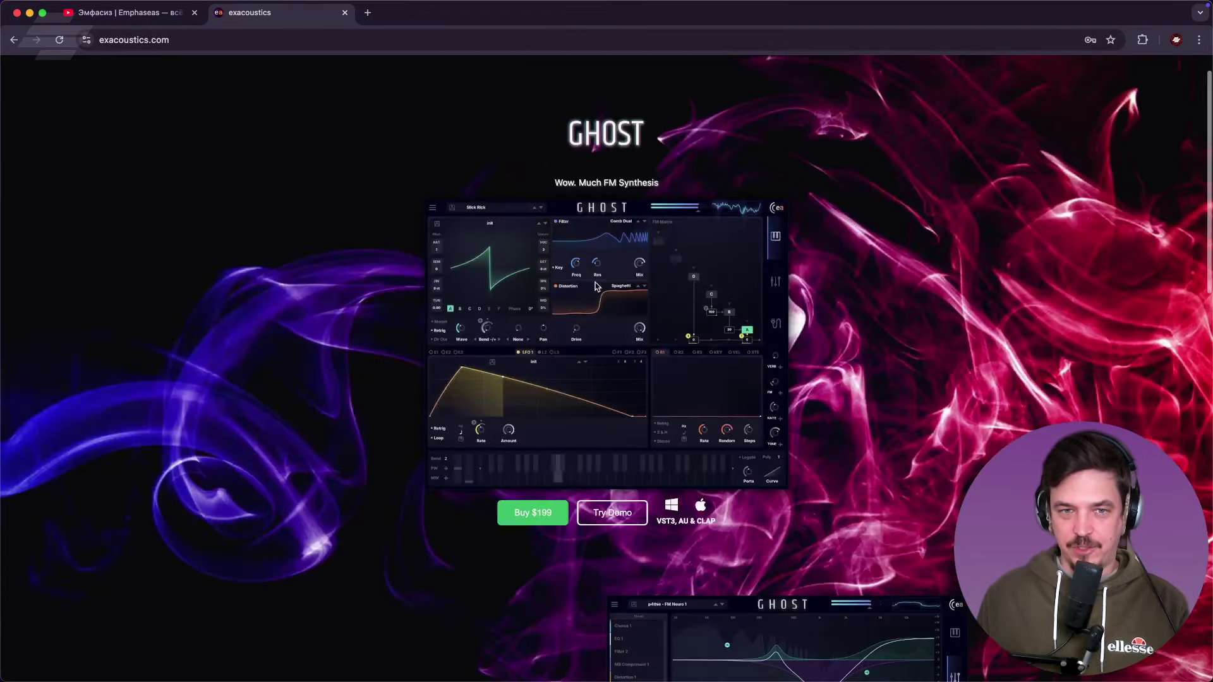
pyautogui.moveTo(690, 672)
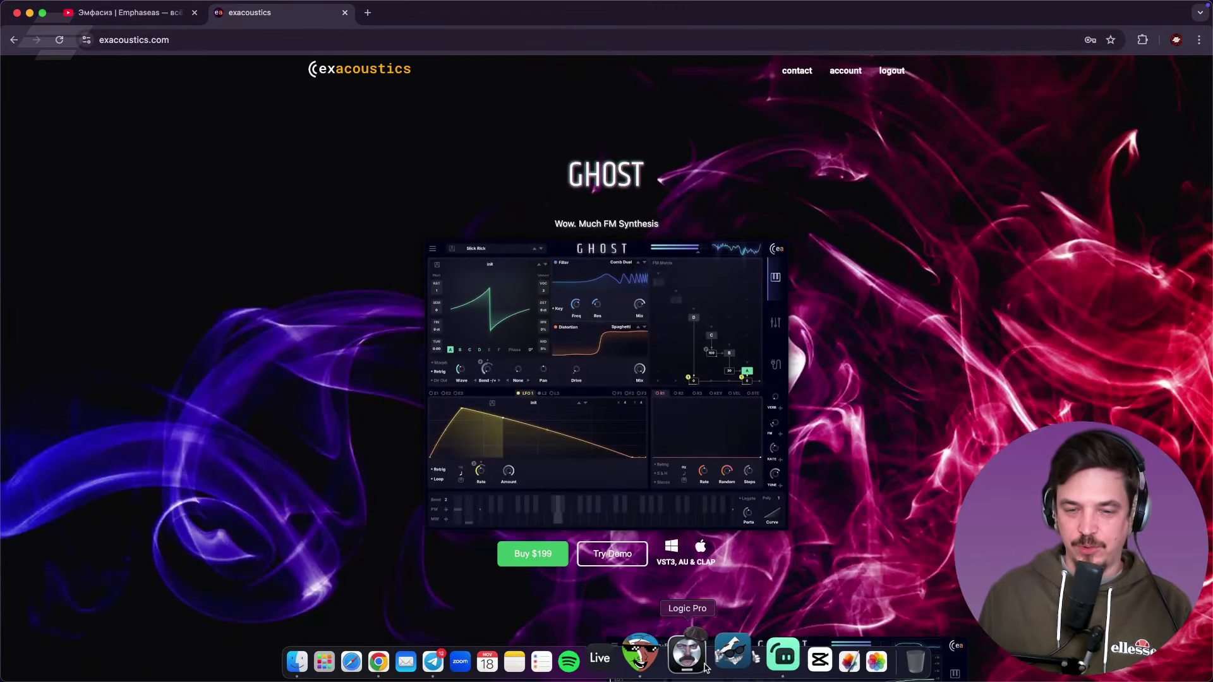
pyautogui.click(676, 669)
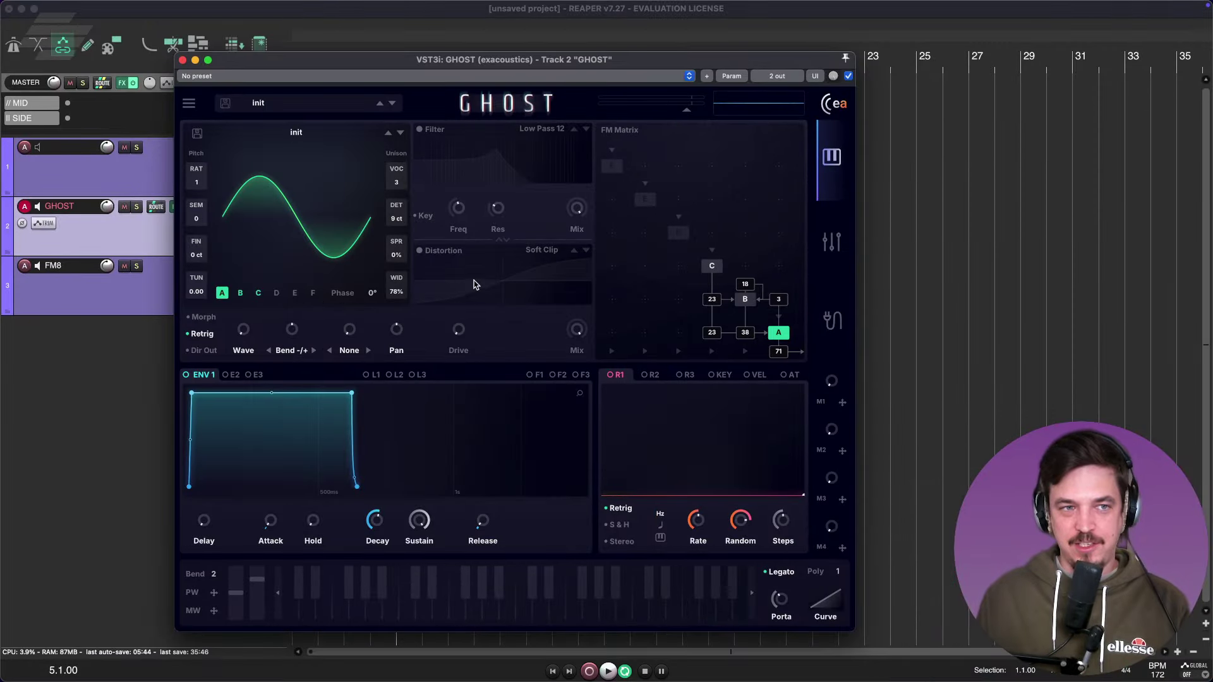
# Move the GHOST window closer to the screen edge and disable operators B and C in the FM Matrix
pyautogui.moveTo(473, 60); pyautogui.dragTo(407, 58)
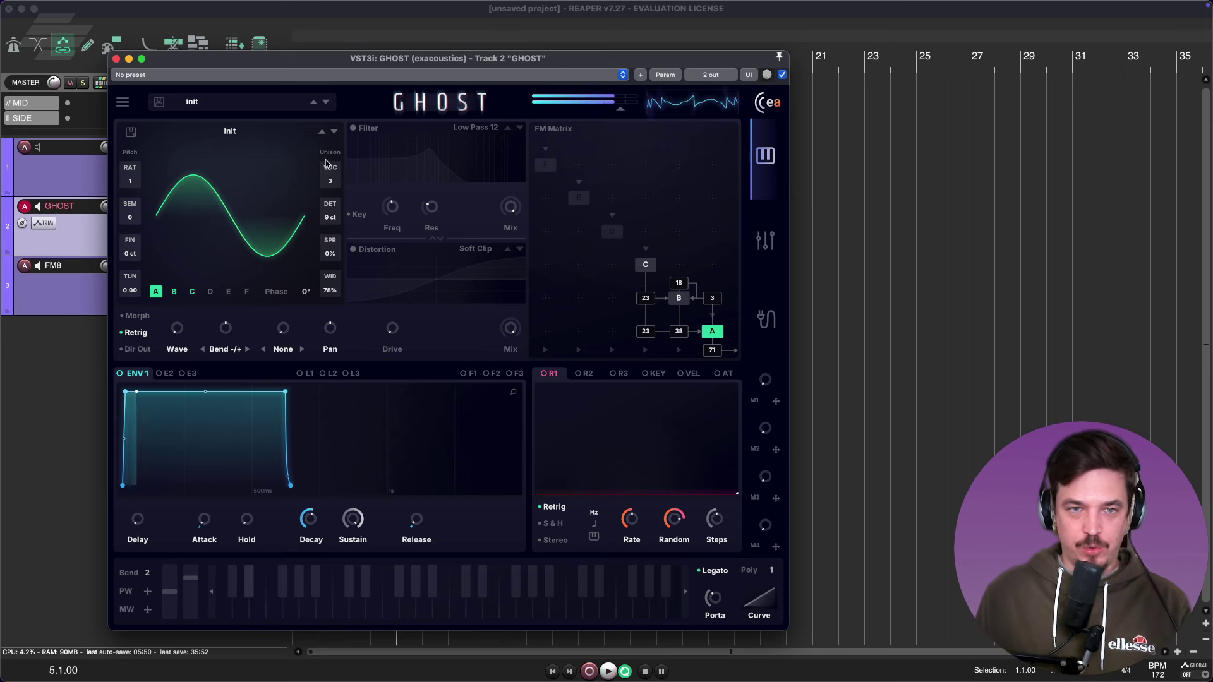
pyautogui.click(679, 298)
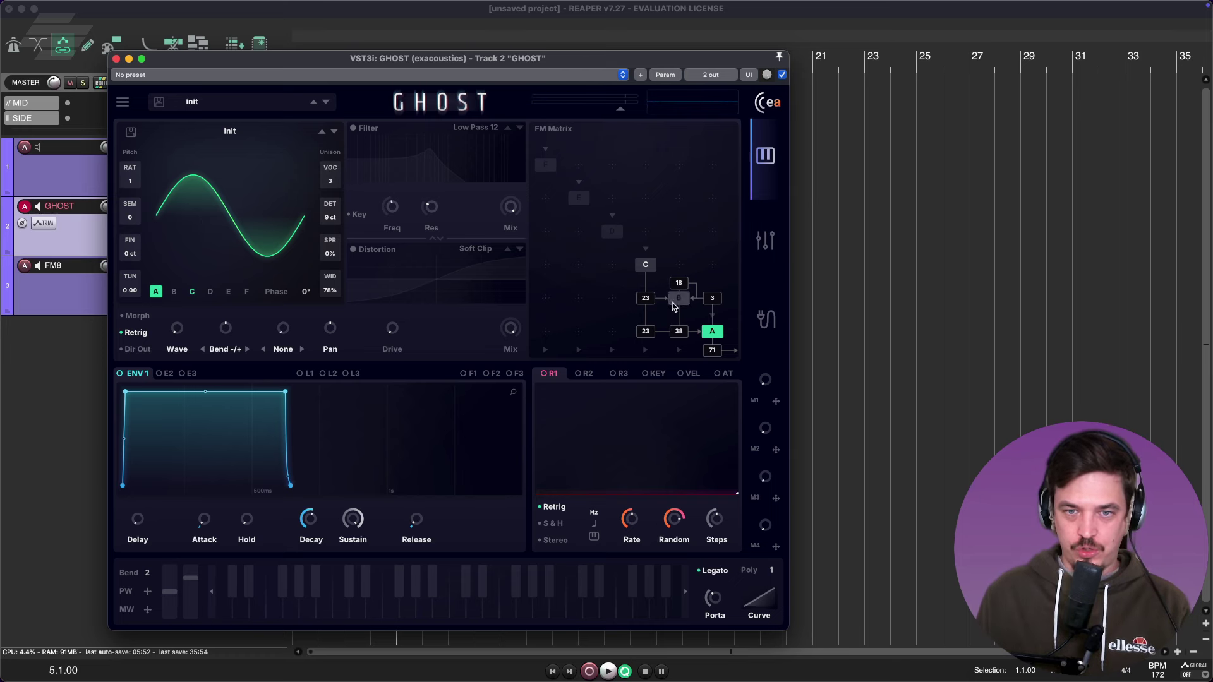
pyautogui.click(645, 264)
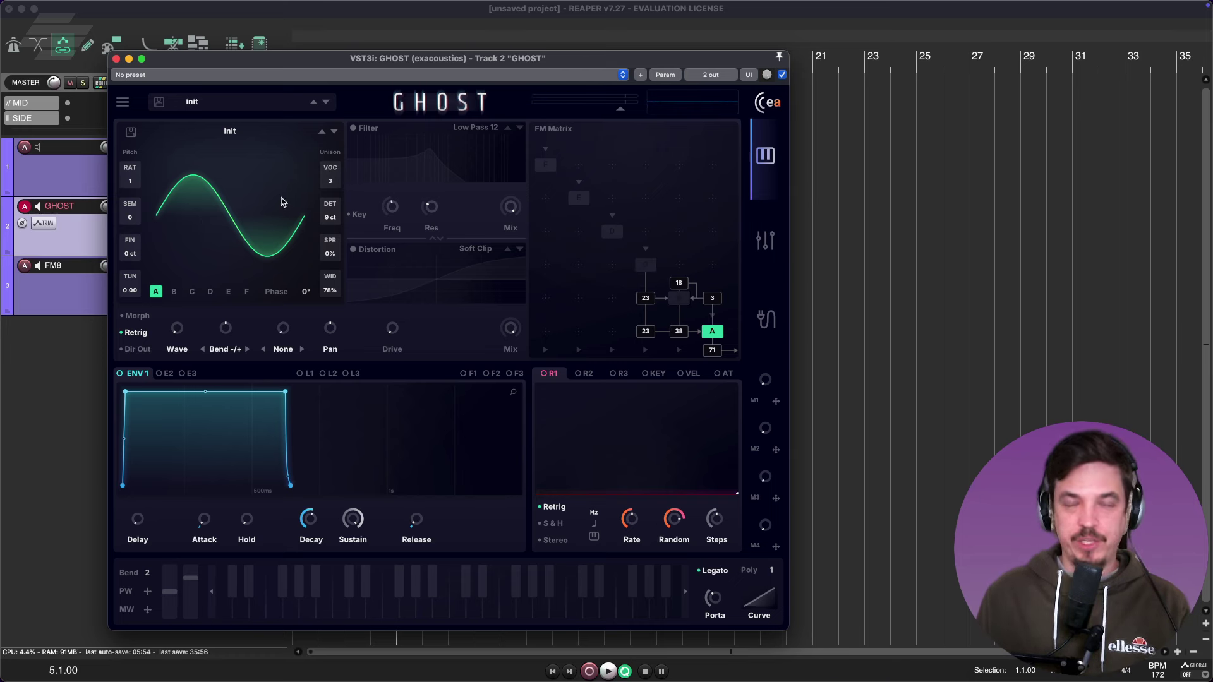
# Load the factory Complex wavetable Abyme into operator A and try out its Wave position
pyautogui.moveTo(278, 144)
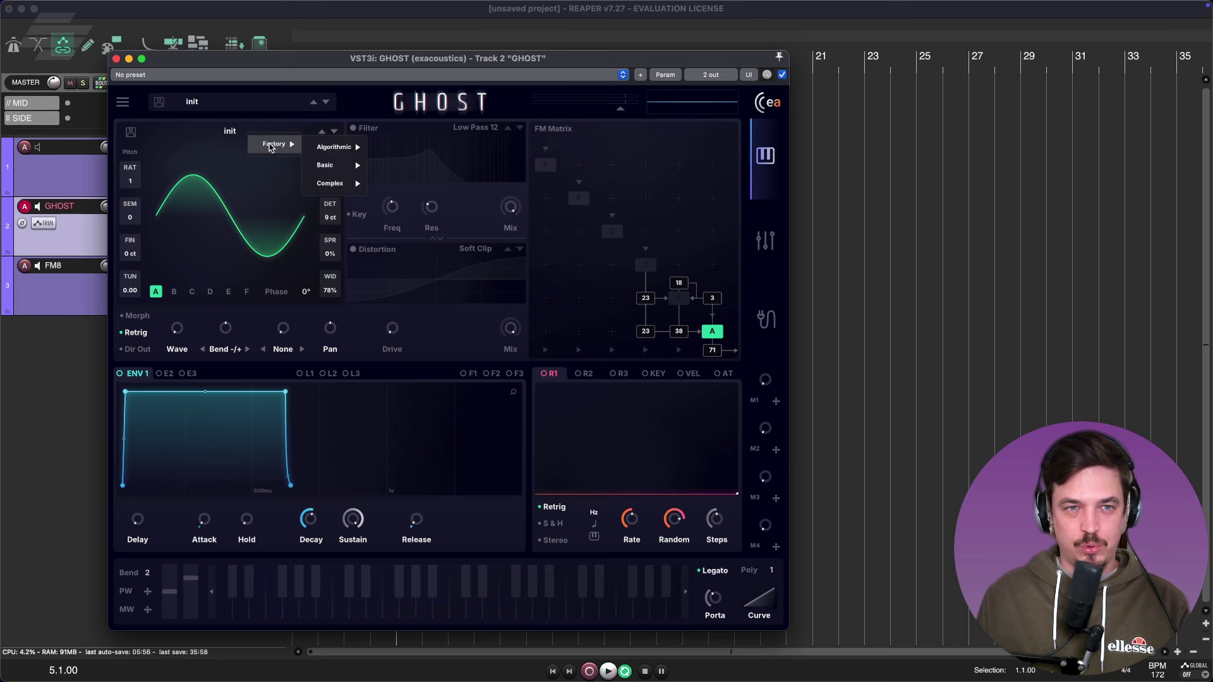
pyautogui.moveTo(316, 148)
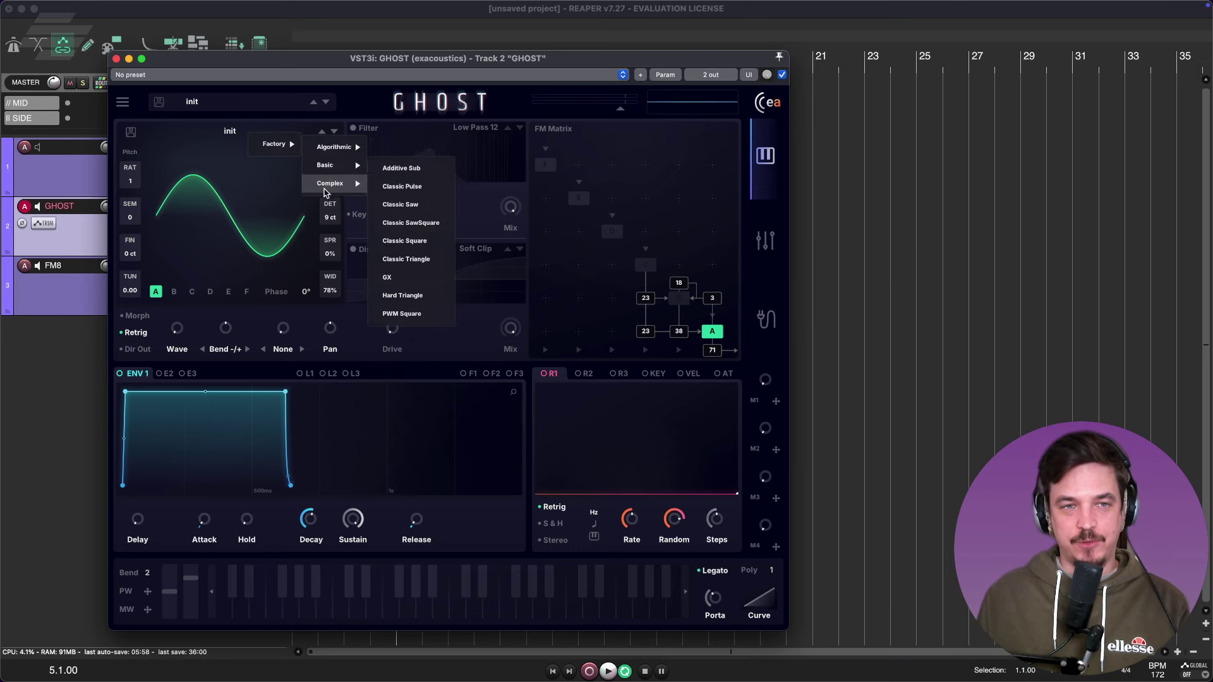
pyautogui.moveTo(330, 188)
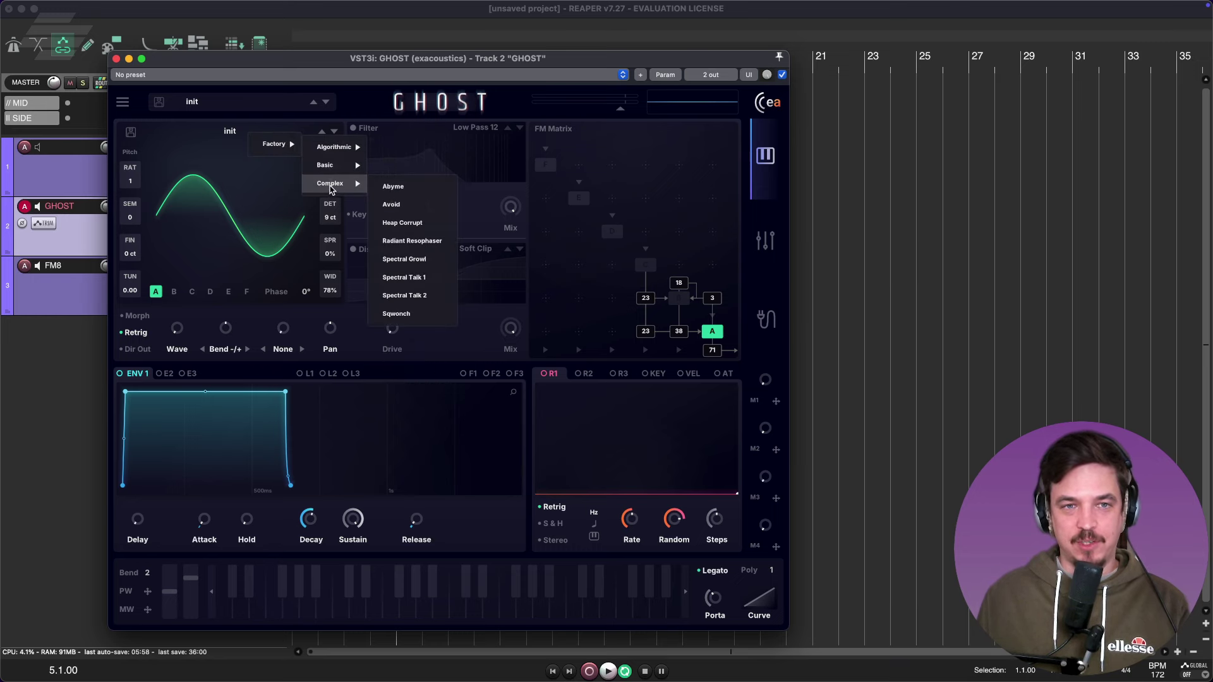
pyautogui.click(392, 187)
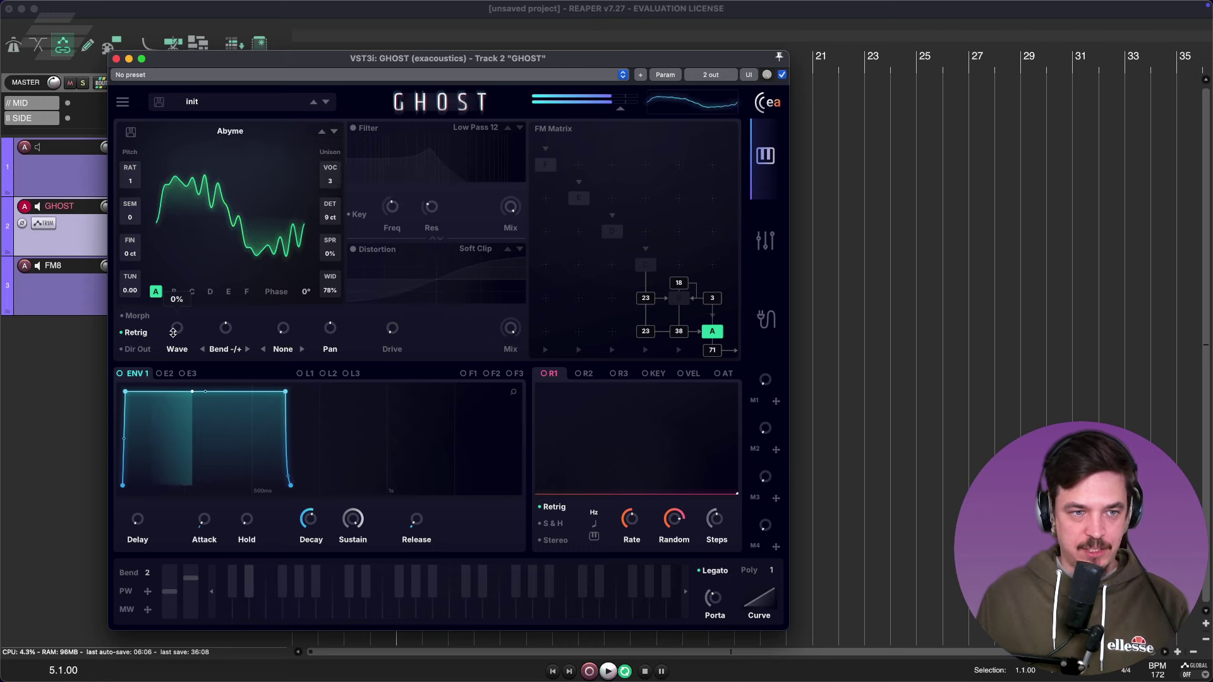
pyautogui.moveTo(175, 328); pyautogui.dragTo(183, 366)
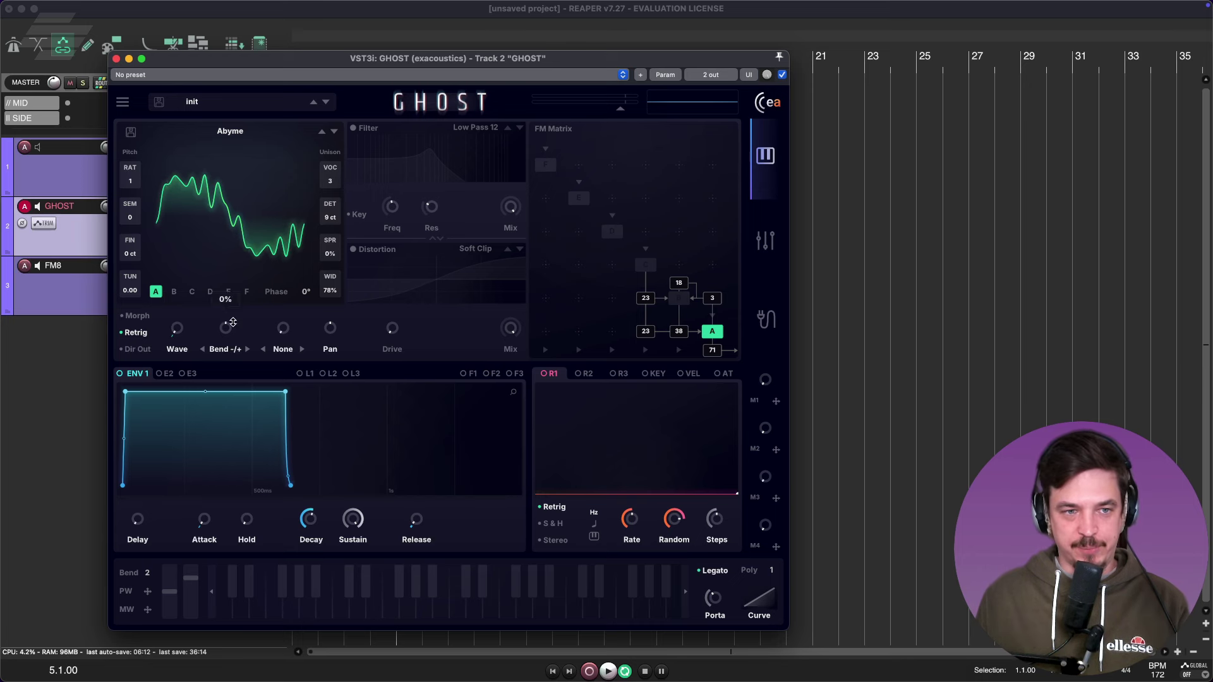
# Set operator A's first warp mode to Asym -/+ at 18% and assign LFO 1 to modulate it
pyautogui.click(228, 354)
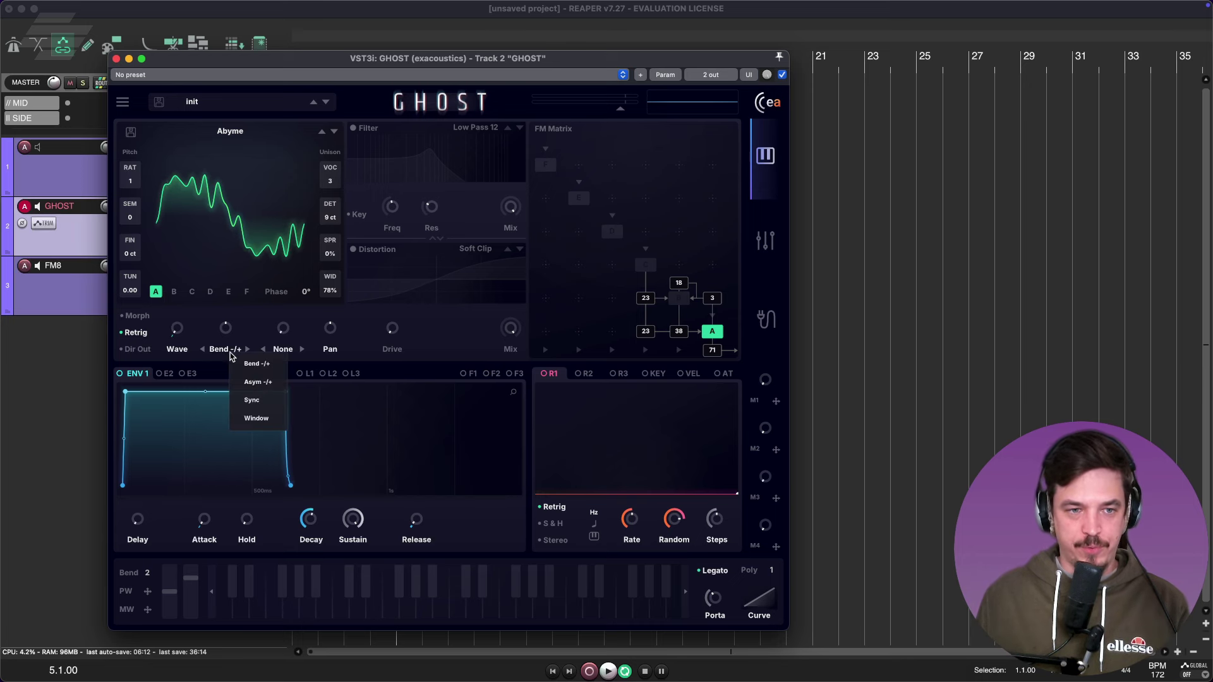
pyautogui.click(258, 385)
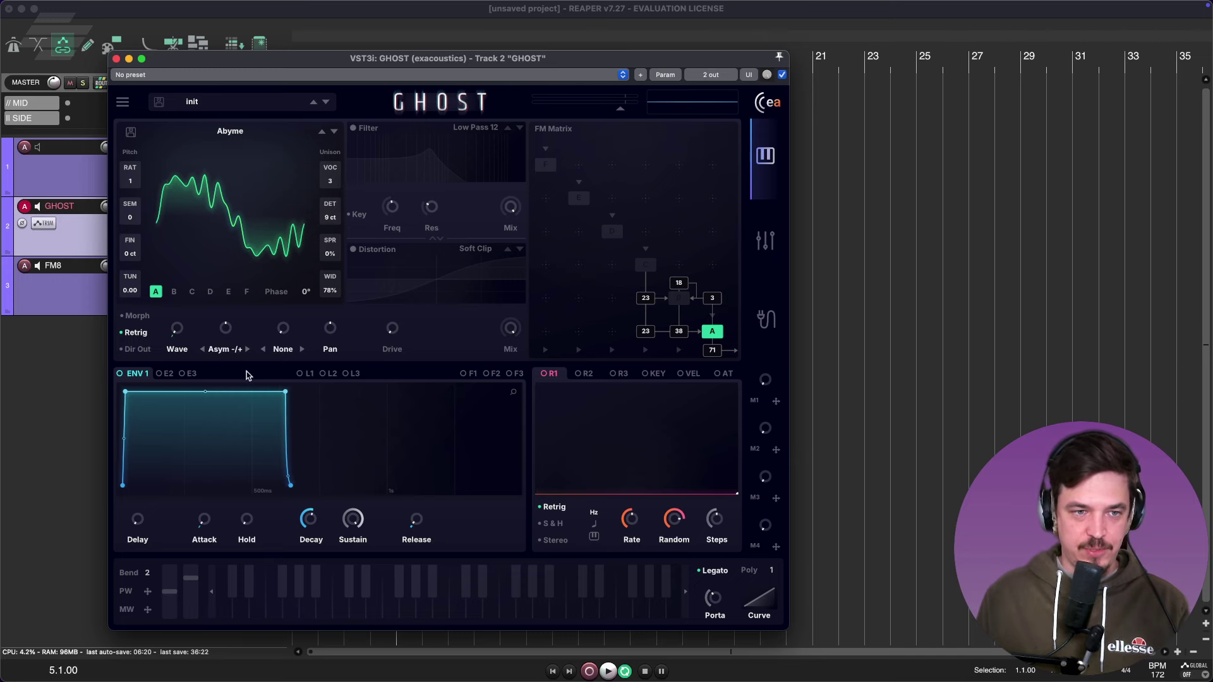
pyautogui.moveTo(227, 328)
pyautogui.mouseDown()
pyautogui.moveTo(227, 255)
pyautogui.moveTo(222, 305)
pyautogui.mouseUp()
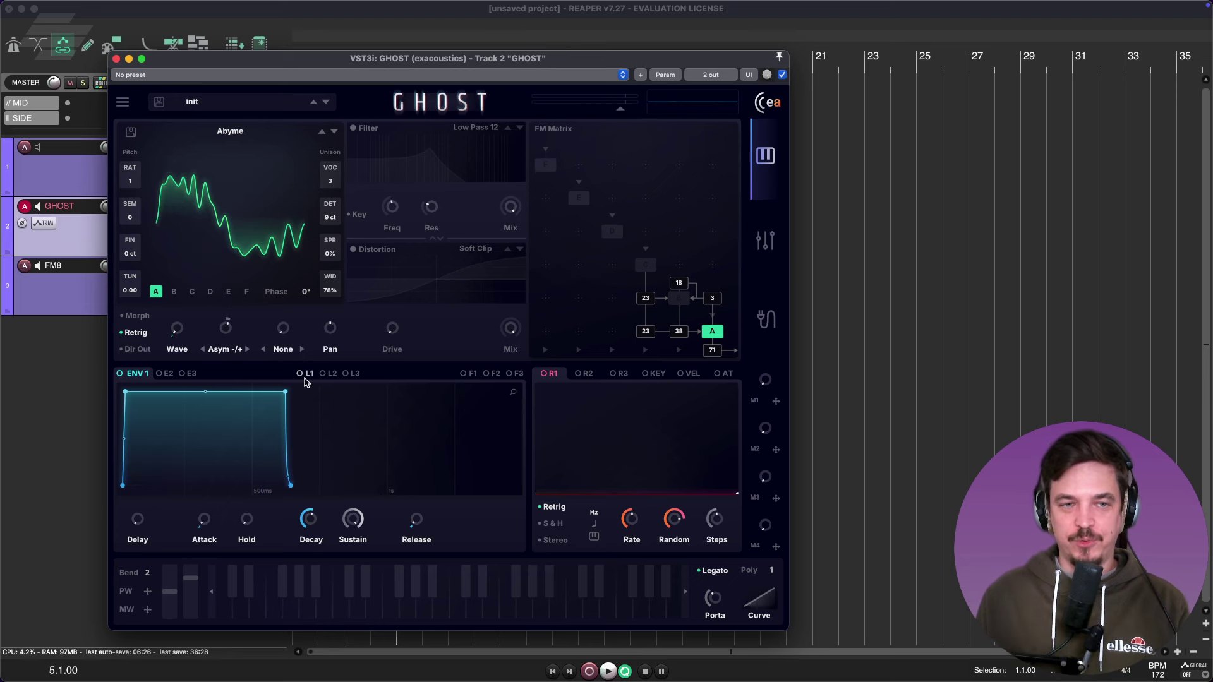
pyautogui.moveTo(303, 377); pyautogui.dragTo(221, 347)
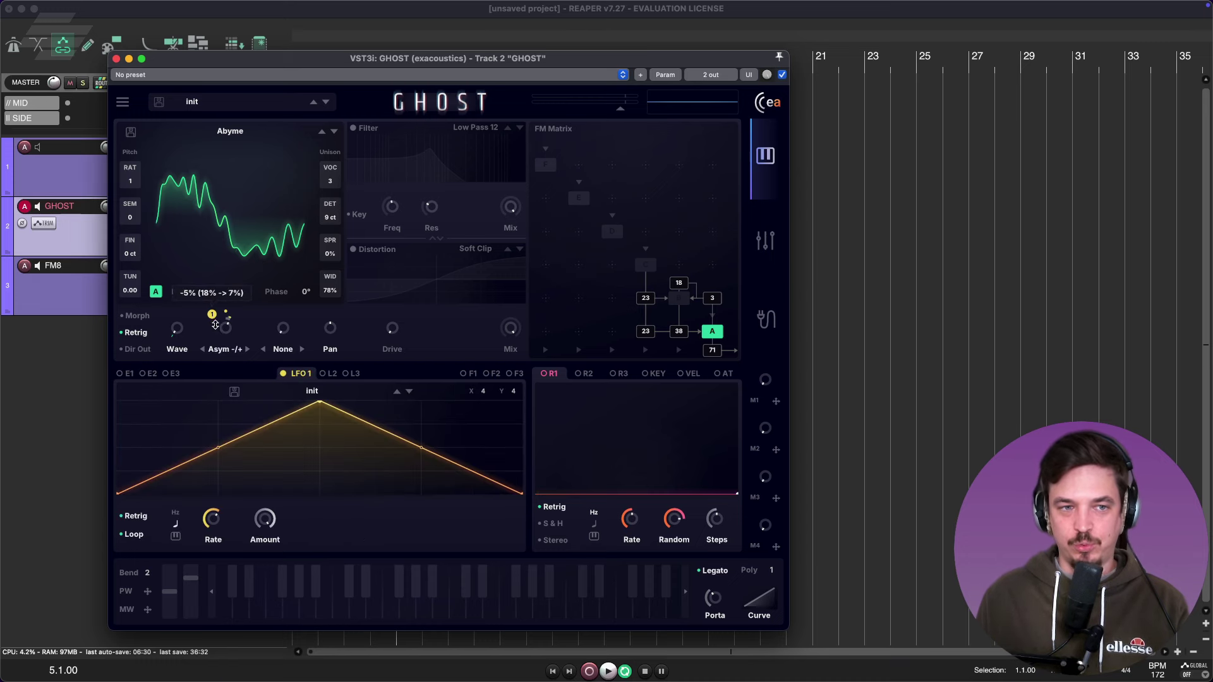
# Set operator A's spectral mode to Shift, try out its amount, and turn on Morph
pyautogui.click(283, 349)
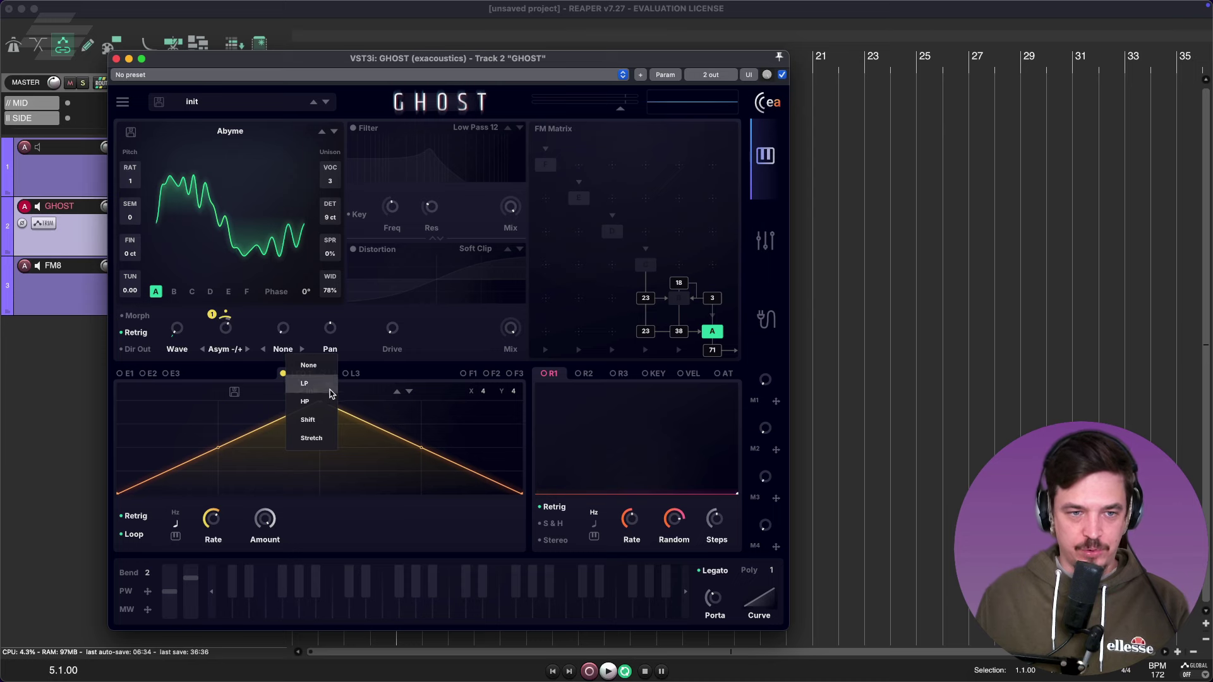
pyautogui.click(321, 420)
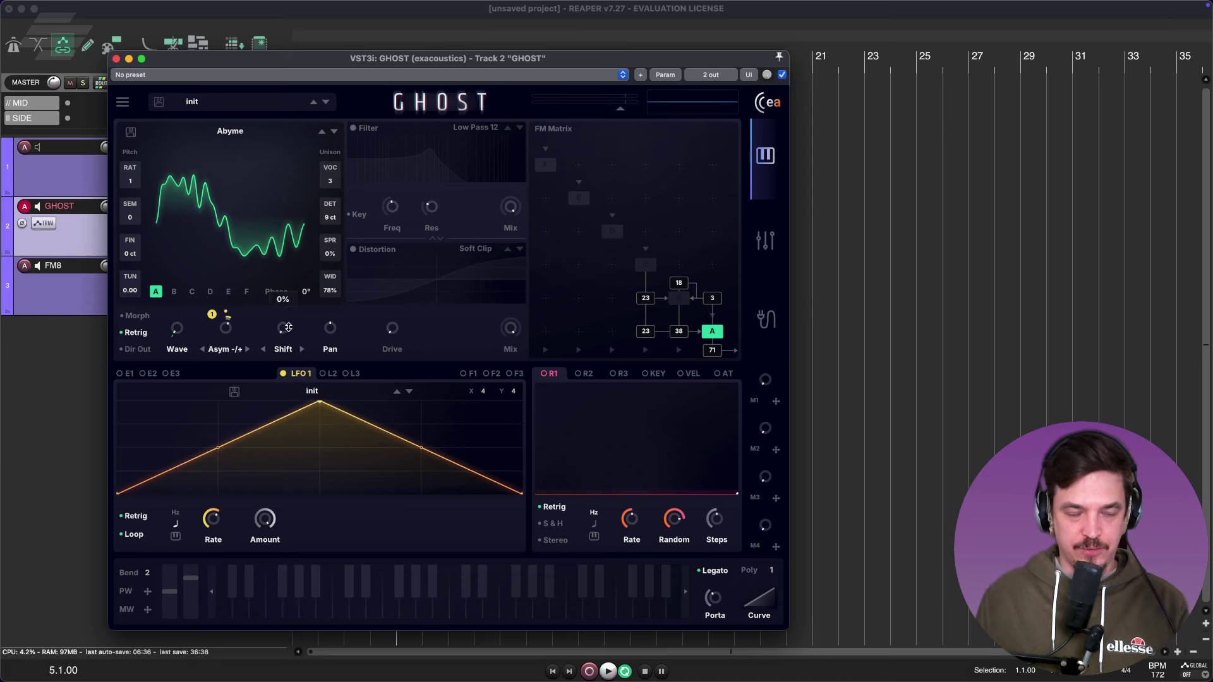
pyautogui.moveTo(288, 327); pyautogui.dragTo(303, 307)
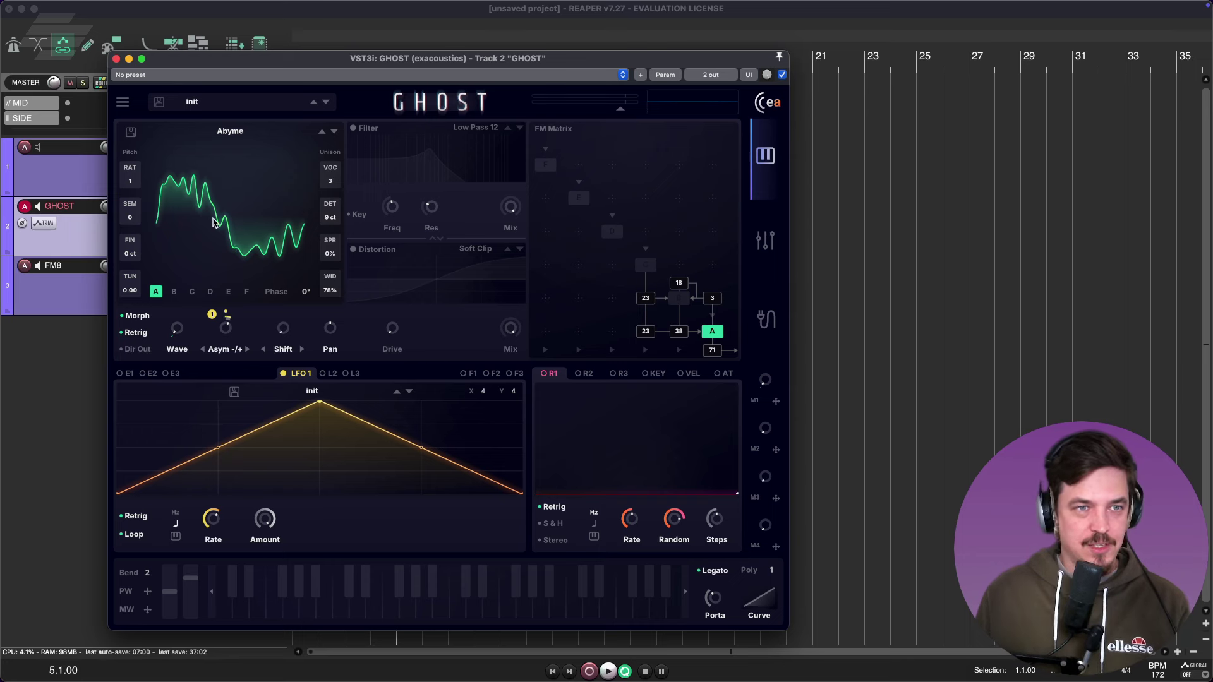
# Re-enable operator B with a pitch ratio of 3 and set its modulation of A to 10
pyautogui.click(679, 300)
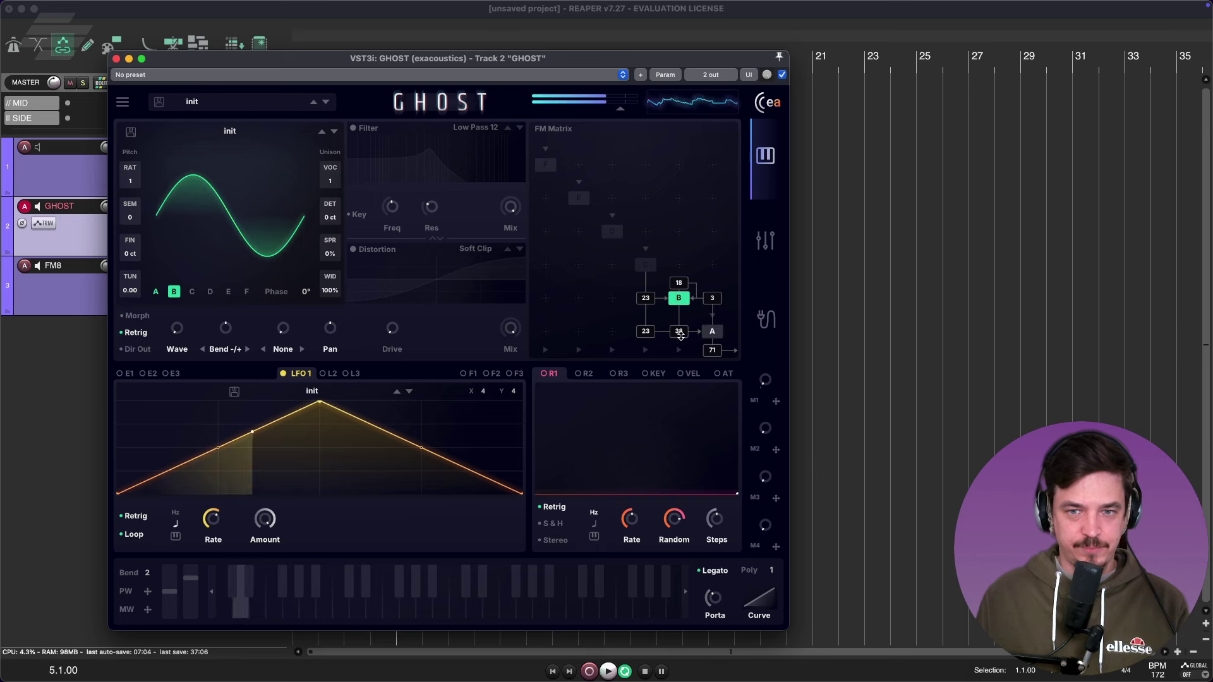
pyautogui.moveTo(680, 335); pyautogui.dragTo(679, 422)
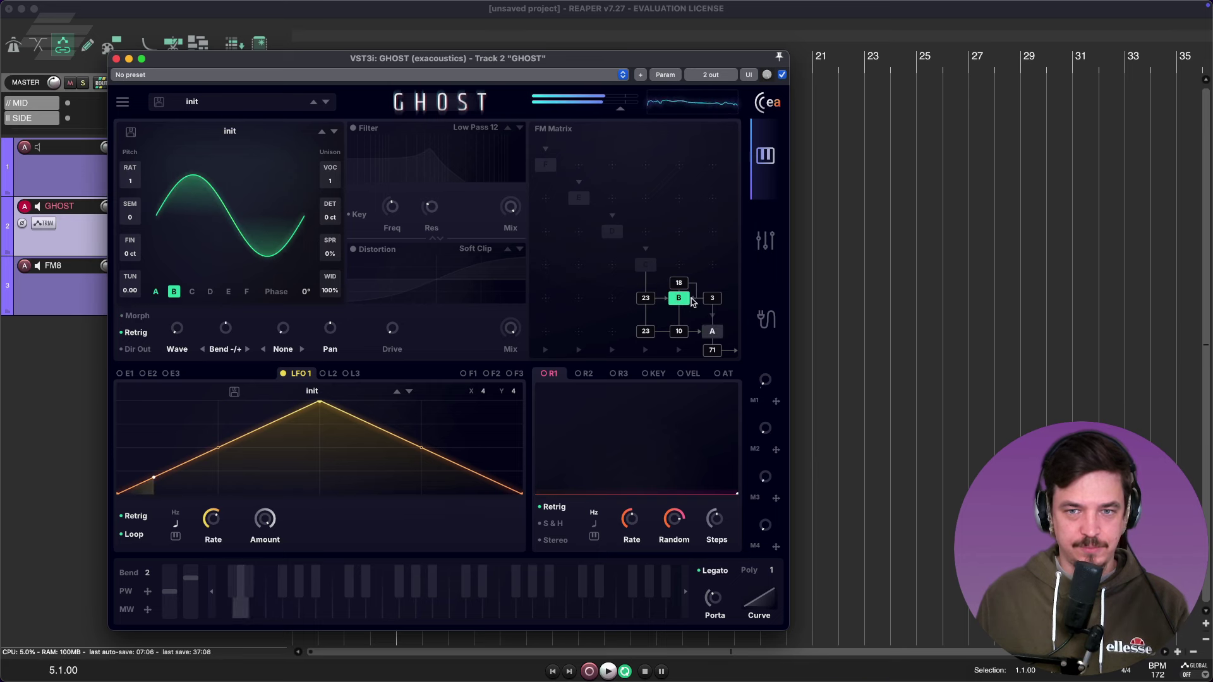
pyautogui.moveTo(132, 182); pyautogui.dragTo(134, 177)
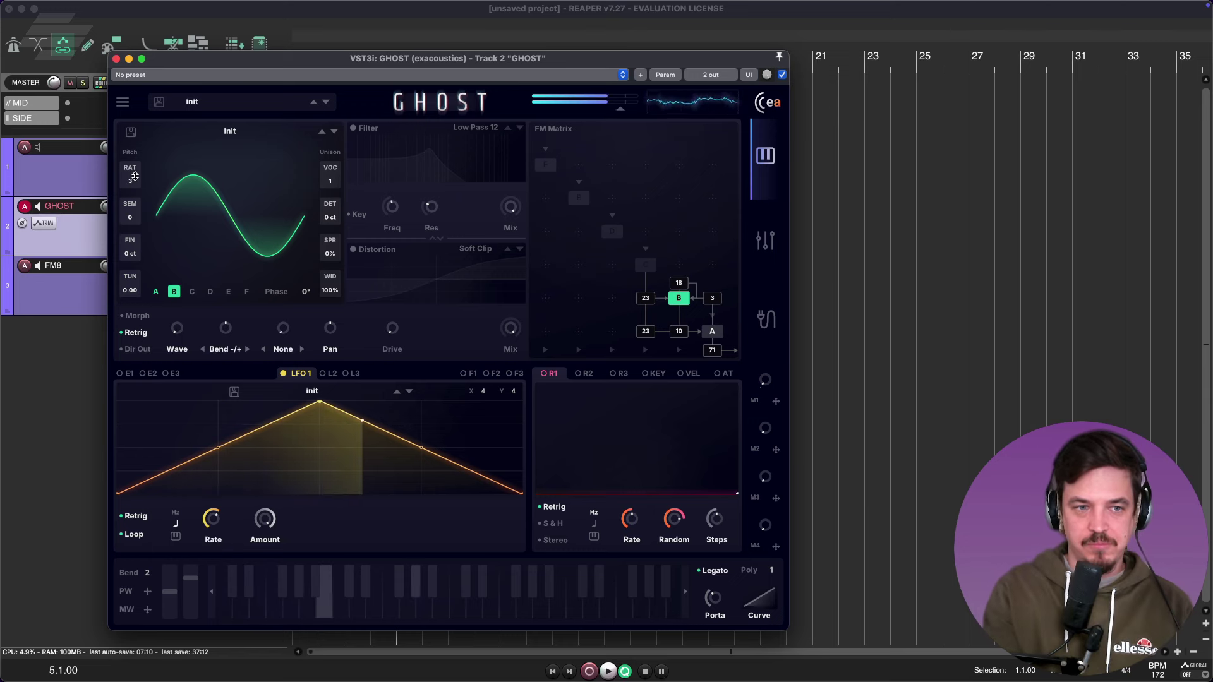
# Select operator A and set its Wave position to 32%
pyautogui.click(156, 291)
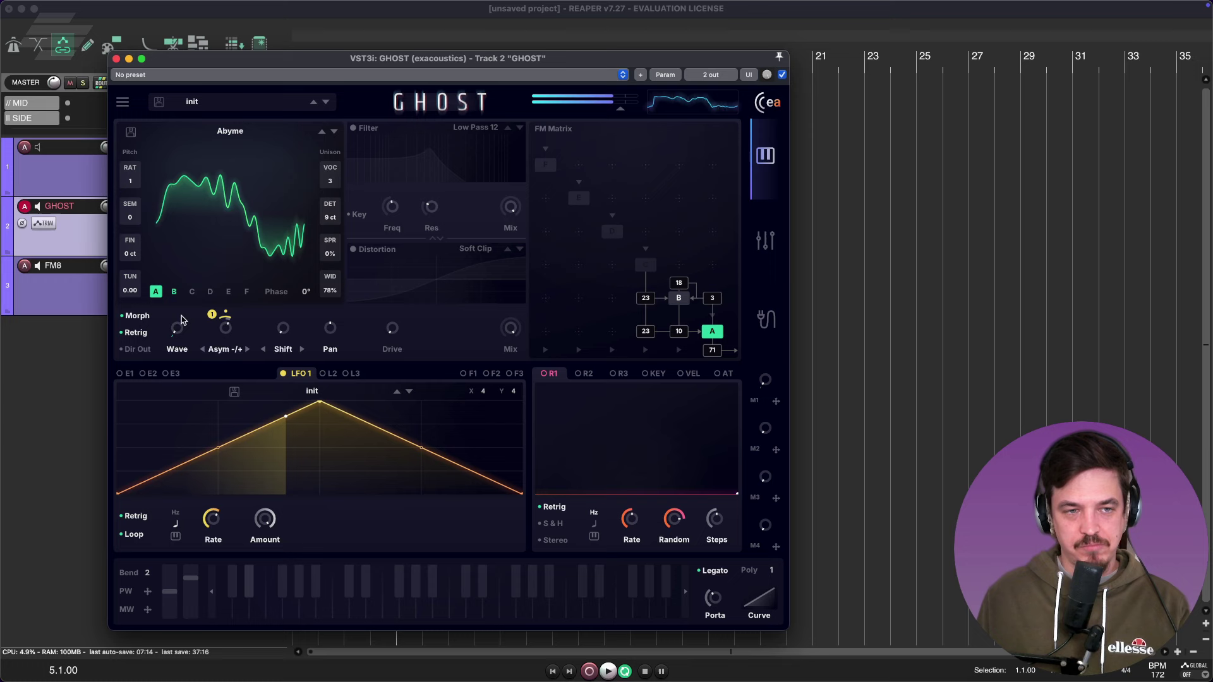
pyautogui.moveTo(182, 320); pyautogui.dragTo(184, 275)
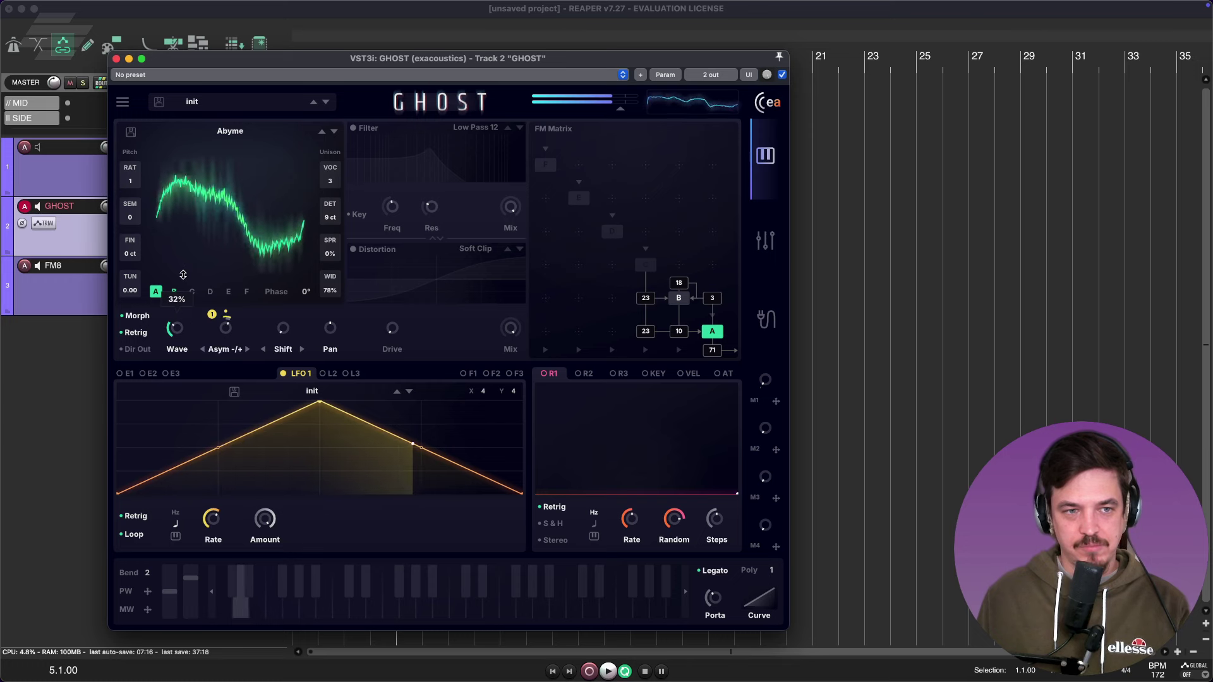
# Advance operator A's wavetable past Avoid to Heap Corrupt and set its unison width to 0%
pyautogui.click(334, 131)
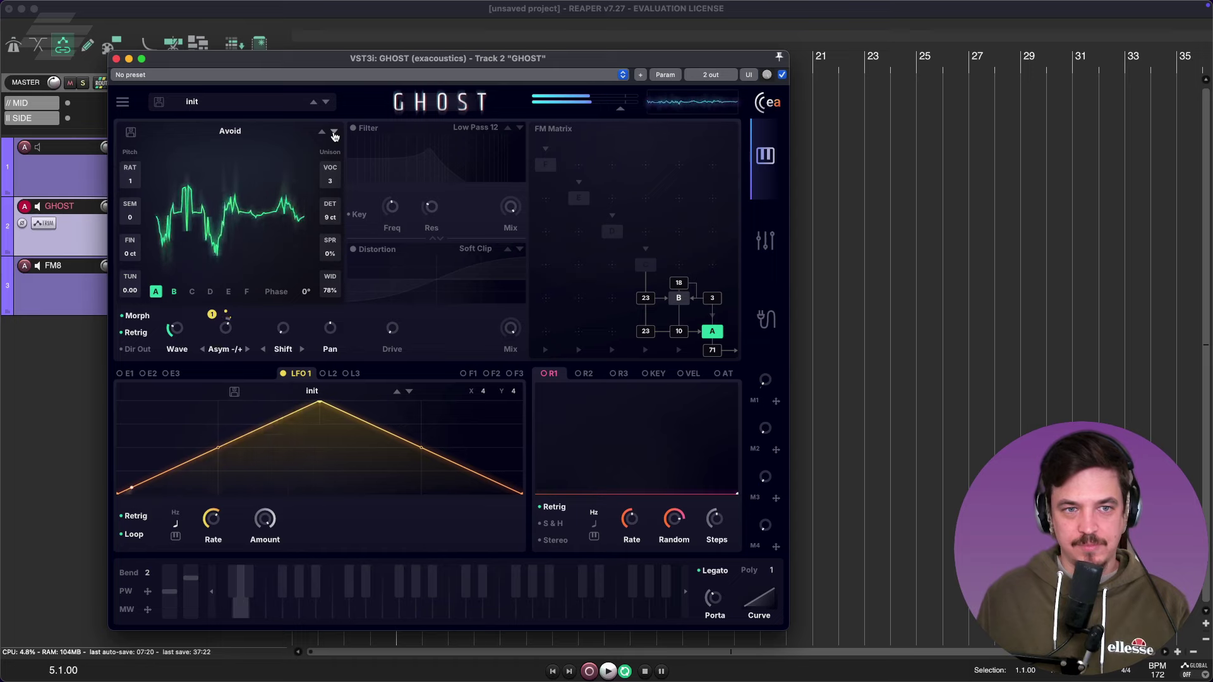
pyautogui.click(335, 131)
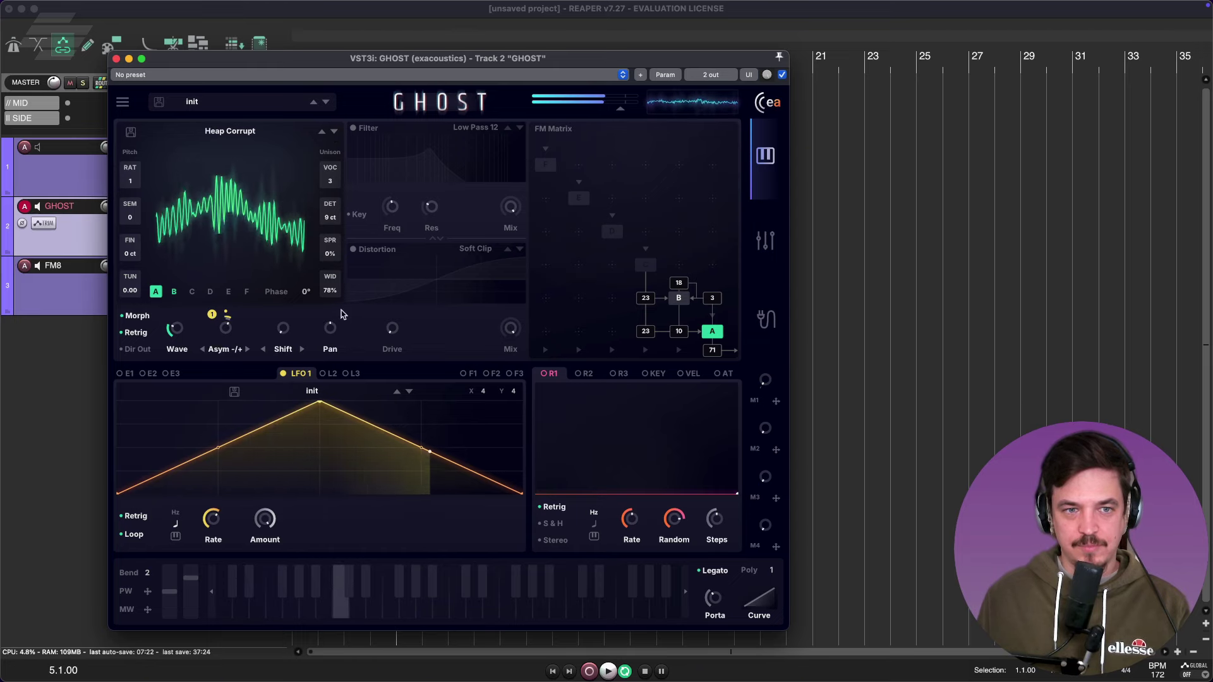
pyautogui.moveTo(331, 283); pyautogui.dragTo(330, 503)
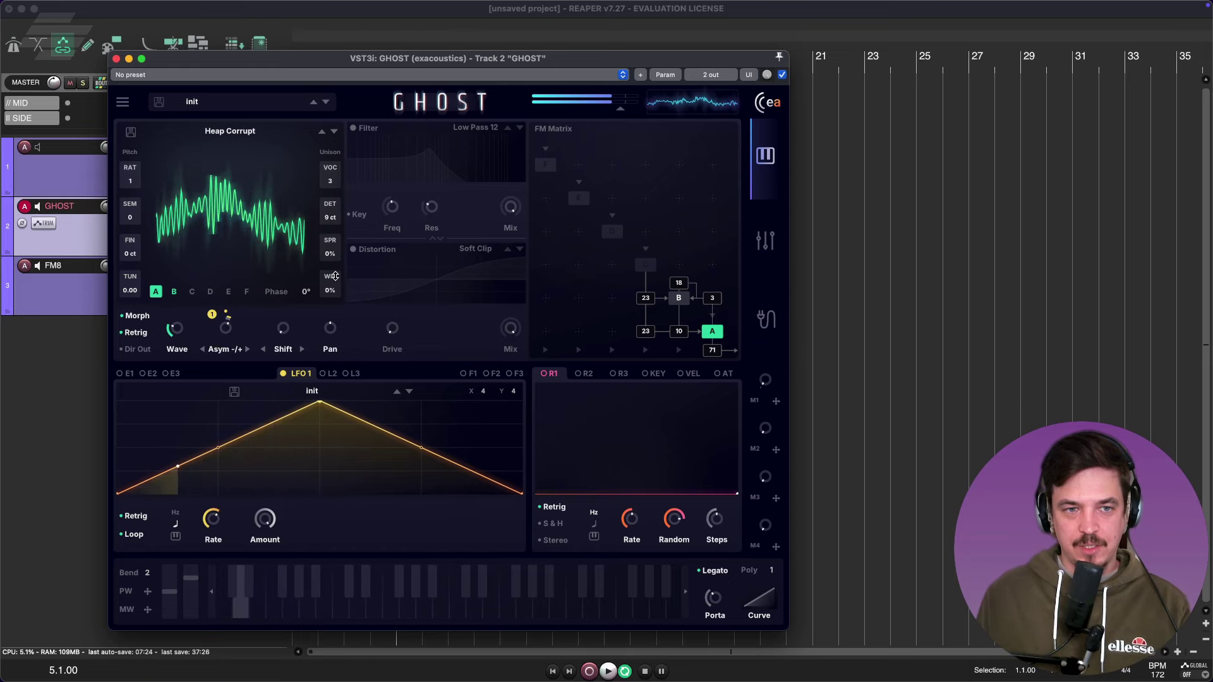
# Raise operator A's unison width to about 88% and switch its wavetable to Abyme
pyautogui.moveTo(335, 276); pyautogui.dragTo(331, 130)
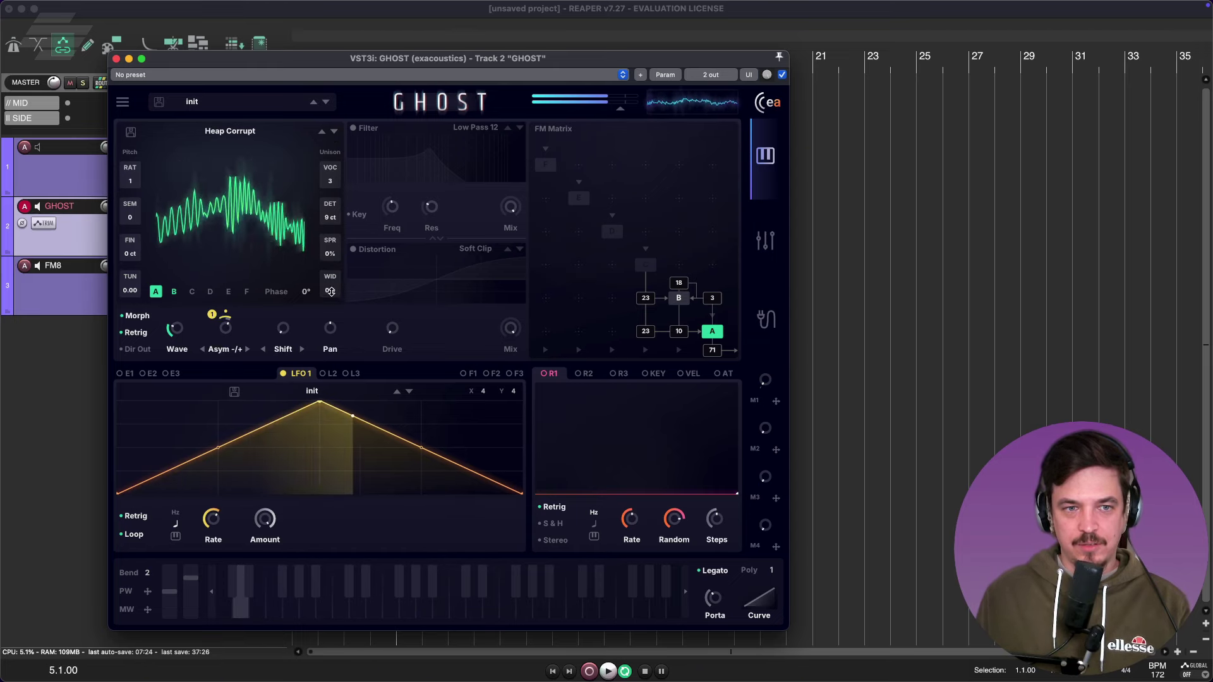
pyautogui.click(323, 132)
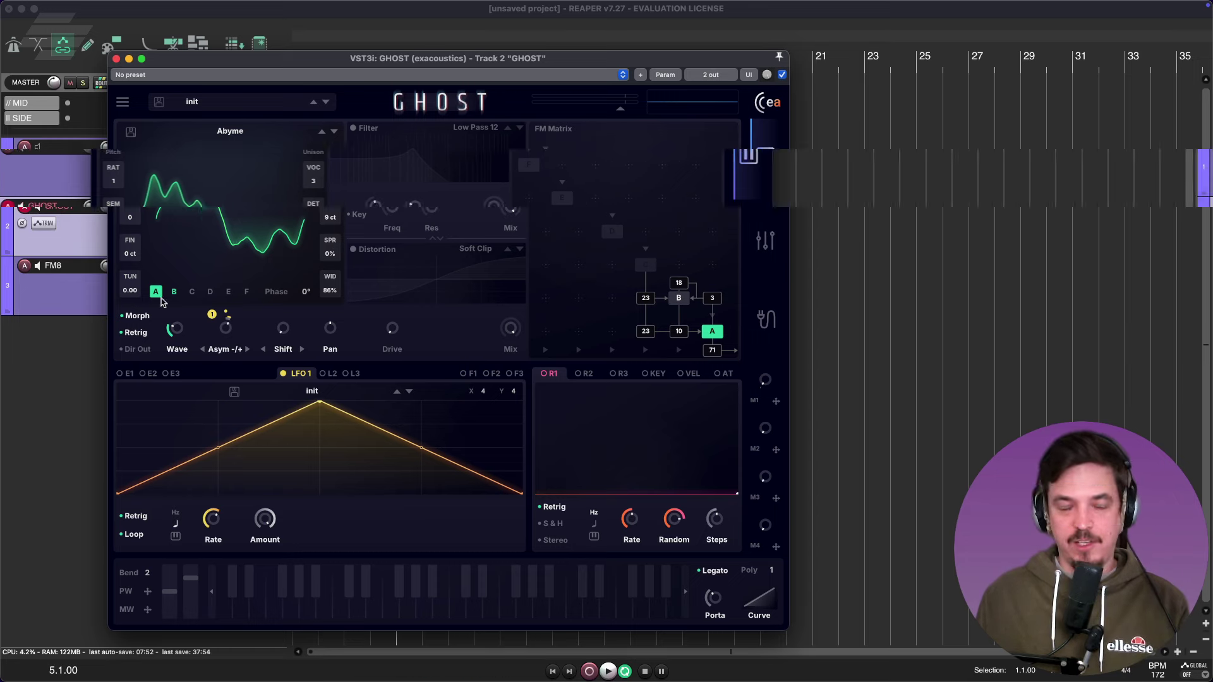
# Turn on operator A's filter as Comb Fwd, with resonance at about -65% and frequency at about 314 Hz
pyautogui.click(683, 299)
pyautogui.click(719, 334)
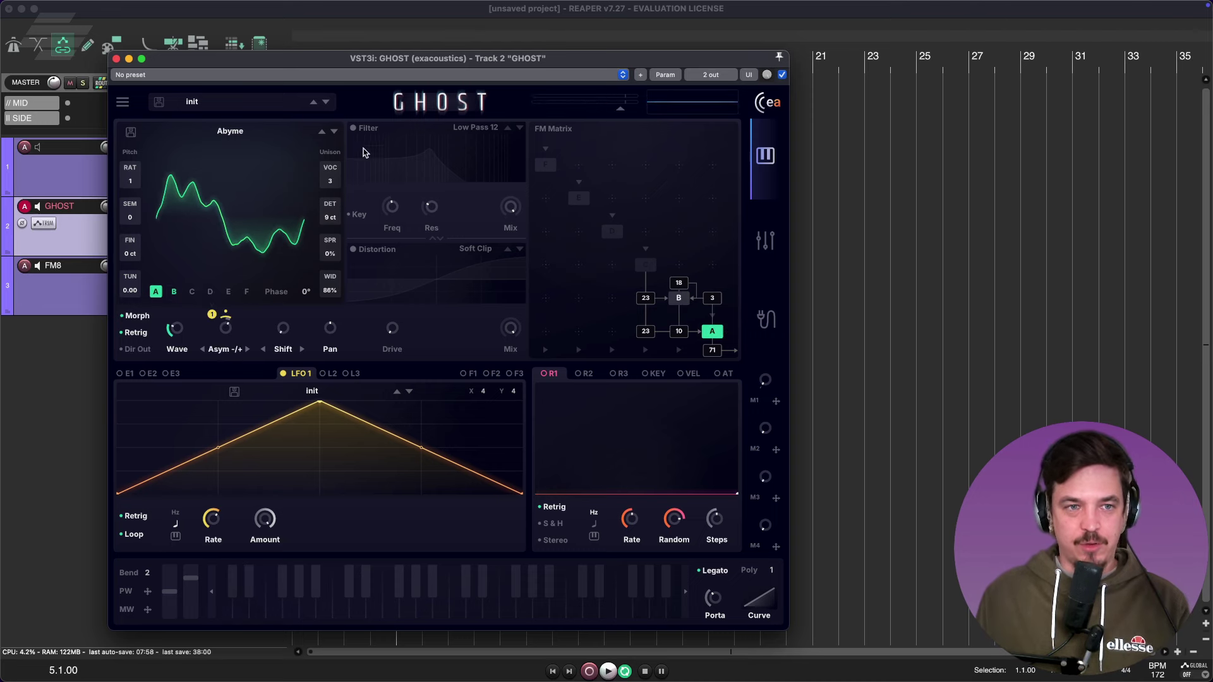
pyautogui.click(354, 129)
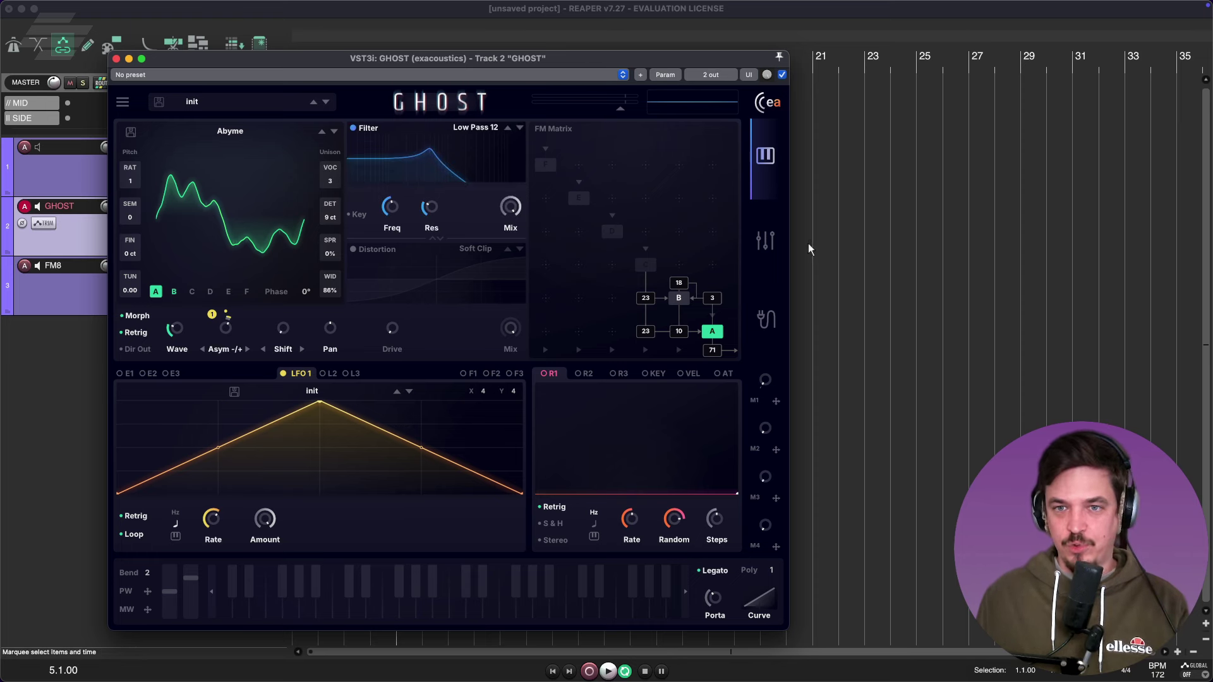
pyautogui.click(482, 129)
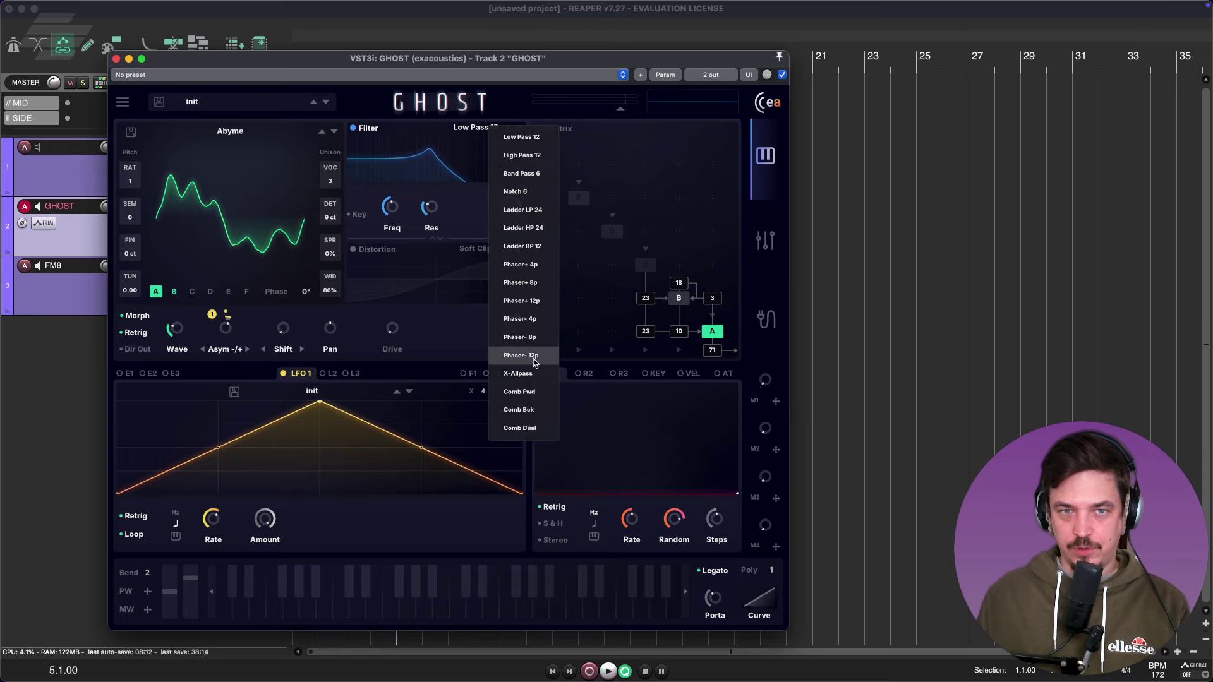
pyautogui.click(534, 394)
pyautogui.moveTo(431, 207)
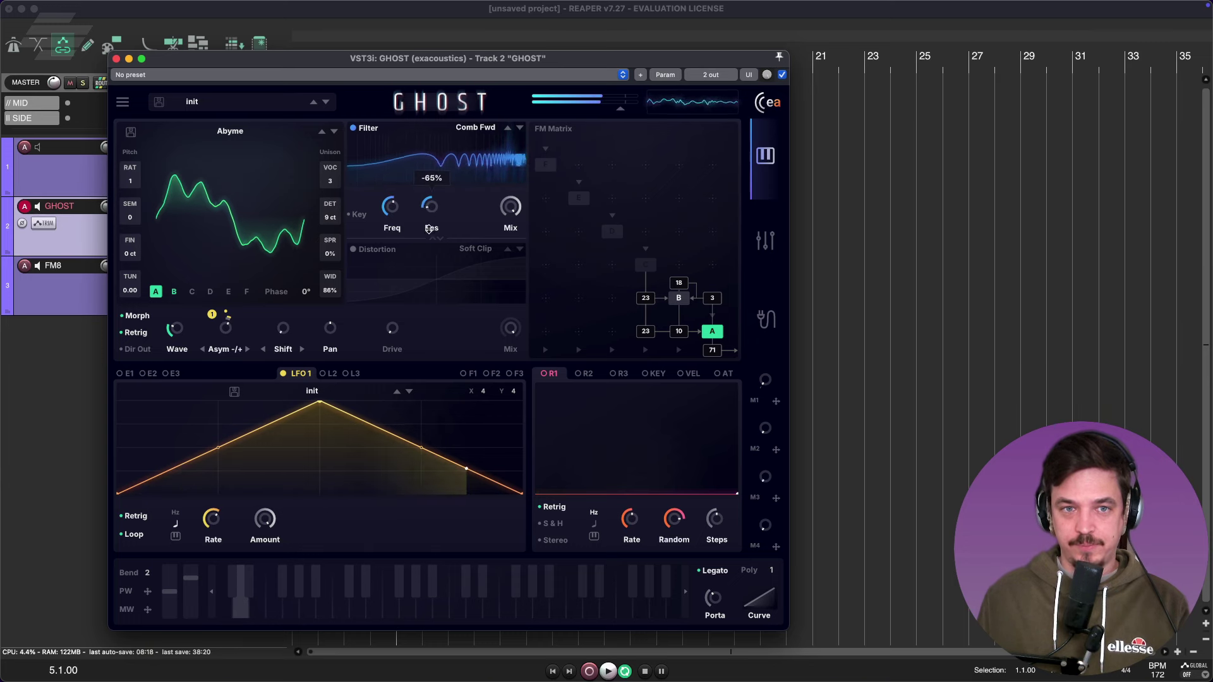
pyautogui.moveTo(391, 207); pyautogui.dragTo(395, 238)
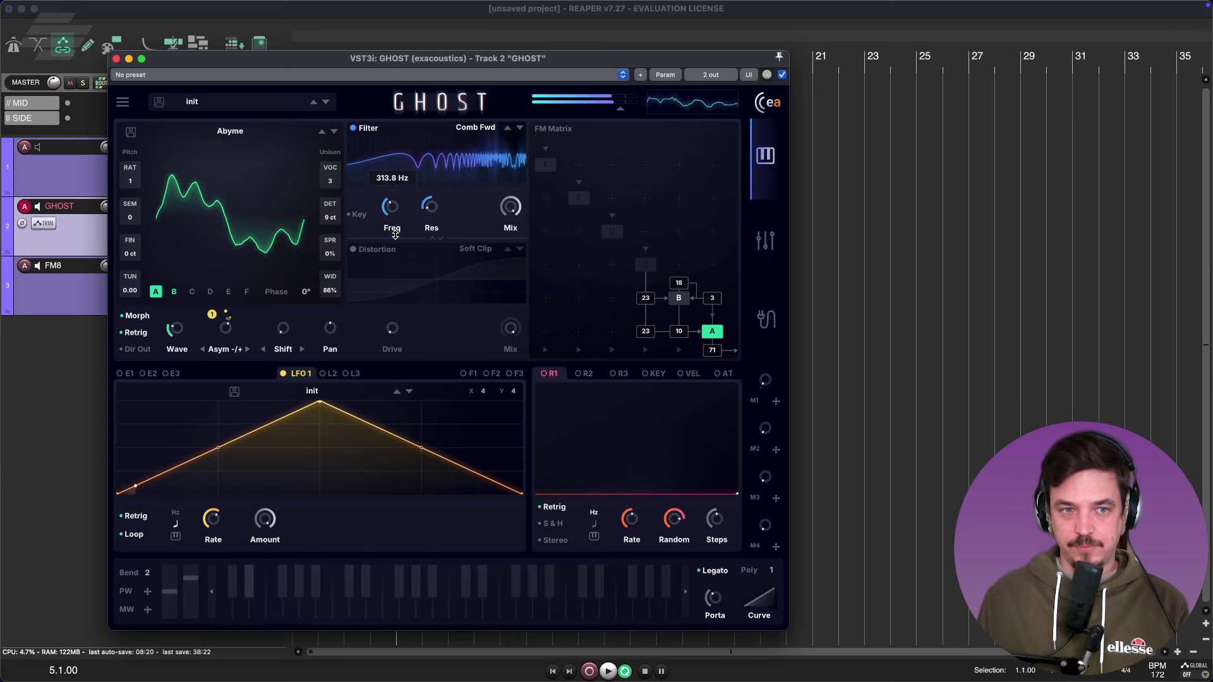
# Enable operator C in the FM Matrix and raise its modulation of operator B to 54
pyautogui.click(645, 266)
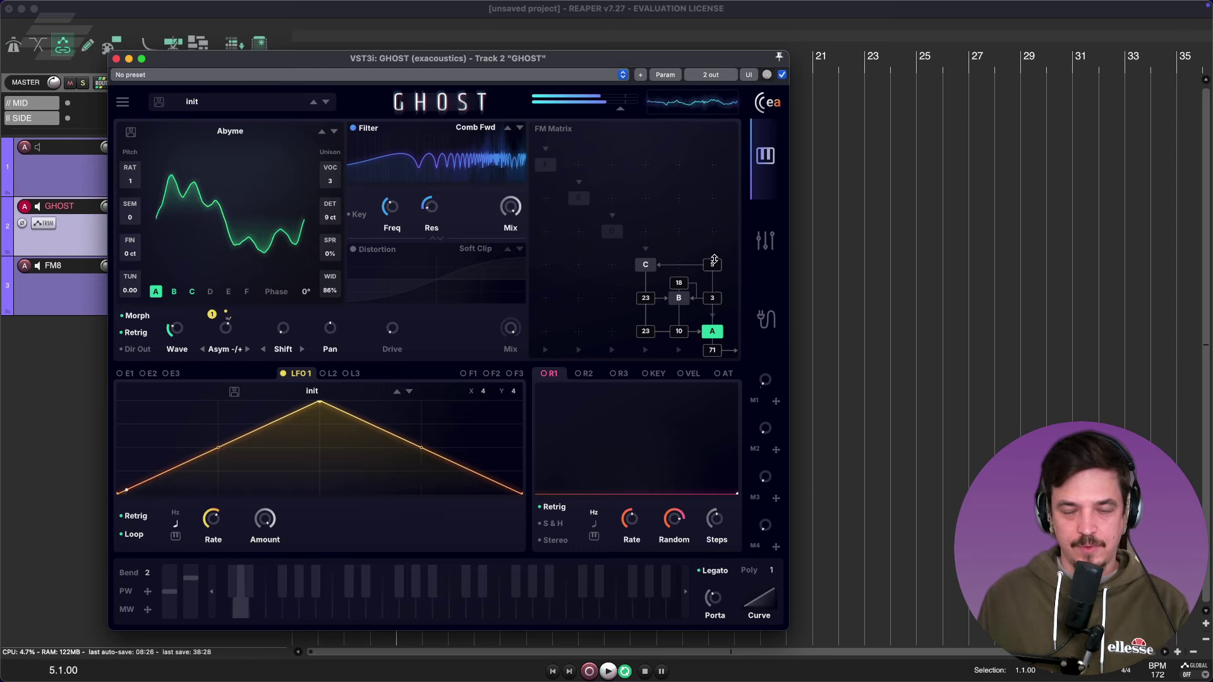
pyautogui.click(678, 232)
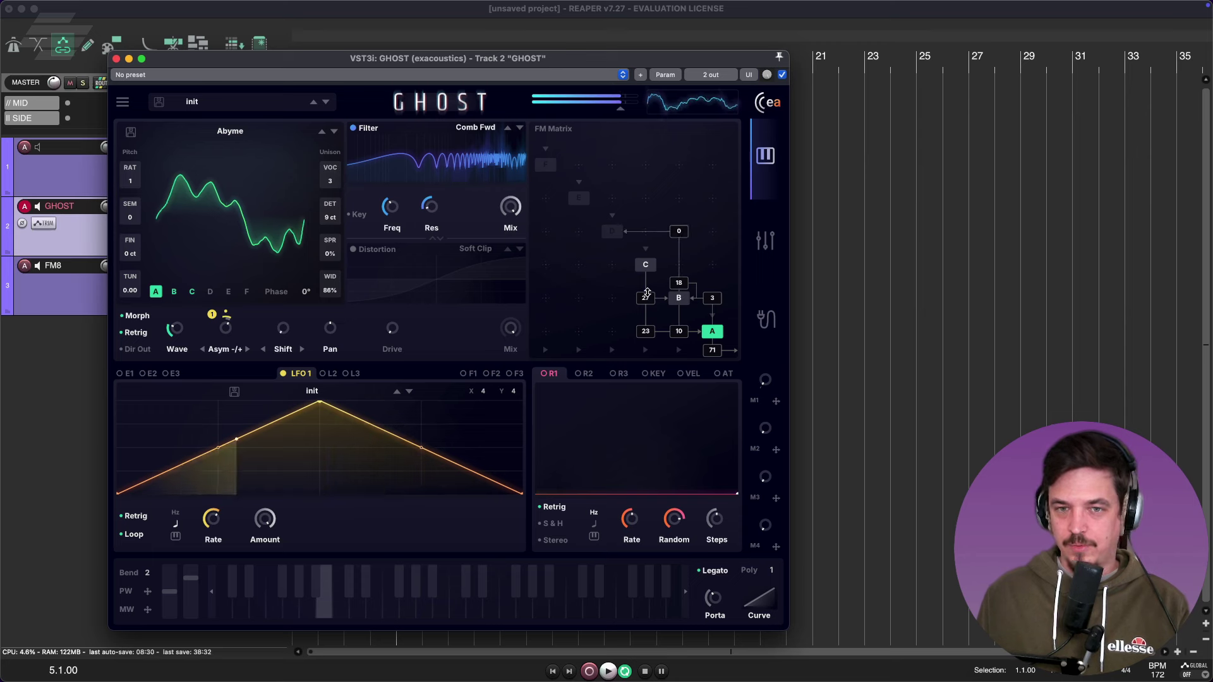
pyautogui.moveTo(646, 297); pyautogui.dragTo(648, 290)
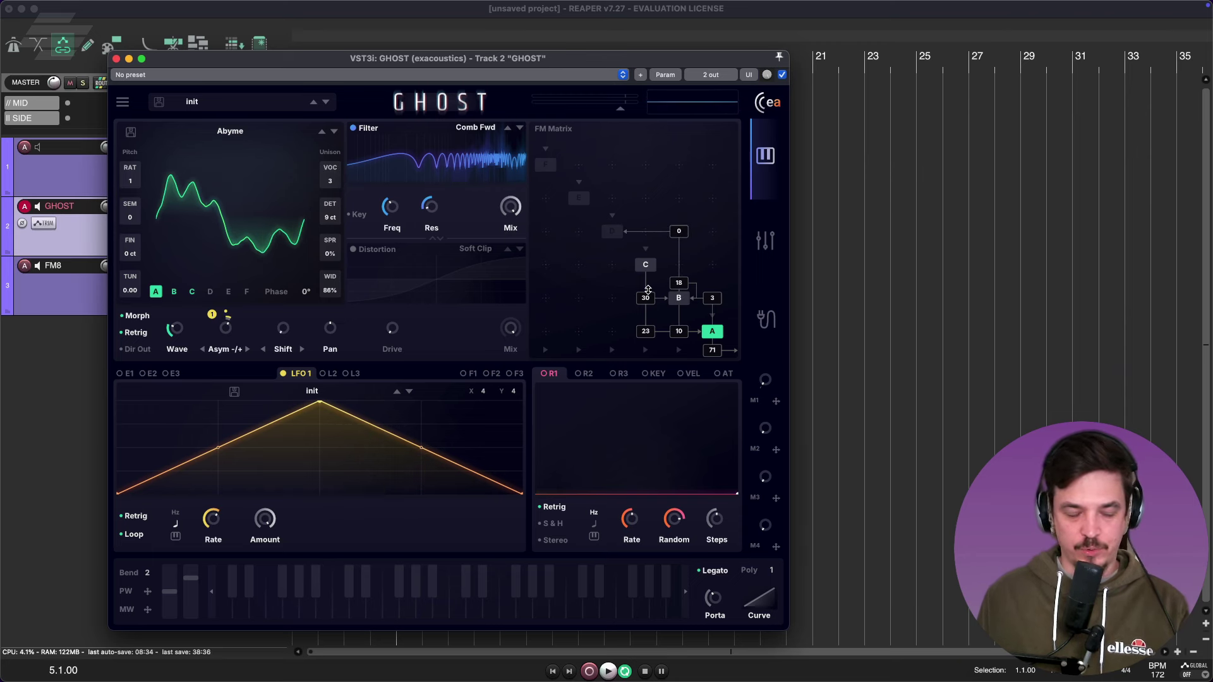
pyautogui.moveTo(648, 290)
pyautogui.mouseDown()
pyautogui.moveTo(657, 250)
pyautogui.moveTo(661, 301)
pyautogui.moveTo(662, 278)
pyautogui.mouseUp()
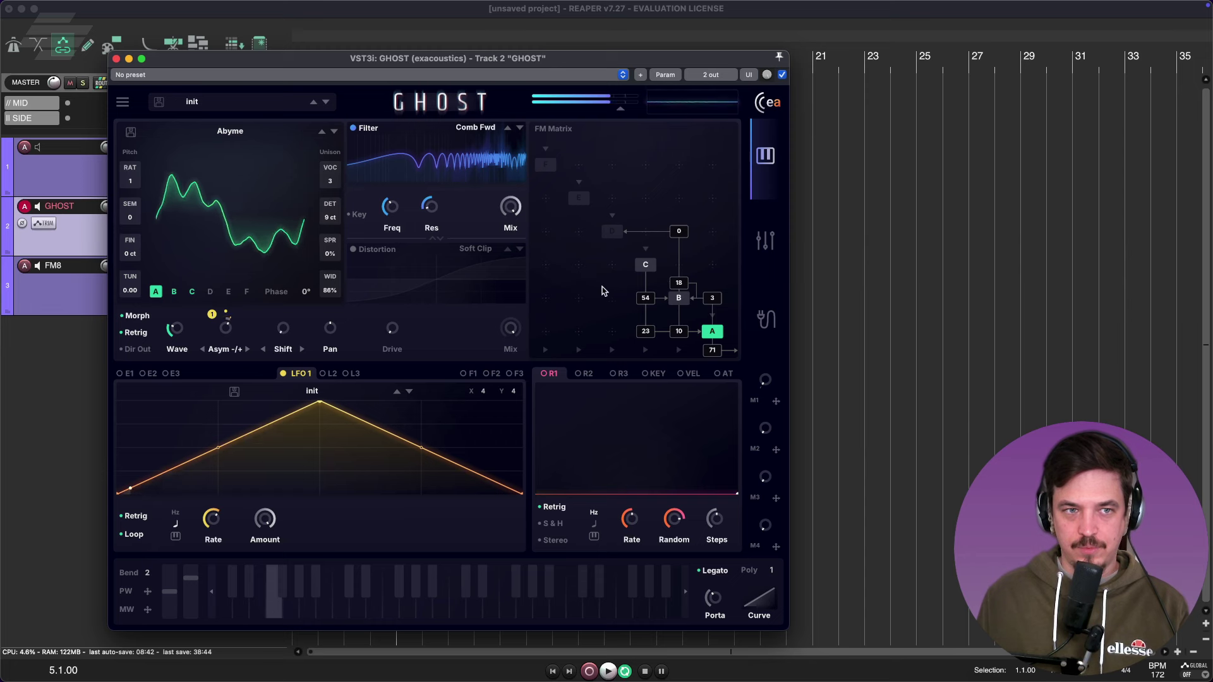
# Enable operator D and browse the Basic and Algorithmic factory wavetables without choosing one
pyautogui.click(613, 233)
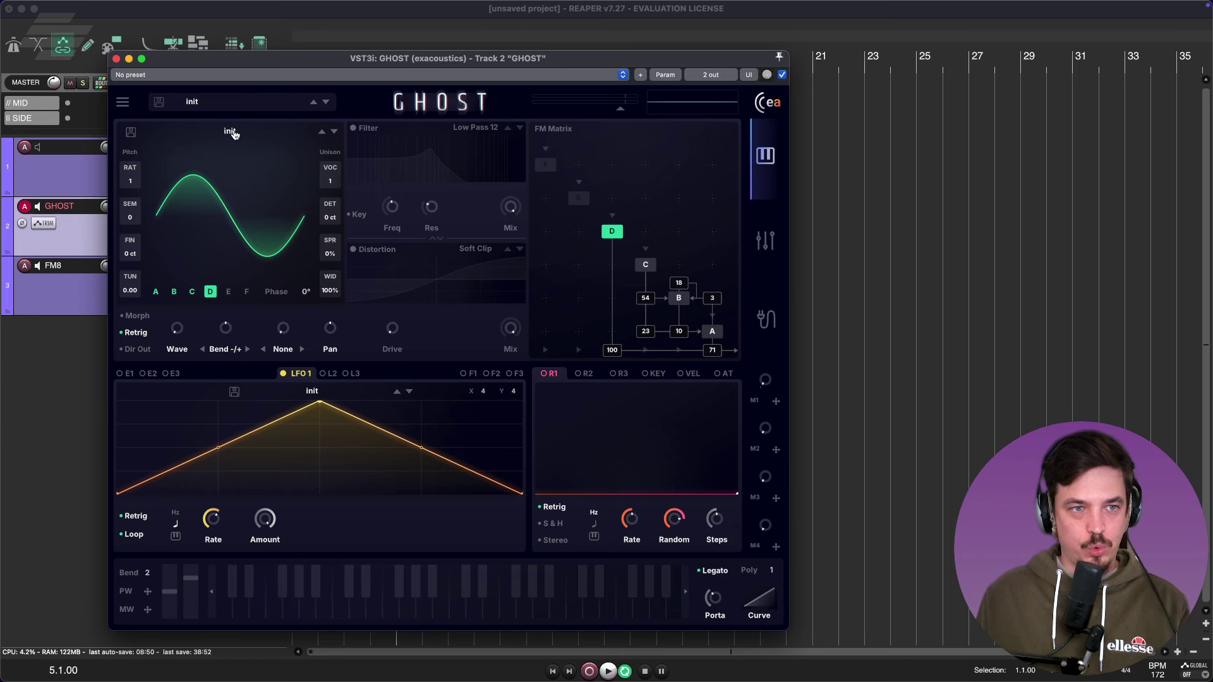
pyautogui.moveTo(266, 143)
pyautogui.moveTo(321, 190)
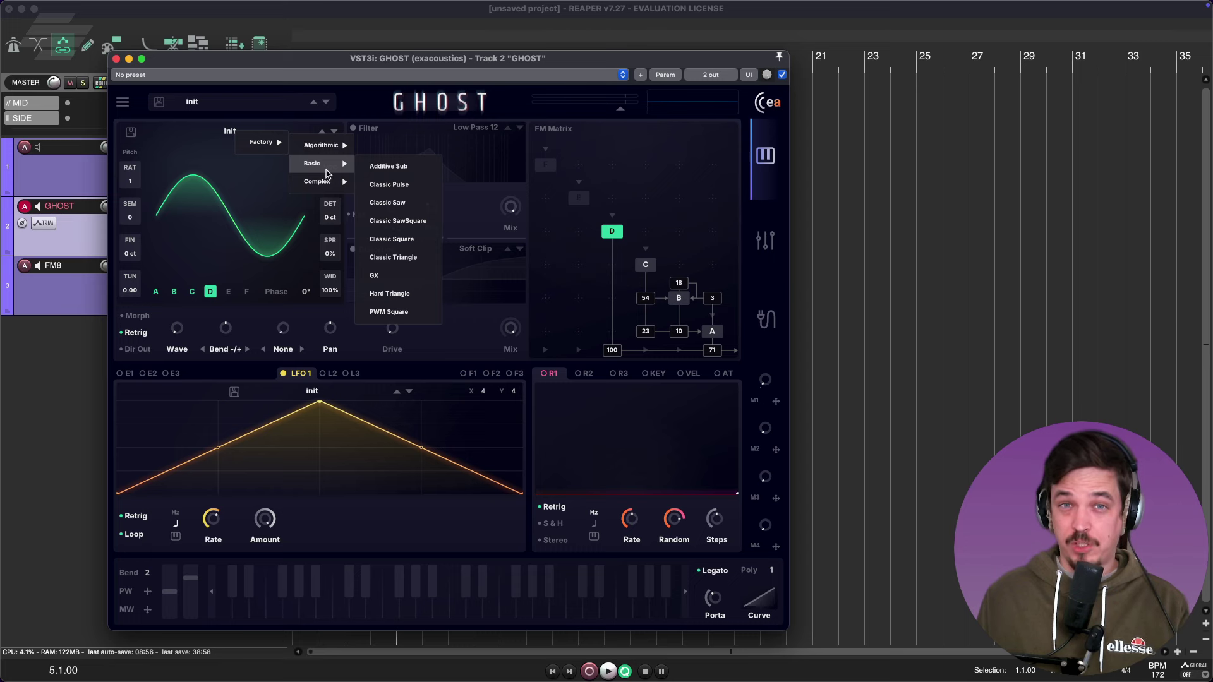
pyautogui.moveTo(320, 146)
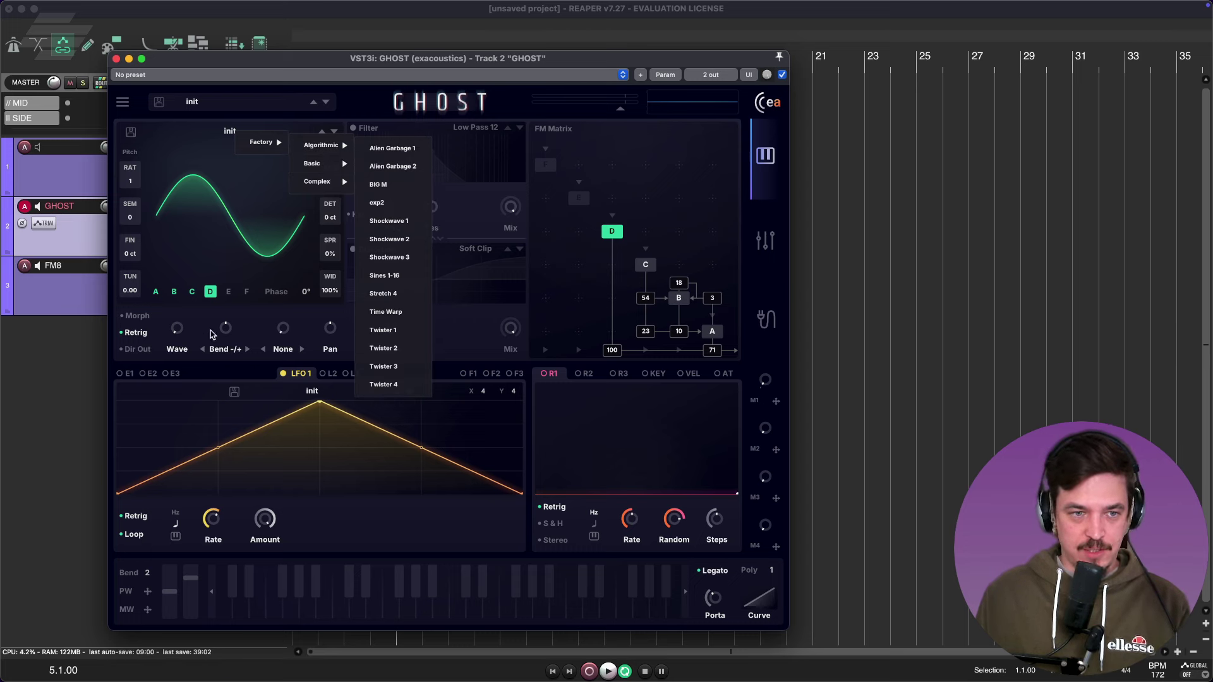
pyautogui.click(264, 313)
# Examine the Freq 1 modulator's curve and the factory presets available for it
pyautogui.click(473, 374)
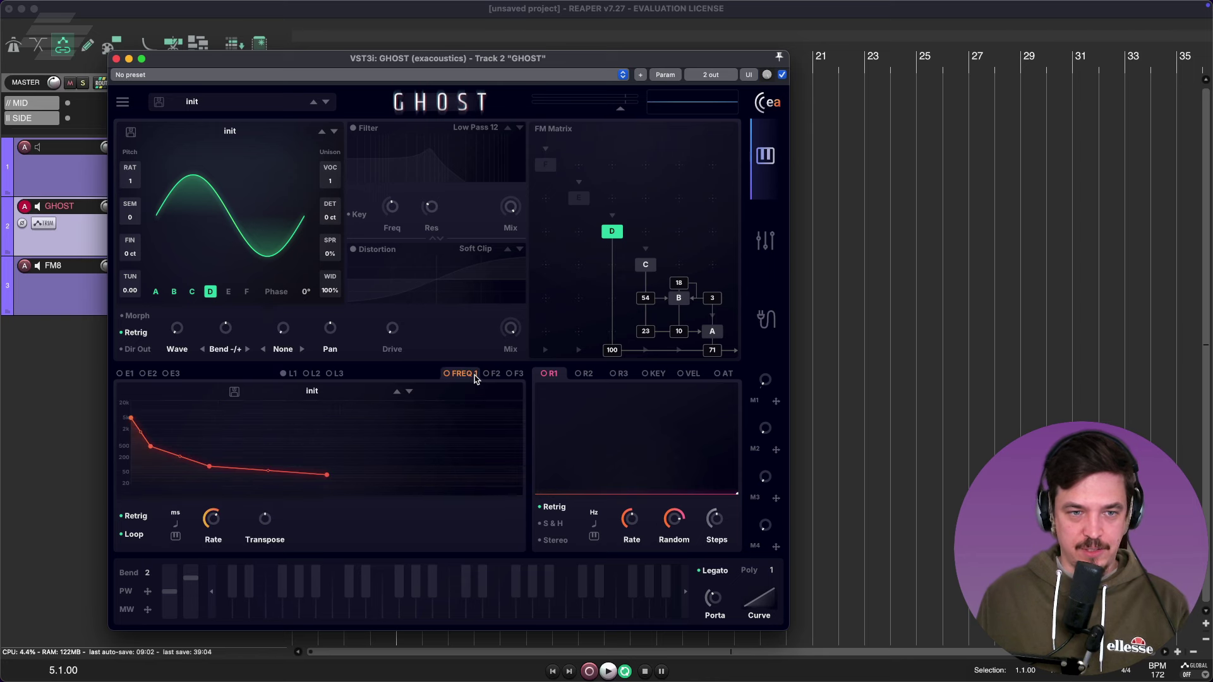
pyautogui.click(369, 390)
pyautogui.moveTo(387, 404)
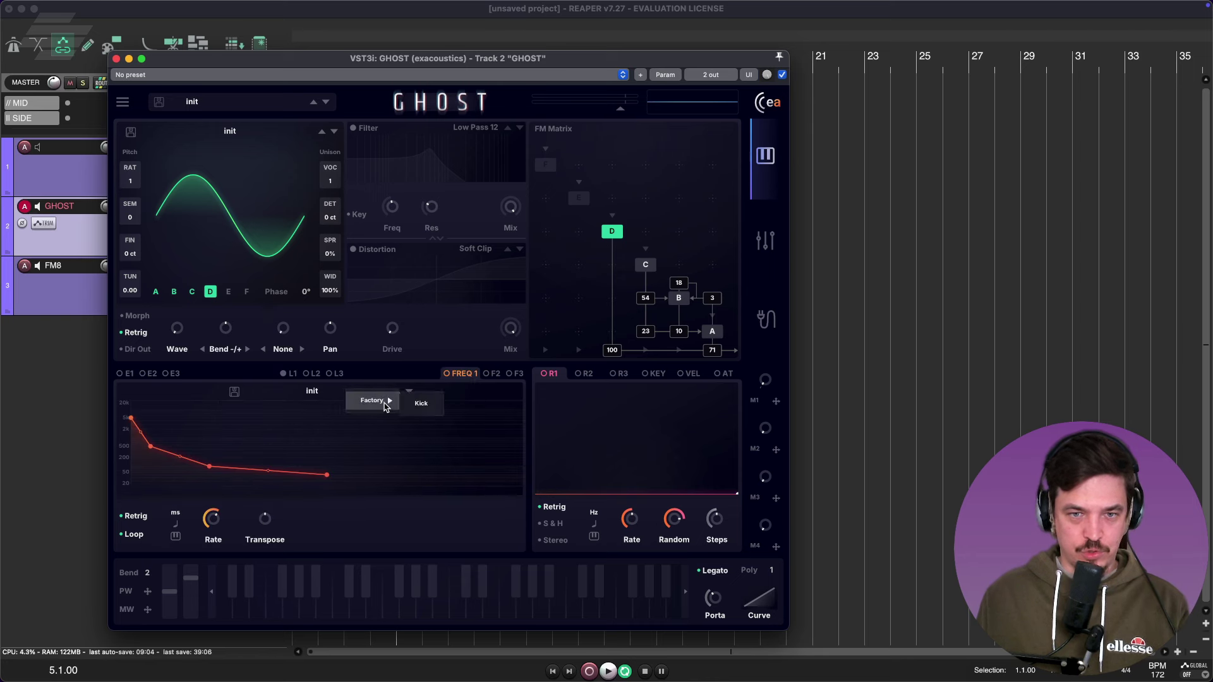
pyautogui.click(423, 385)
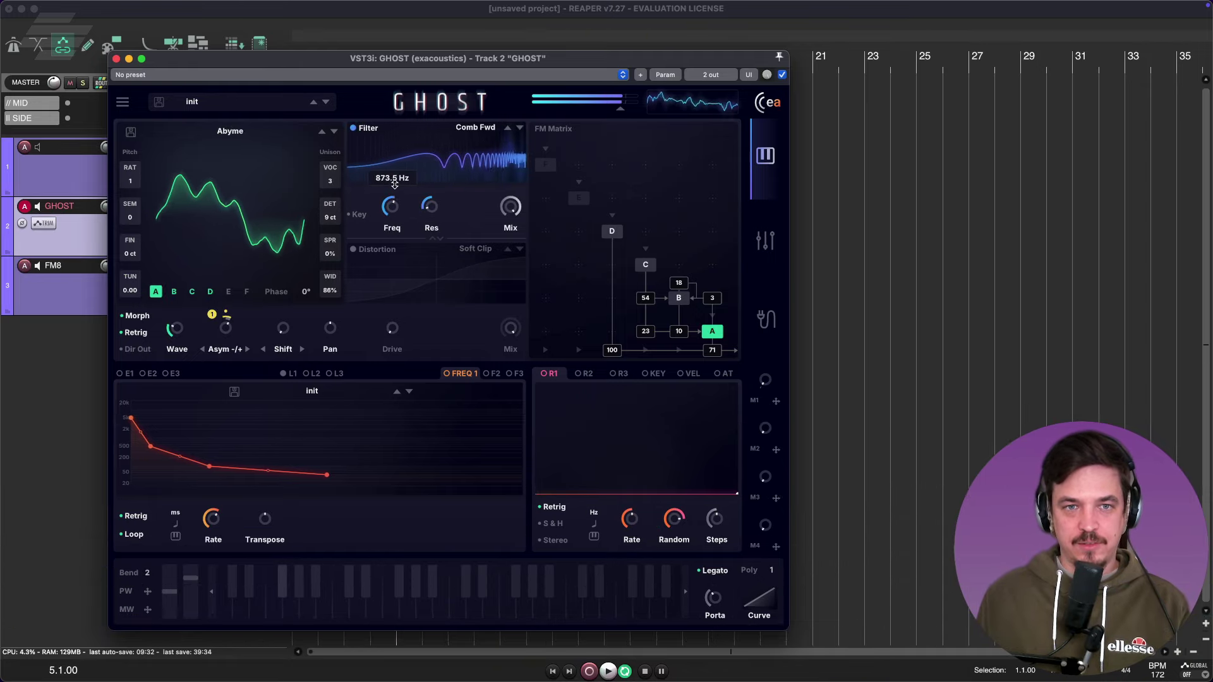
# Assign LFO 1 to operator A's filter frequency and LFO 3 to the filter's resonance
pyautogui.click(314, 374)
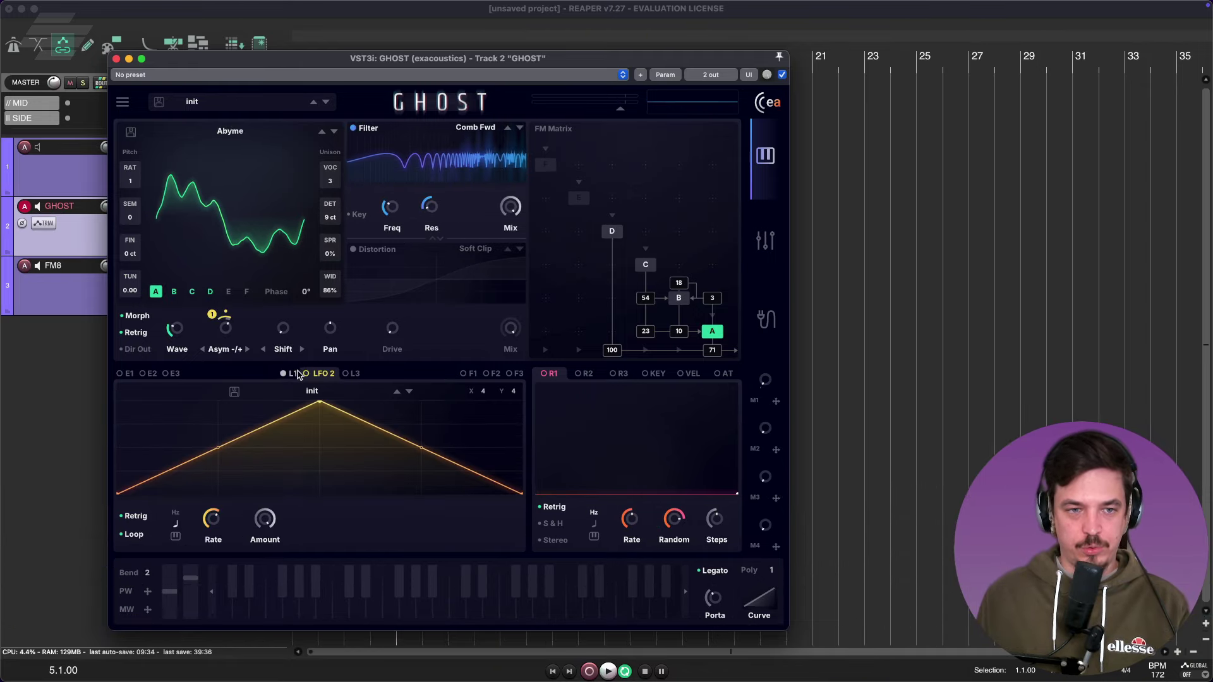
pyautogui.moveTo(396, 215); pyautogui.dragTo(380, 181)
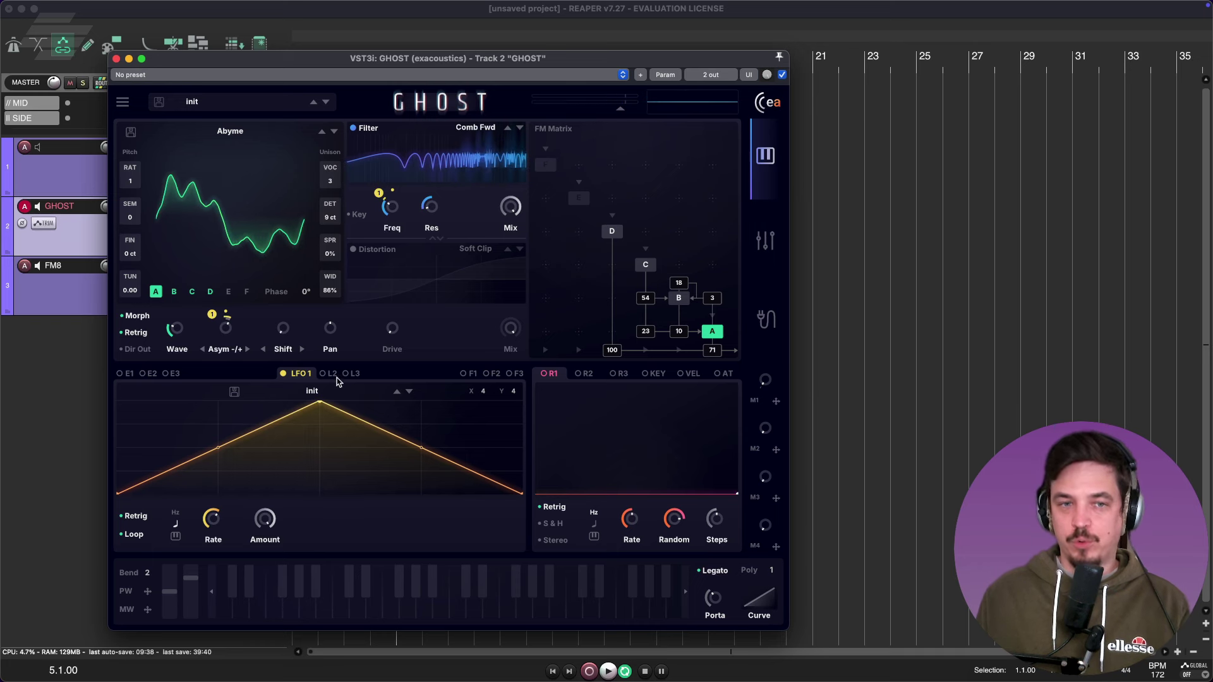
pyautogui.moveTo(443, 225); pyautogui.dragTo(441, 222)
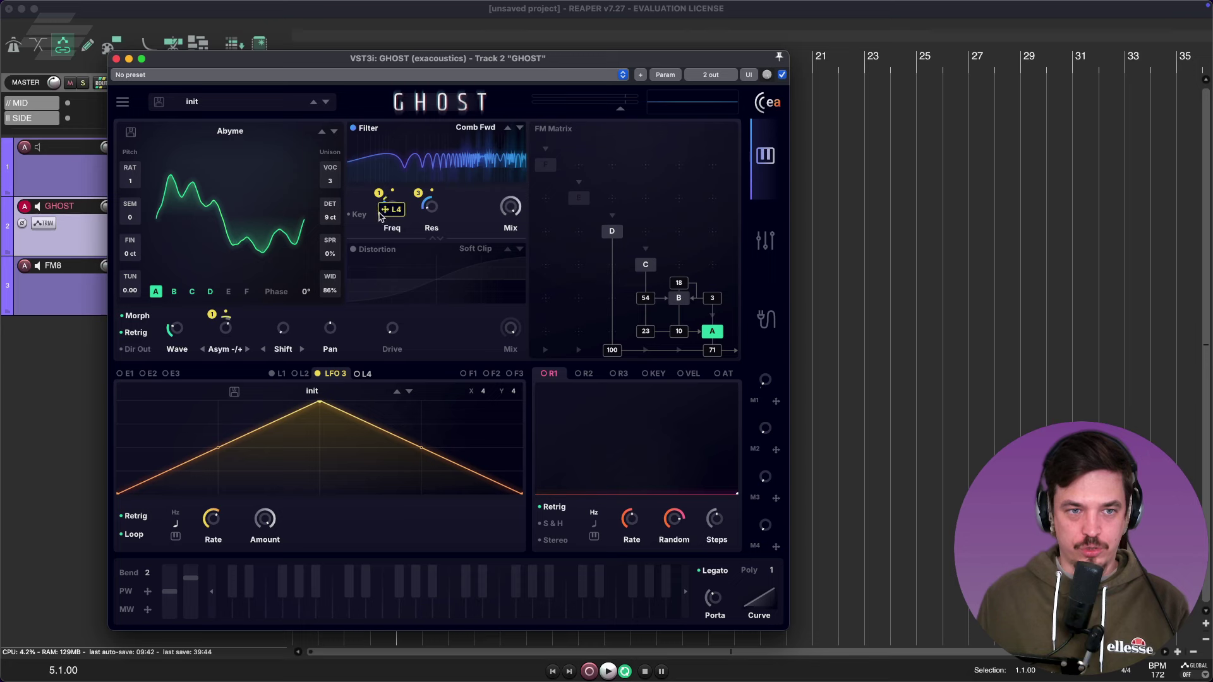
# Assign LFO 4 to operator A's Shift, B's feedback and B's modulation of A, and lower the LFO's rate
pyautogui.moveTo(270, 309); pyautogui.dragTo(270, 304)
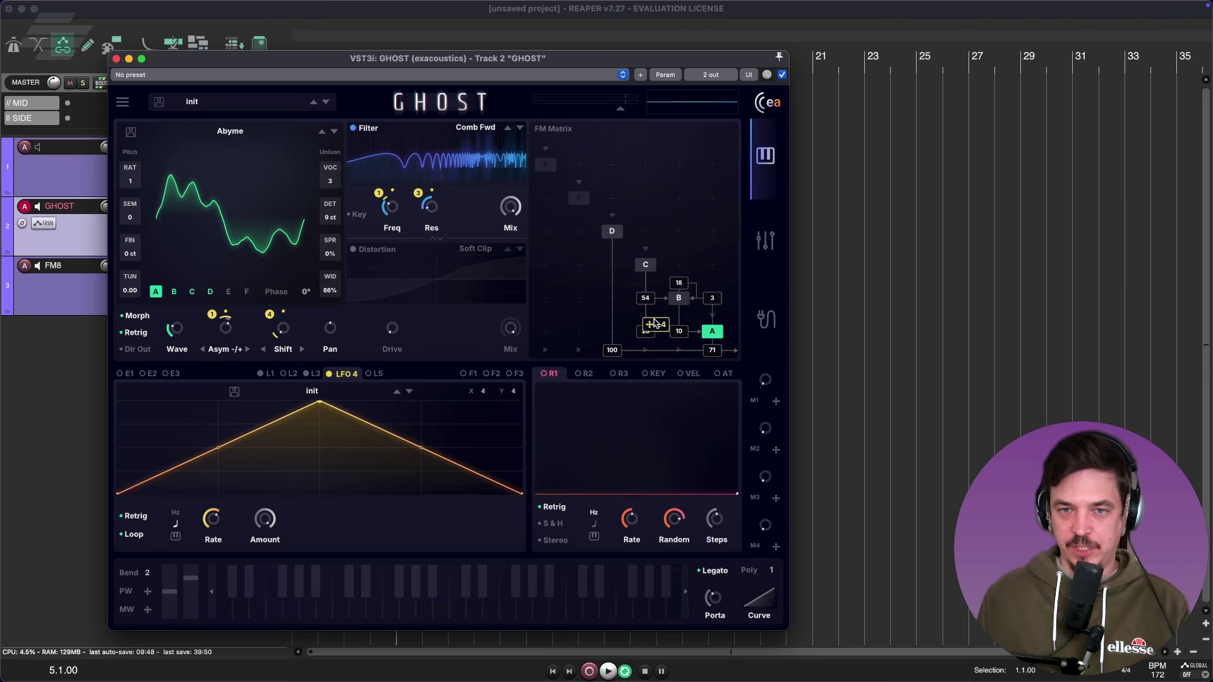
pyautogui.moveTo(681, 283); pyautogui.dragTo(679, 283)
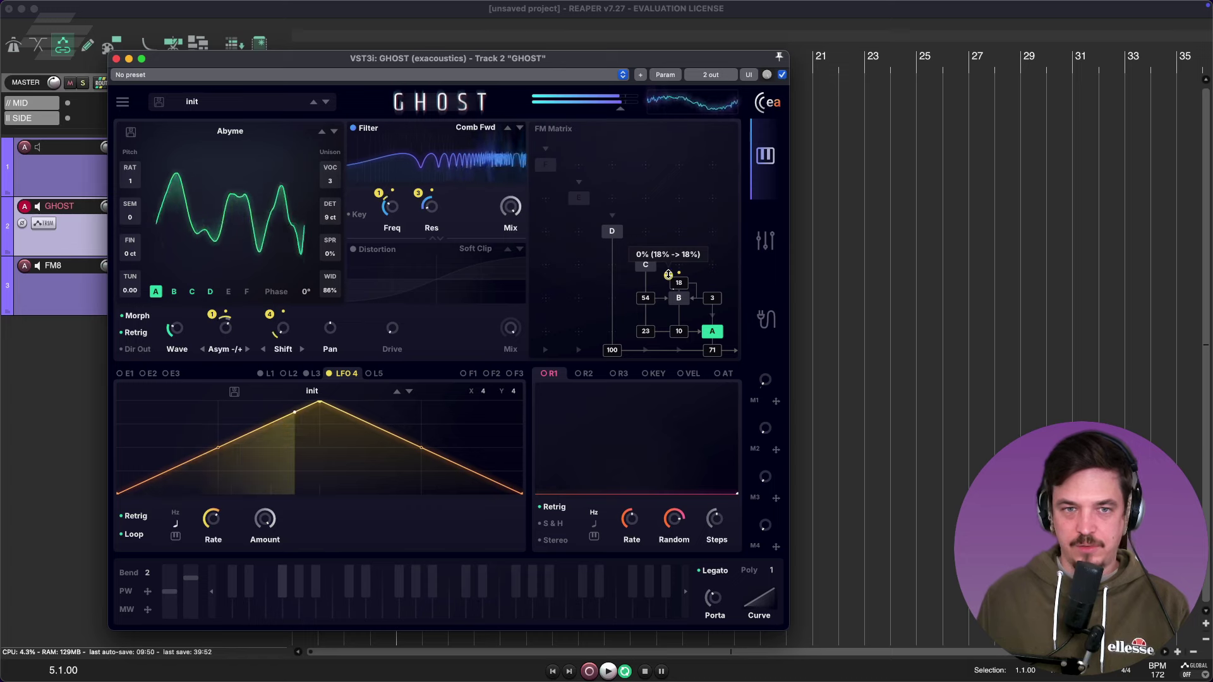
pyautogui.moveTo(347, 373); pyautogui.dragTo(680, 330)
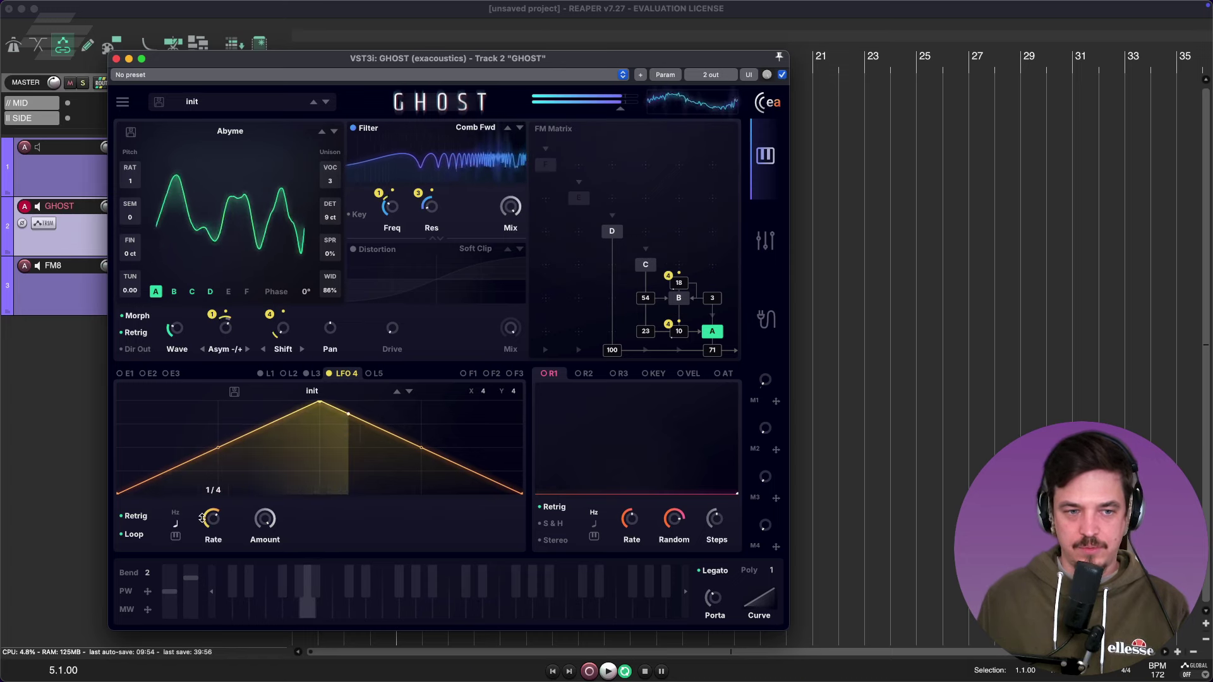
pyautogui.moveTo(212, 518); pyautogui.dragTo(205, 594)
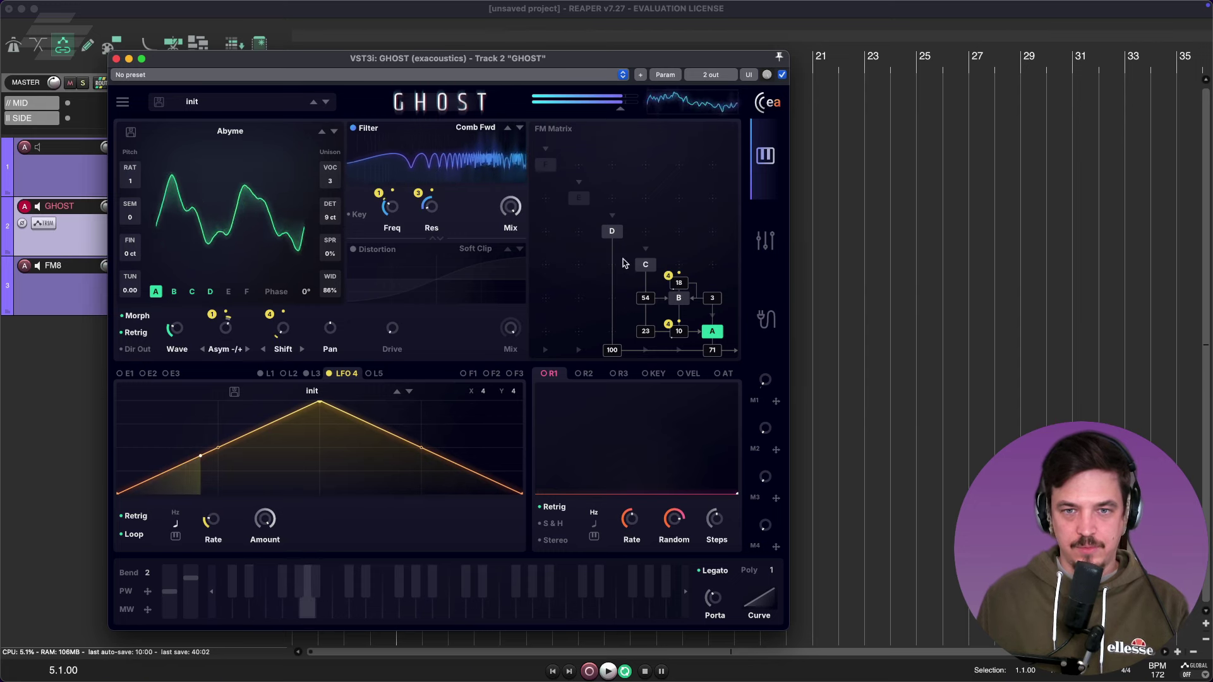
# Set operator C's feedback to 34 and its modulation of operator B to 66
pyautogui.moveTo(650, 245); pyautogui.dragTo(651, 187)
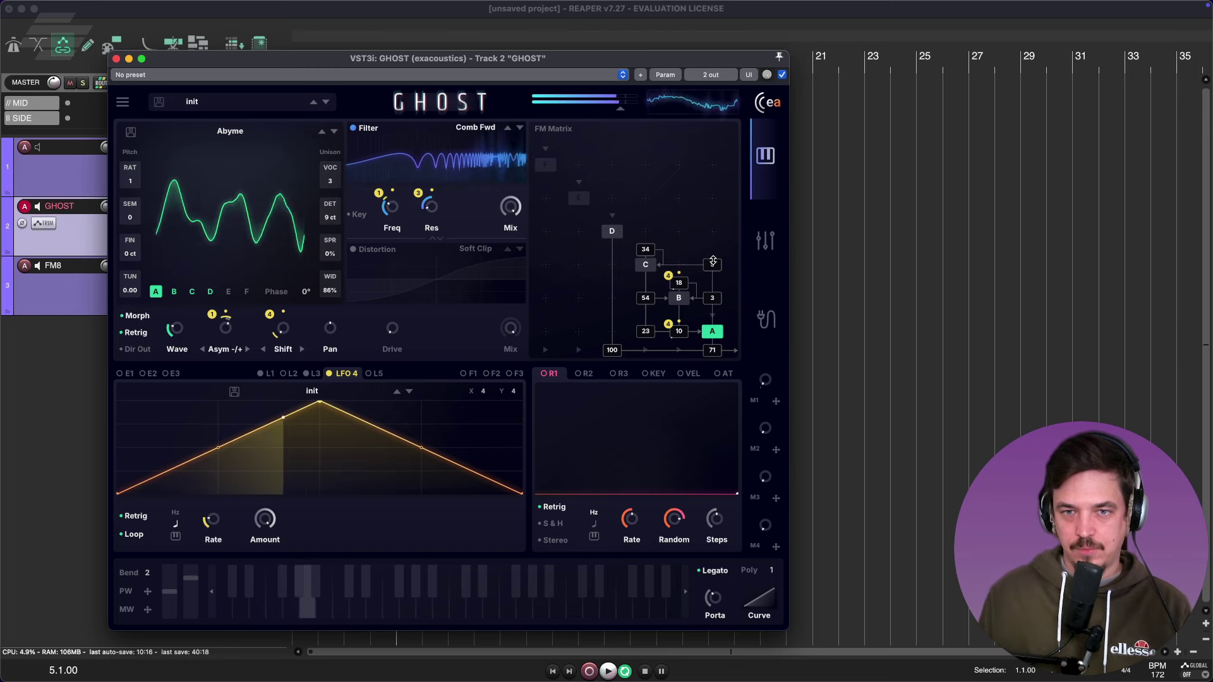
pyautogui.moveTo(647, 297)
pyautogui.mouseDown()
pyautogui.moveTo(649, 271)
pyautogui.moveTo(647, 310)
pyautogui.mouseUp()
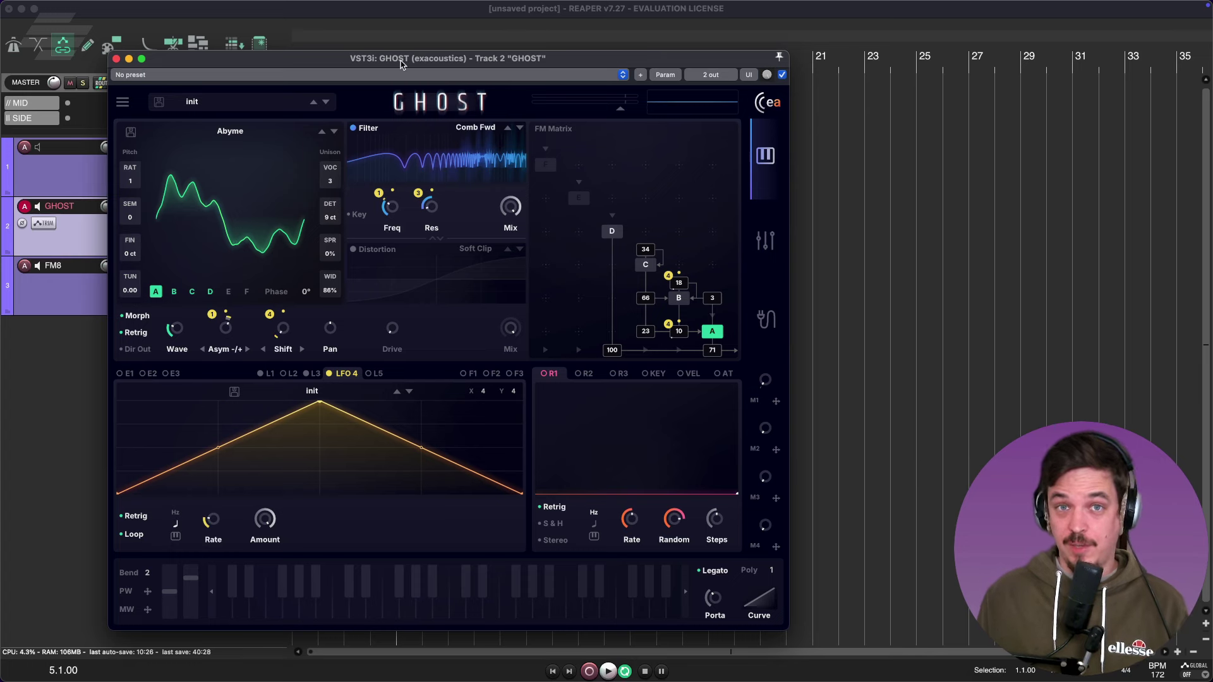
# Turn on operator A's distortion and look over the effects available on the FX page
pyautogui.moveTo(407, 60); pyautogui.dragTo(470, 70)
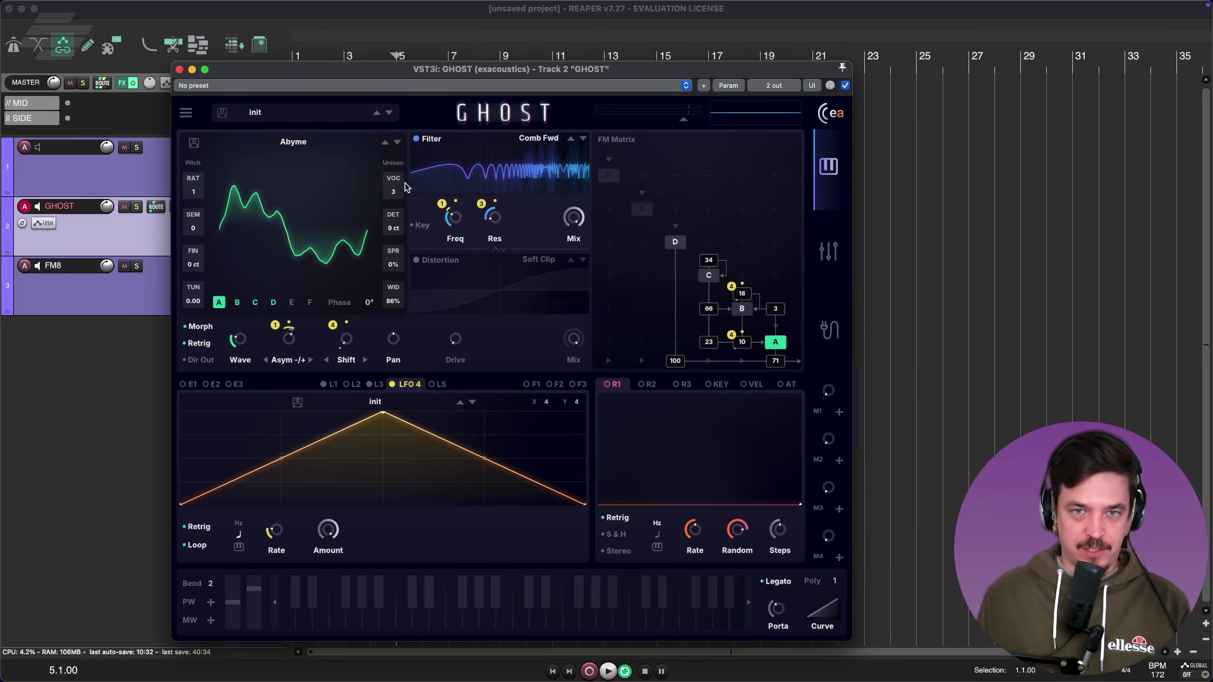
pyautogui.click(416, 260)
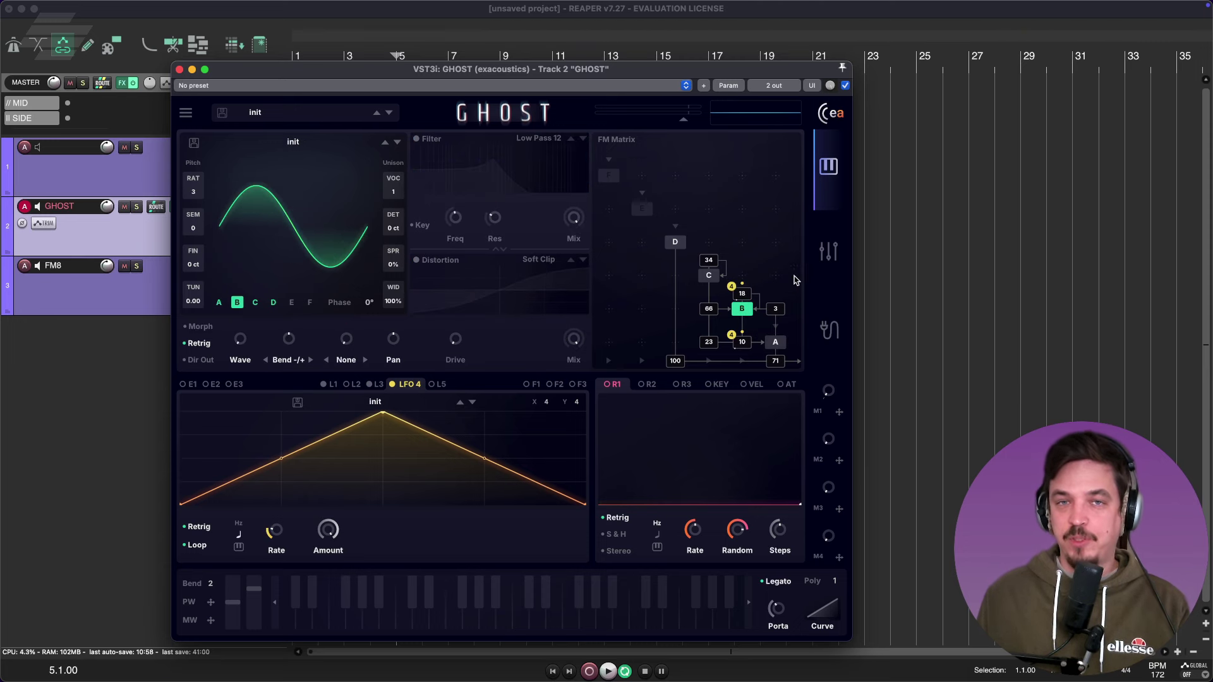
pyautogui.click(829, 254)
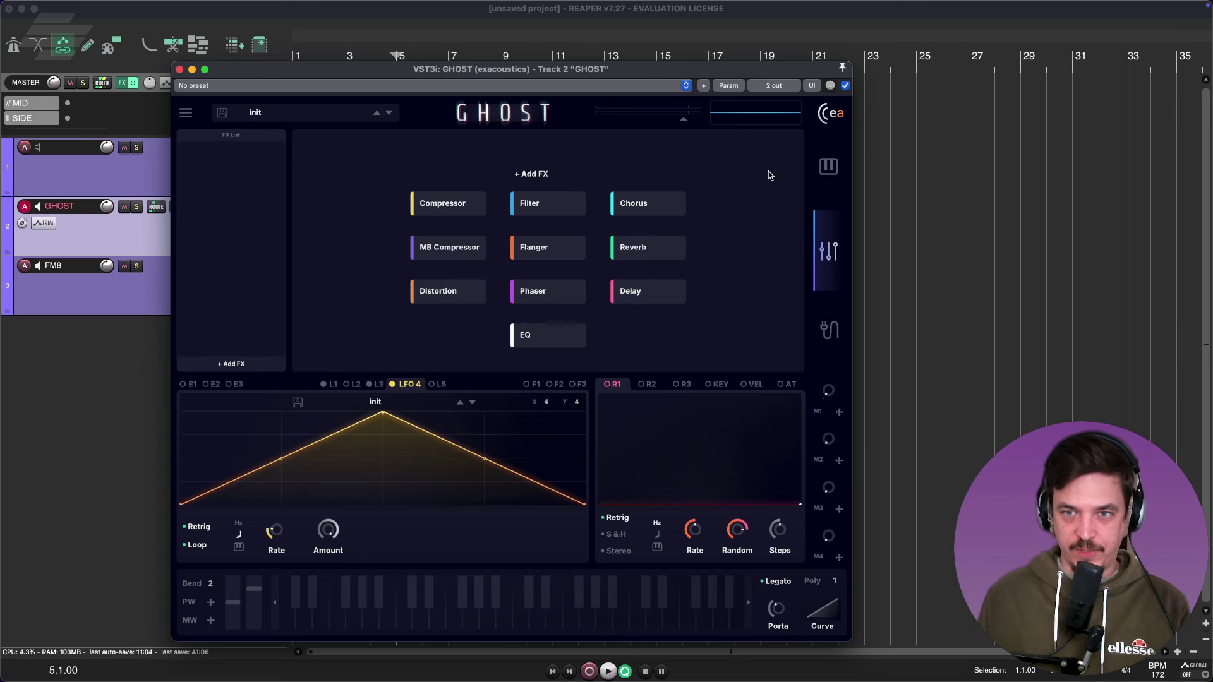
pyautogui.click(829, 166)
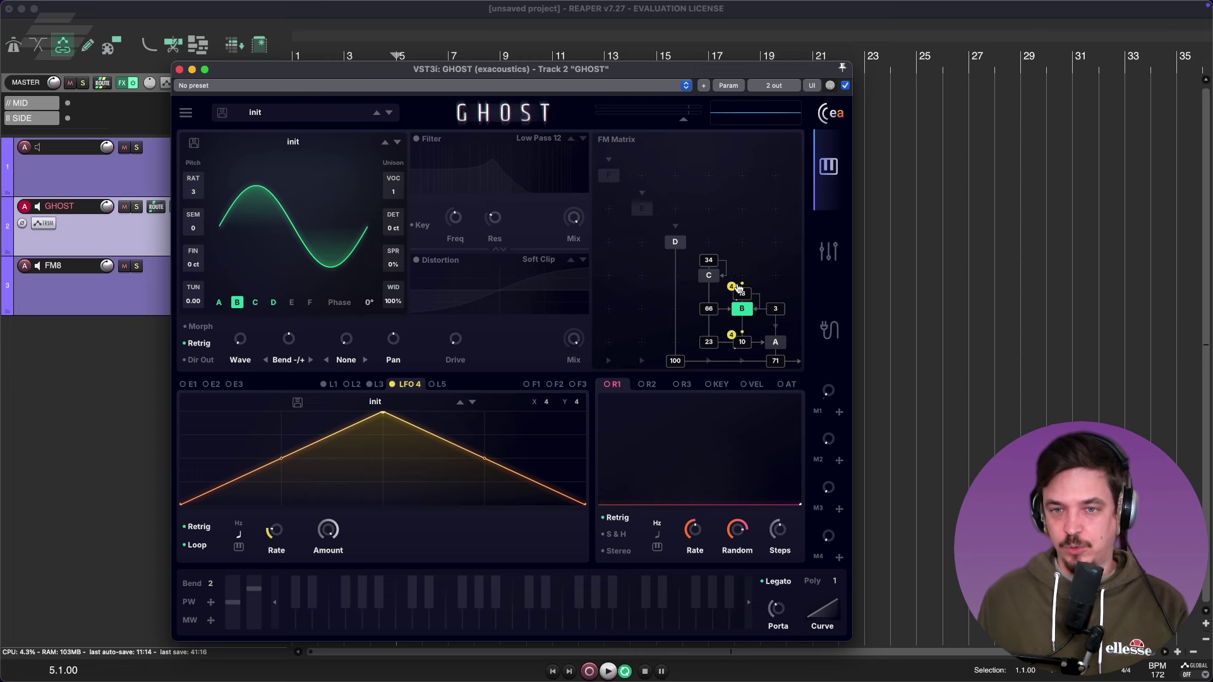
# Set operator A's distortion type to Spaghetti and reduce its mix to about 21%
pyautogui.click(775, 342)
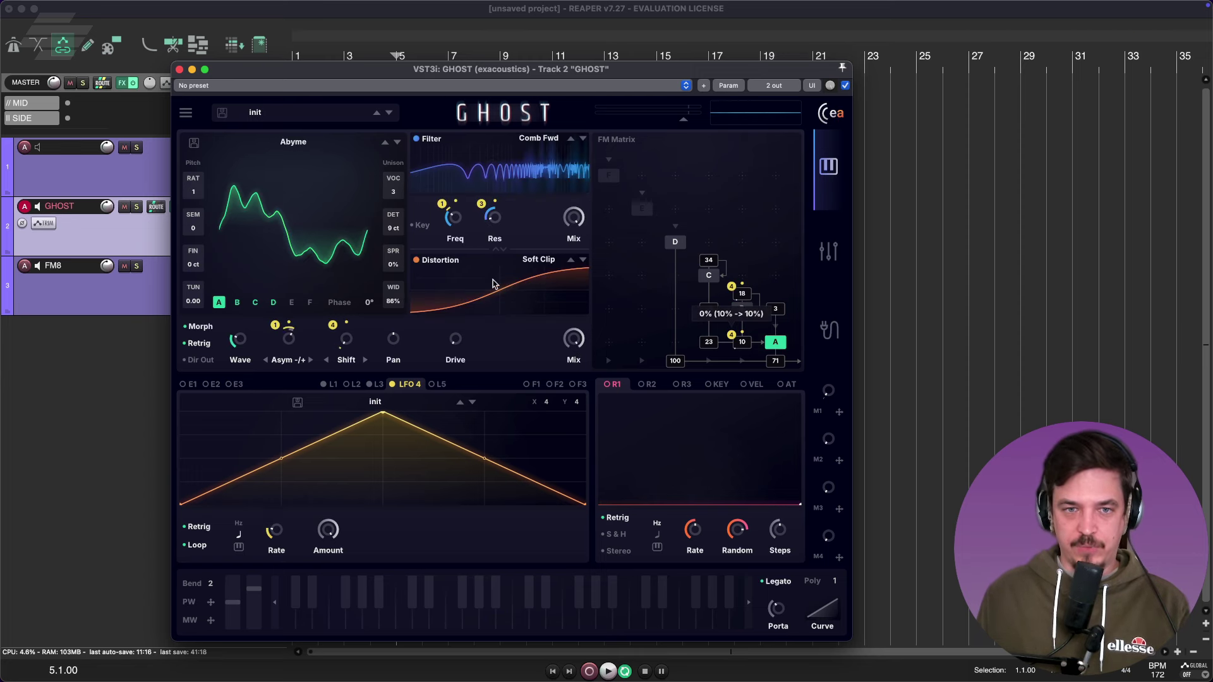
pyautogui.click(582, 260)
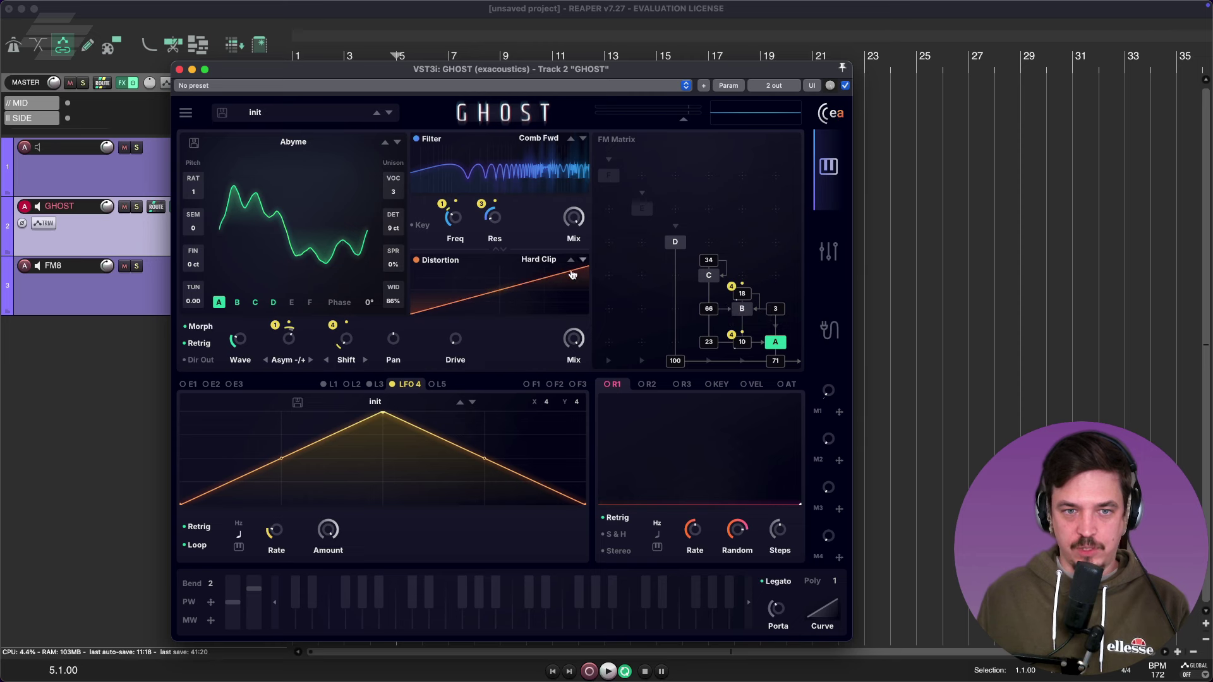
pyautogui.click(547, 262)
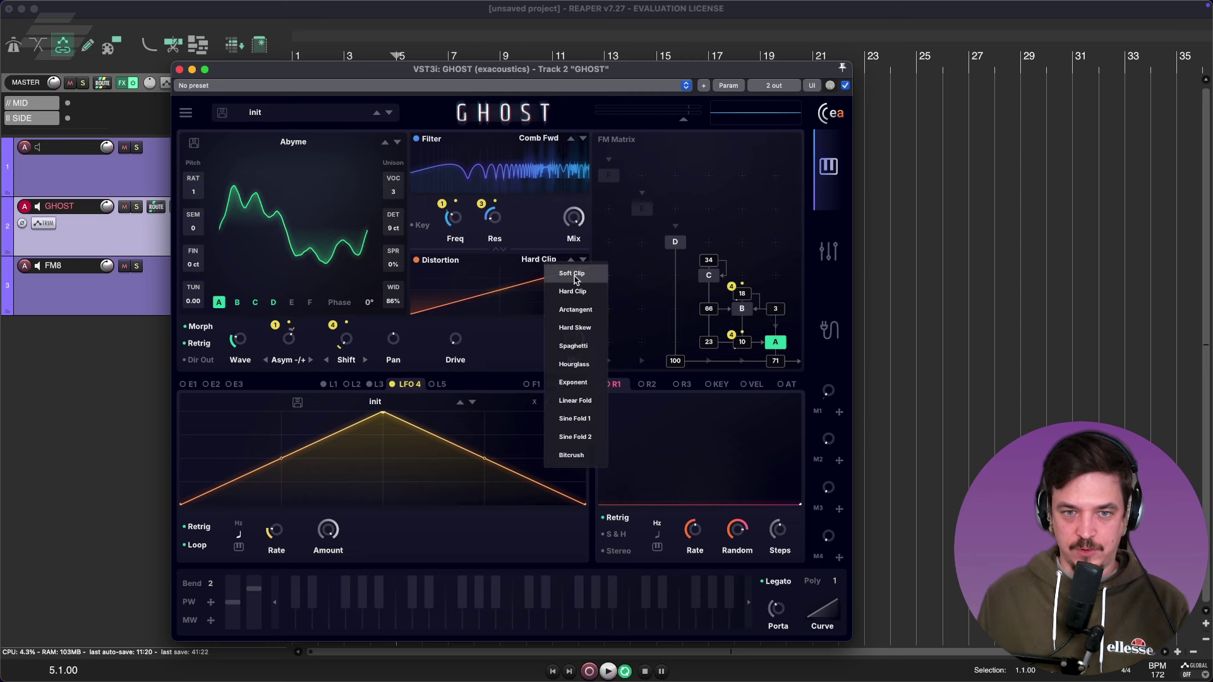
pyautogui.click(574, 347)
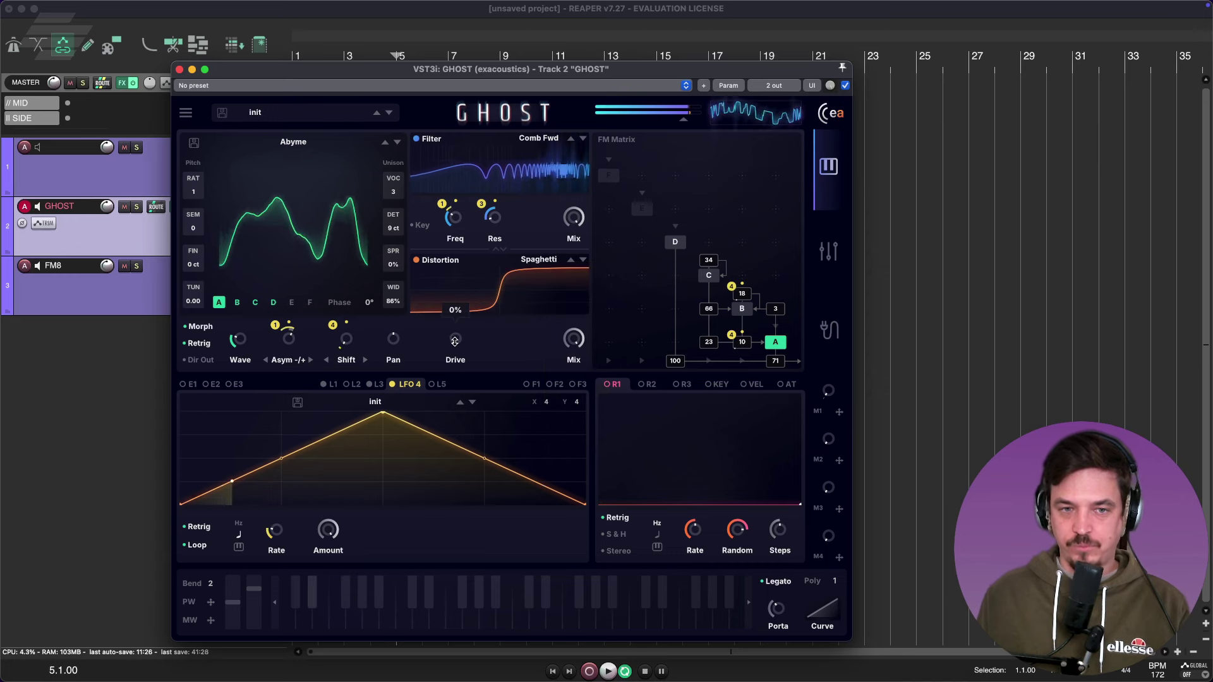
pyautogui.moveTo(561, 339); pyautogui.dragTo(561, 363)
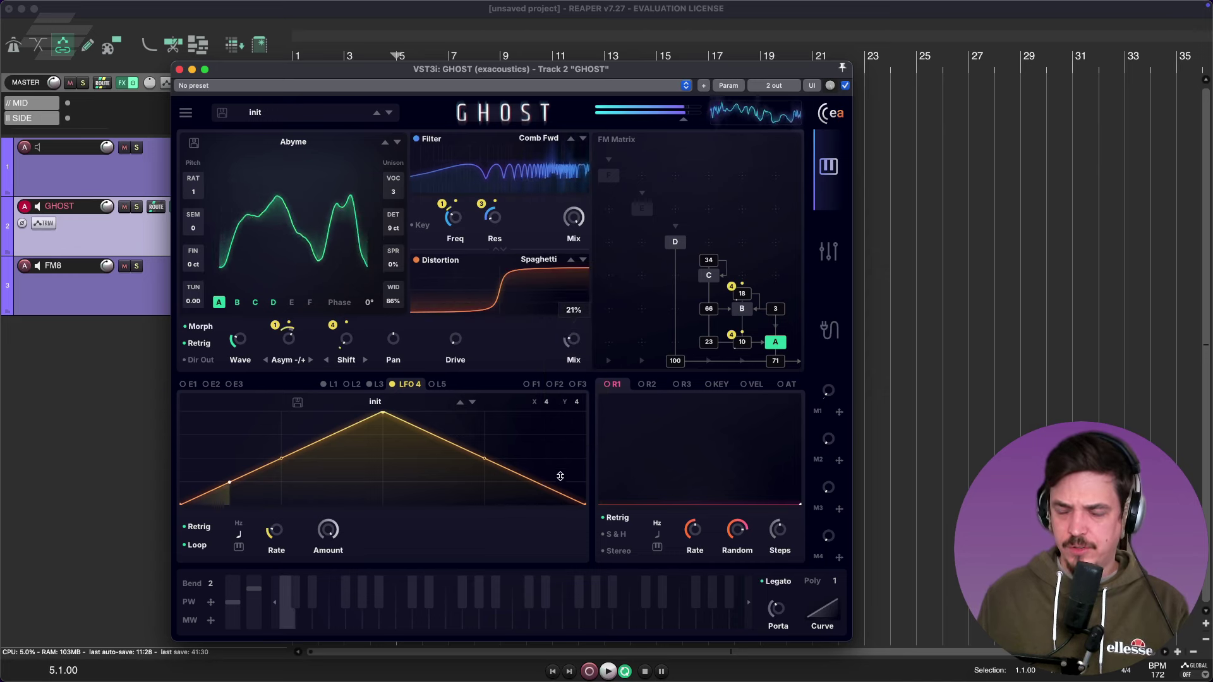
# Toggle operator A's Spaghetti distortion to compare the sound and set its mix to 23%
pyautogui.moveTo(442, 331); pyautogui.dragTo(708, 354)
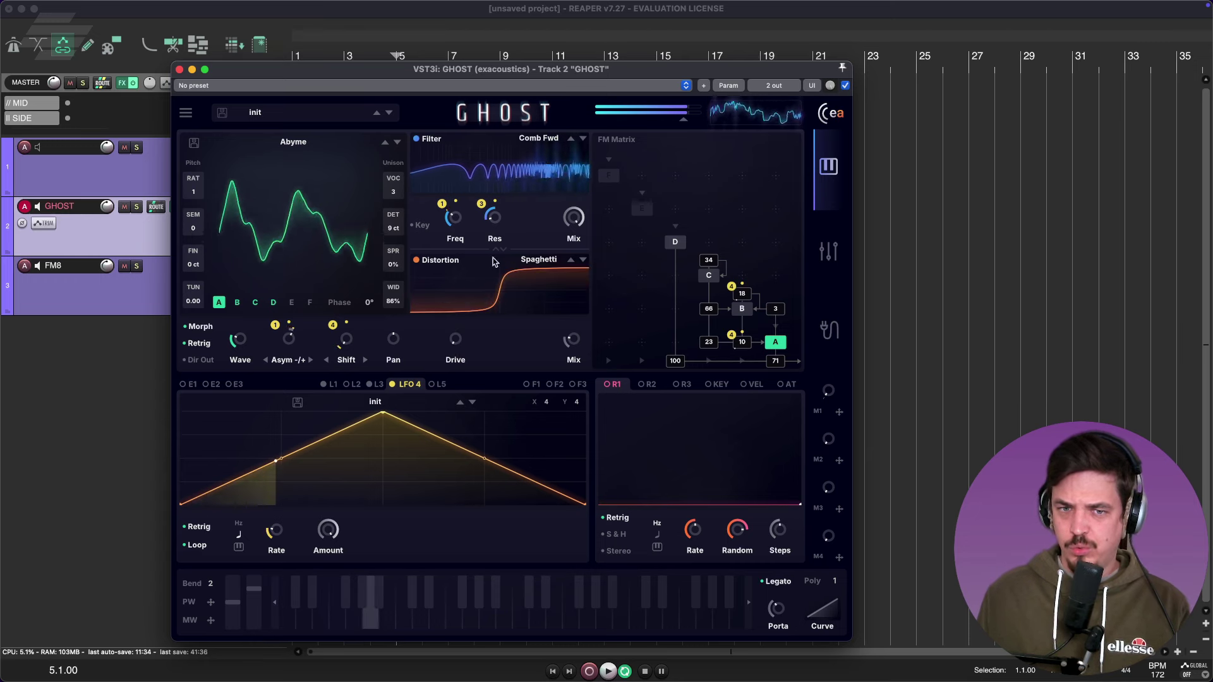
pyautogui.click(432, 264)
pyautogui.click(433, 264)
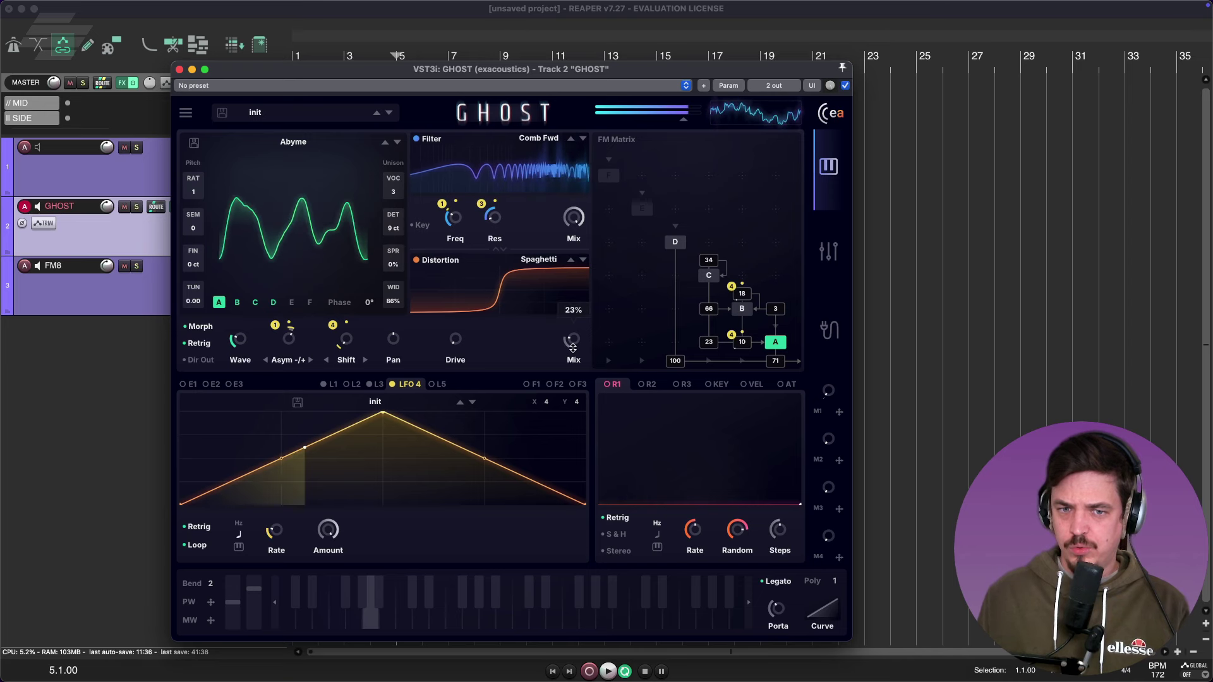
# Turn on operator B's Soft Clip distortion at full mix and return to operator A
pyautogui.click(743, 312)
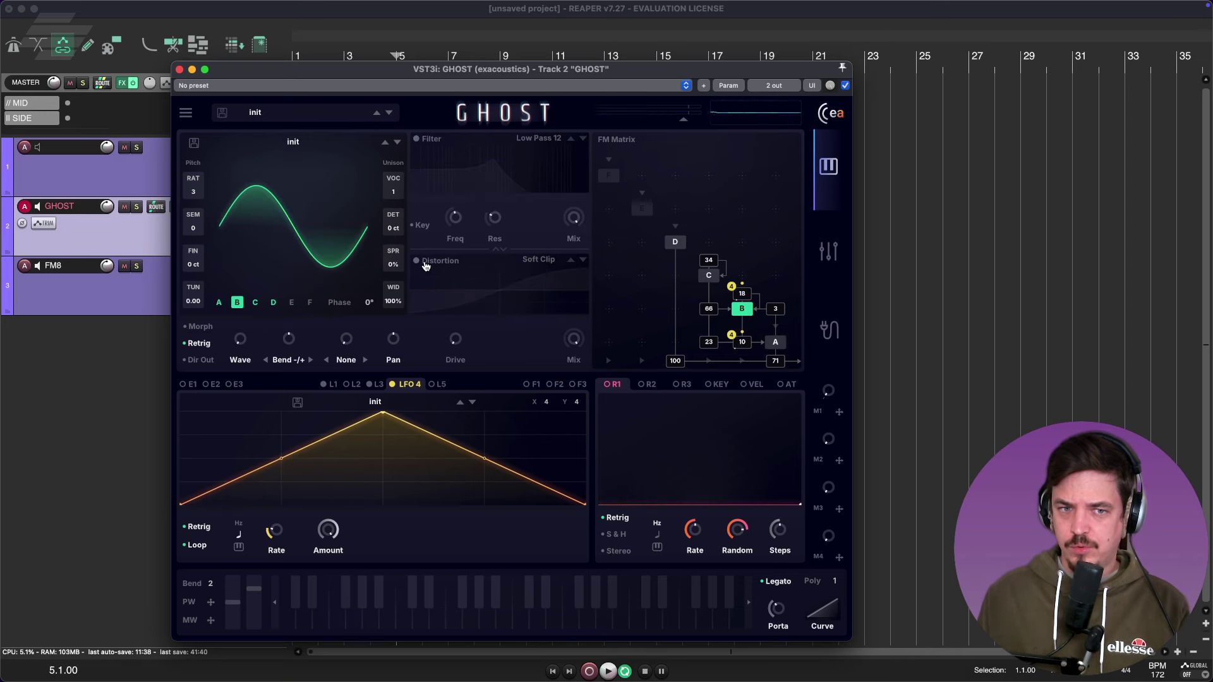
pyautogui.moveTo(457, 340); pyautogui.dragTo(458, 333)
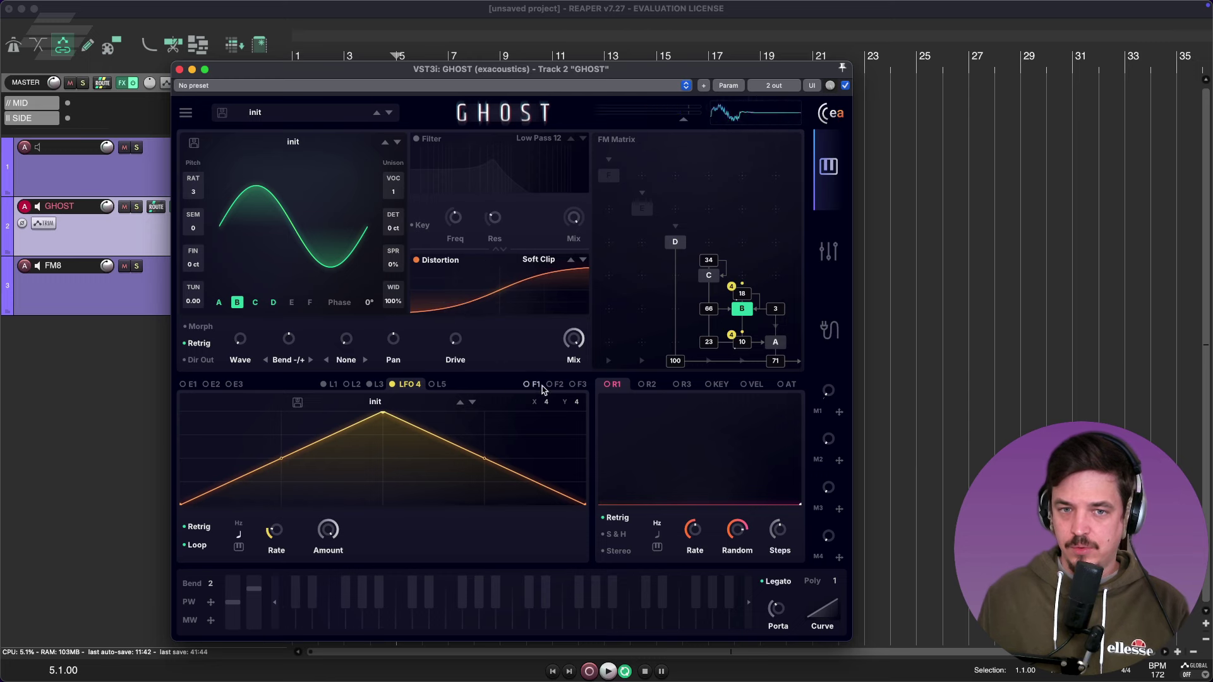
pyautogui.click(774, 344)
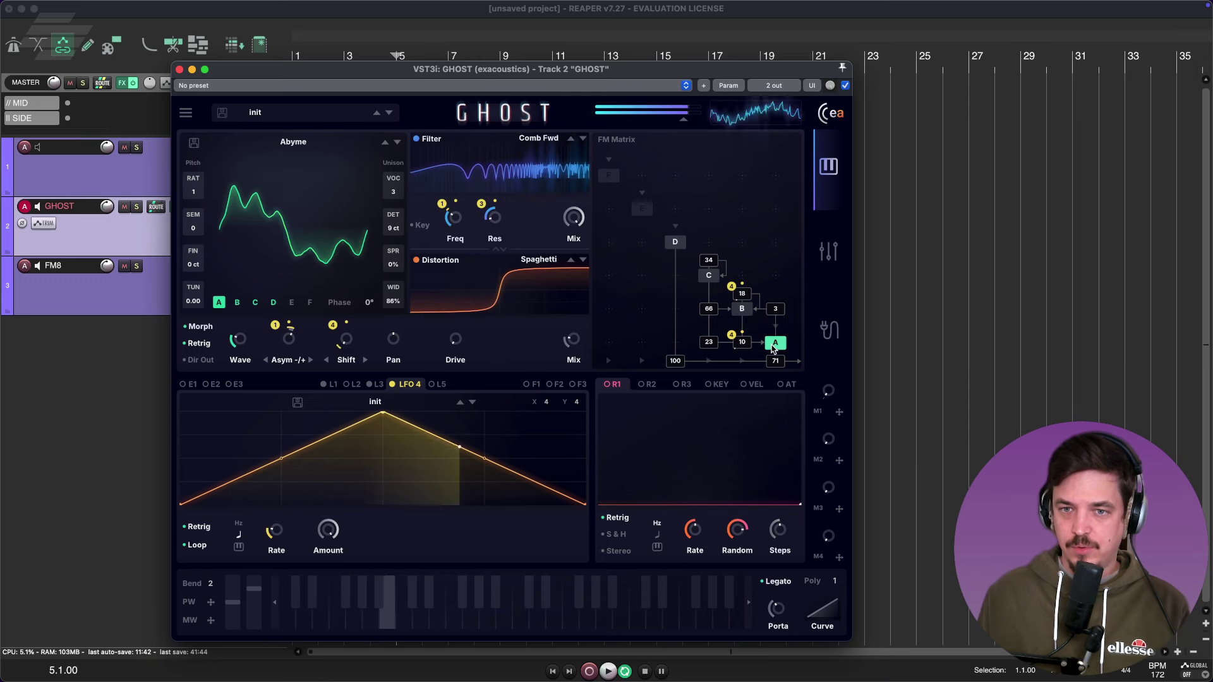
# Turn off operator A's distortion, point out its Dir Out option and select operator D
pyautogui.click(417, 261)
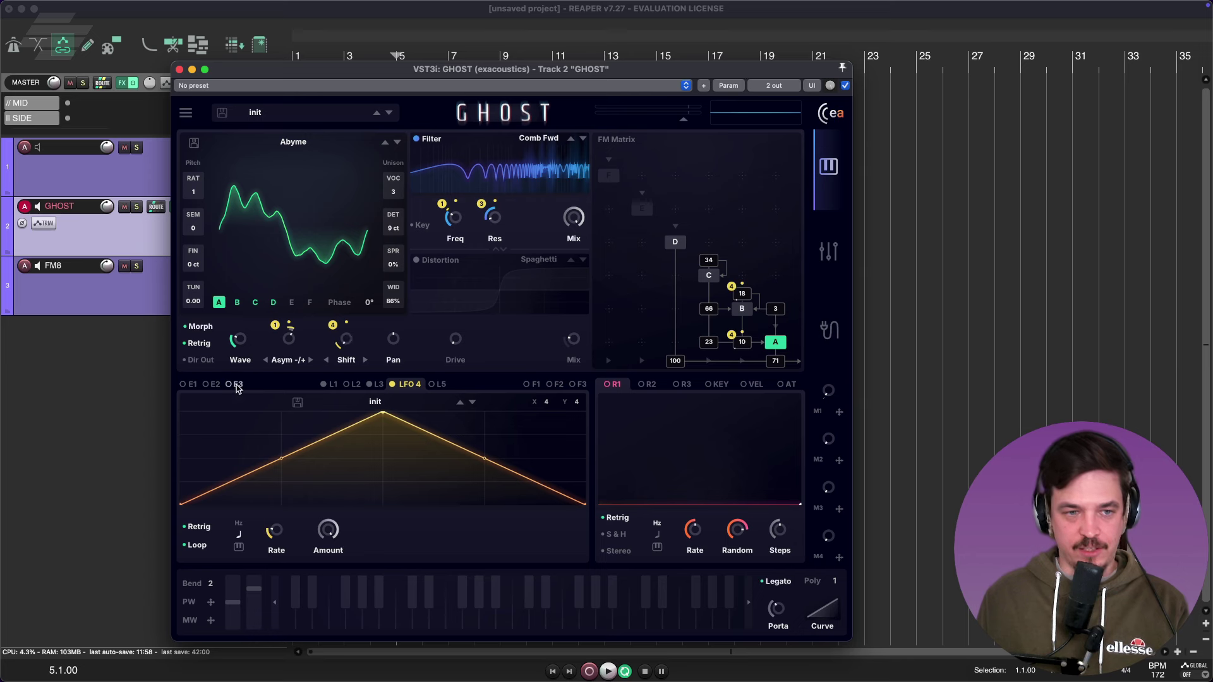
pyautogui.click(201, 360)
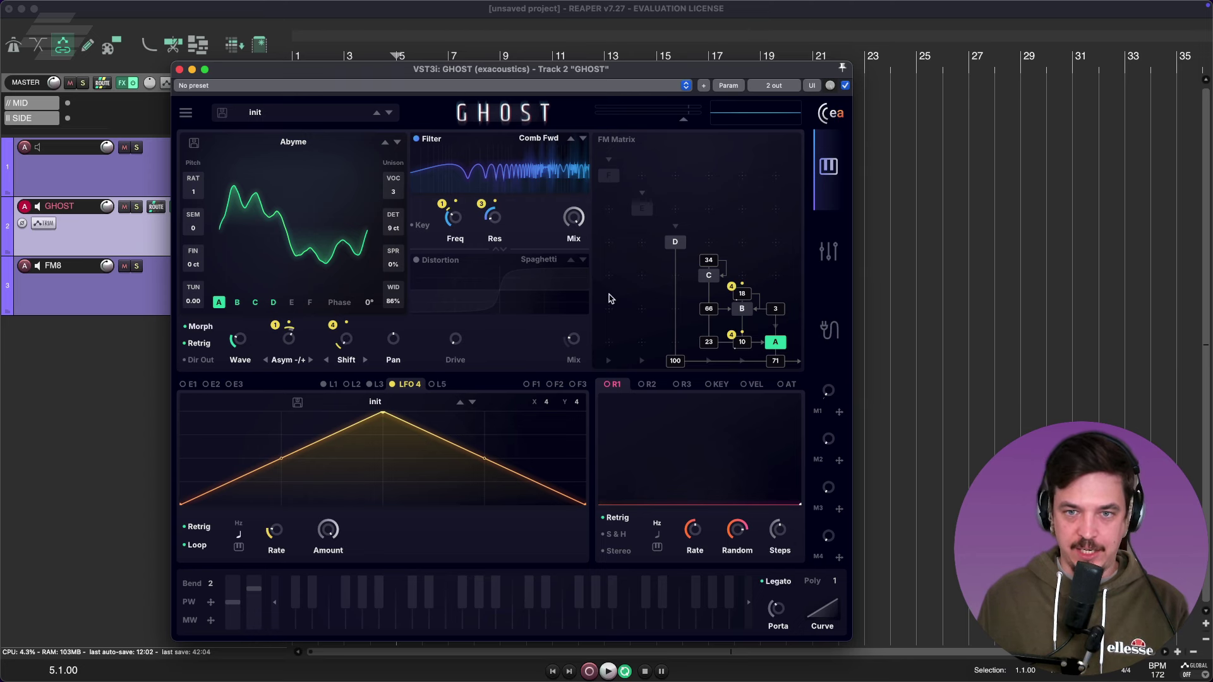
pyautogui.click(676, 243)
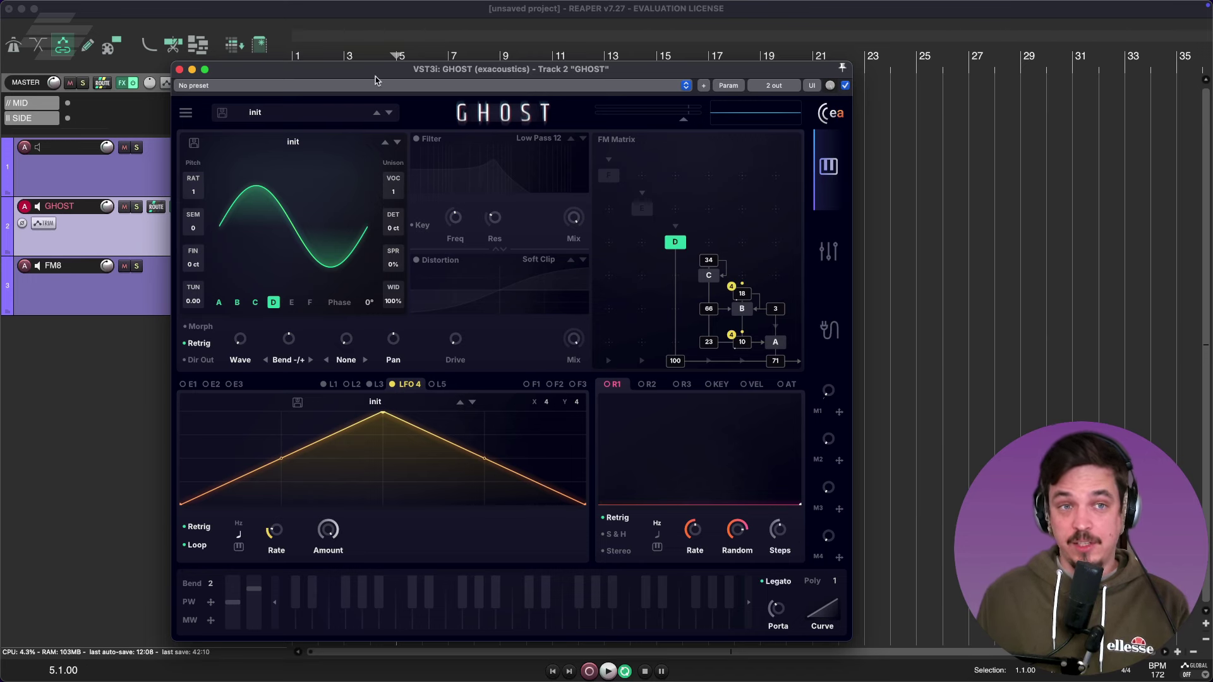
# Add the MAnalyzer plugin to the GHOST track and arrange the analyzer and GHOST windows so both are visible
pyautogui.moveTo(376, 69); pyautogui.dragTo(570, 52)
pyautogui.click(213, 256)
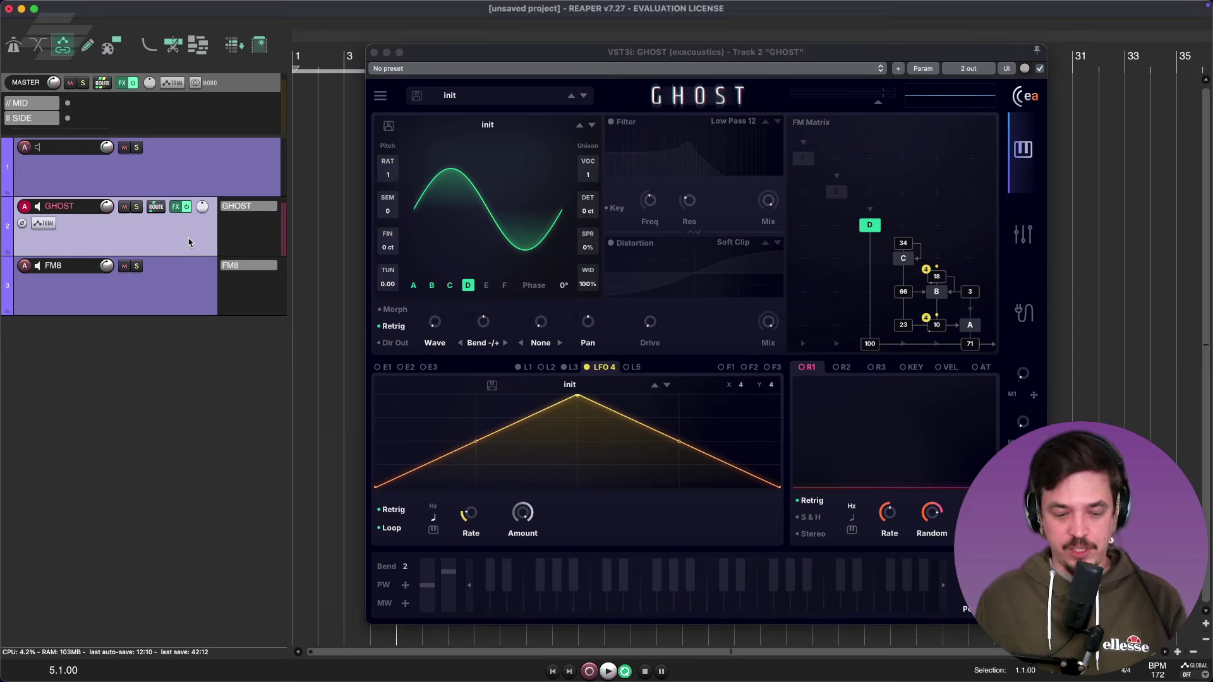
pyautogui.write('man')
pyautogui.press('Down')
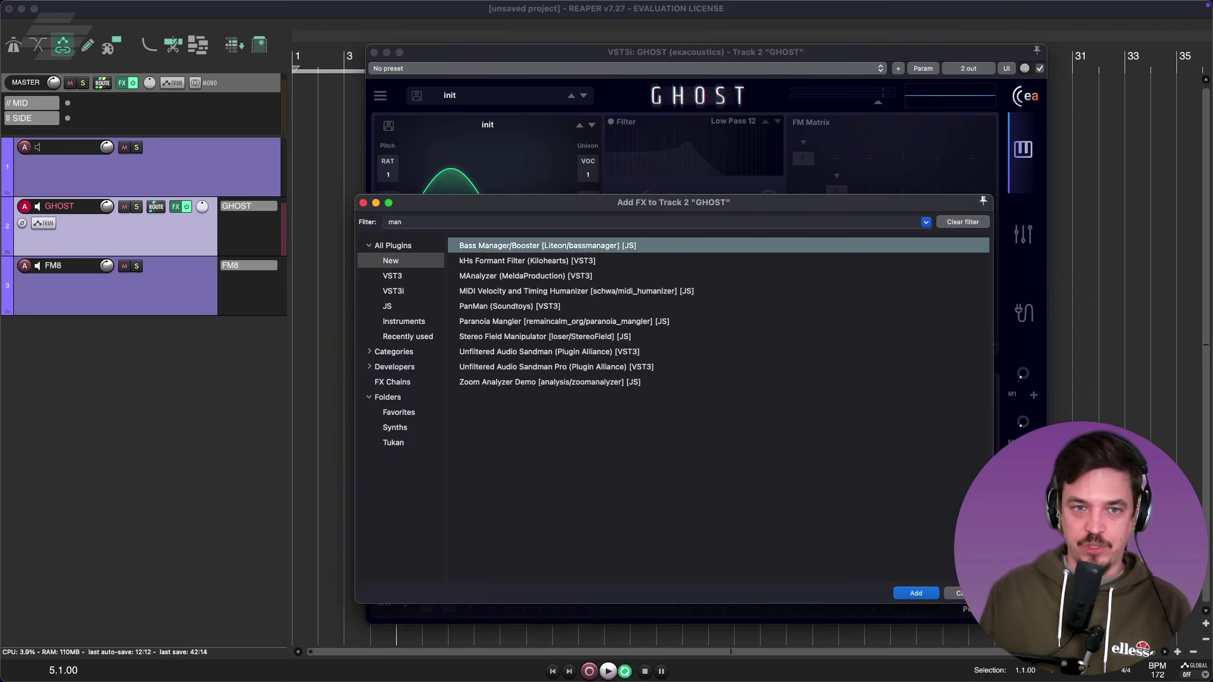
pyautogui.press('Down')
pyautogui.press('Down')
pyautogui.press('Return')
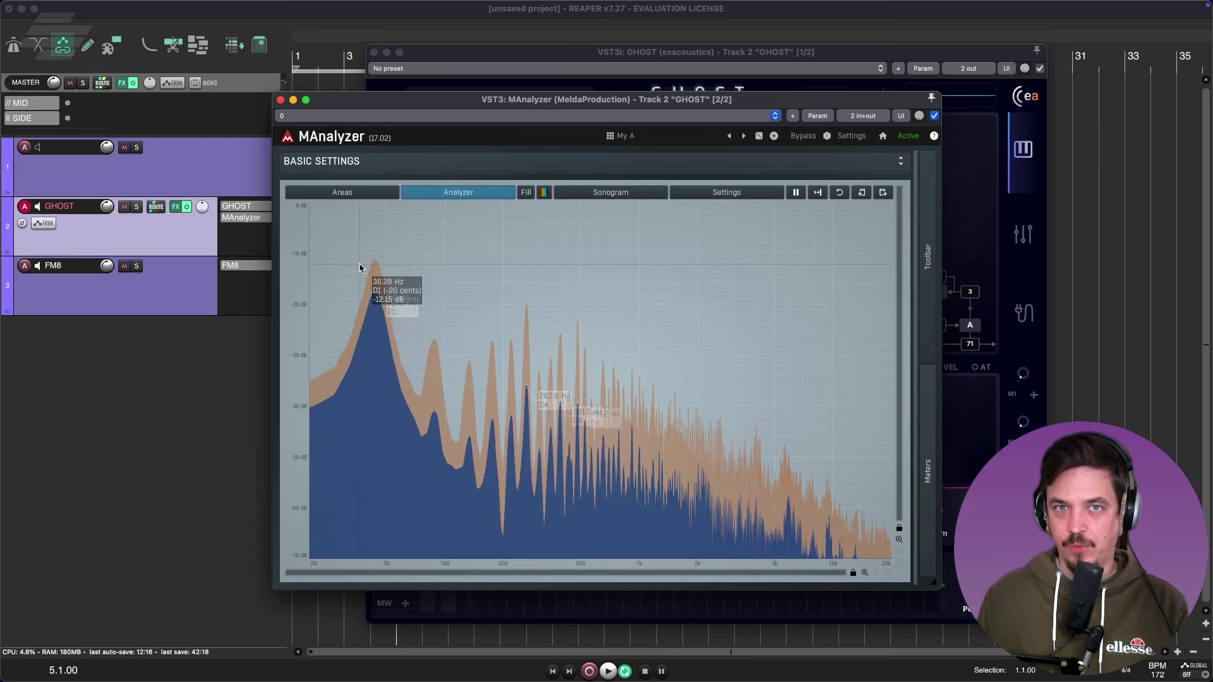
pyautogui.moveTo(487, 103); pyautogui.dragTo(305, 119)
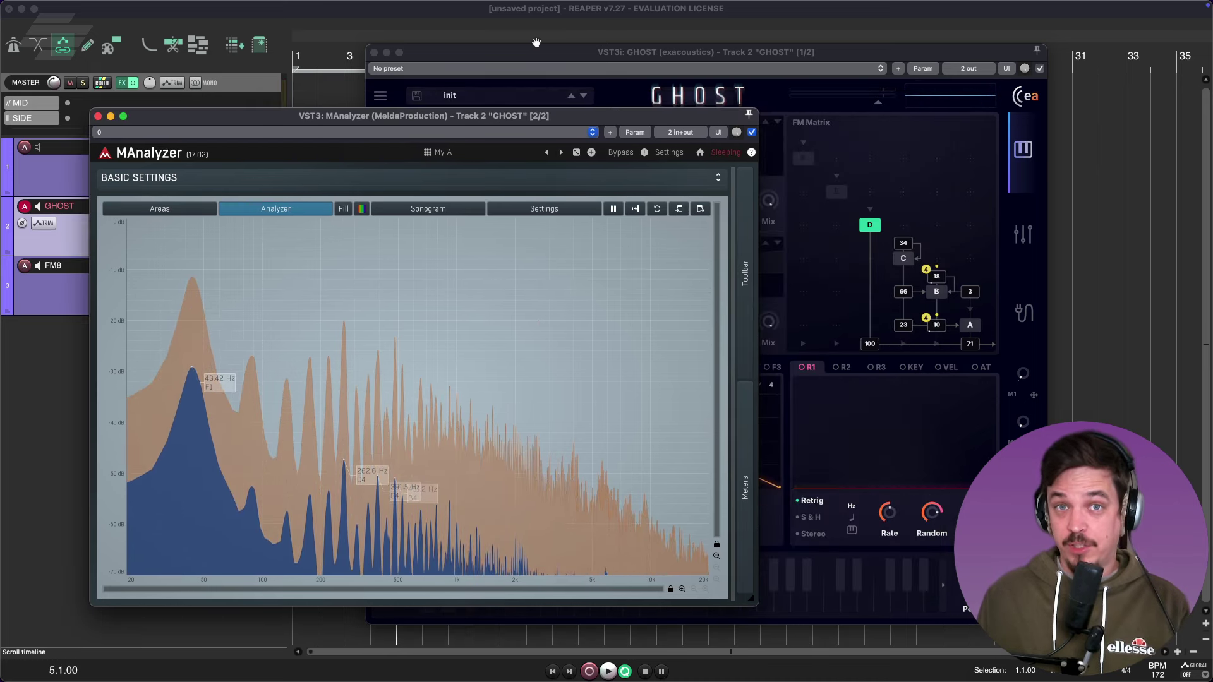
pyautogui.moveTo(517, 53); pyautogui.dragTo(431, 62)
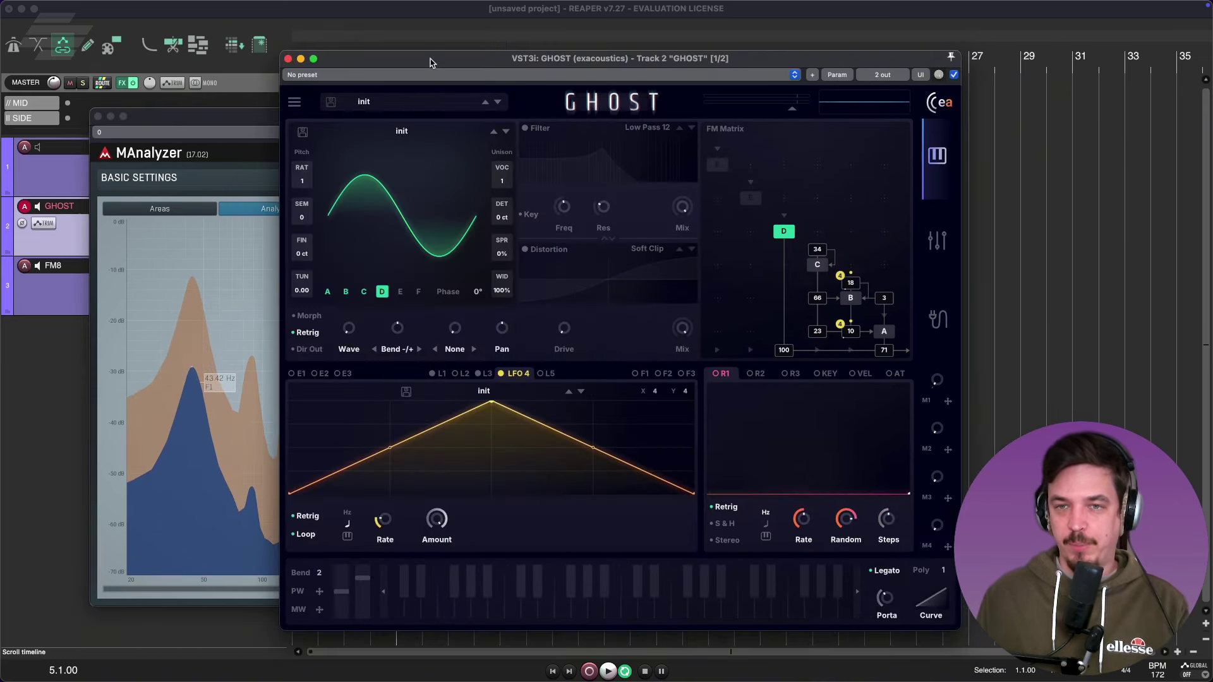
# Toggle operator D off and on to compare the sound, keeping its output level at 100
pyautogui.click(783, 232)
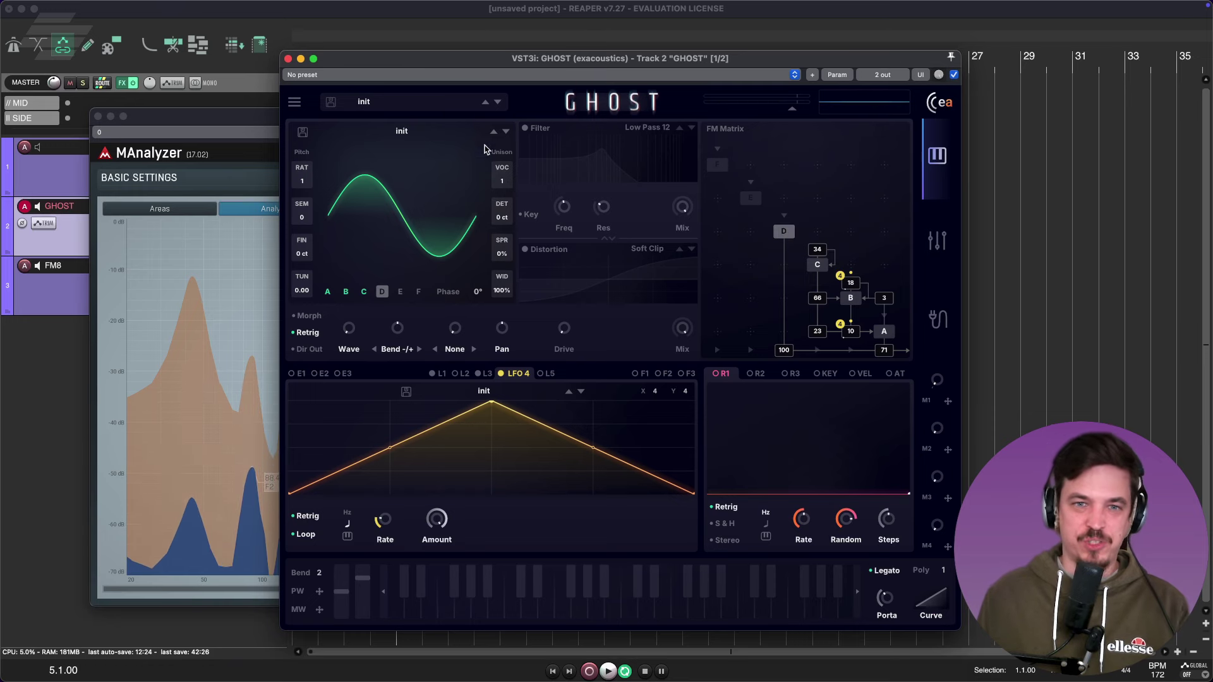
pyautogui.moveTo(568, 68); pyautogui.dragTo(687, 53)
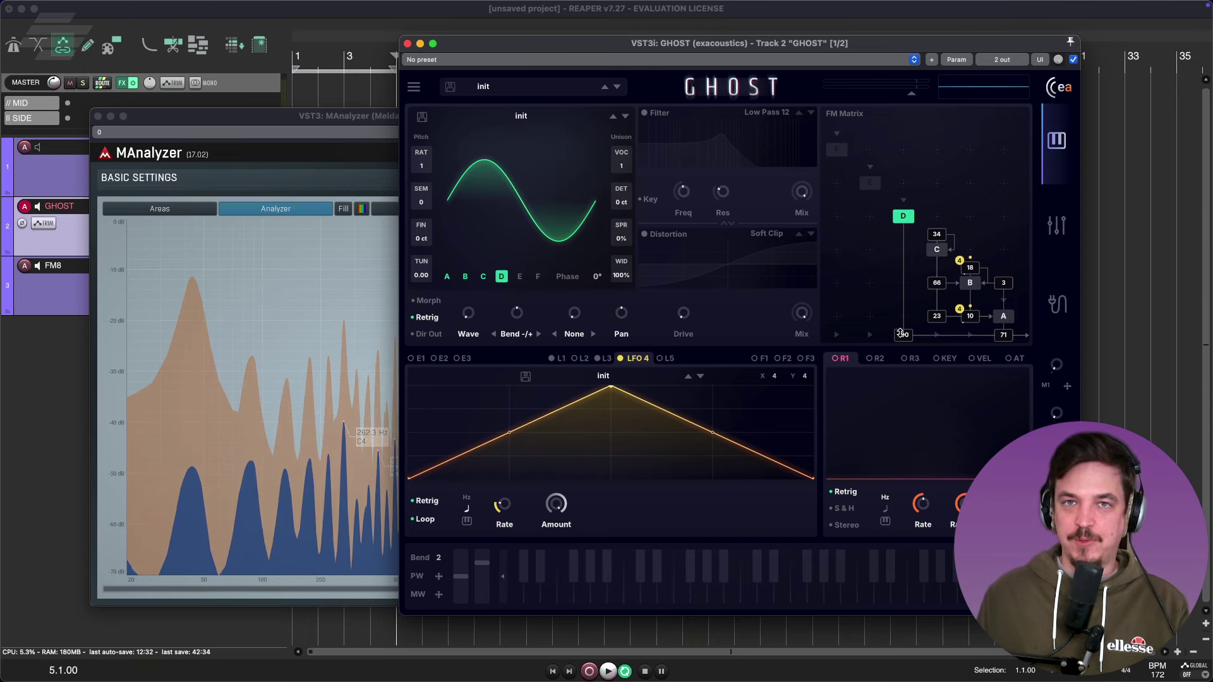
pyautogui.moveTo(895, 333); pyautogui.dragTo(901, 337)
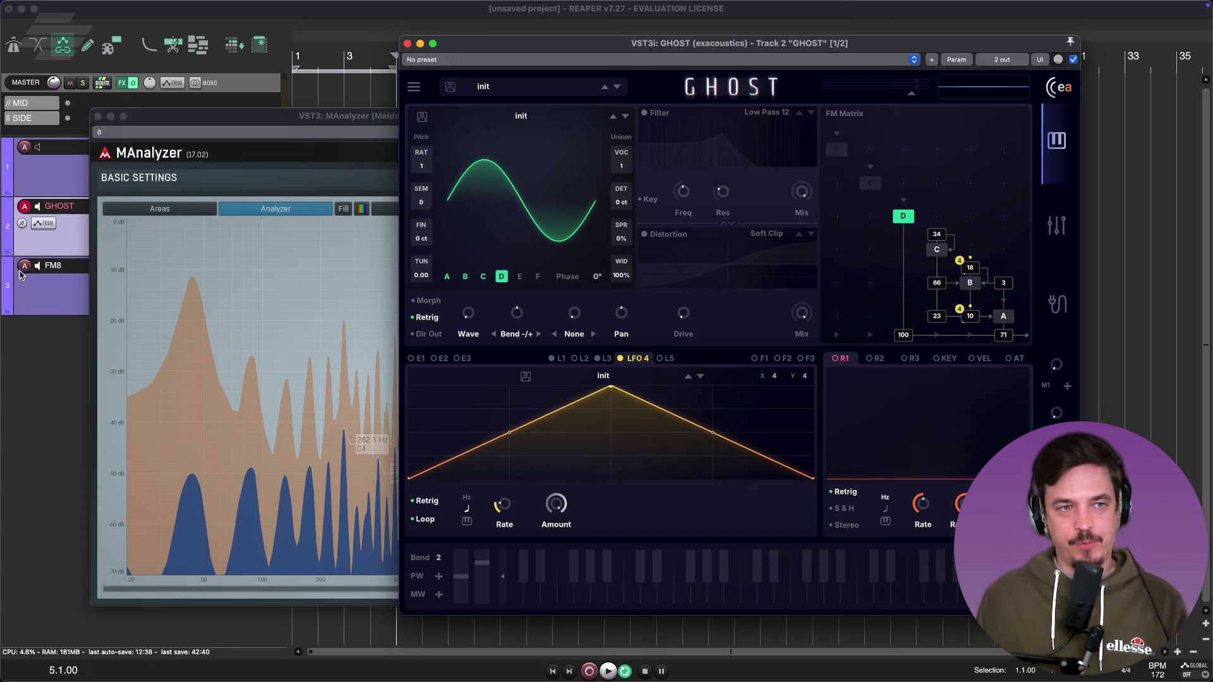
# Switch to FM8 and send operator D to the output at 100, removing C's modulation of F and F's own output
pyautogui.moveTo(200, 111); pyautogui.dragTo(201, 313)
pyautogui.click(268, 271)
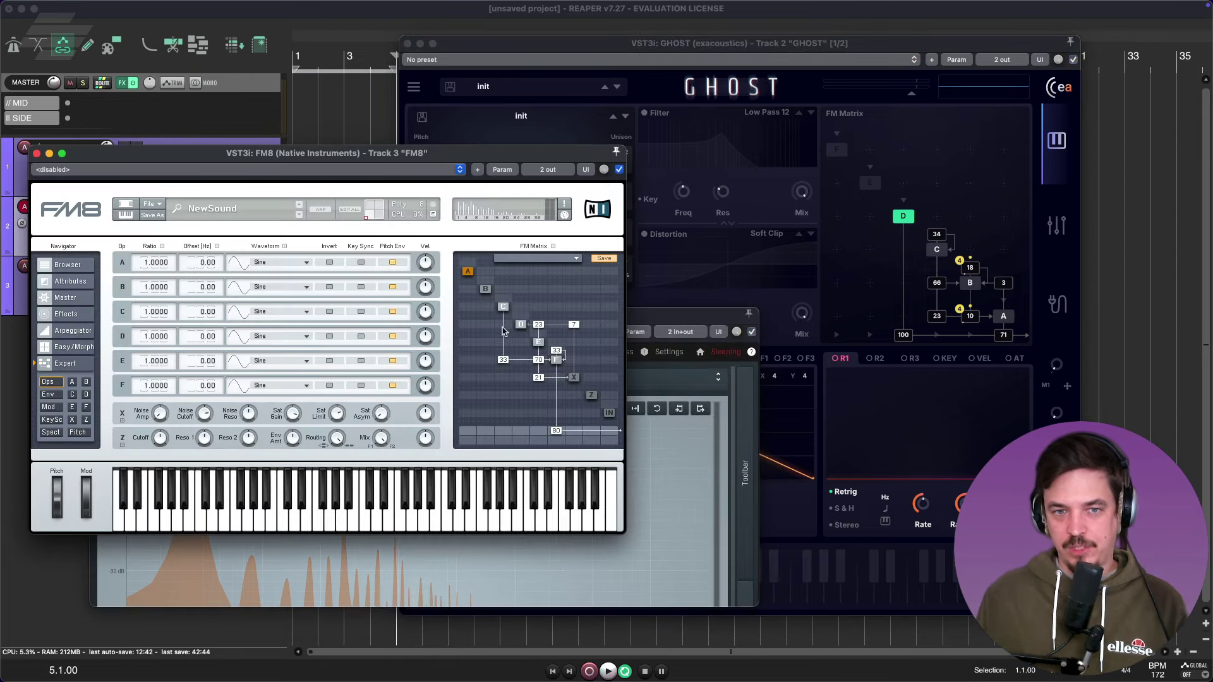
pyautogui.moveTo(503, 360); pyautogui.dragTo(509, 314)
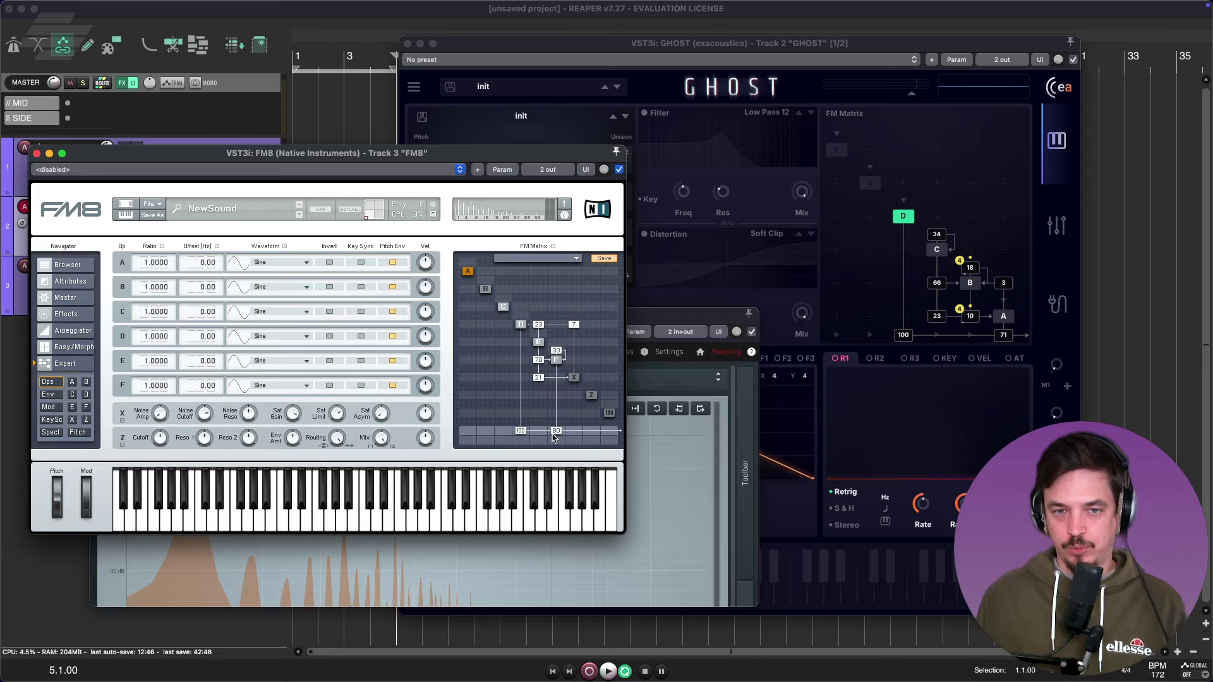
pyautogui.moveTo(554, 431); pyautogui.dragTo(556, 566)
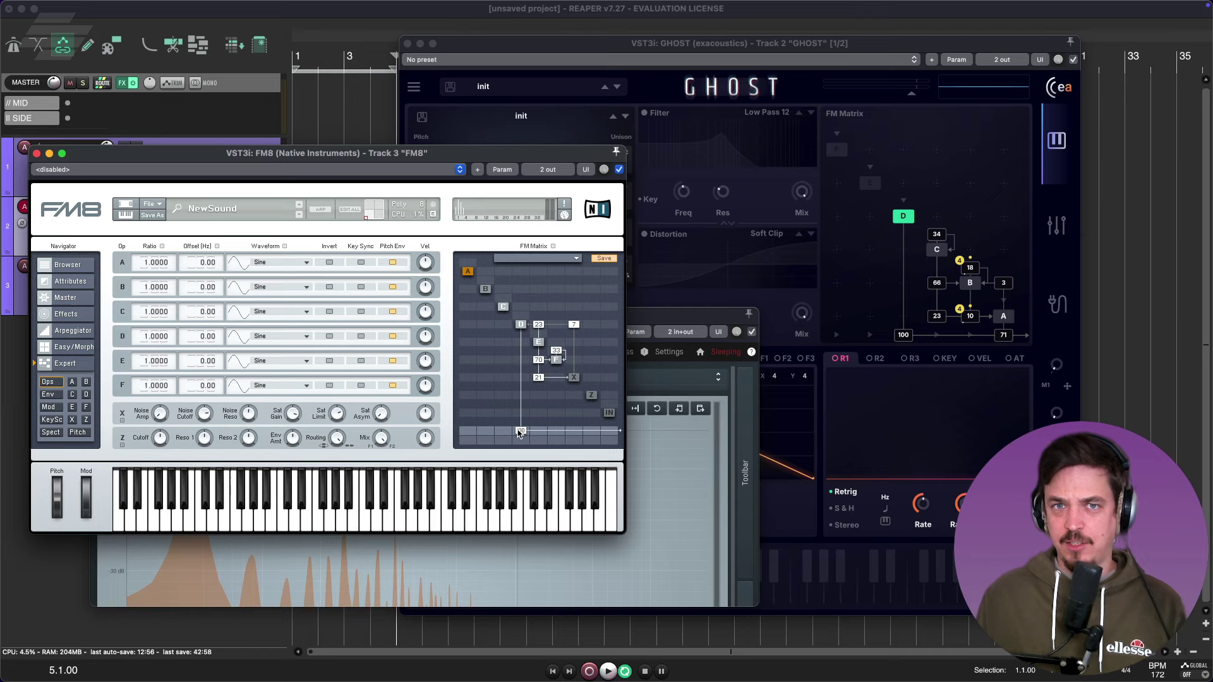
# Reroute FM8's operator D from the output into filter operator Z at 100 and send Z to the output at 100
pyautogui.moveTo(518, 432); pyautogui.dragTo(523, 477)
pyautogui.moveTo(528, 401); pyautogui.dragTo(563, 267)
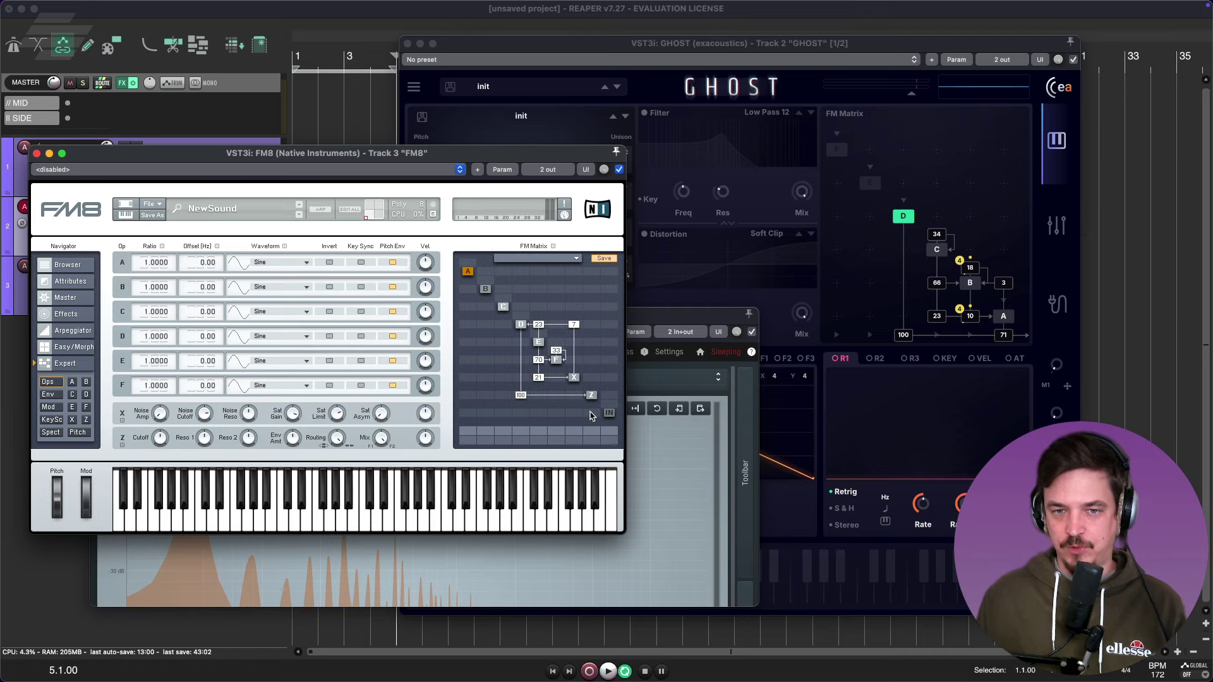
pyautogui.moveTo(591, 430); pyautogui.dragTo(590, 315)
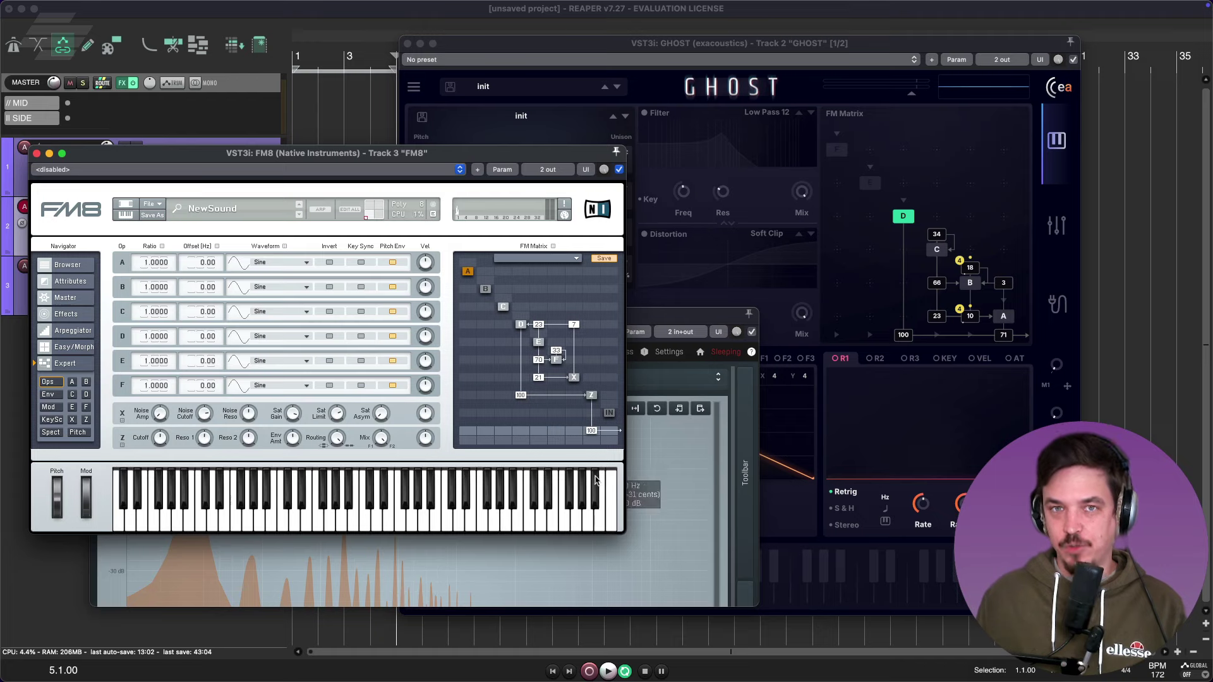
# In GHOST, vary operator D's output level, restore it to 100 and glance at the FX page
pyautogui.click(823, 47)
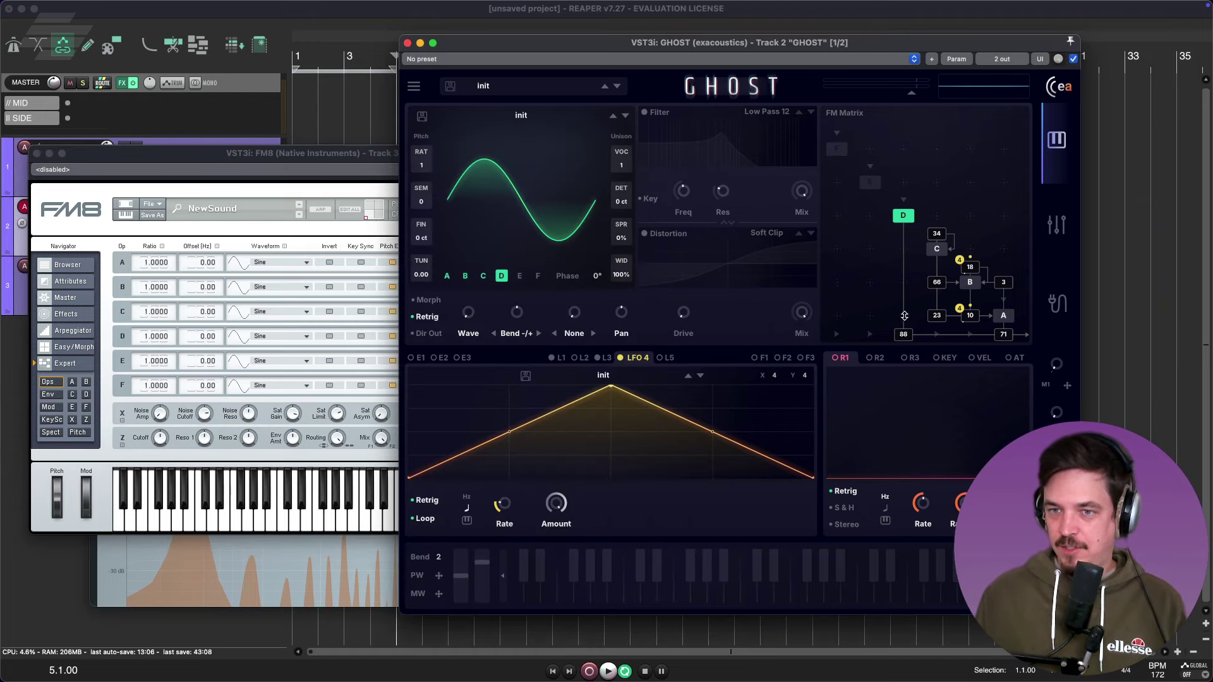
pyautogui.moveTo(905, 316); pyautogui.dragTo(912, 420)
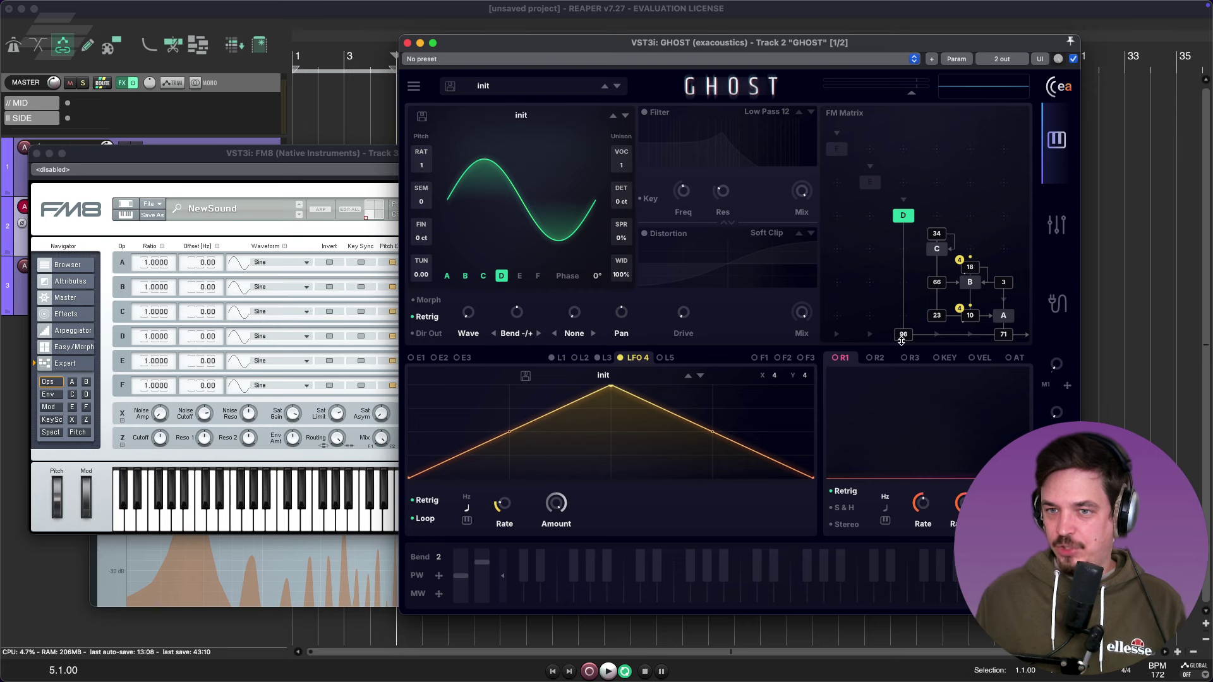
pyautogui.moveTo(902, 341); pyautogui.dragTo(905, 285)
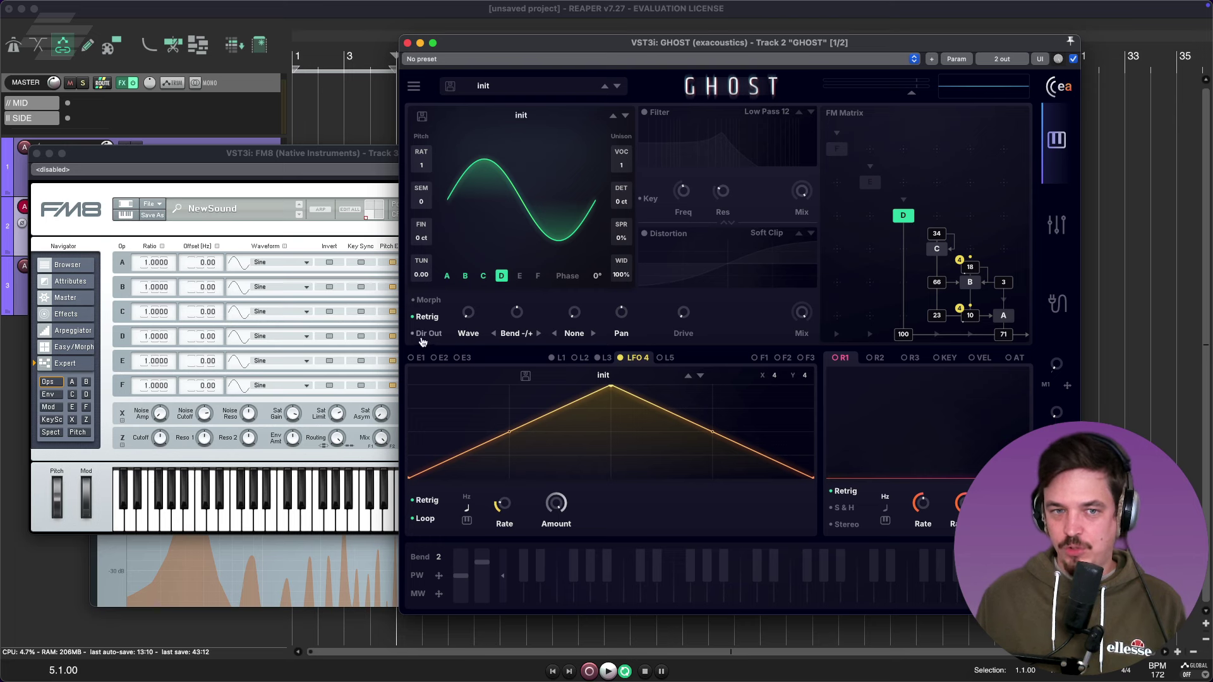
pyautogui.click(1066, 242)
pyautogui.click(1057, 140)
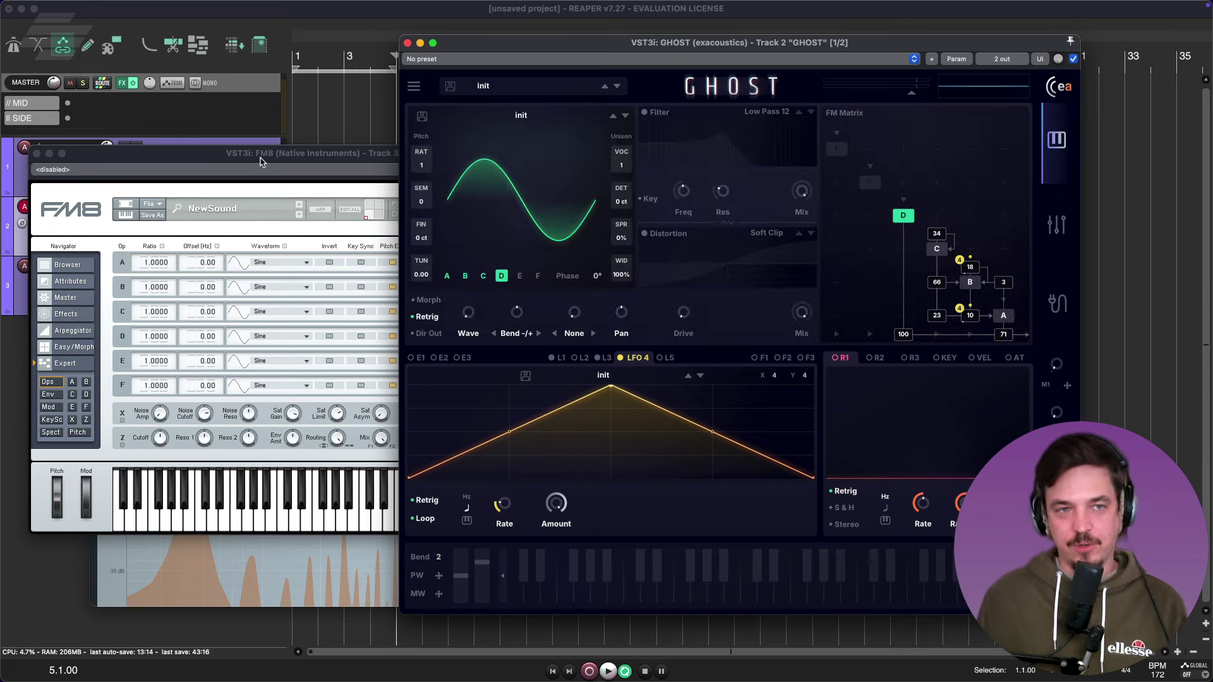
# Close FM8 and examine GHOST's low-frequency spectrum in an enlarged MAnalyzer window, closing the analyzer window when done
pyautogui.click(9, 245)
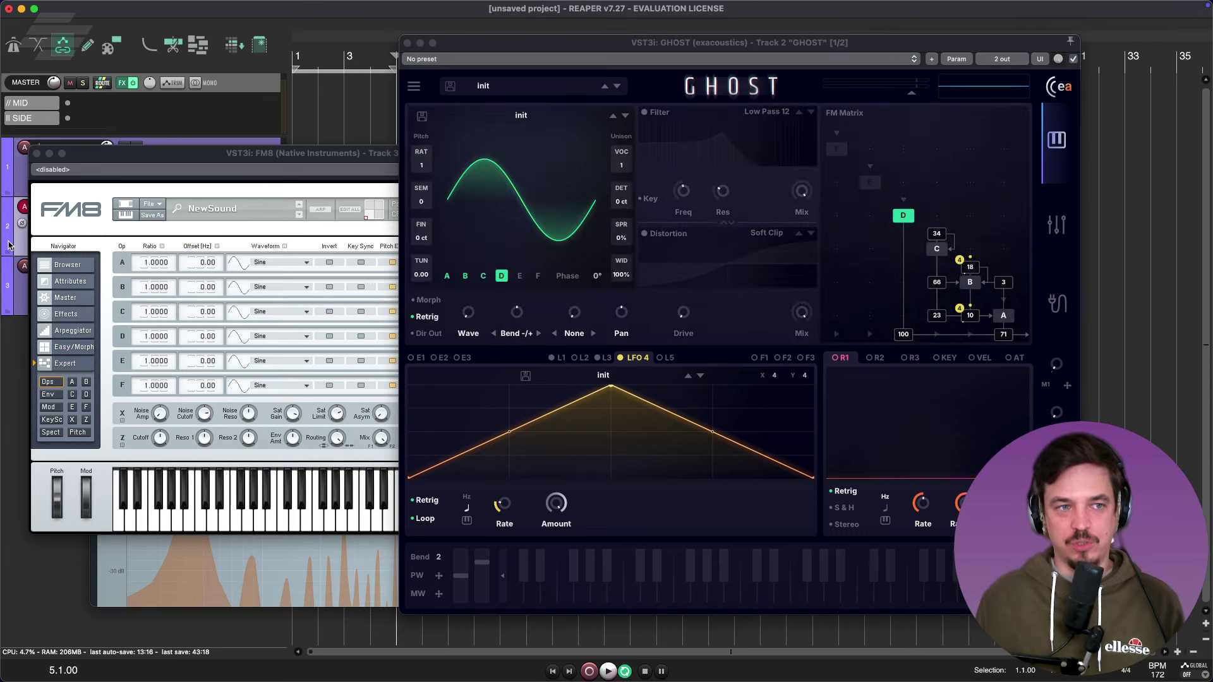
pyautogui.click(36, 154)
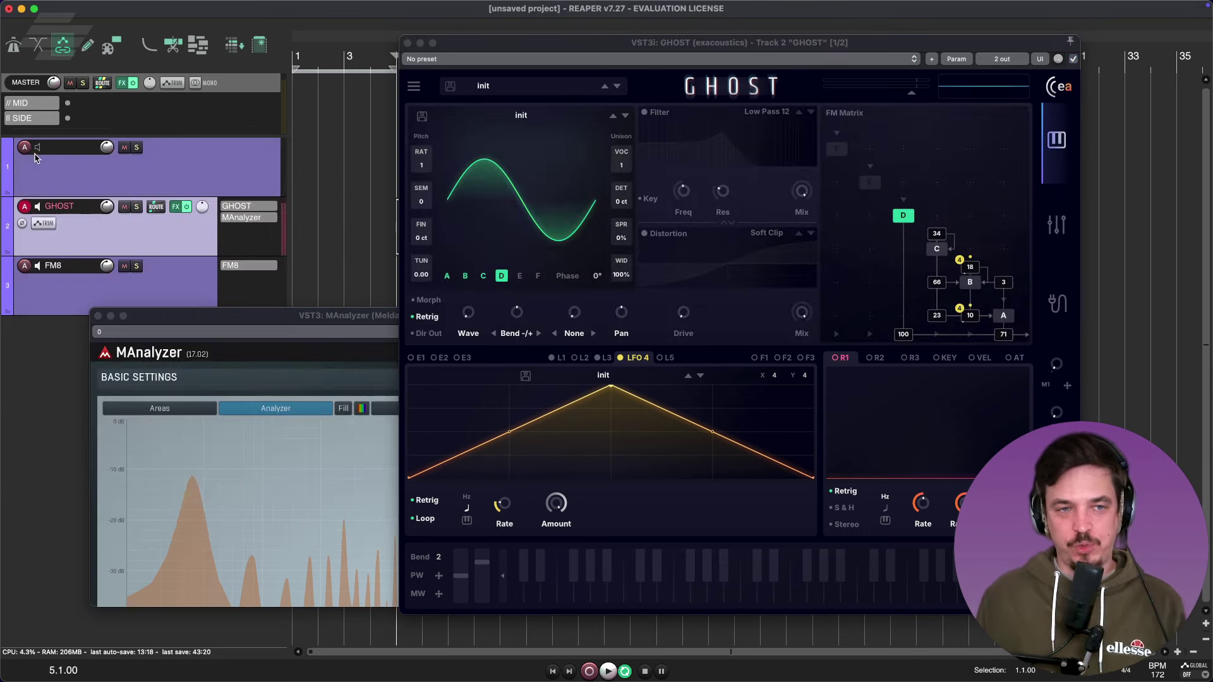
pyautogui.moveTo(215, 315); pyautogui.dragTo(222, 76)
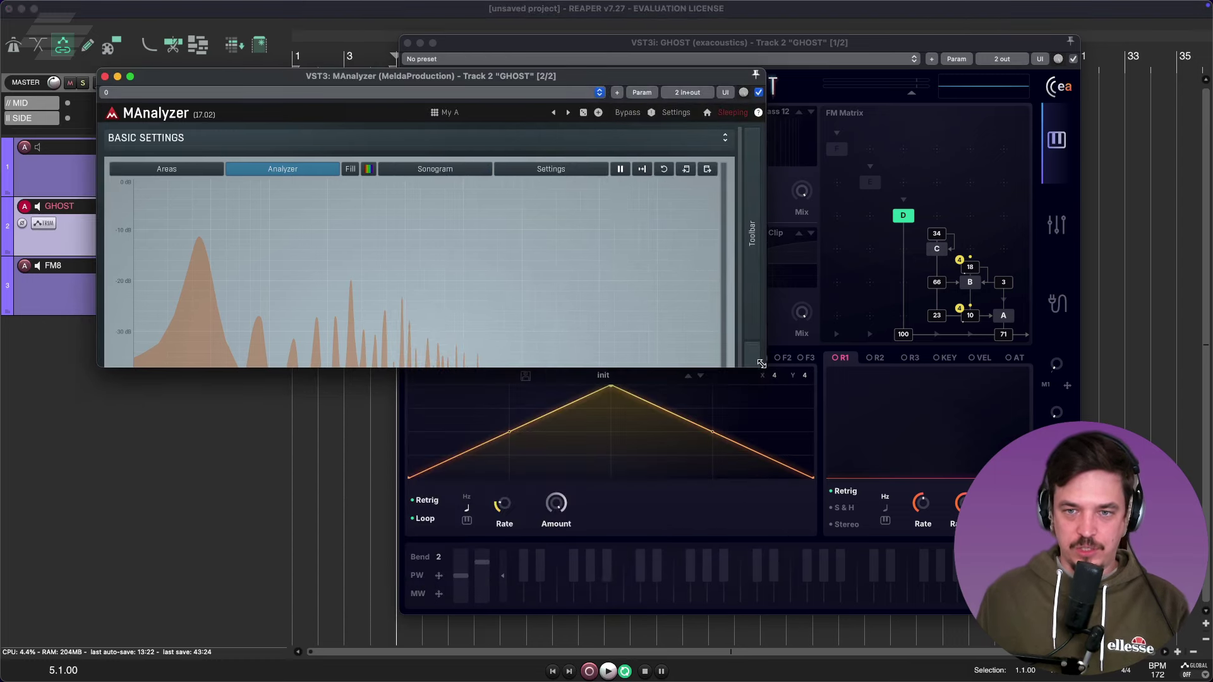
pyautogui.moveTo(761, 364); pyautogui.dragTo(765, 604)
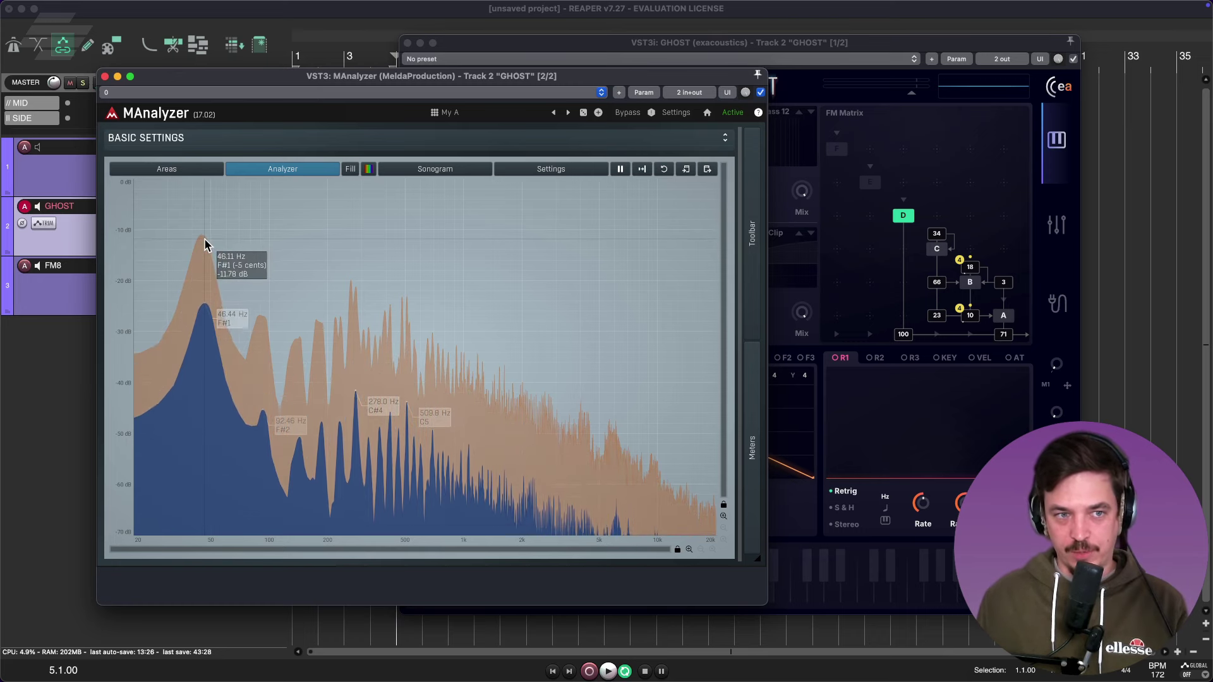
pyautogui.click(105, 76)
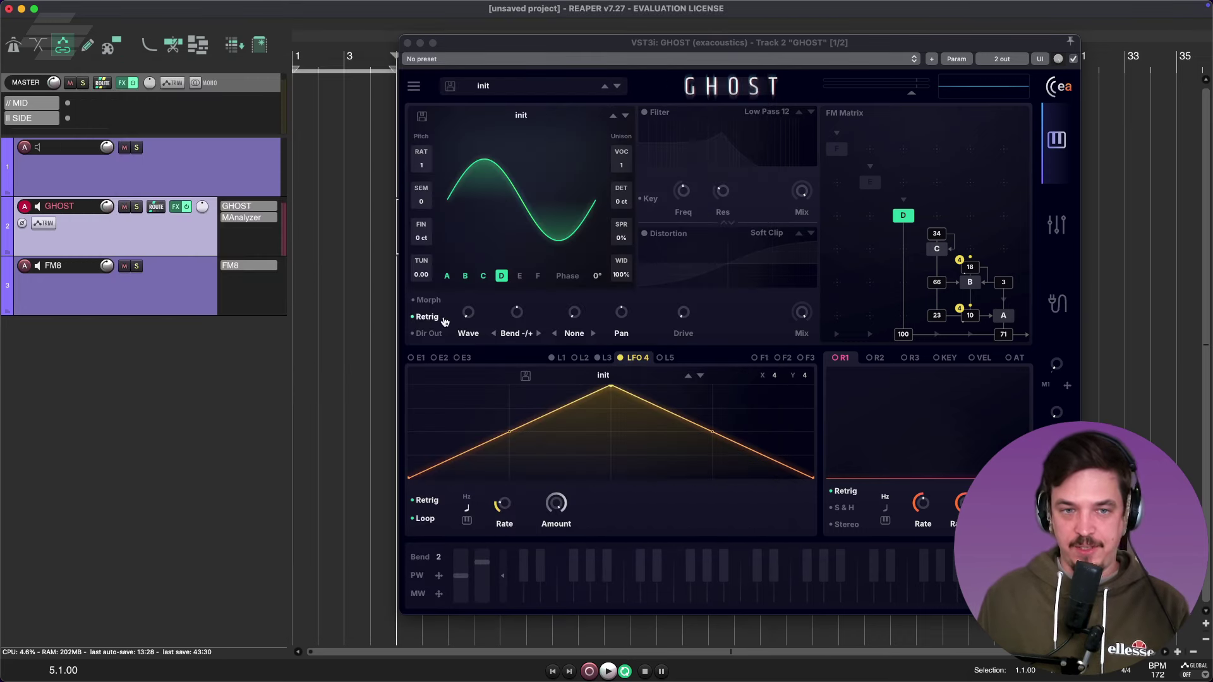
# Turn on wavetable morphing for operator D
pyautogui.click(435, 301)
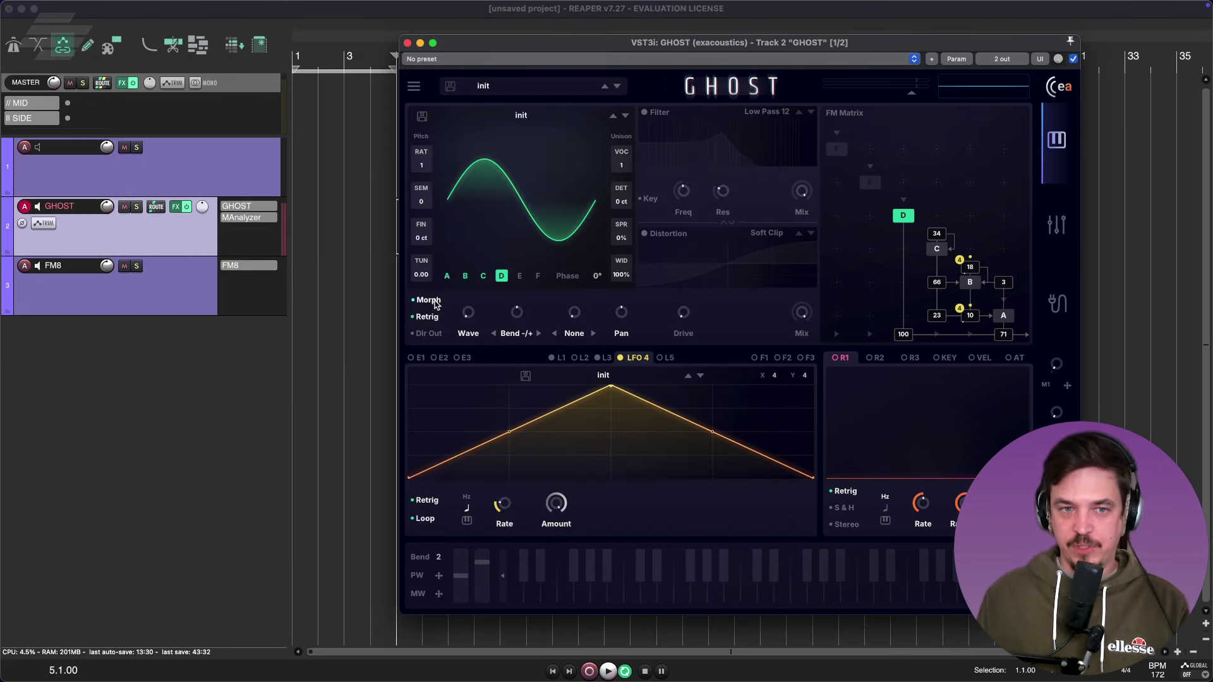
pyautogui.click(435, 302)
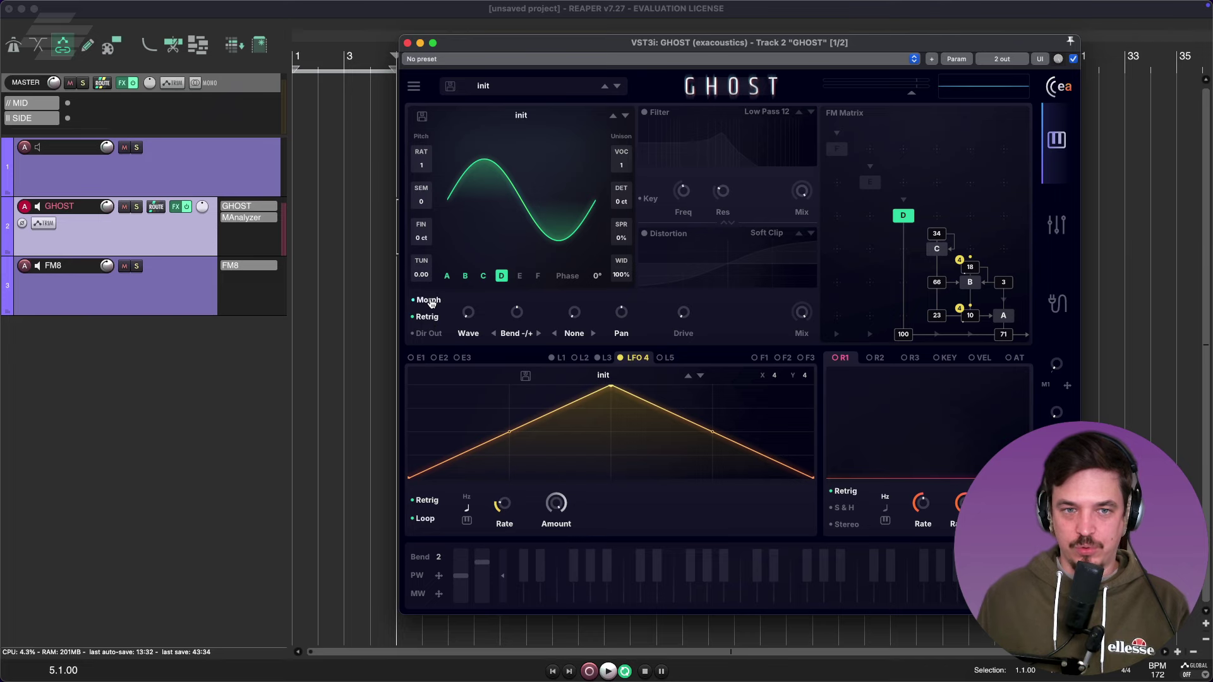
# Move the GHOST window clear of the webcam area, show envelope 1's settings and zoom out its graph
pyautogui.moveTo(790, 45); pyautogui.dragTo(573, 38)
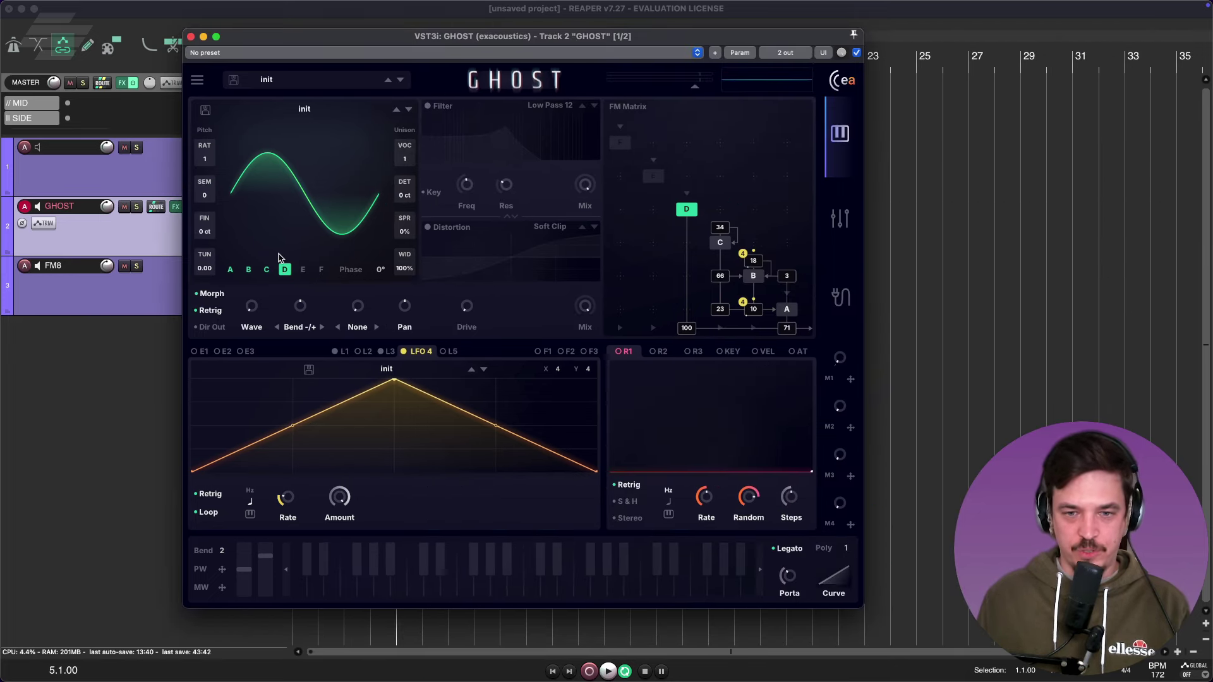
pyautogui.click(203, 352)
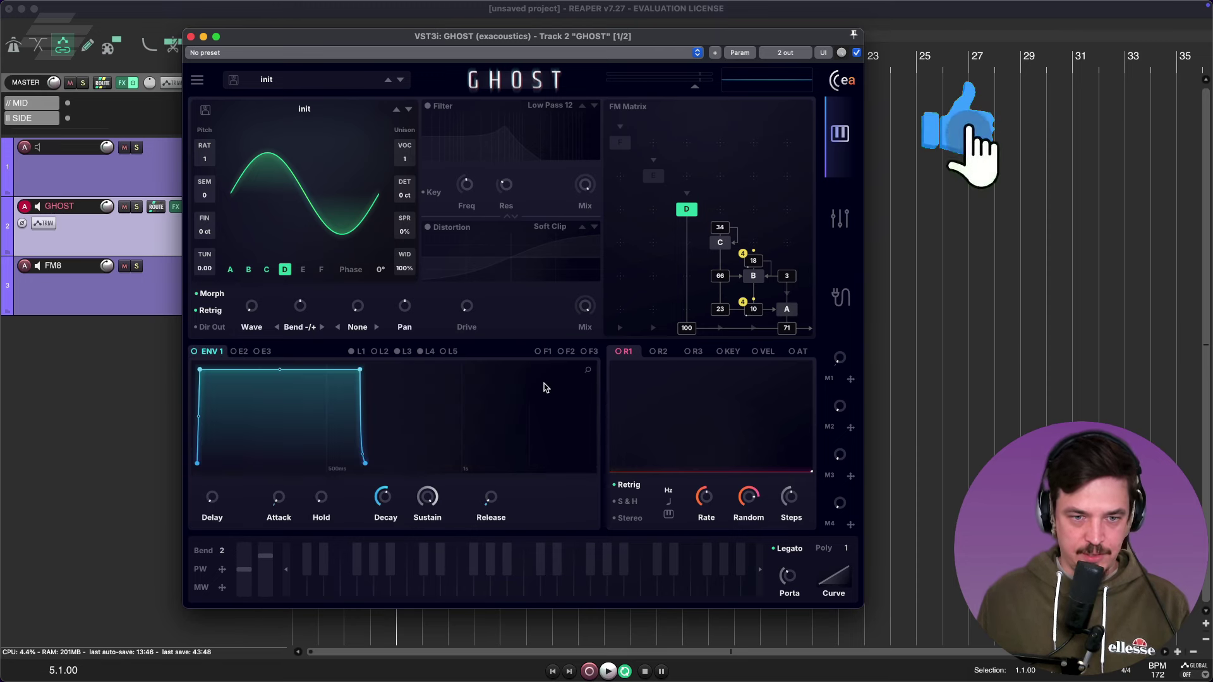
pyautogui.moveTo(591, 371)
pyautogui.mouseDown()
pyautogui.moveTo(594, 398)
pyautogui.moveTo(591, 368)
pyautogui.mouseUp()
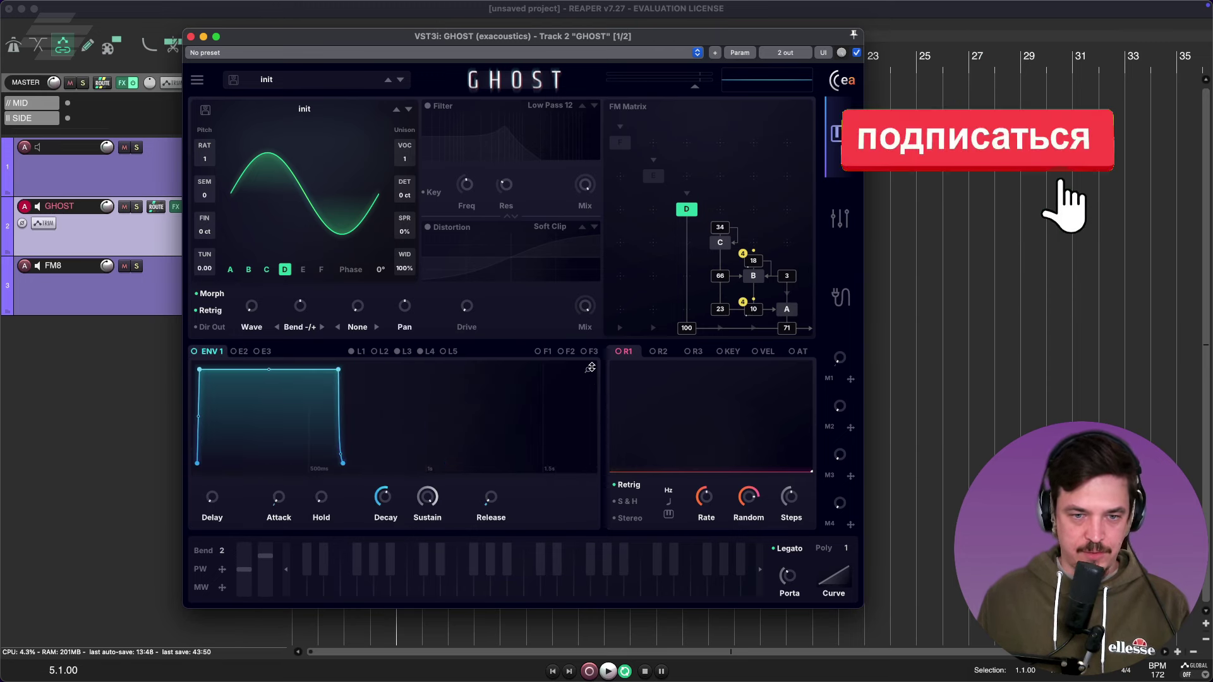
# Reshape envelope 1 with an immediate attack, a longer decay and 0% sustain, glancing at envelope 2 for comparison
pyautogui.moveTo(339, 370); pyautogui.dragTo(276, 368)
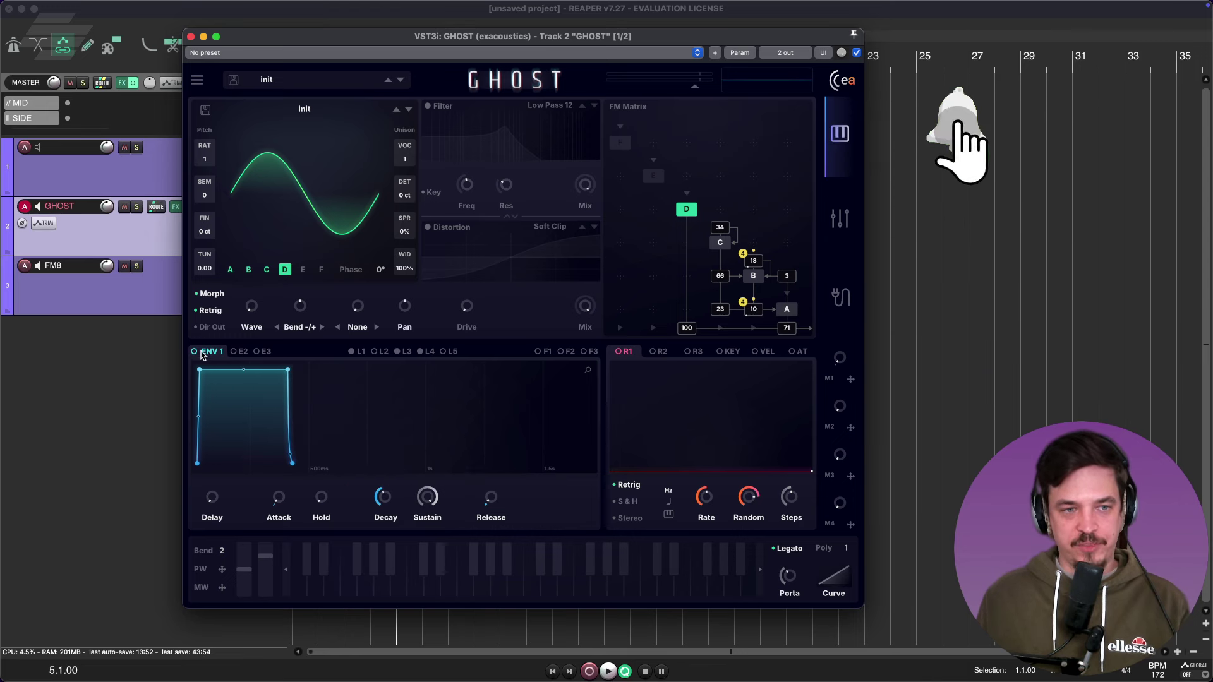
pyautogui.moveTo(383, 498)
pyautogui.mouseDown()
pyautogui.moveTo(390, 526)
pyautogui.moveTo(427, 513)
pyautogui.moveTo(427, 531)
pyautogui.moveTo(384, 494)
pyautogui.mouseUp()
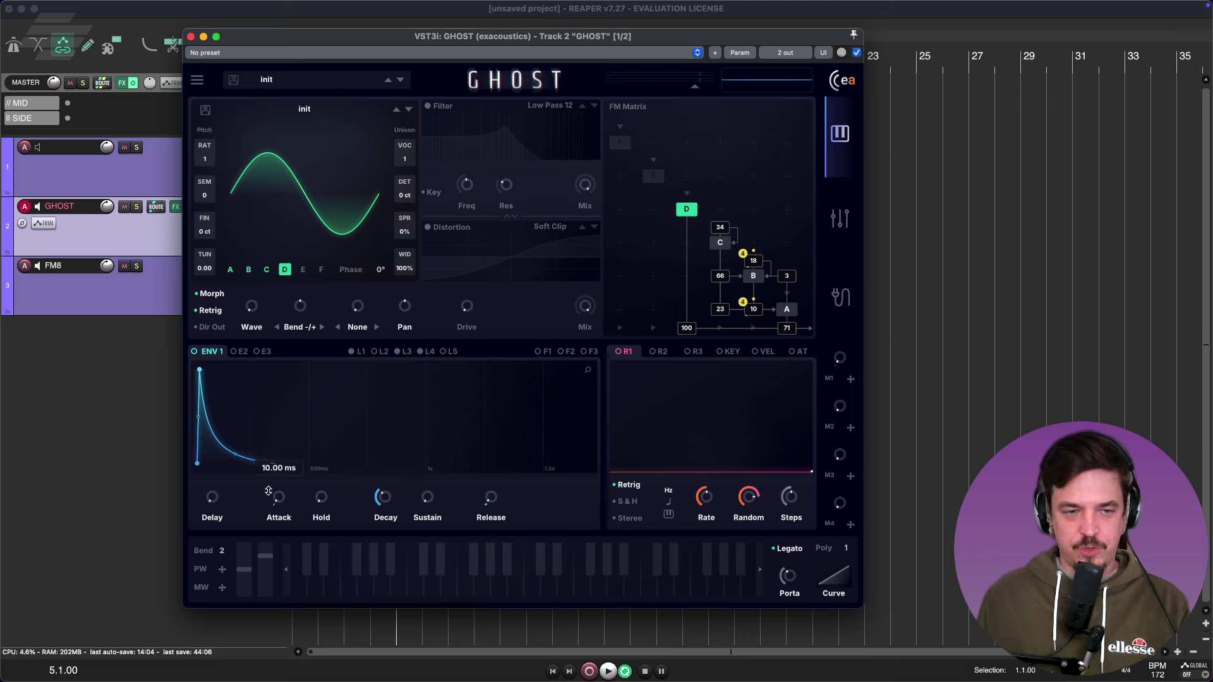
pyautogui.moveTo(278, 497)
pyautogui.mouseDown()
pyautogui.moveTo(283, 446)
pyautogui.moveTo(284, 505)
pyautogui.mouseUp()
pyautogui.moveTo(384, 496); pyautogui.dragTo(385, 496)
pyautogui.click(243, 352)
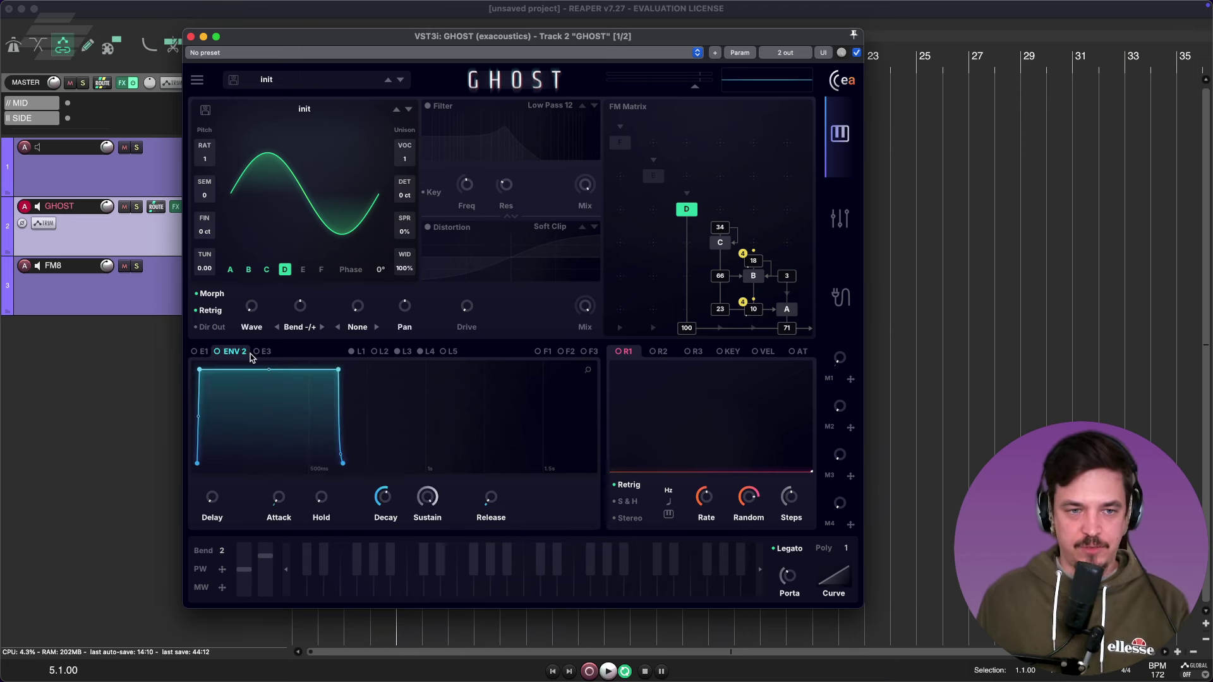
pyautogui.click(204, 353)
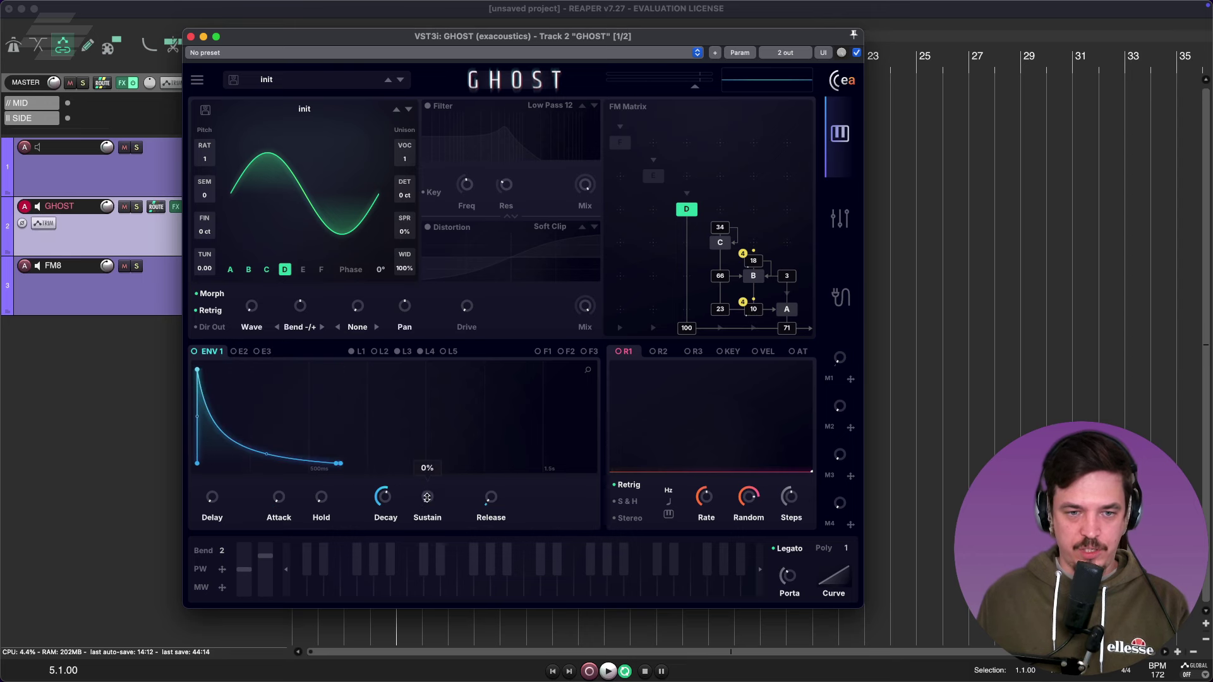
pyautogui.moveTo(427, 496); pyautogui.dragTo(336, 286)
# For operator D, assign envelope 3 to Bend -/+, envelope 4 to Wave, envelope 5 to the None slot, envelope 6 to Drive and LFO 5 to Pan
pyautogui.click(265, 352)
pyautogui.moveTo(256, 352); pyautogui.dragTo(297, 306)
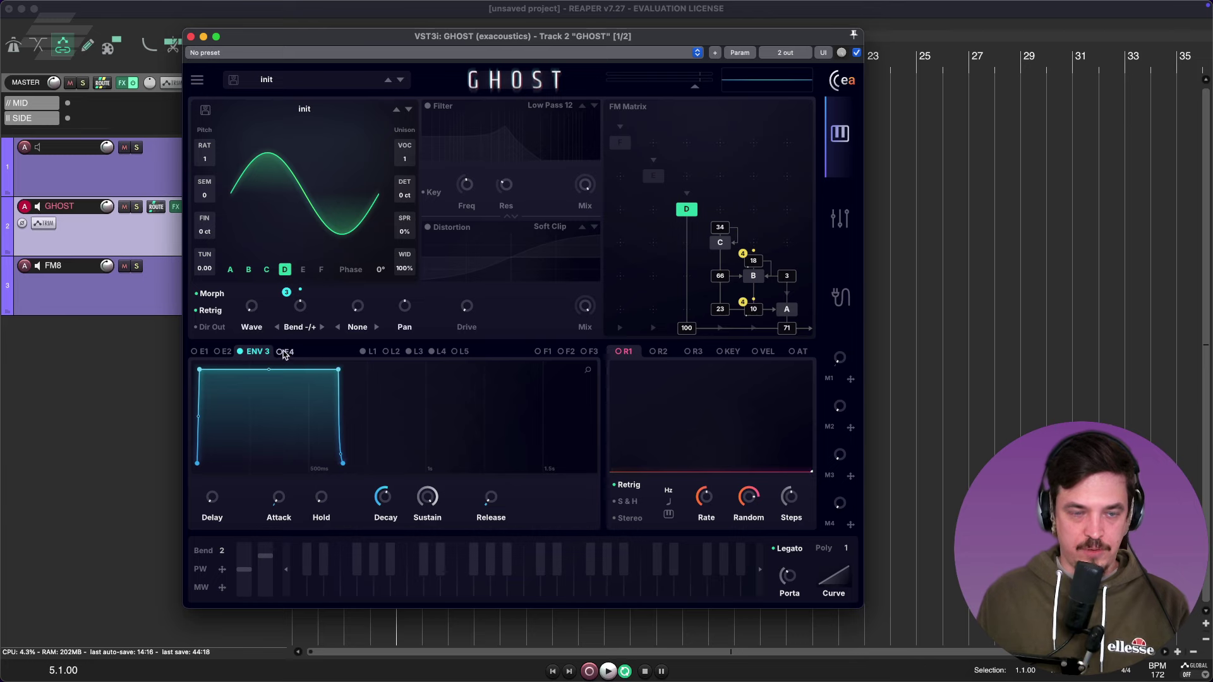
pyautogui.moveTo(278, 352); pyautogui.dragTo(251, 307)
pyautogui.moveTo(310, 352); pyautogui.dragTo(358, 306)
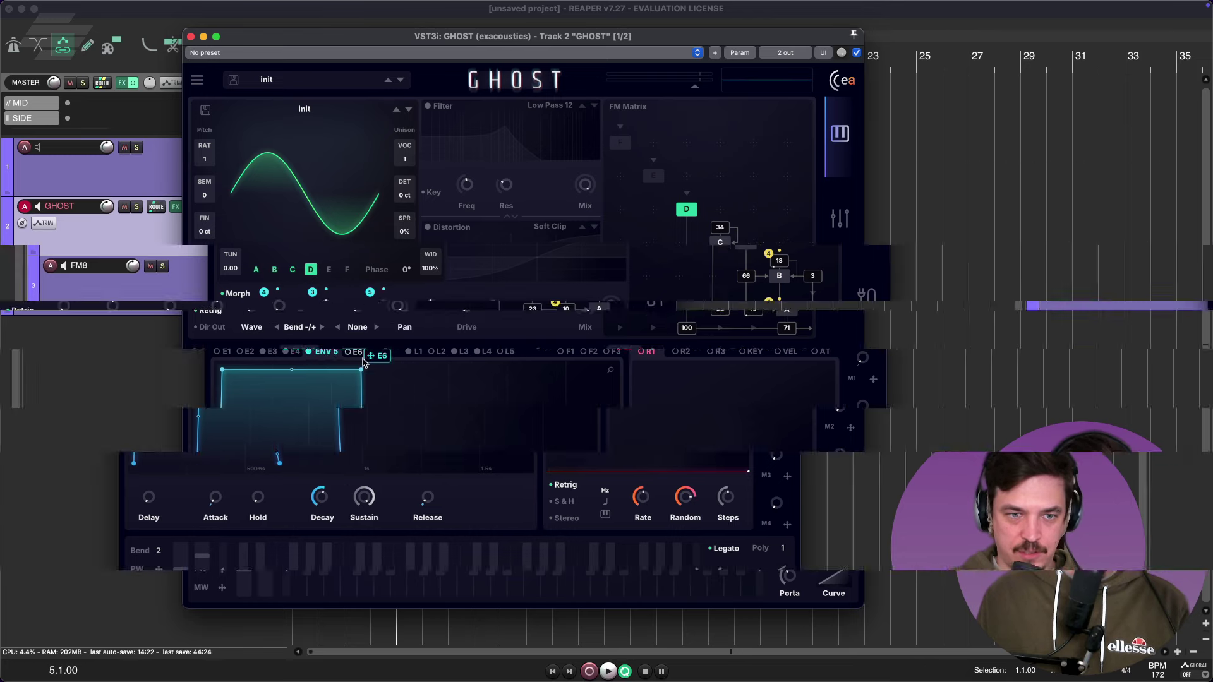
pyautogui.moveTo(325, 351); pyautogui.dragTo(466, 307)
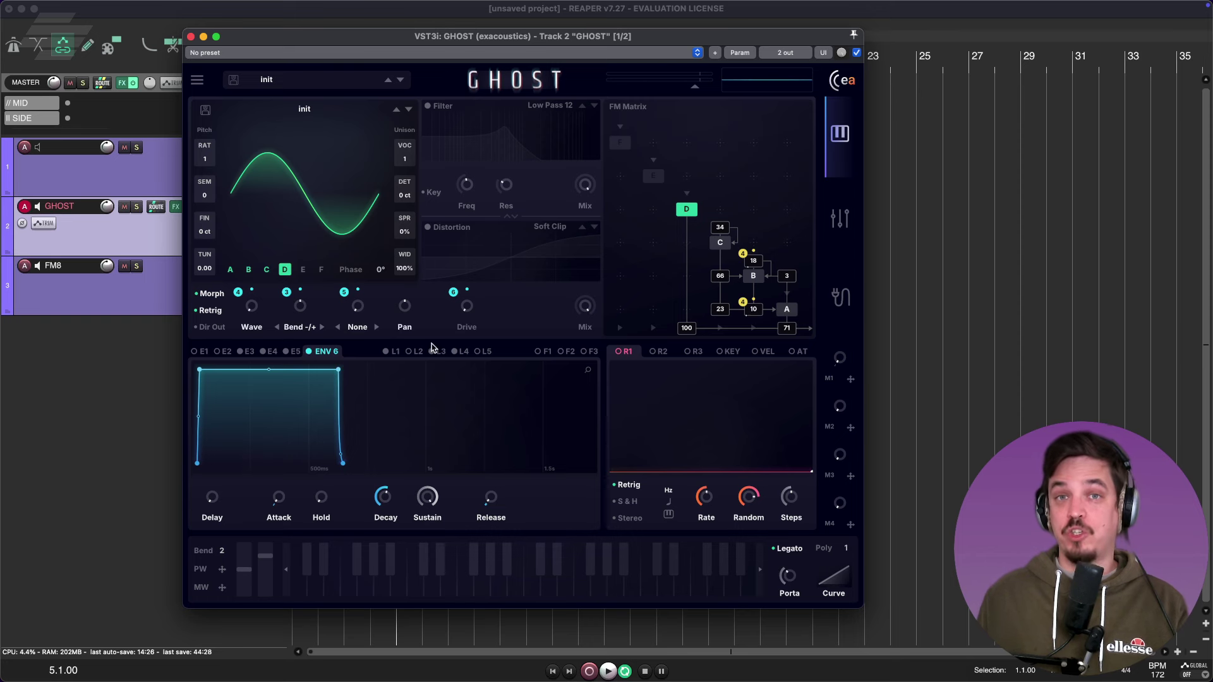
pyautogui.click(493, 352)
pyautogui.moveTo(483, 355); pyautogui.dragTo(404, 306)
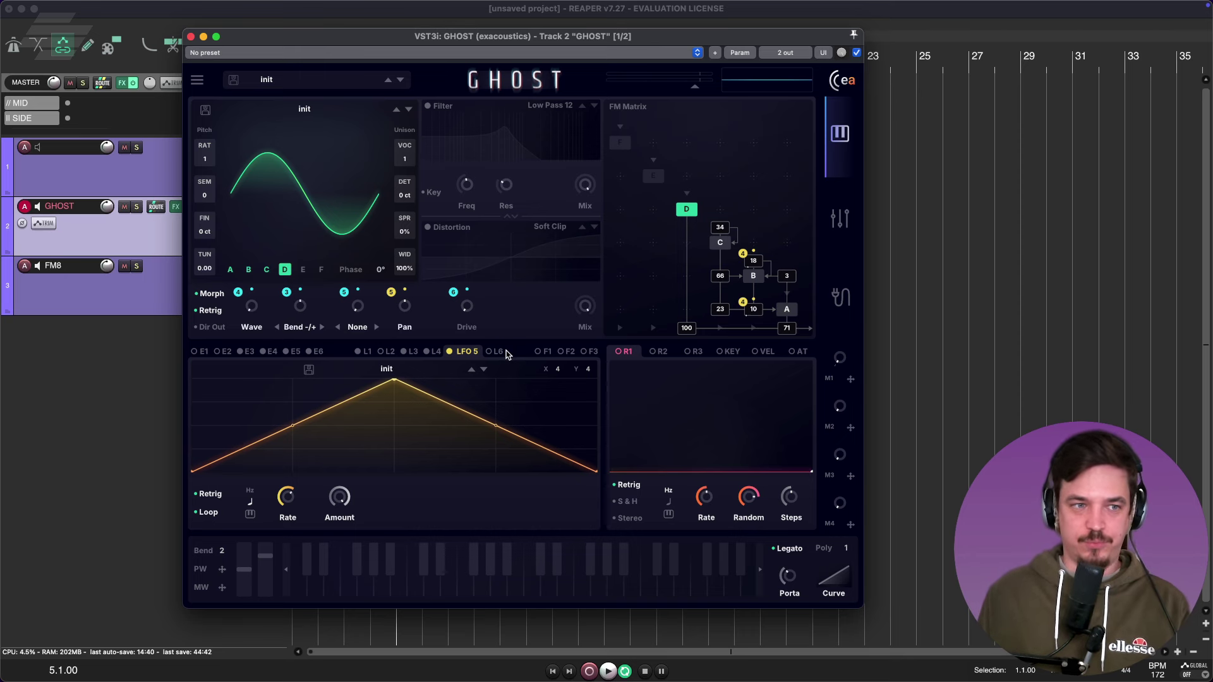
# Move the GHOST window further from the webcam area and load the factory Kick curve into frequency modulator 1
pyautogui.click(543, 352)
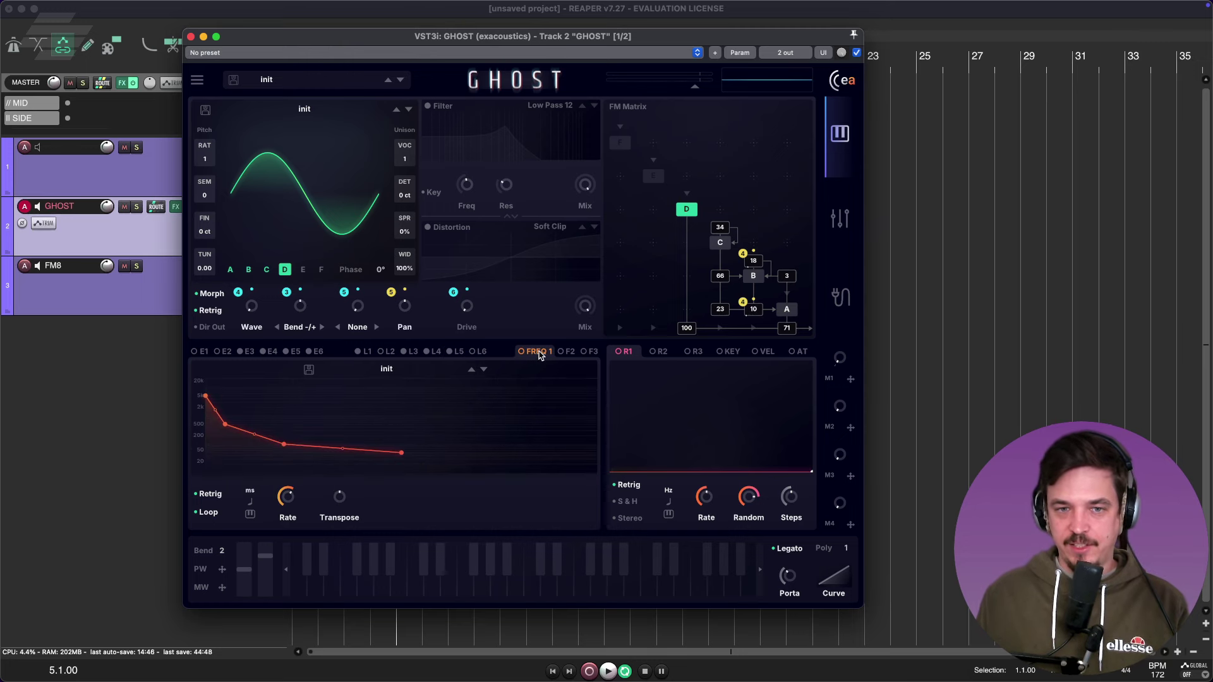
pyautogui.click(565, 352)
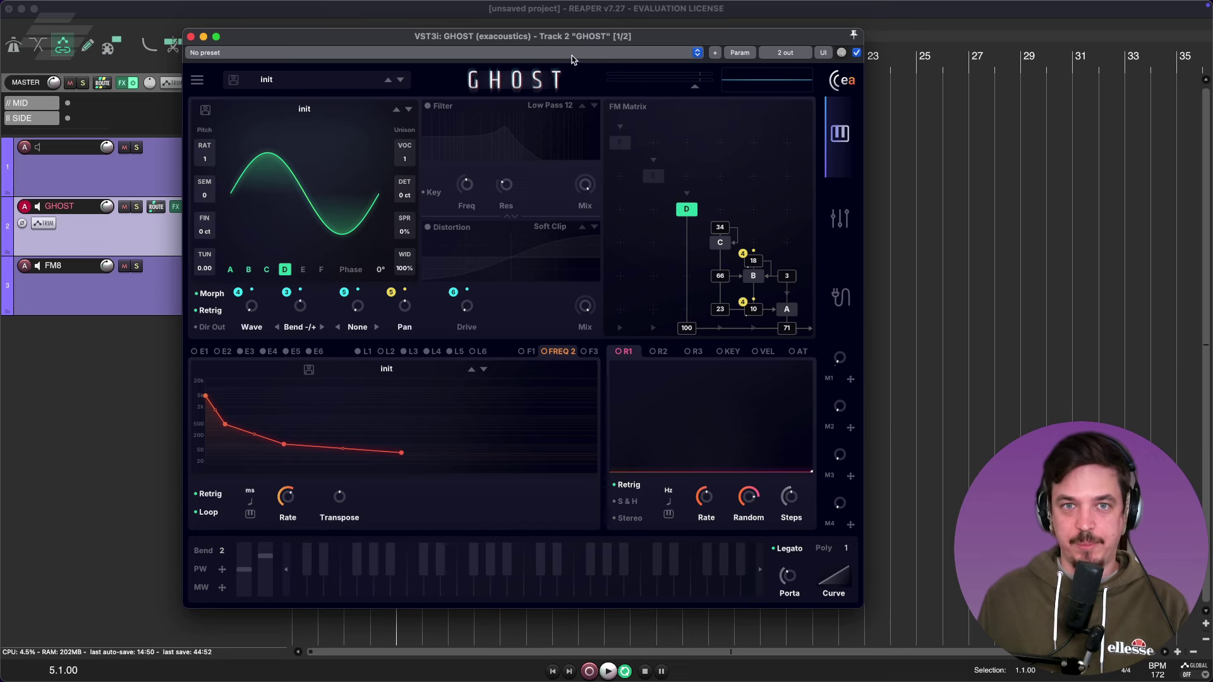
pyautogui.moveTo(573, 39); pyautogui.dragTo(477, 45)
pyautogui.click(432, 358)
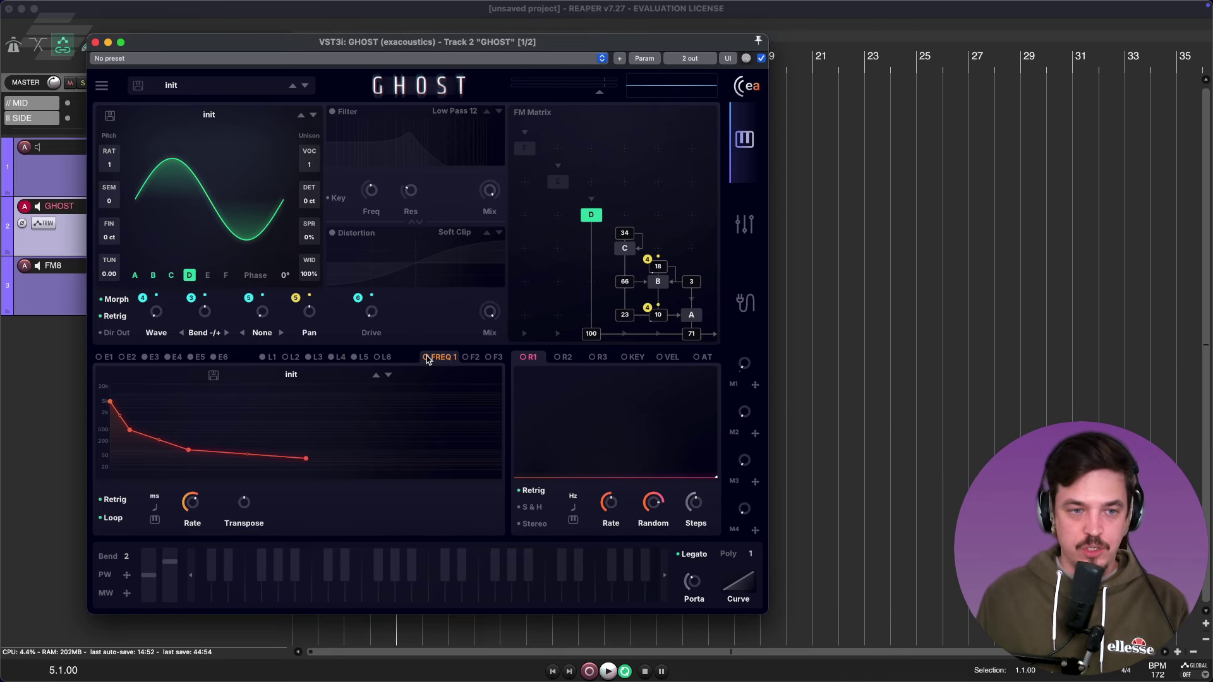
pyautogui.click(351, 376)
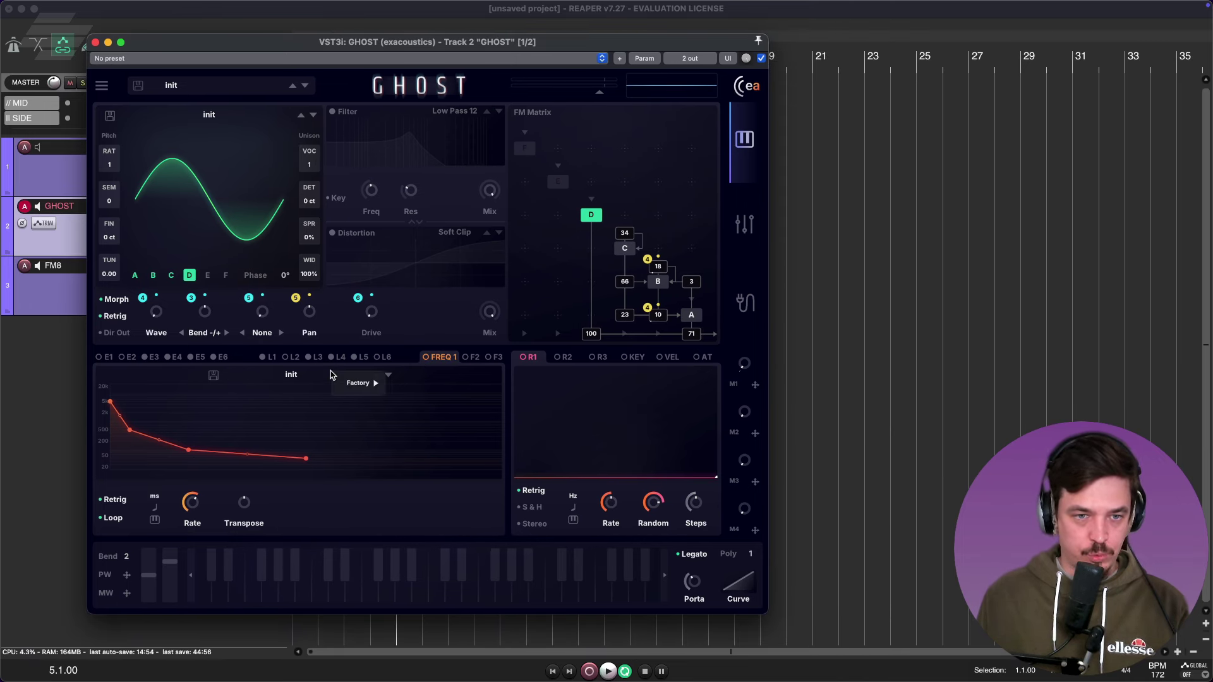
pyautogui.moveTo(363, 382)
pyautogui.click(408, 387)
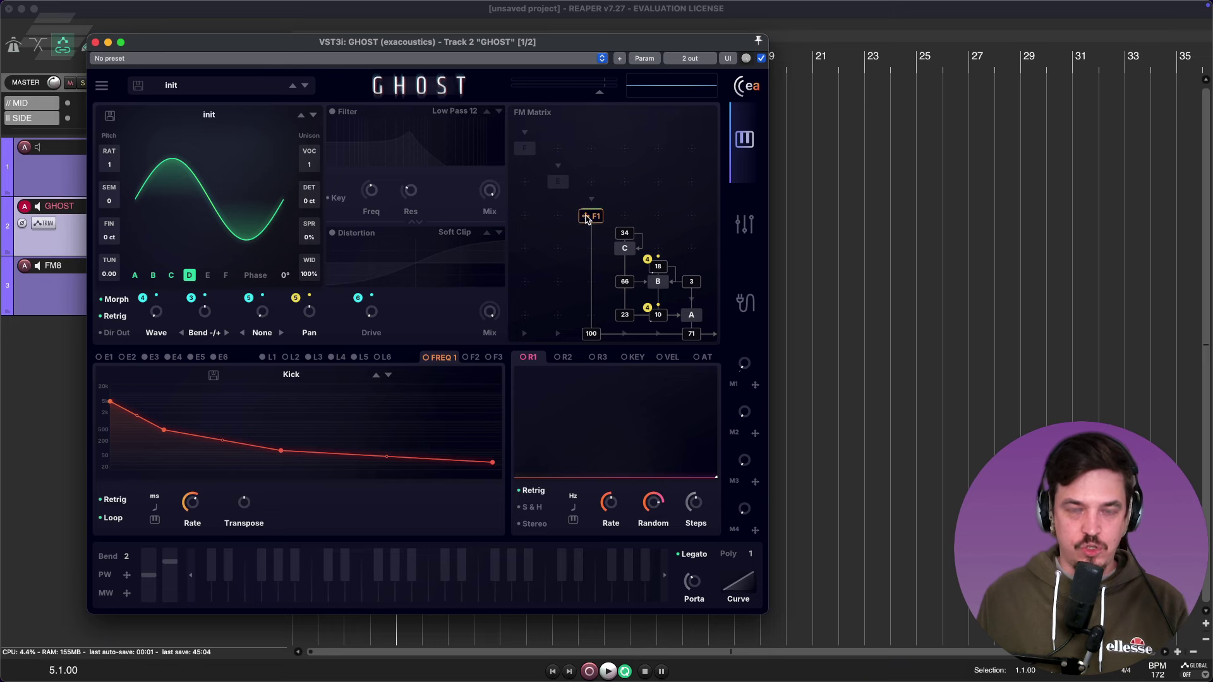
# Assign FREQ 1 to operator D's tuning and steepen the Kick curve by lowering its two middle points and shifting them earlier
pyautogui.moveTo(422, 364)
pyautogui.mouseDown()
pyautogui.moveTo(110, 119)
pyautogui.moveTo(162, 199)
pyautogui.moveTo(107, 271)
pyautogui.mouseUp()
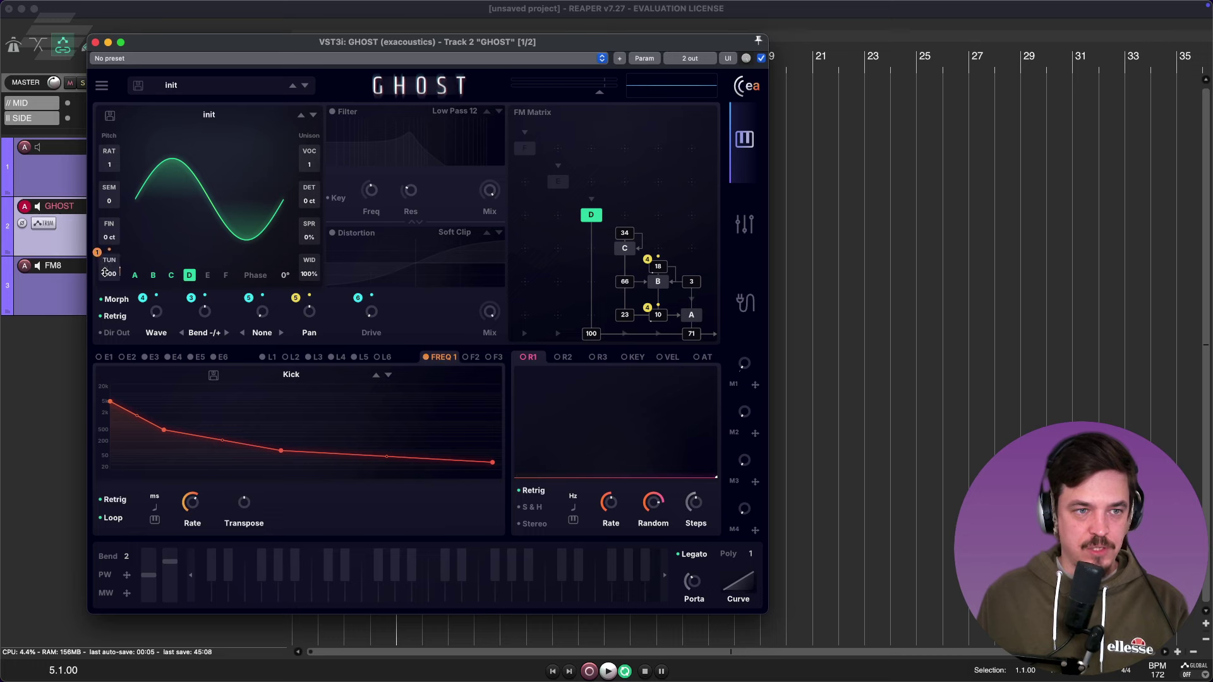
pyautogui.moveTo(155, 306)
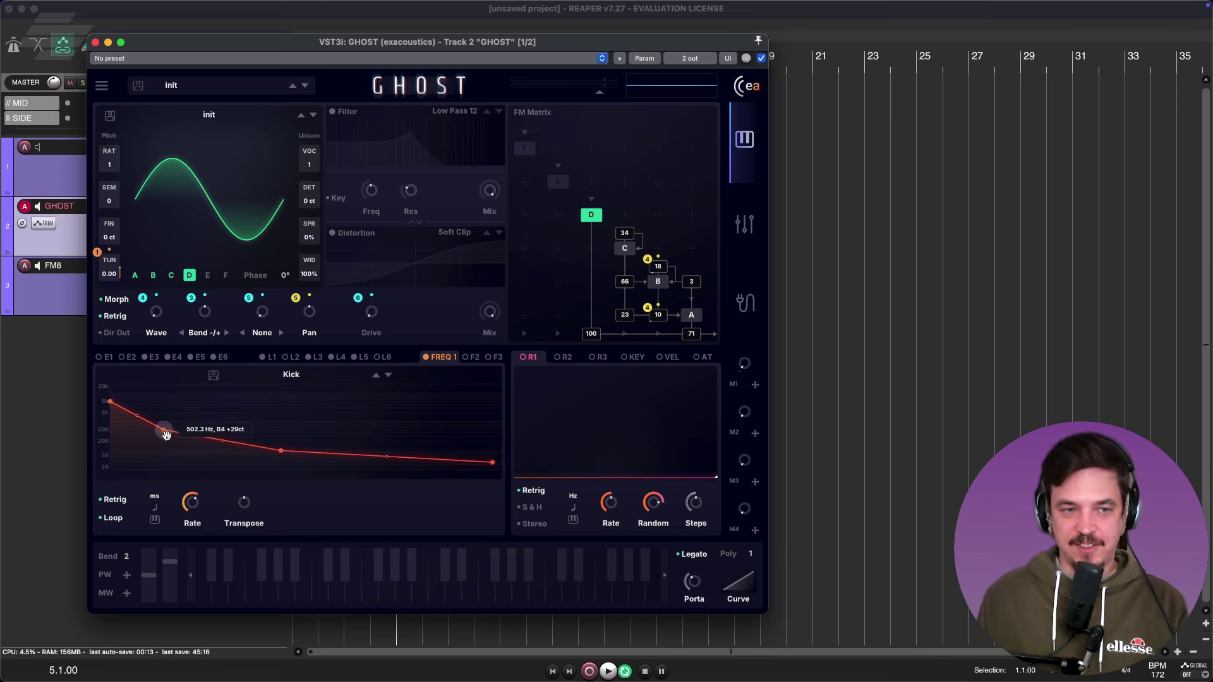
pyautogui.moveTo(163, 430); pyautogui.dragTo(157, 444)
pyautogui.moveTo(280, 451); pyautogui.dragTo(262, 473)
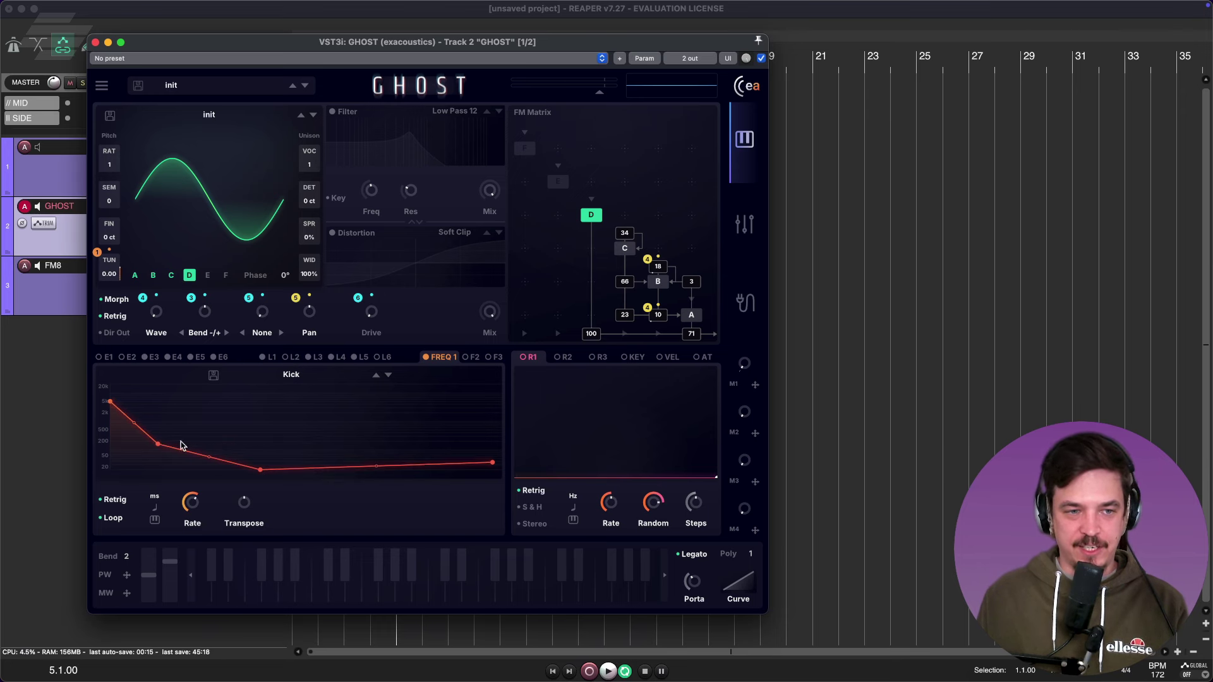
pyautogui.moveTo(157, 444); pyautogui.dragTo(143, 446)
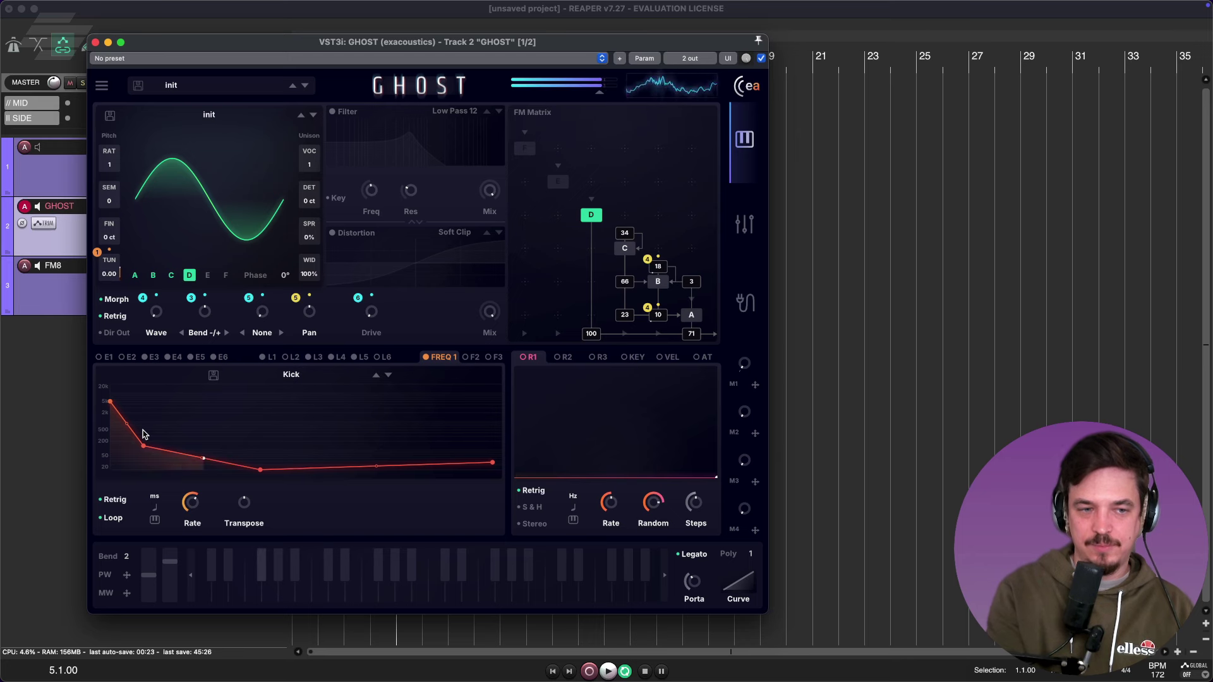
# Turn off looping for FREQ 1 and raise its modulation amount on operator D's tuning
pyautogui.click(106, 499)
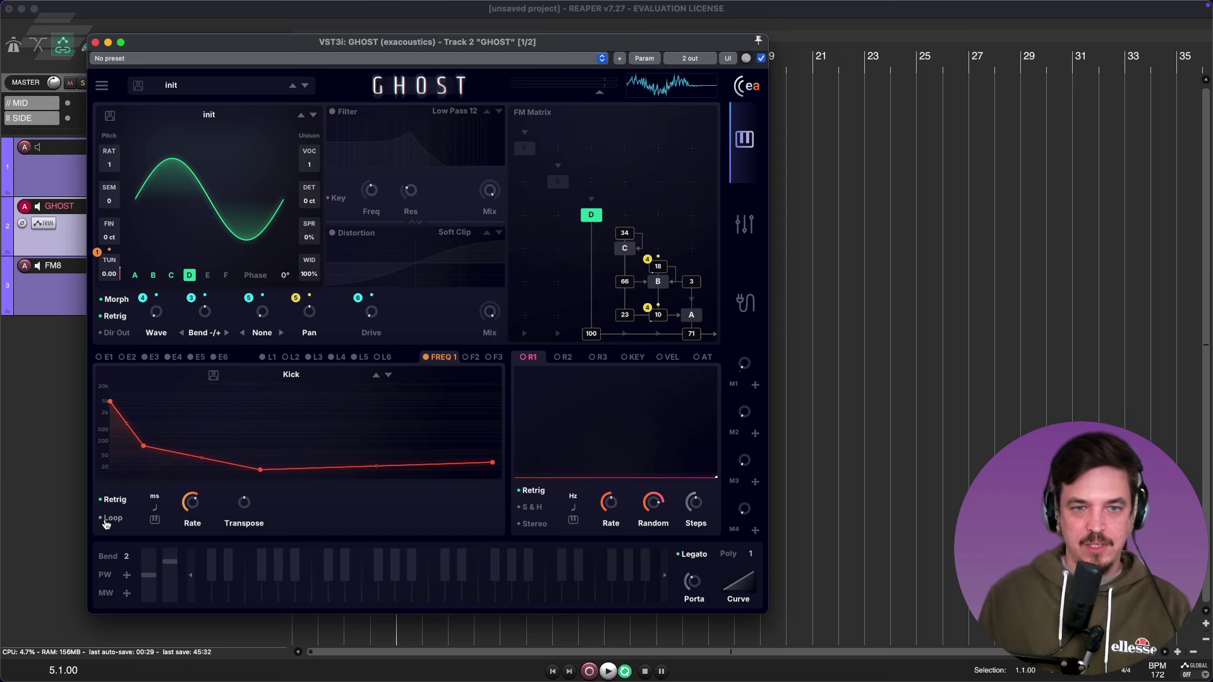
pyautogui.moveTo(92, 254)
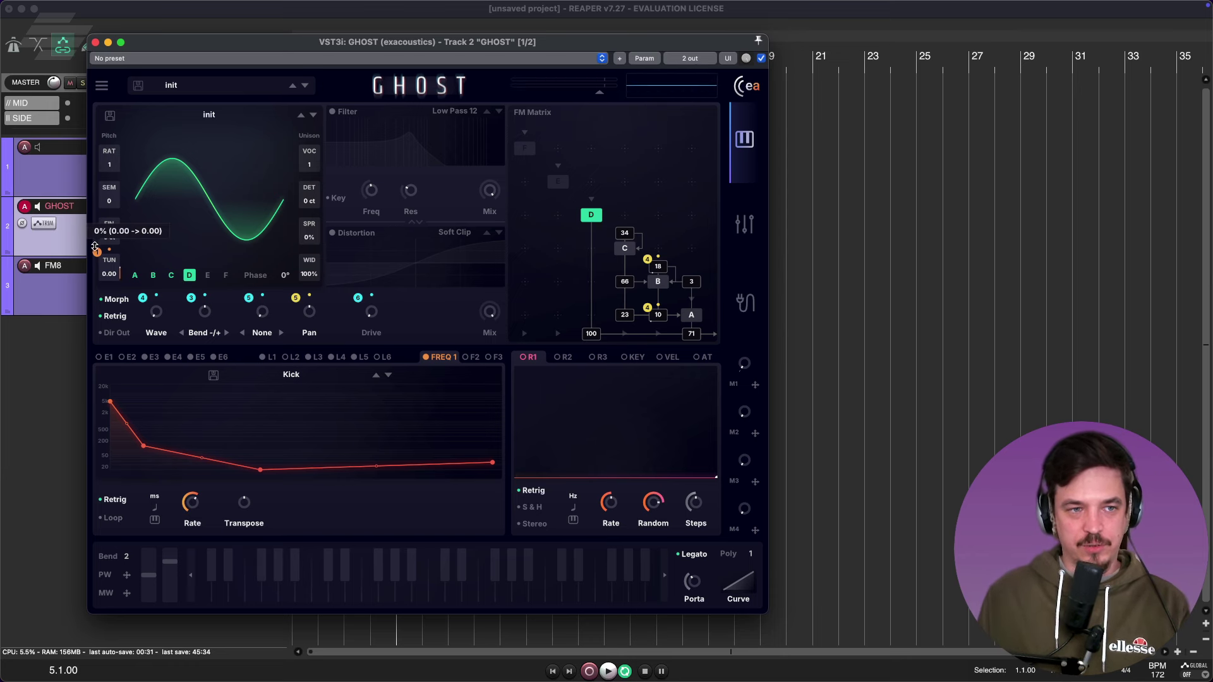
pyautogui.moveTo(95, 247); pyautogui.dragTo(95, 240)
# Raise the FREQ 1 curve's two middle points, placing the second at about 201.6 Hz
pyautogui.moveTo(143, 446); pyautogui.dragTo(146, 441)
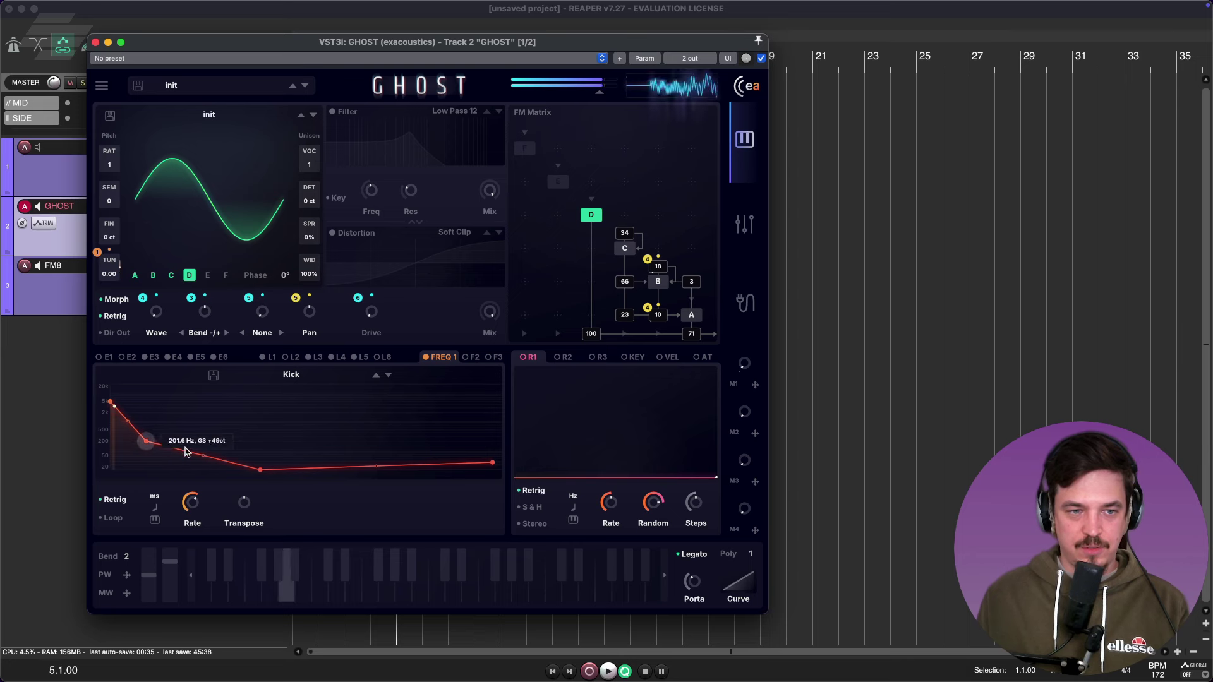
pyautogui.moveTo(257, 471); pyautogui.dragTo(256, 460)
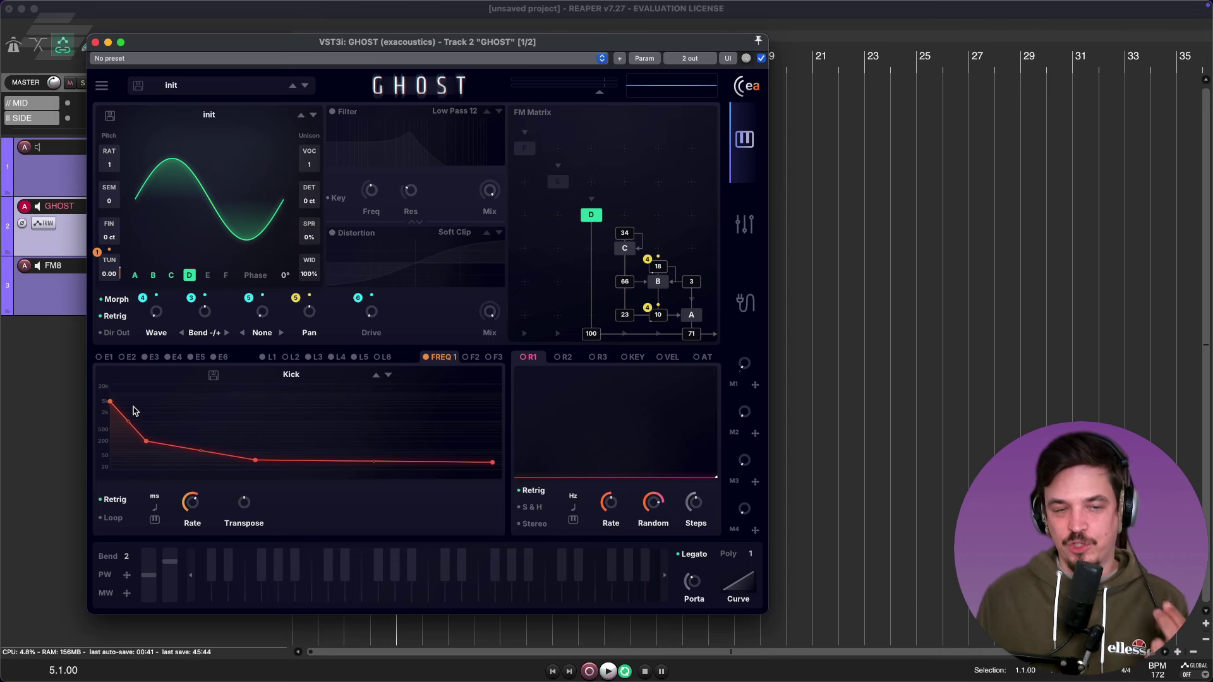
# Toggle the bypass of FREQ 1's modulation on operator D's tuning and set its amount to about 37%
pyautogui.moveTo(98, 253)
pyautogui.mouseDown()
pyautogui.moveTo(112, 413)
pyautogui.moveTo(97, 254)
pyautogui.mouseUp()
pyautogui.rightClick(97, 253)
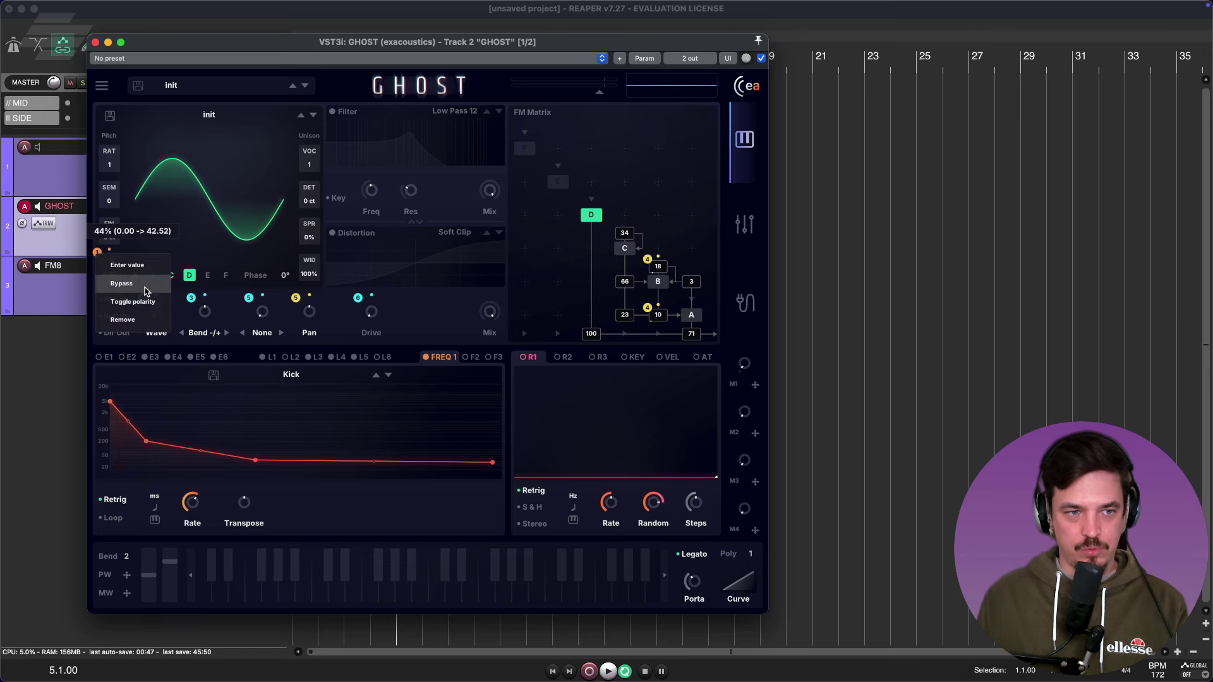
pyautogui.press('Escape')
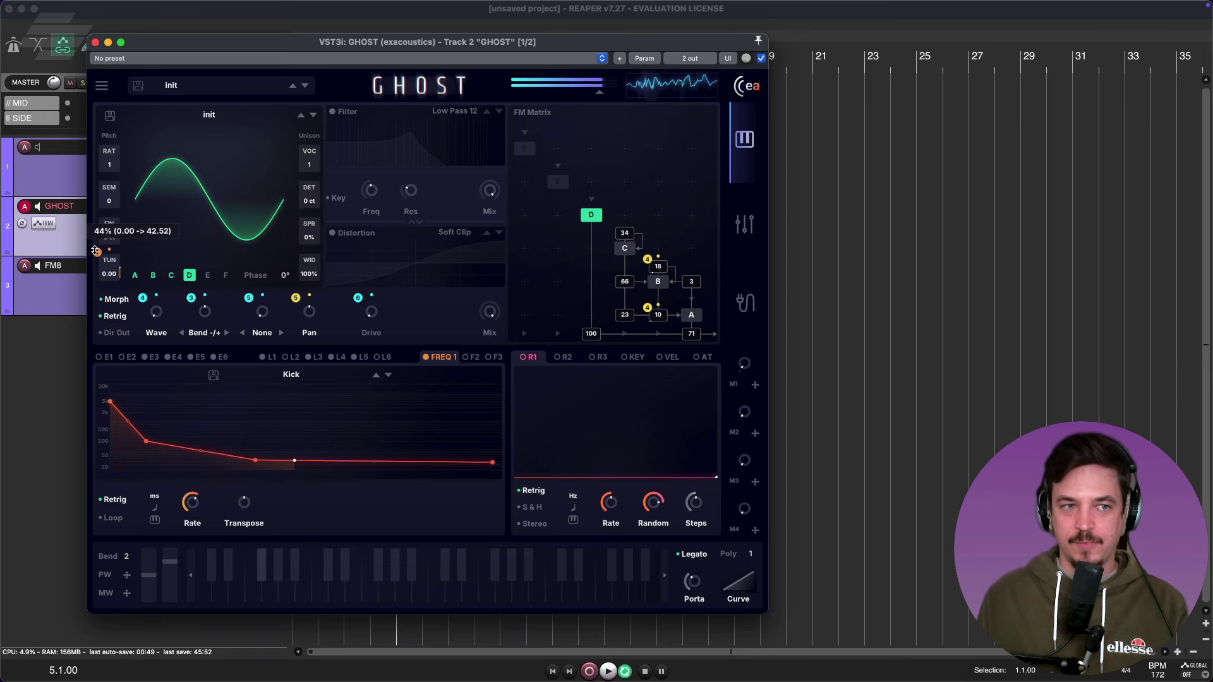
pyautogui.rightClick(95, 253)
pyautogui.click(120, 278)
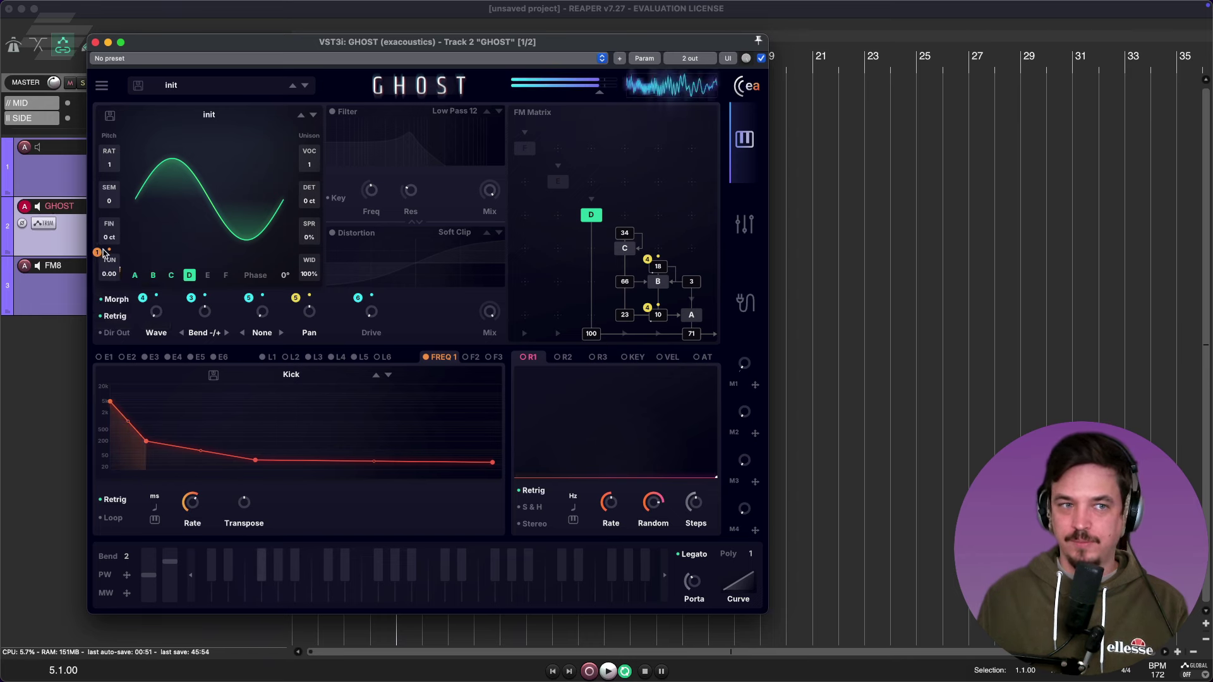
pyautogui.moveTo(96, 253); pyautogui.dragTo(98, 266)
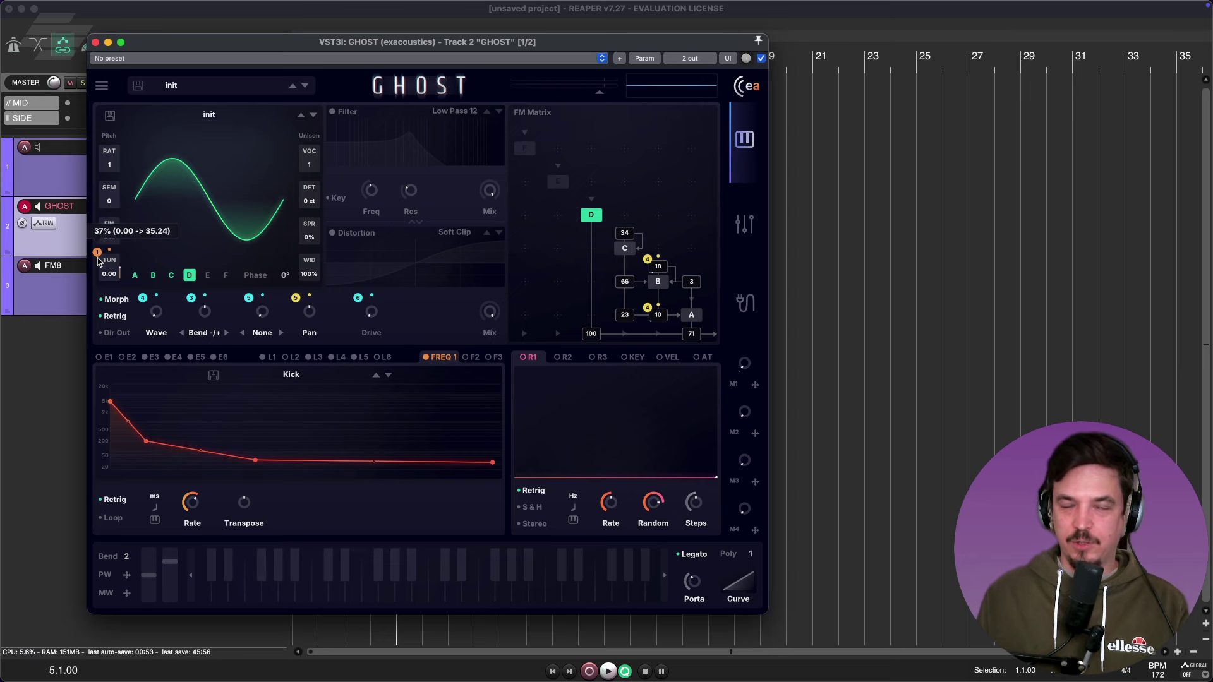
# Assign FREQ 2 to operator A's tuning and turn off looping for FREQ 2
pyautogui.click(469, 358)
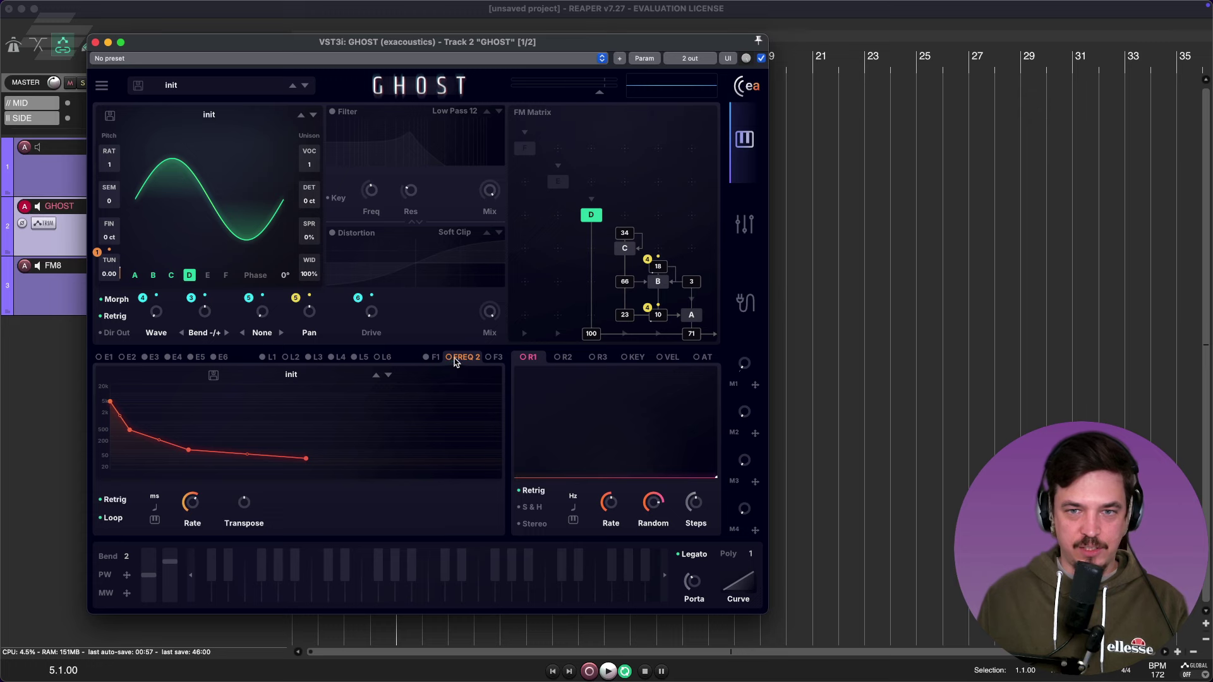
pyautogui.click(691, 315)
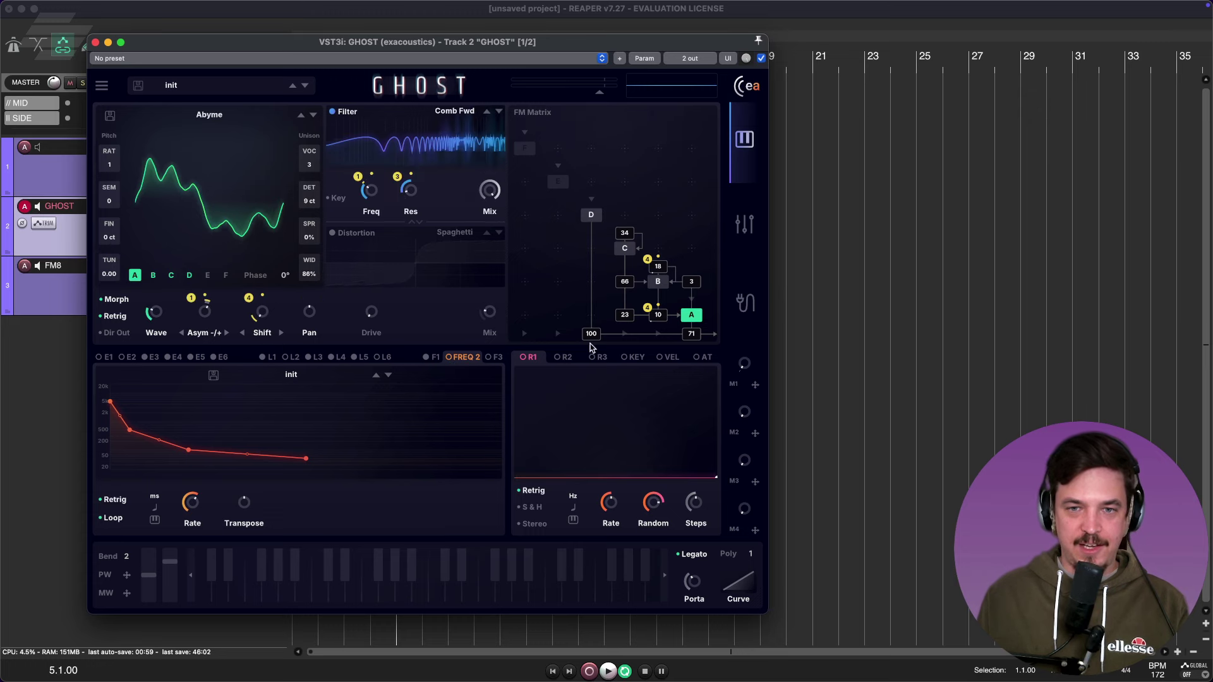
pyautogui.moveTo(448, 359); pyautogui.dragTo(98, 254)
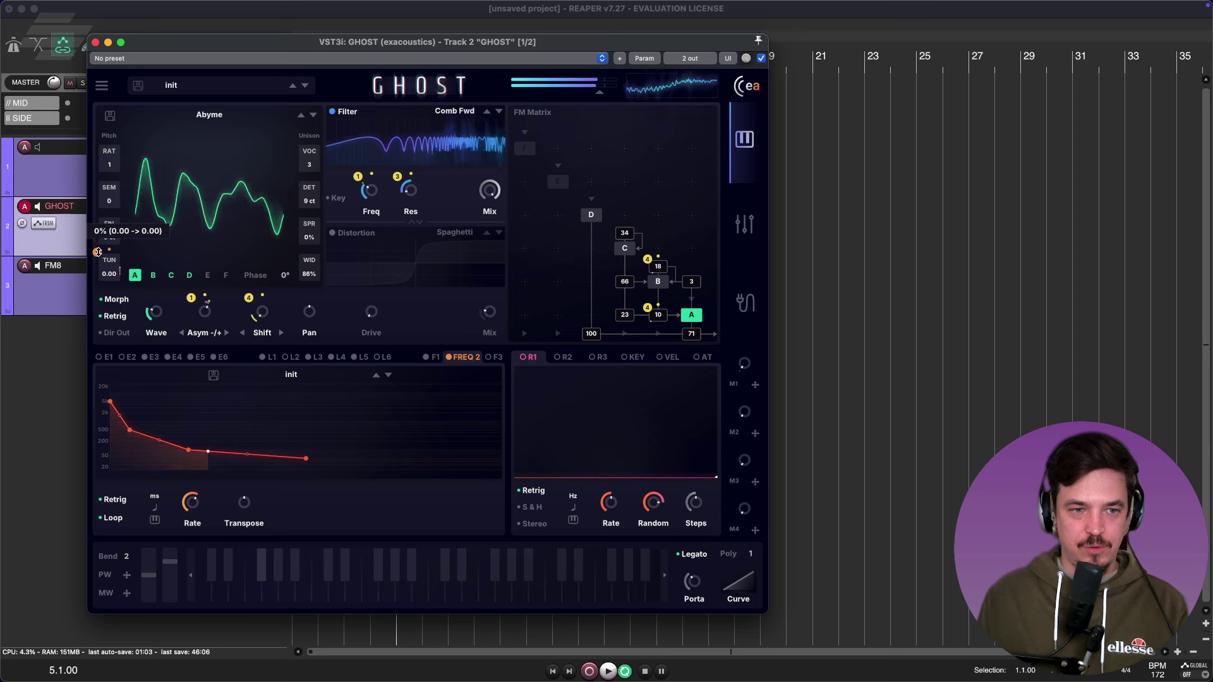
pyautogui.click(100, 517)
# Reshape the FREQ 2 curve into a dip followed by a peak at about 12.47 kHz, with a lower start and a later end point
pyautogui.moveTo(188, 450); pyautogui.dragTo(288, 391)
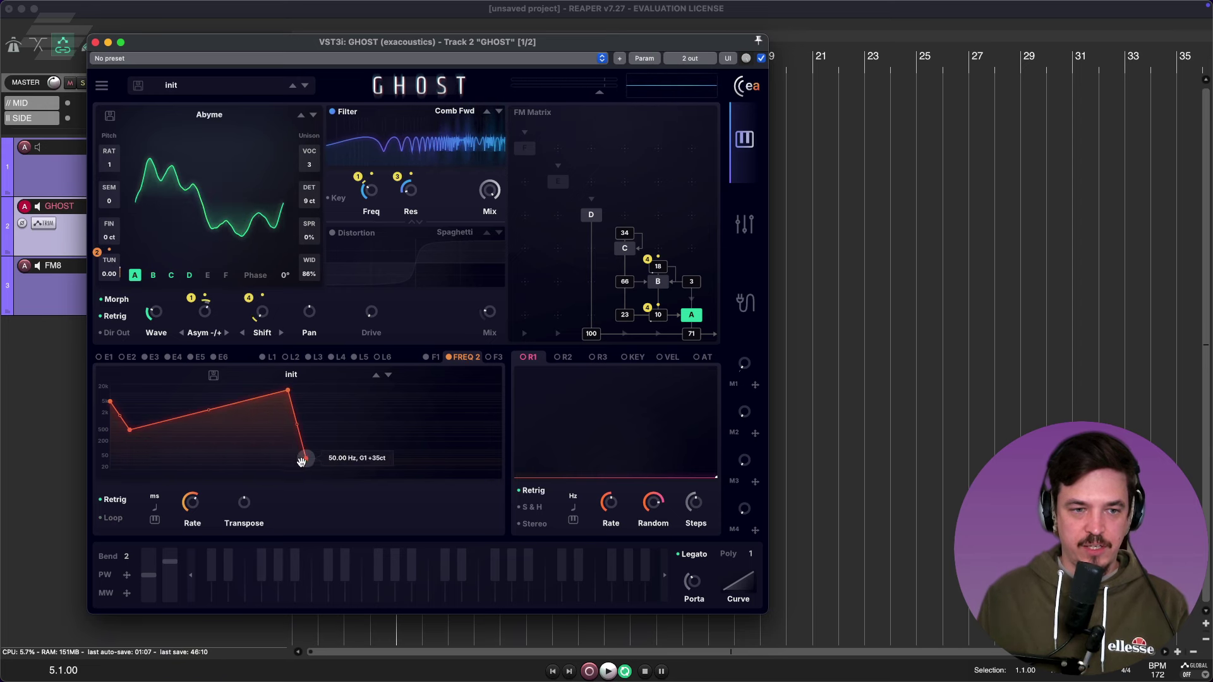
pyautogui.moveTo(306, 458); pyautogui.dragTo(415, 460)
pyautogui.moveTo(131, 436); pyautogui.dragTo(156, 457)
pyautogui.moveTo(111, 402); pyautogui.dragTo(111, 423)
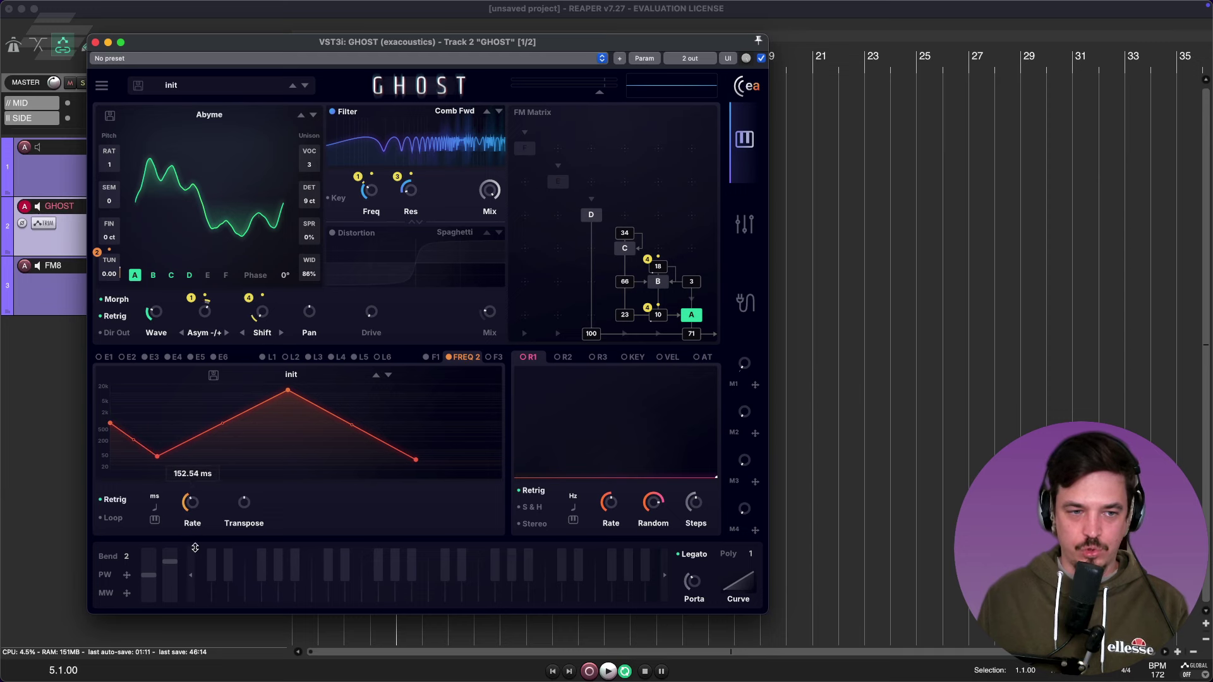
# Lower the rate of FREQ 2 and nudge its transpose up slightly
pyautogui.moveTo(195, 547); pyautogui.dragTo(194, 565)
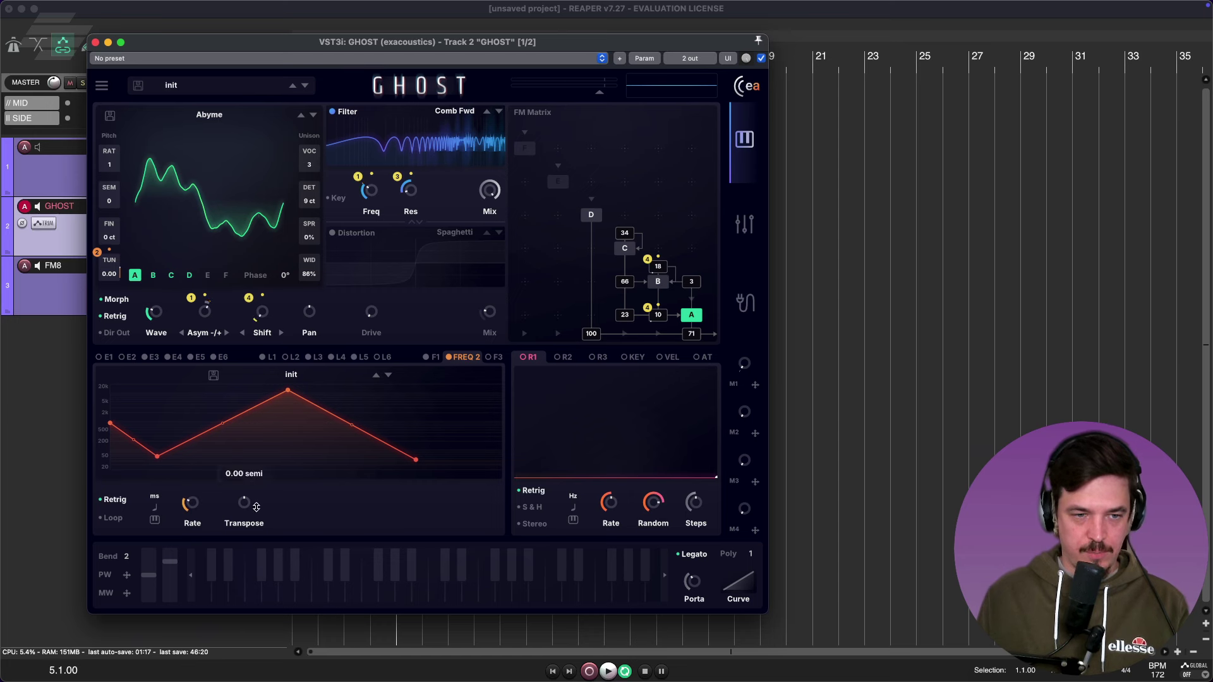
pyautogui.moveTo(257, 507)
pyautogui.mouseDown()
pyautogui.moveTo(254, 449)
pyautogui.moveTo(256, 505)
pyautogui.mouseUp()
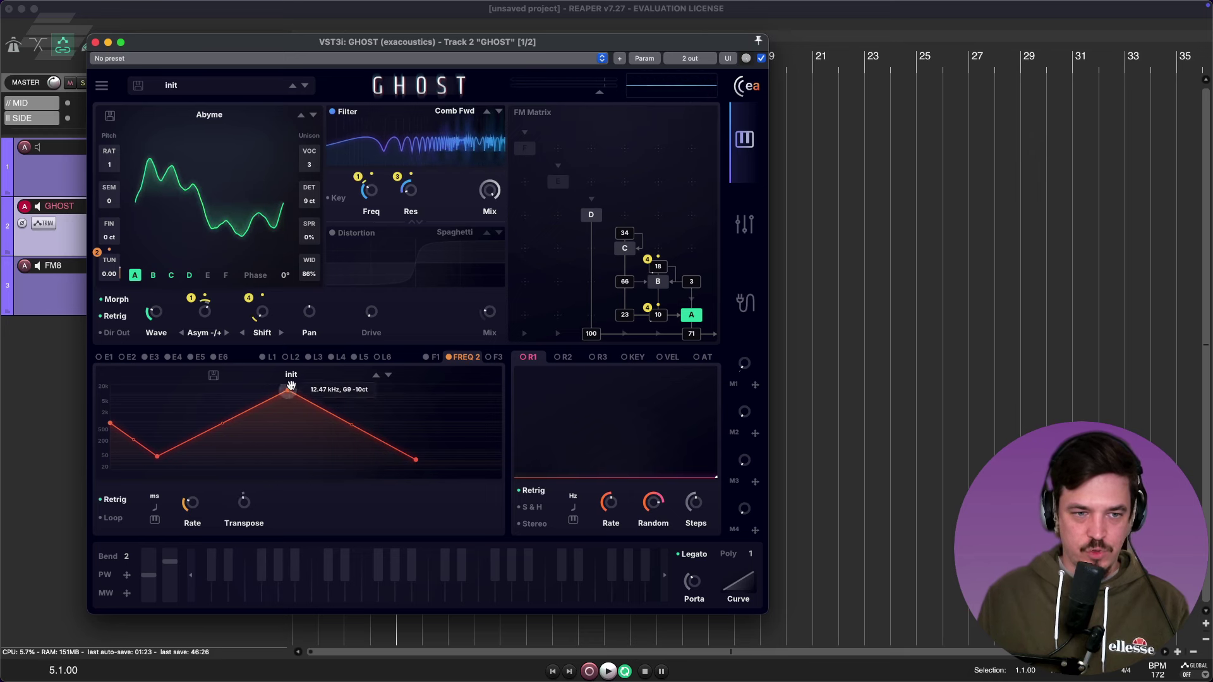
# Stretch the FREQ 2 curve across the full graph width, ending at about 103.0 Hz, and raise its rate and second point
pyautogui.moveTo(290, 387); pyautogui.dragTo(339, 393)
pyautogui.moveTo(415, 460); pyautogui.dragTo(501, 450)
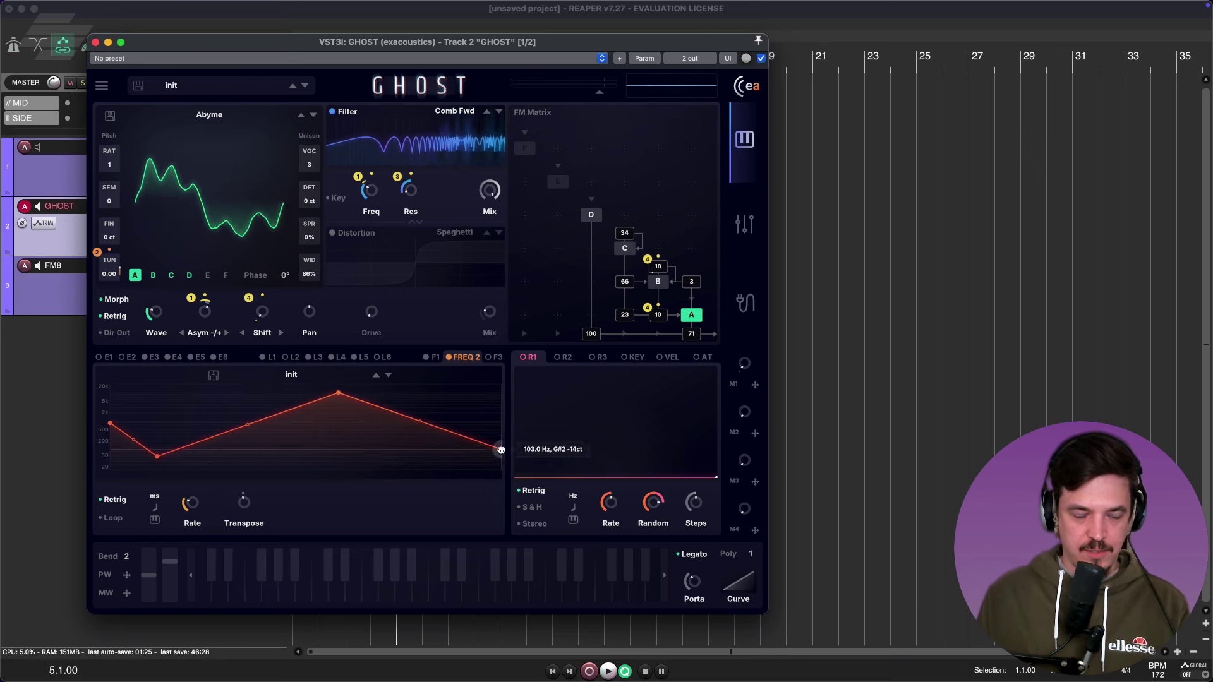
pyautogui.moveTo(199, 505); pyautogui.dragTo(209, 421)
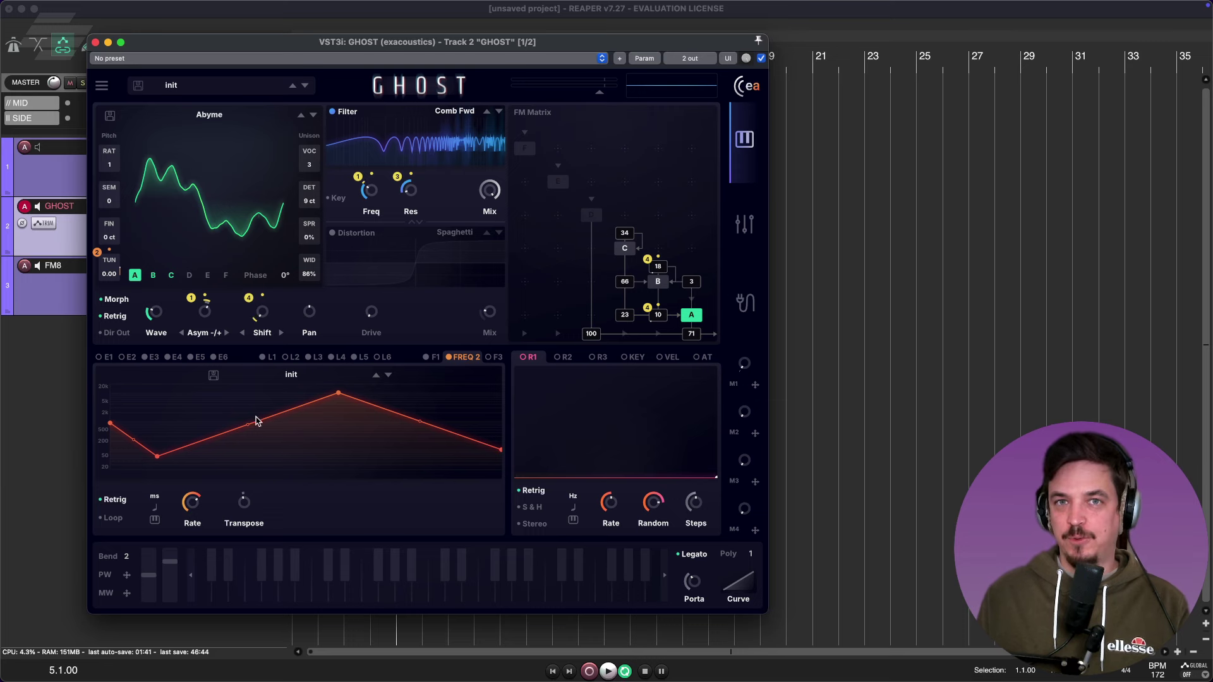
pyautogui.moveTo(156, 456); pyautogui.dragTo(202, 435)
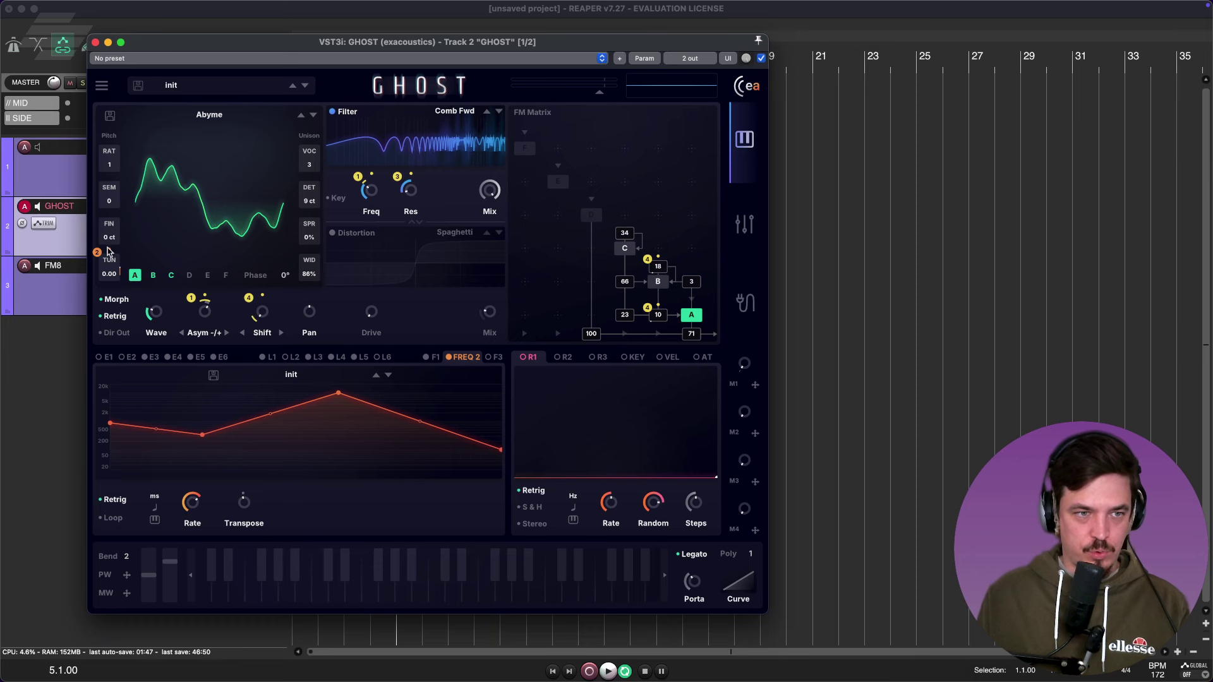
# Remove the FREQ 2 modulation from operator A's tuning
pyautogui.rightClick(109, 251)
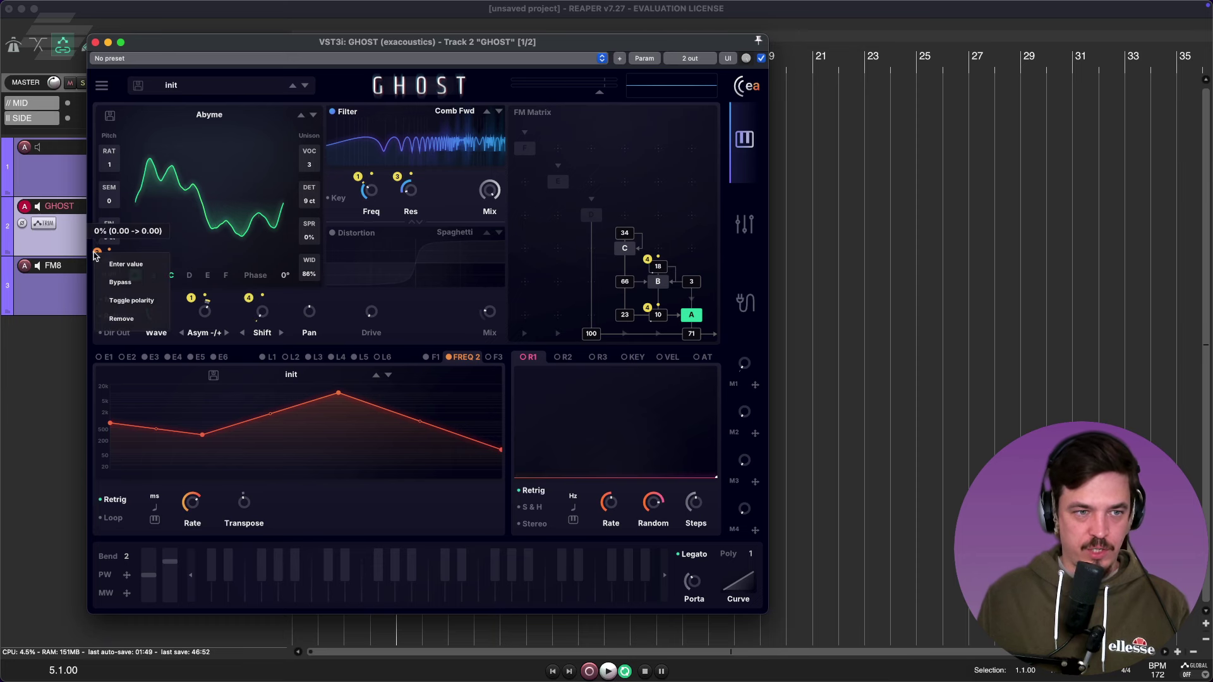
pyautogui.click(140, 317)
# Assign FREQ 2 to operator A's tuning again and remove that assignment from the tuning value's own modulation options
pyautogui.moveTo(451, 365); pyautogui.dragTo(101, 273)
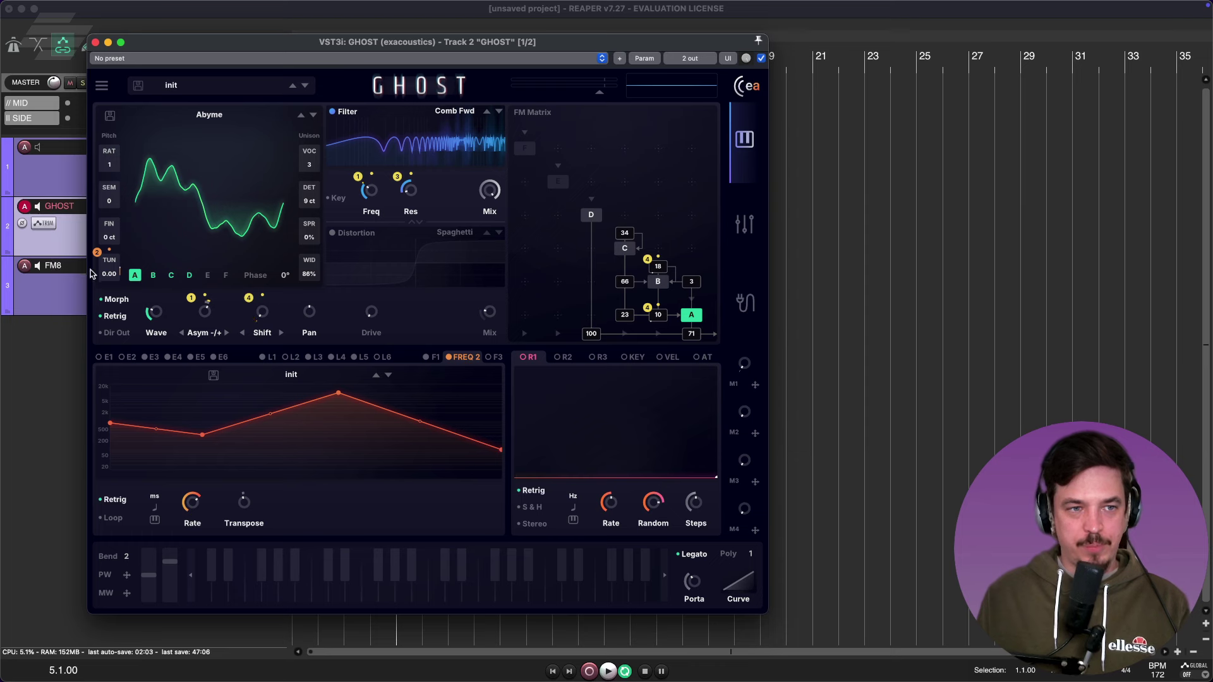
pyautogui.rightClick(110, 274)
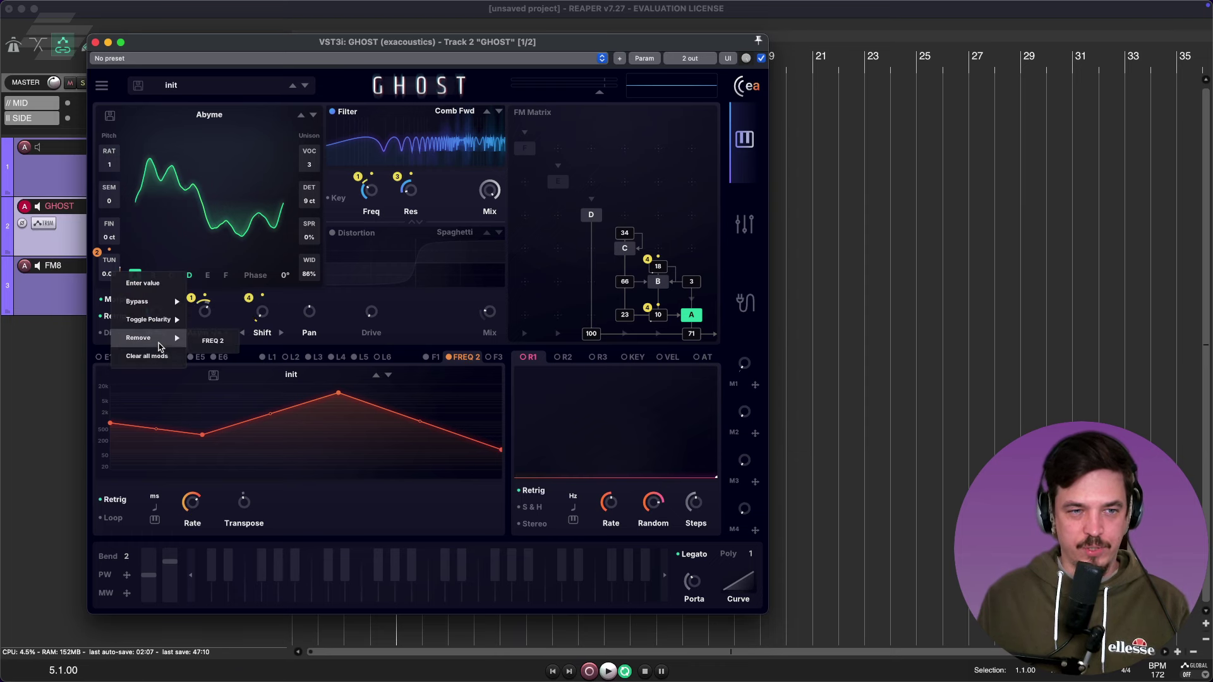
pyautogui.click(214, 341)
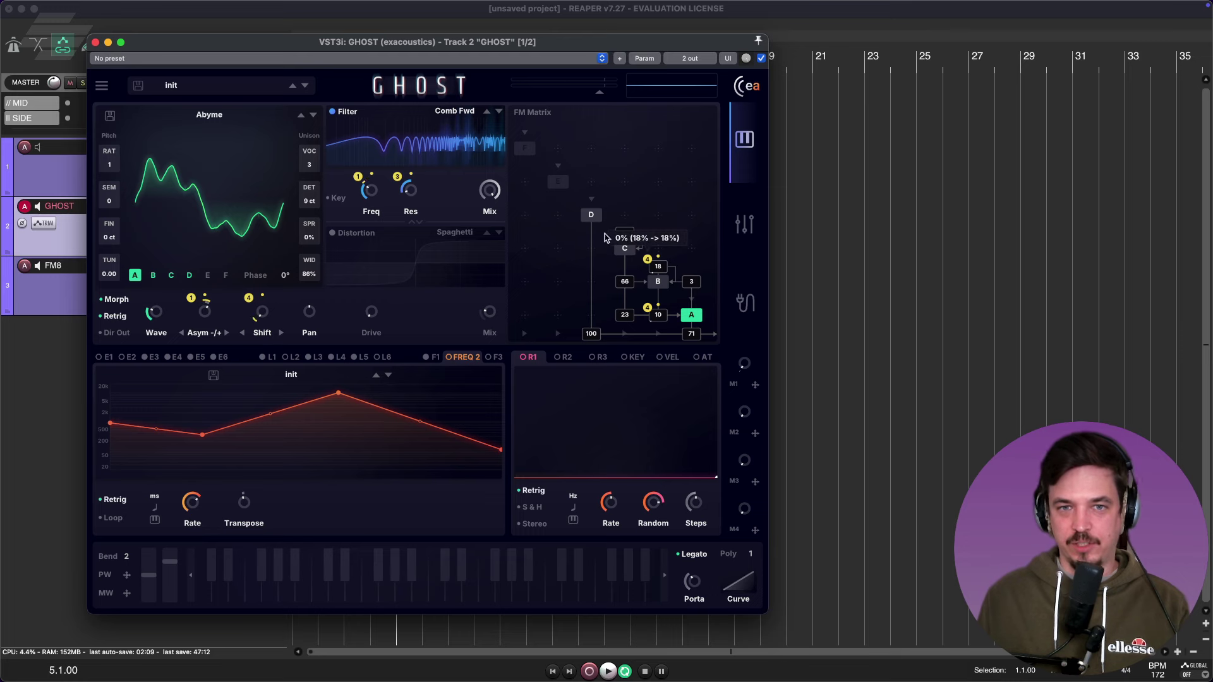
# Assign FREQ 3 to operator C's tuning
pyautogui.click(592, 216)
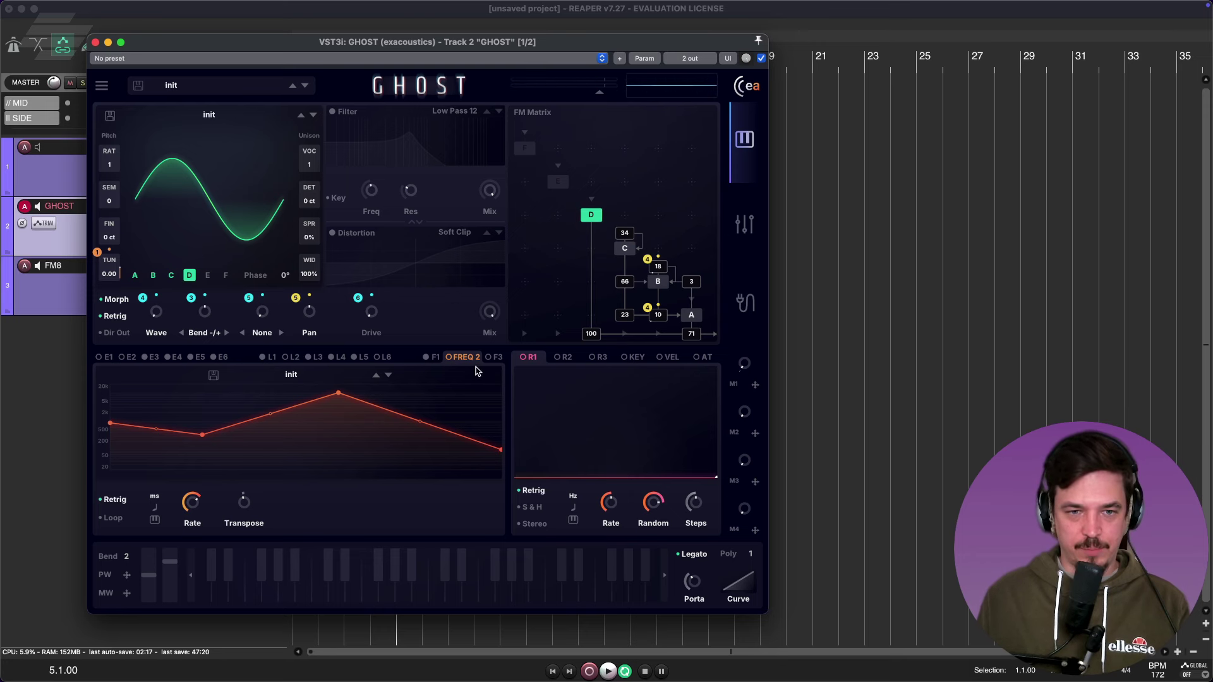
pyautogui.click(496, 359)
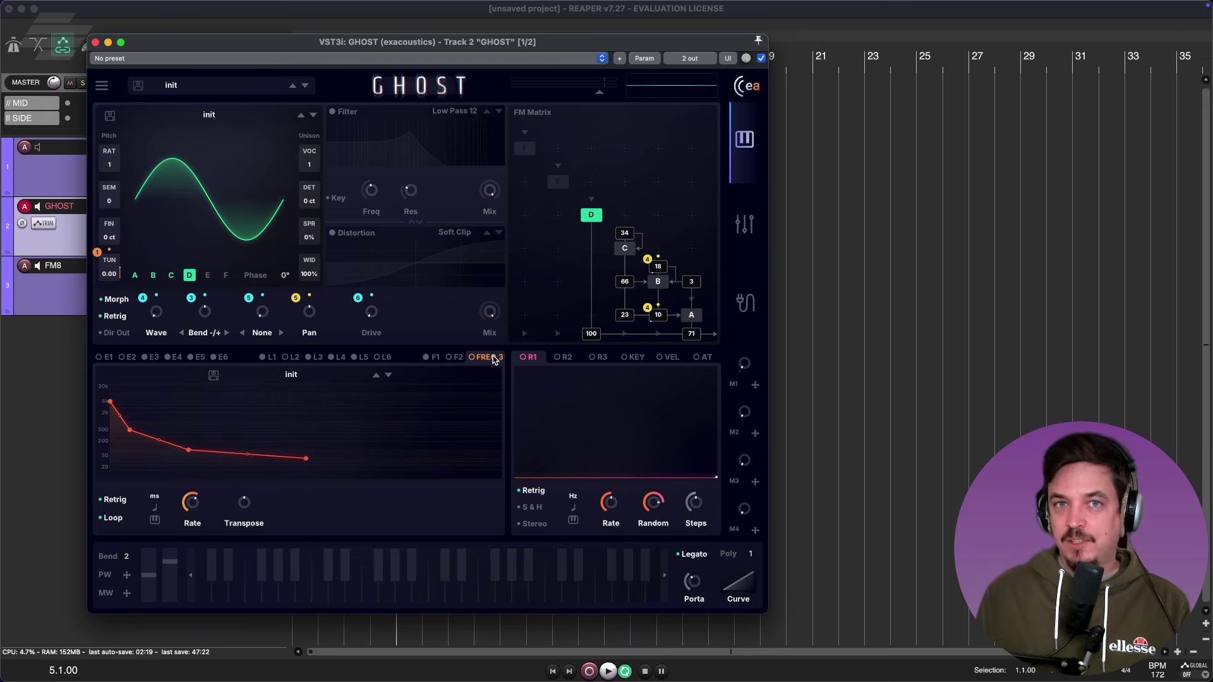
pyautogui.moveTo(494, 358); pyautogui.dragTo(624, 249)
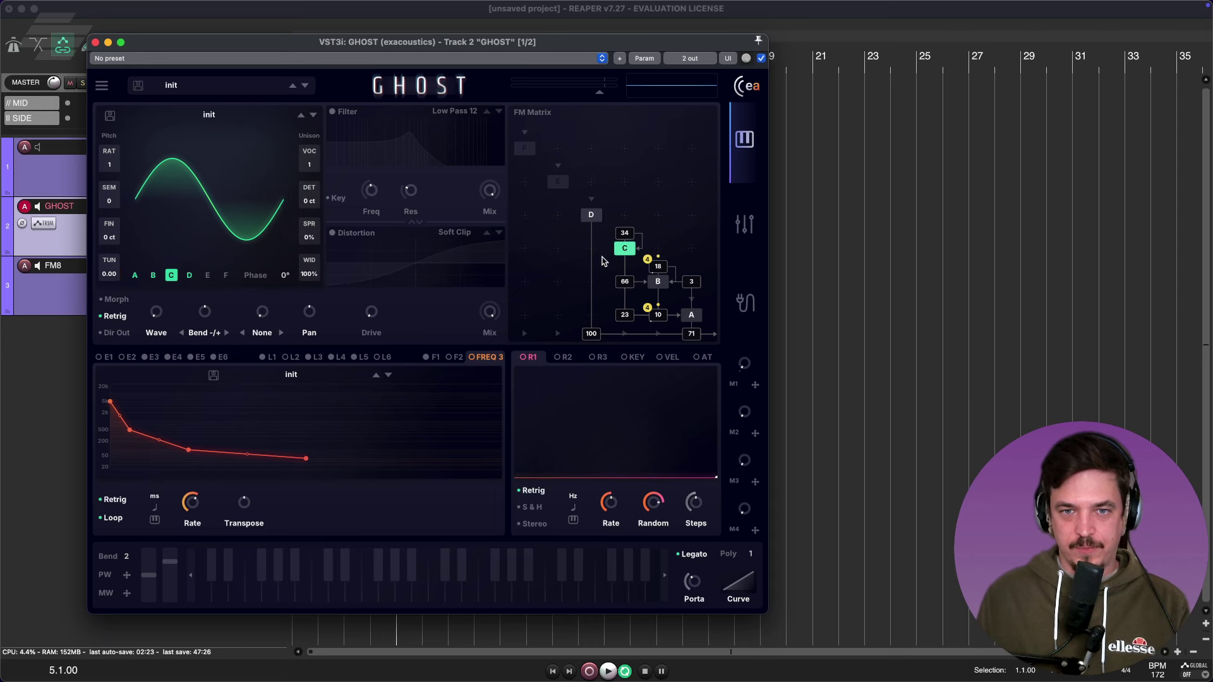
pyautogui.moveTo(478, 360); pyautogui.dragTo(118, 274)
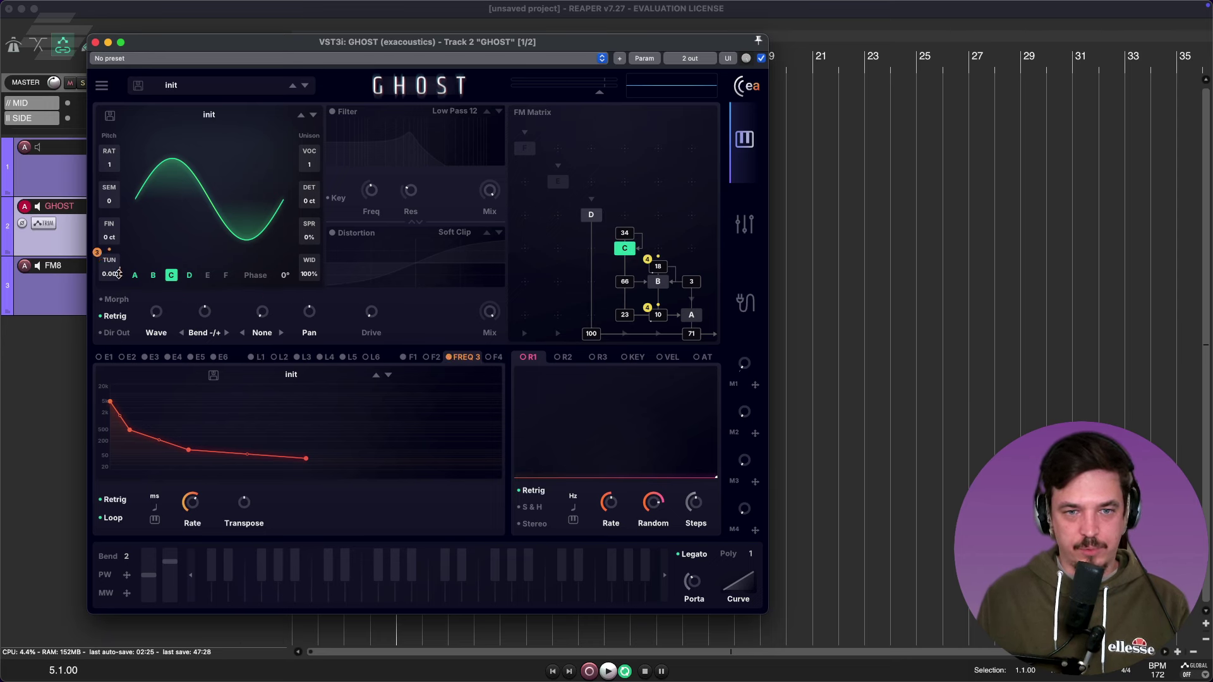
# Assign FREQ 4 to operator B's tuning
pyautogui.click(496, 359)
pyautogui.click(658, 281)
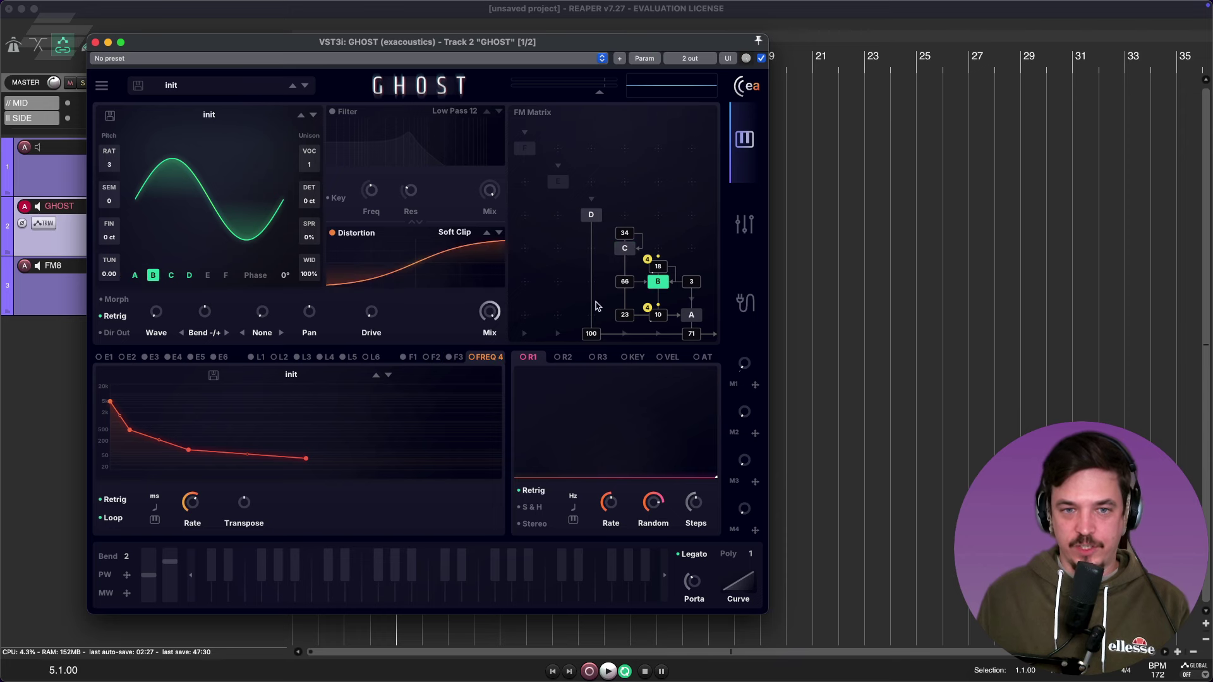
pyautogui.moveTo(478, 361); pyautogui.dragTo(100, 267)
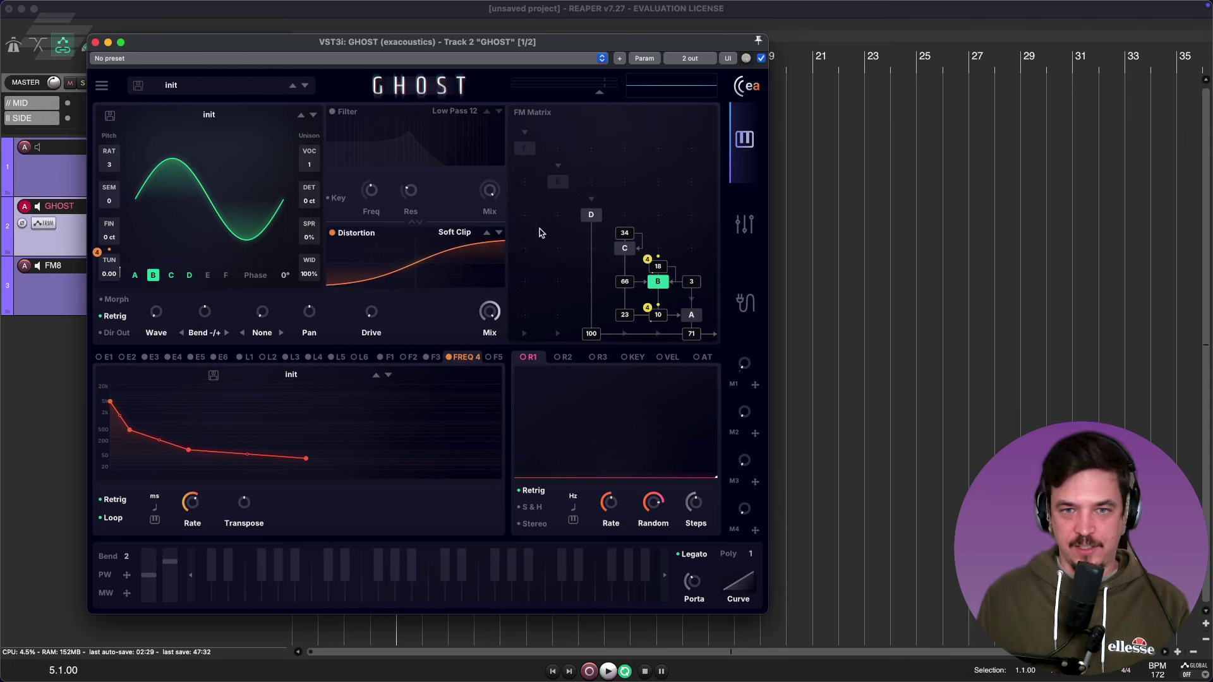
# Assign FREQ 5 to operator E's tuning and reselect operator D
pyautogui.click(584, 216)
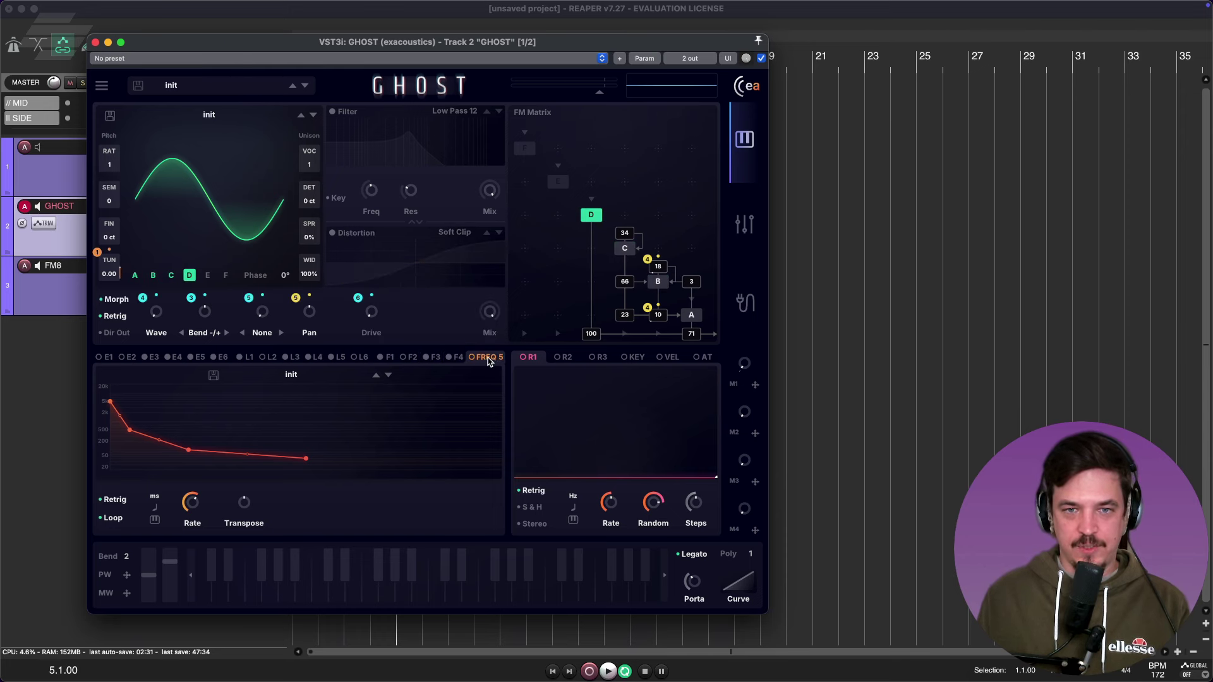
pyautogui.moveTo(493, 360); pyautogui.dragTo(110, 268)
pyautogui.click(558, 181)
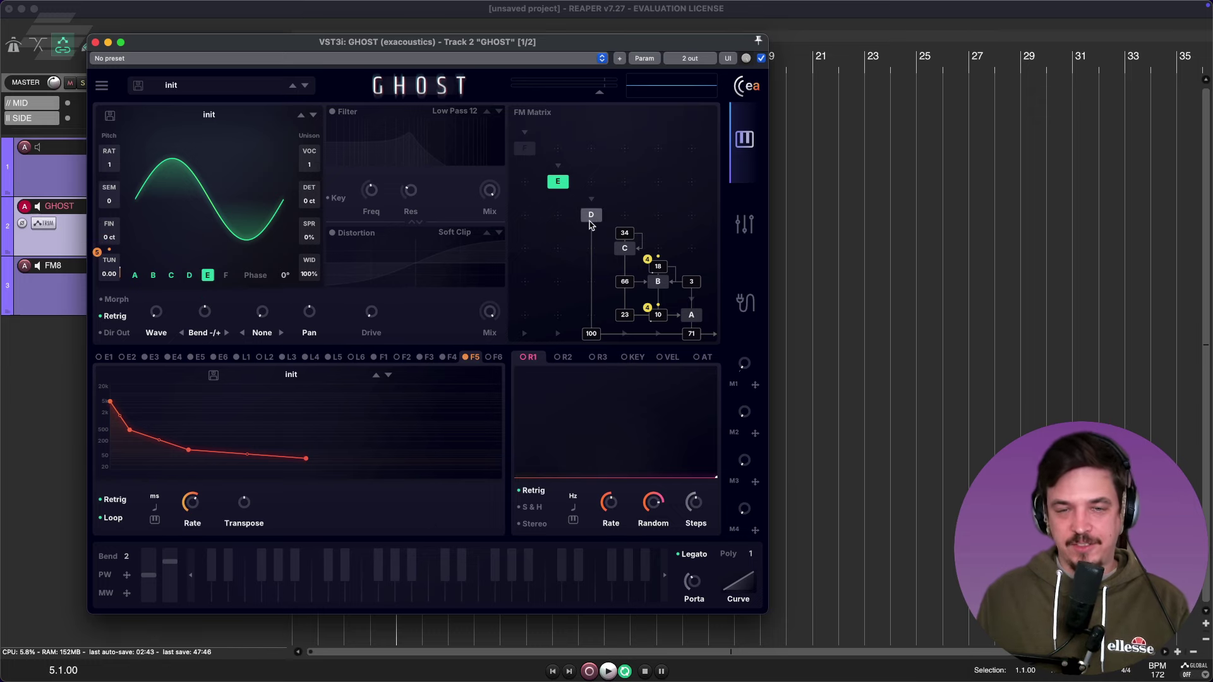
pyautogui.click(592, 218)
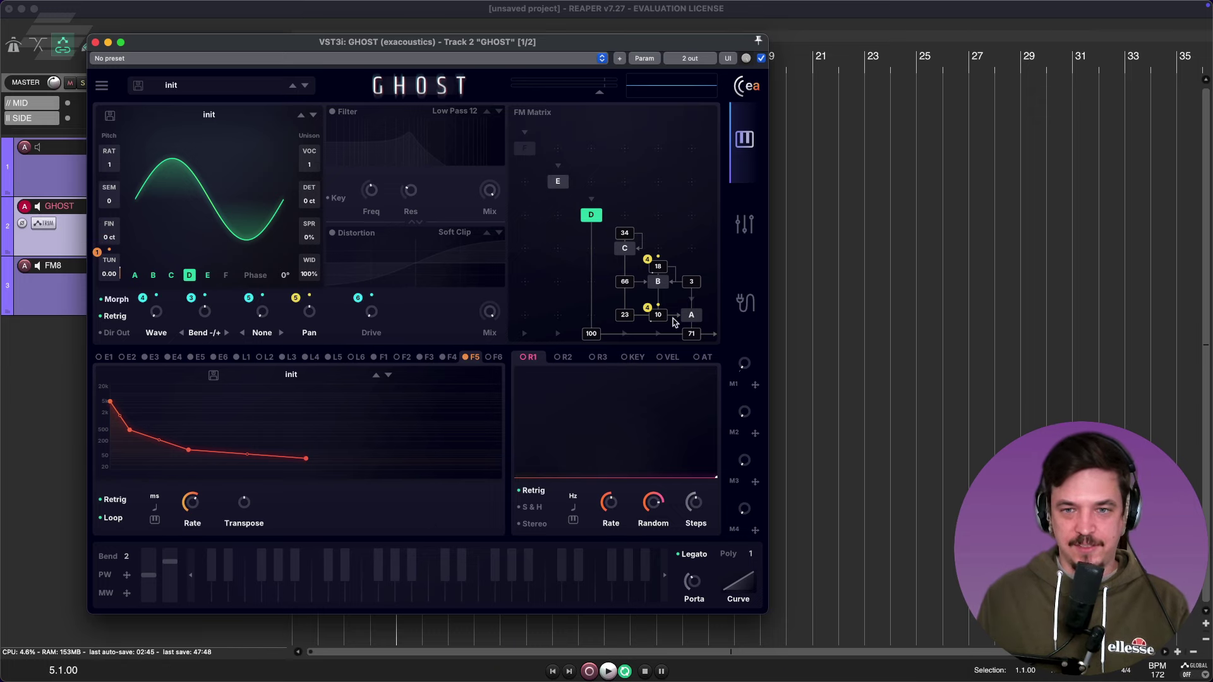
# Assign FREQ 6 to operator A's tuning and switch off operator A's filter
pyautogui.click(691, 316)
pyautogui.moveTo(494, 360); pyautogui.dragTo(111, 273)
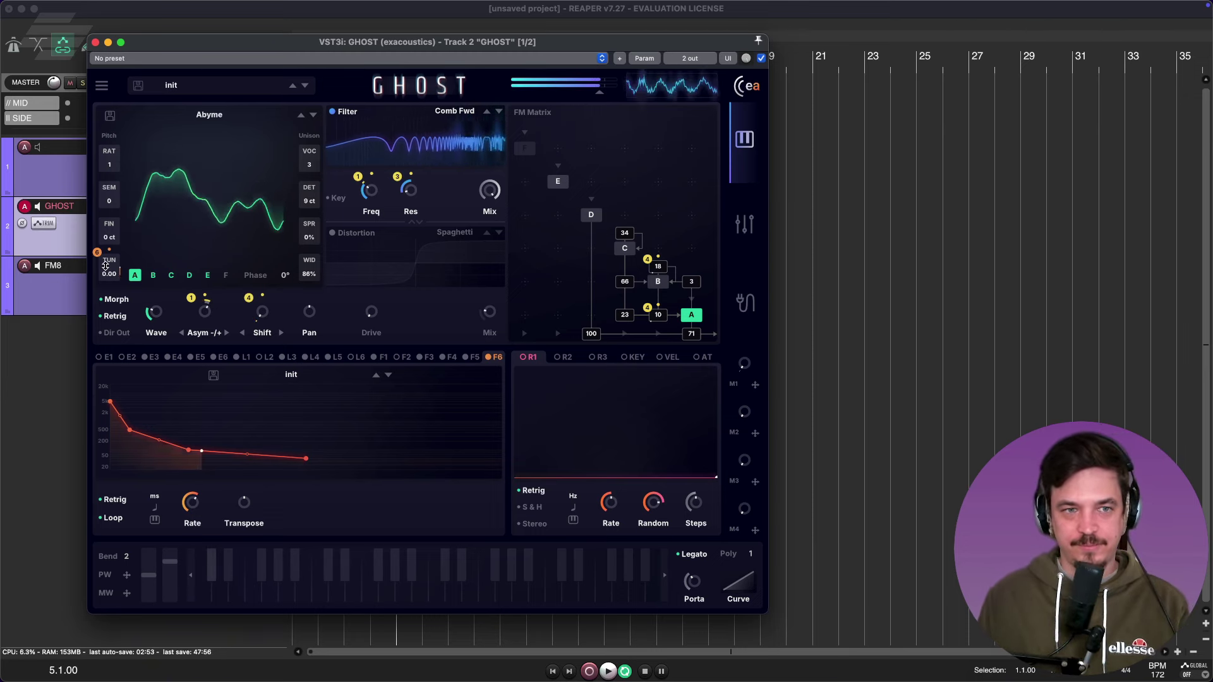
pyautogui.click(333, 113)
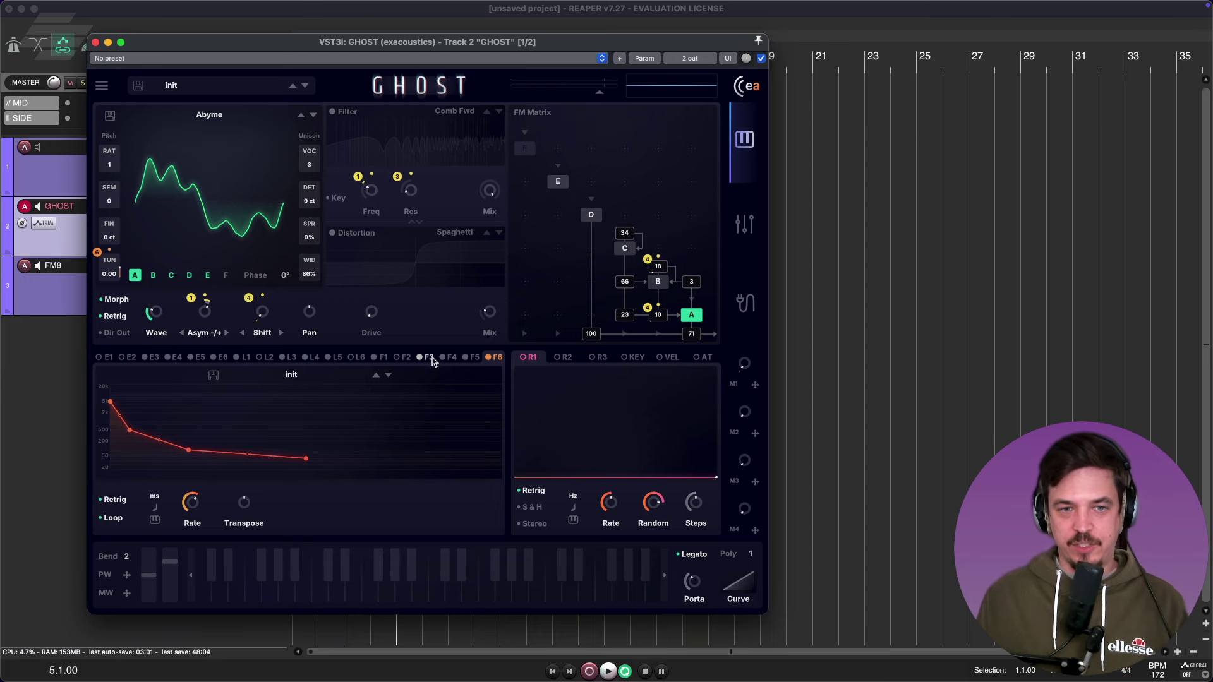
# Display the Kick curve of frequency envelope 1 and reposition the GHOST window
pyautogui.click(383, 358)
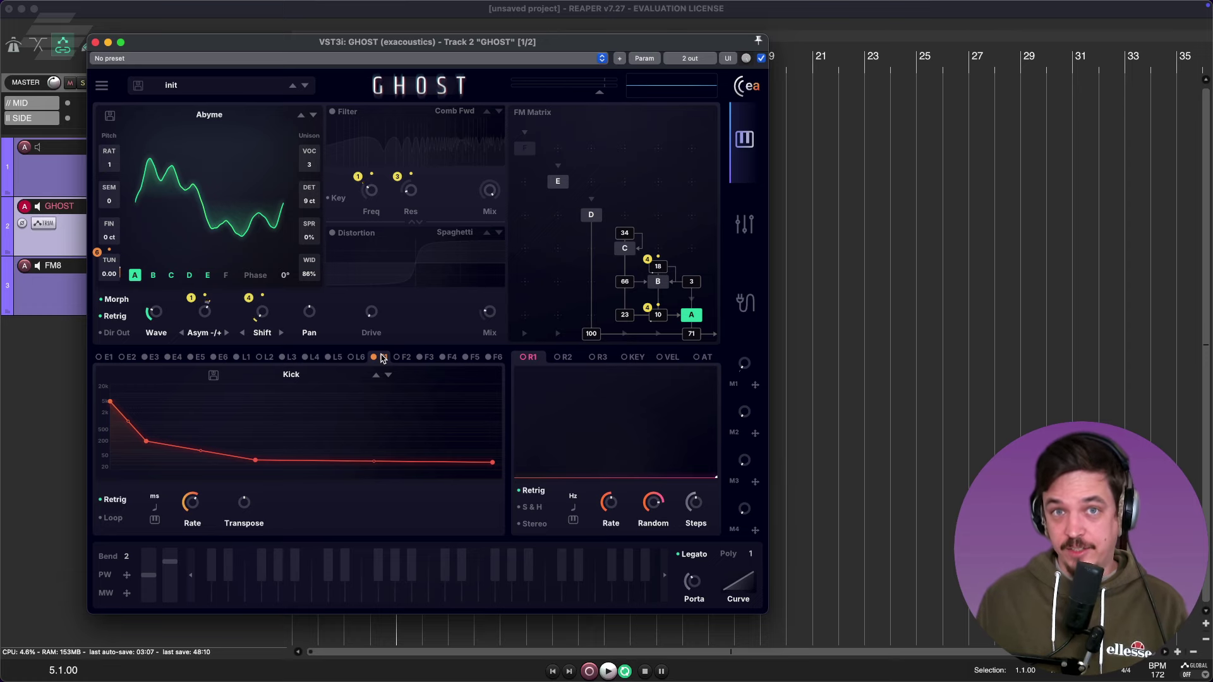
pyautogui.moveTo(346, 45); pyautogui.dragTo(327, 72)
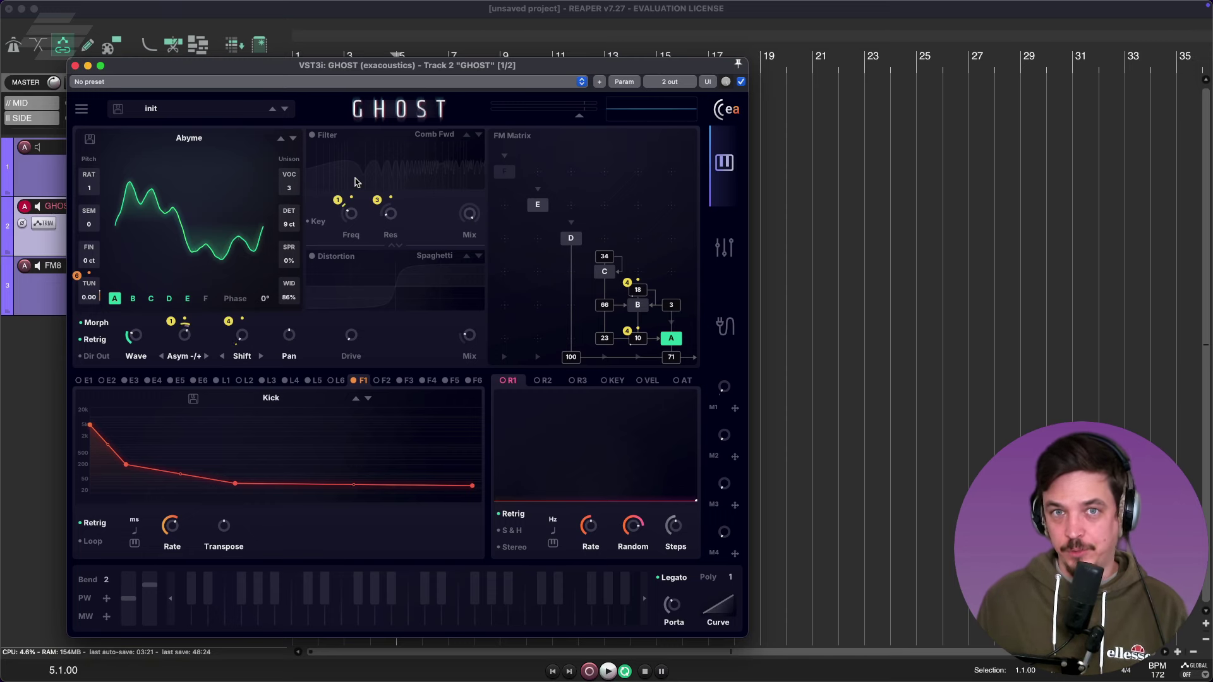
pyautogui.moveTo(349, 325)
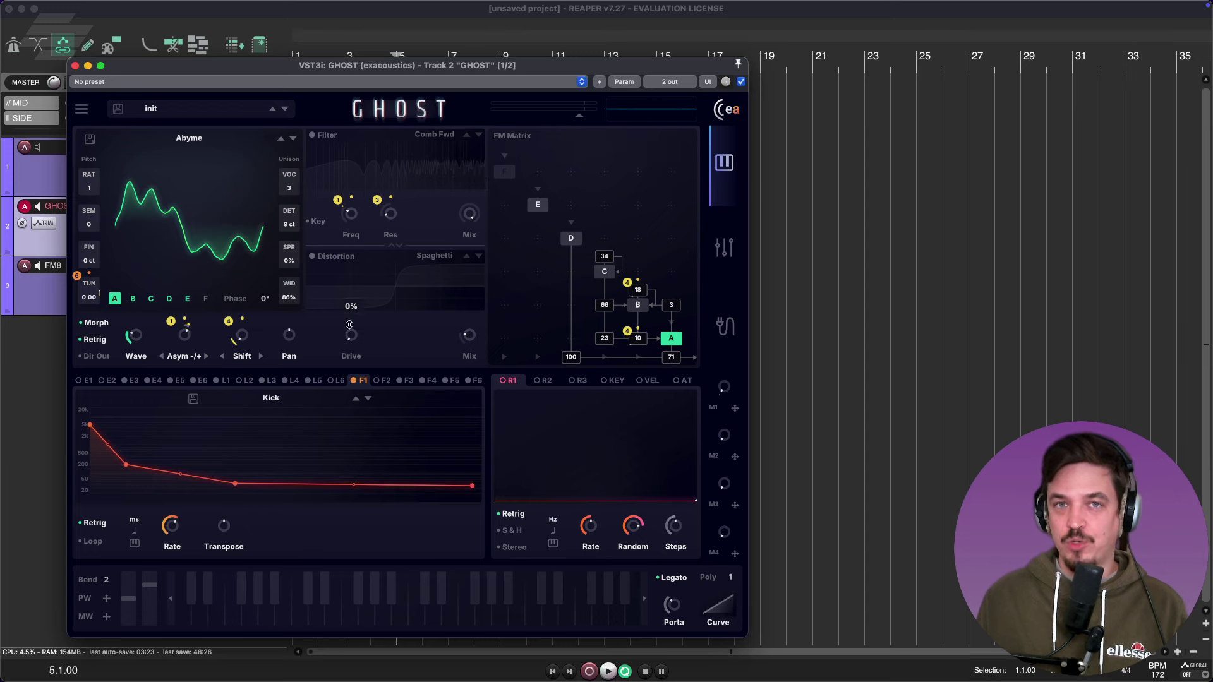
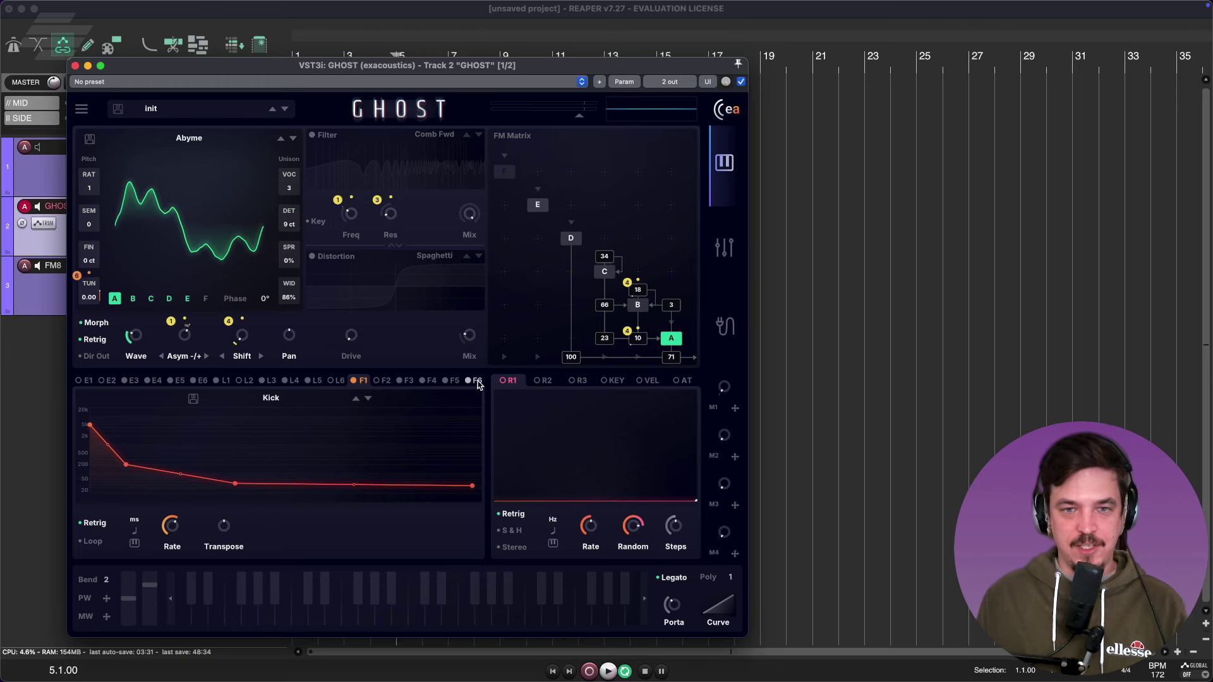
# Load a fresh GHOST instance with the init patch on the GHOST track
pyautogui.click(191, 108)
pyautogui.click(194, 109)
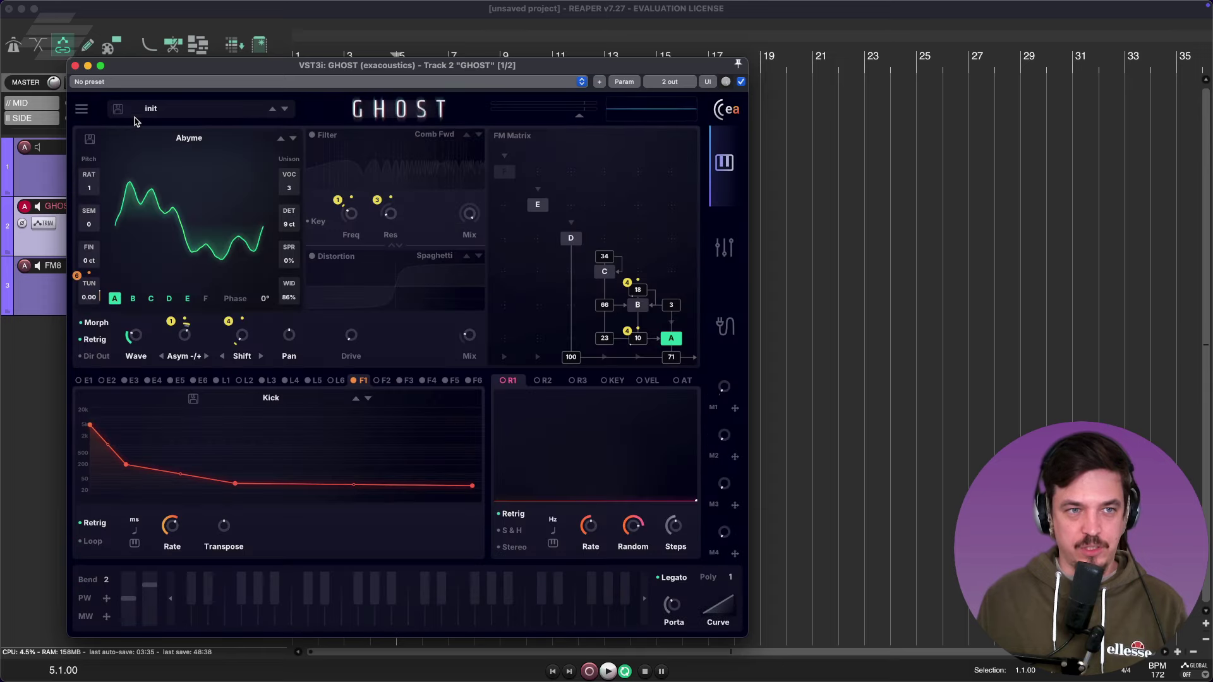
pyautogui.click(100, 115)
pyautogui.click(100, 130)
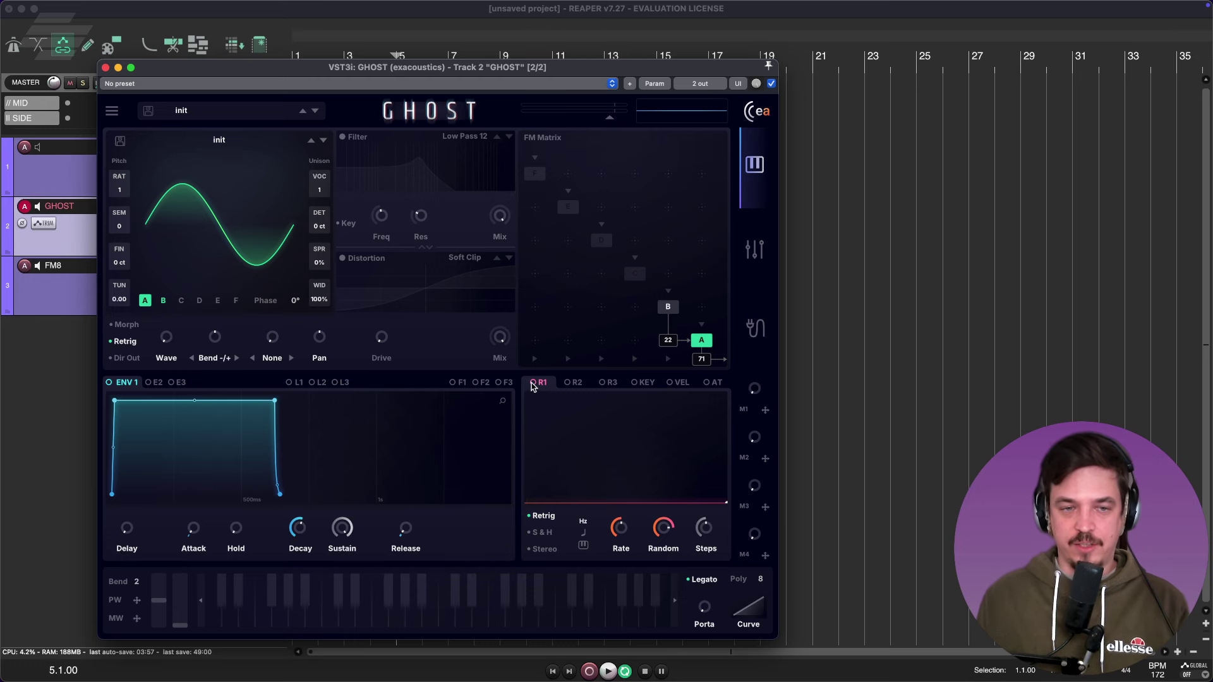
# Assign random modulator R1 to the B-to-A FM amount and try its sample-and-hold mode
pyautogui.moveTo(532, 387); pyautogui.dragTo(655, 278)
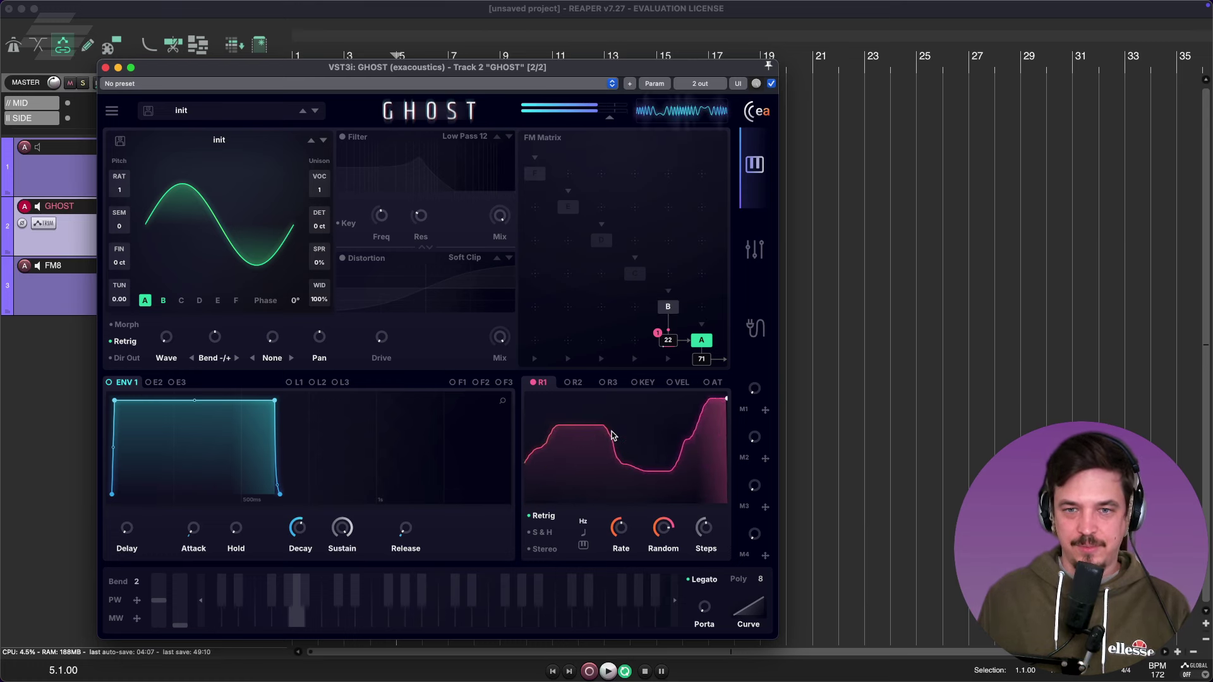
pyautogui.moveTo(661, 526)
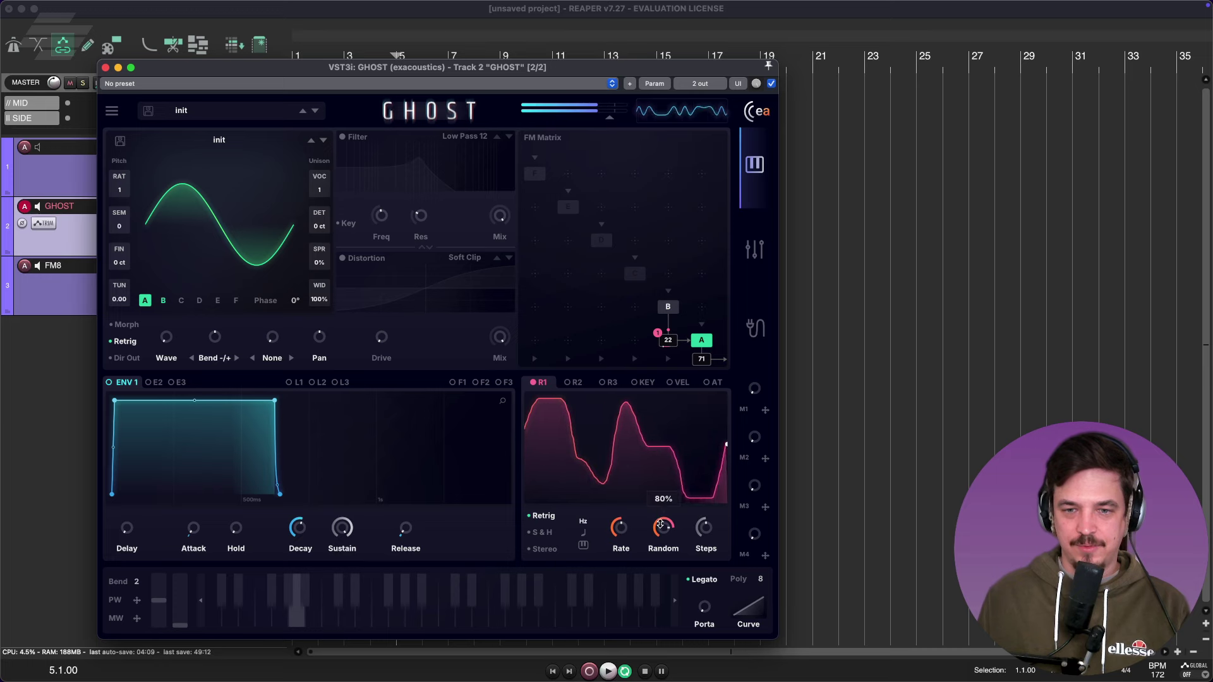
pyautogui.click(537, 534)
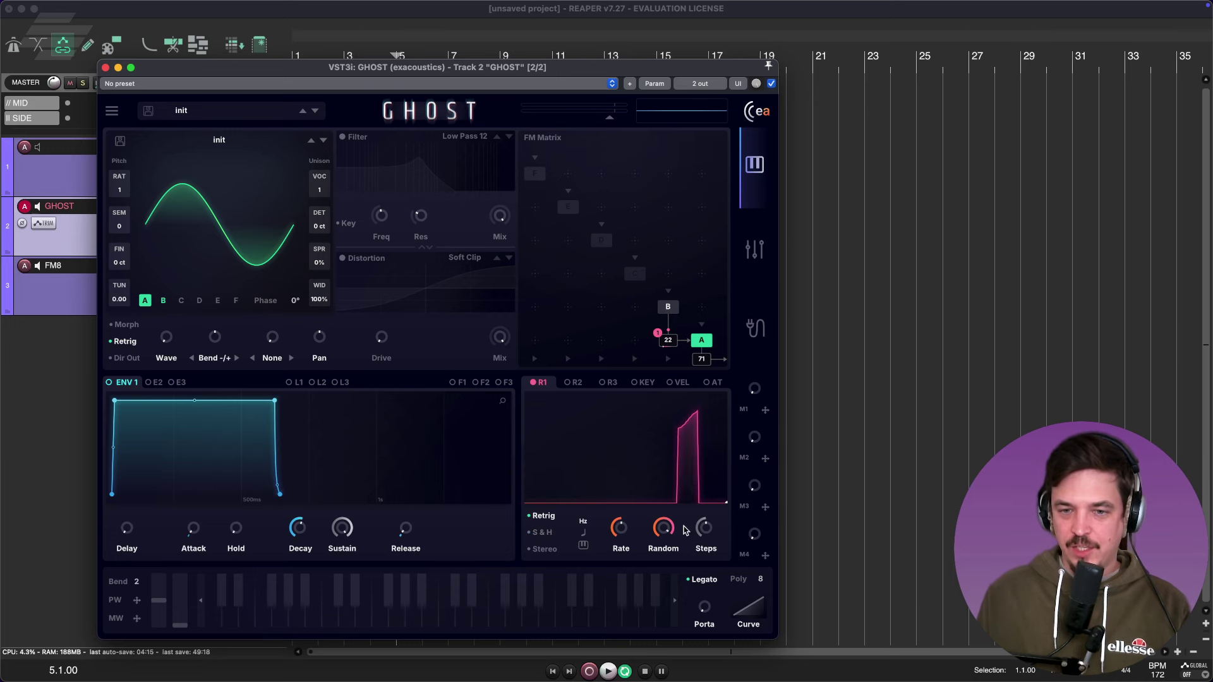
pyautogui.moveTo(666, 526)
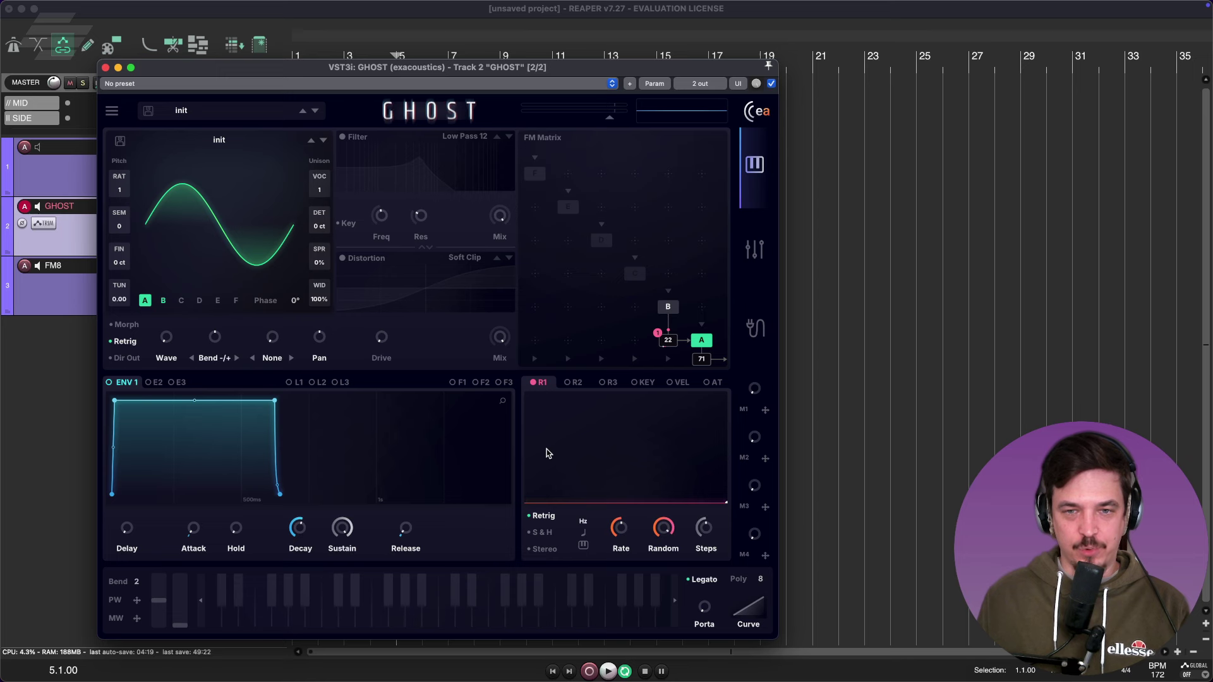
# Enable operator A's Low Pass 12 filter, assign R1 to its frequency and move the GHOST window aside
pyautogui.click(343, 136)
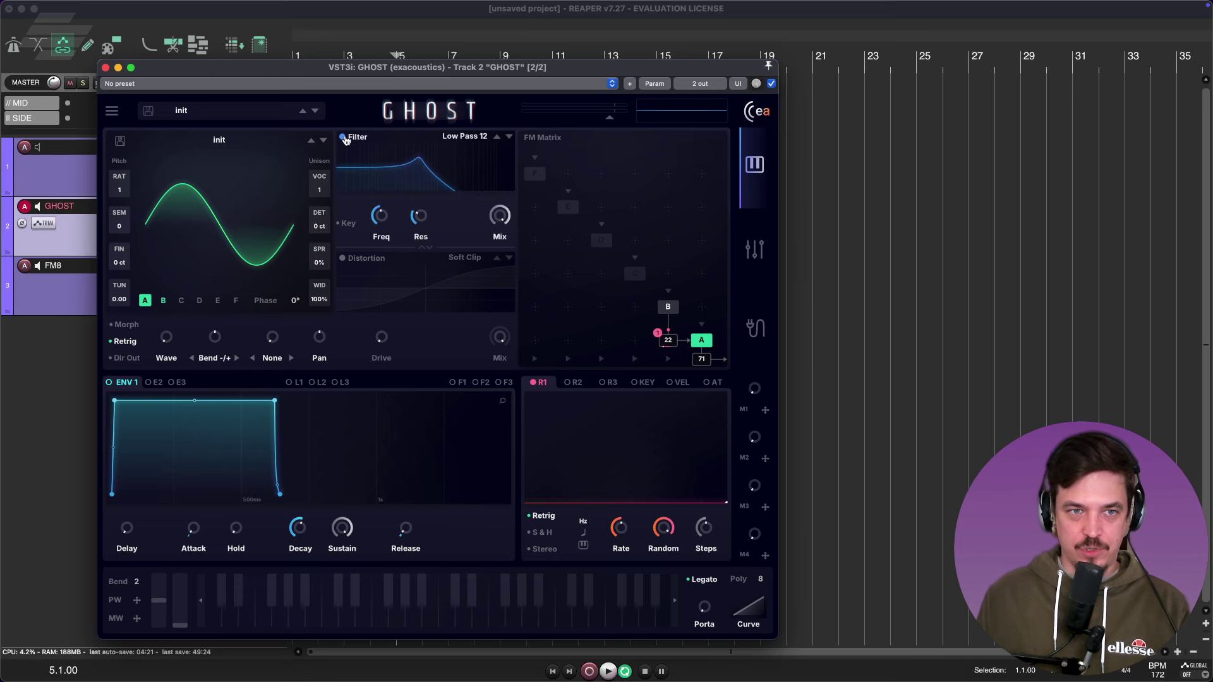
pyautogui.moveTo(532, 385); pyautogui.dragTo(571, 62)
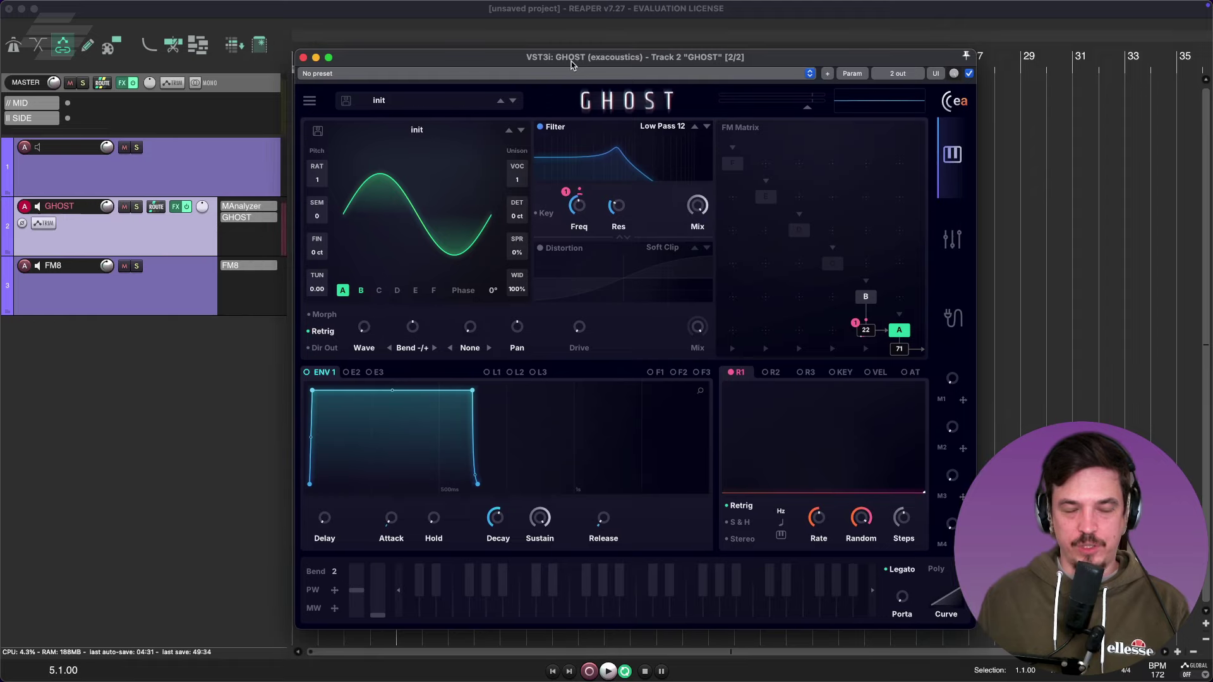
# Insert Serum as a virtual instrument on a new track after FM8 and reposition its window
pyautogui.click(185, 307)
pyautogui.press('super+t')
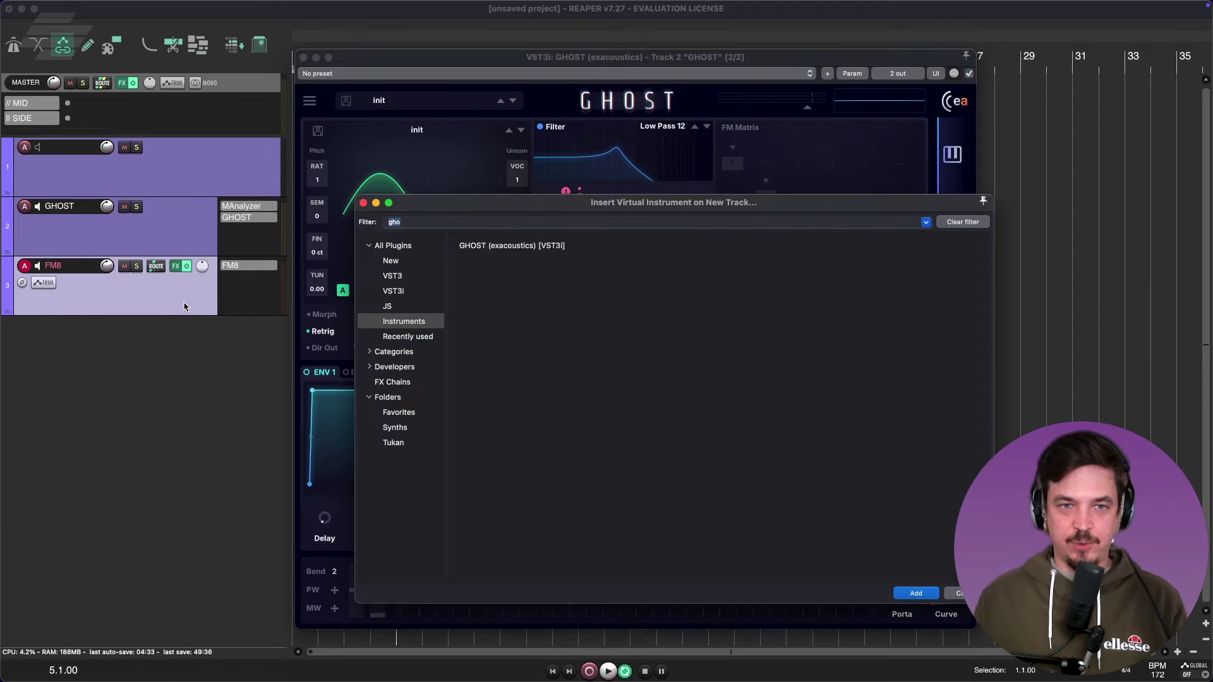
pyautogui.write('serum')
pyautogui.press('Return')
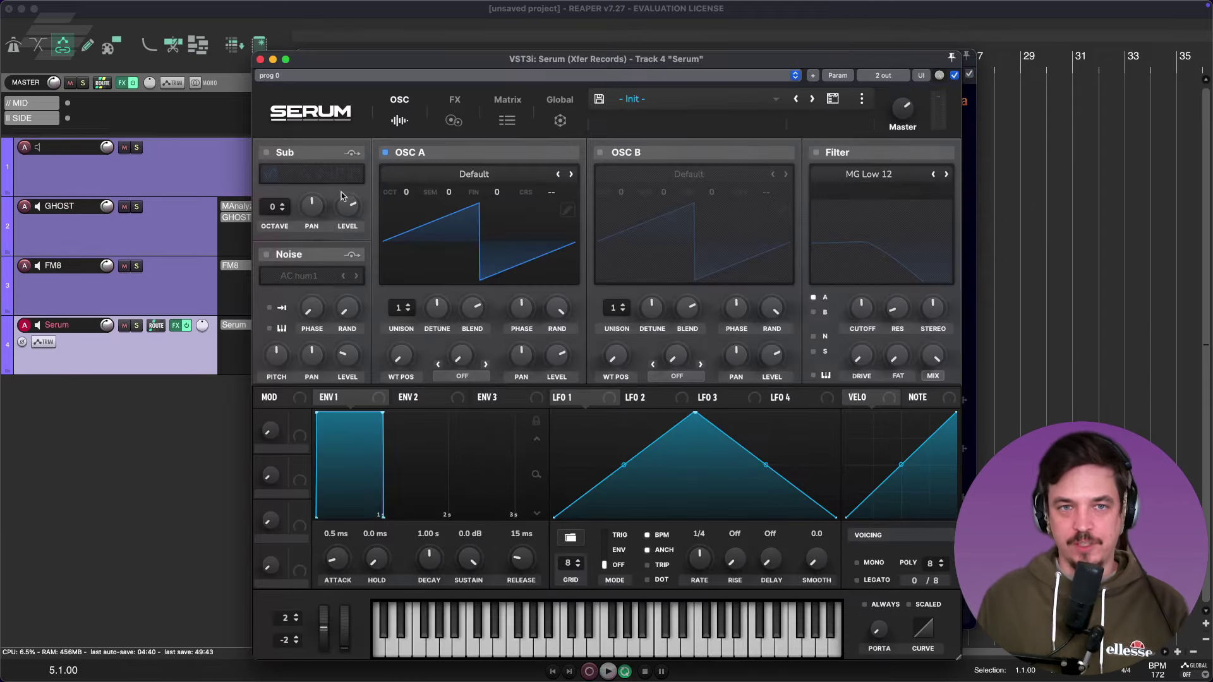
pyautogui.moveTo(496, 60); pyautogui.dragTo(334, 39)
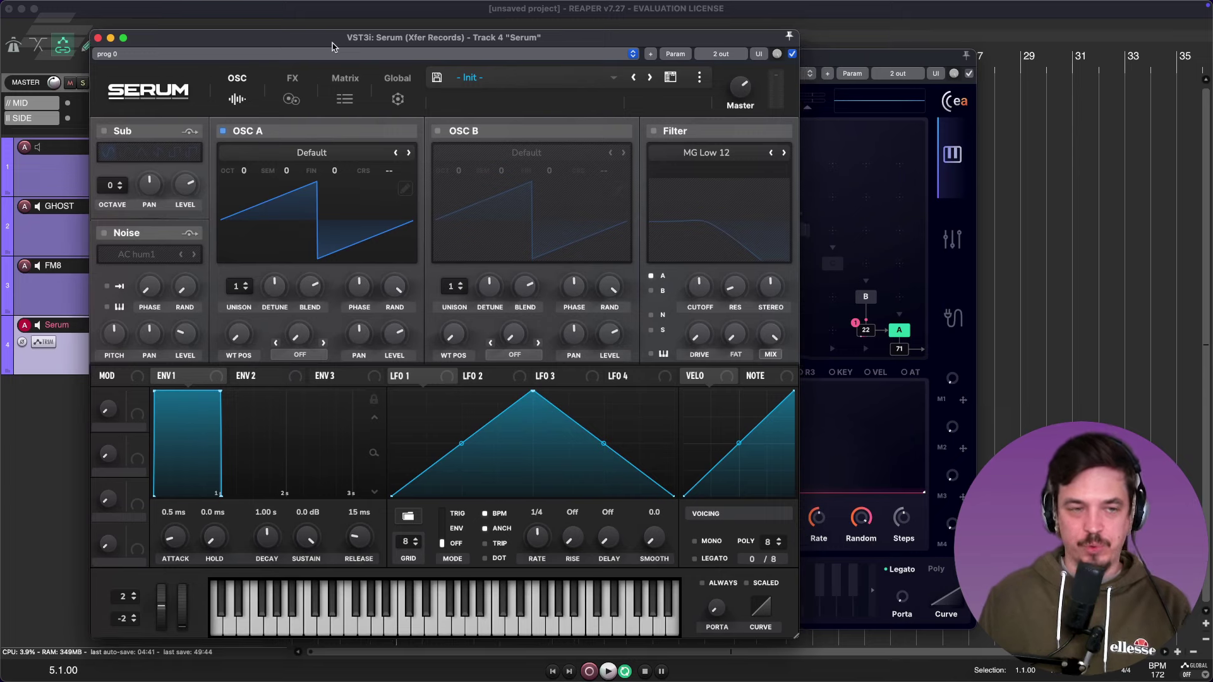
# Examine Serum's Chaos 1 and Chaos 2 controls and the modulation sources available in its matrix
pyautogui.click(398, 100)
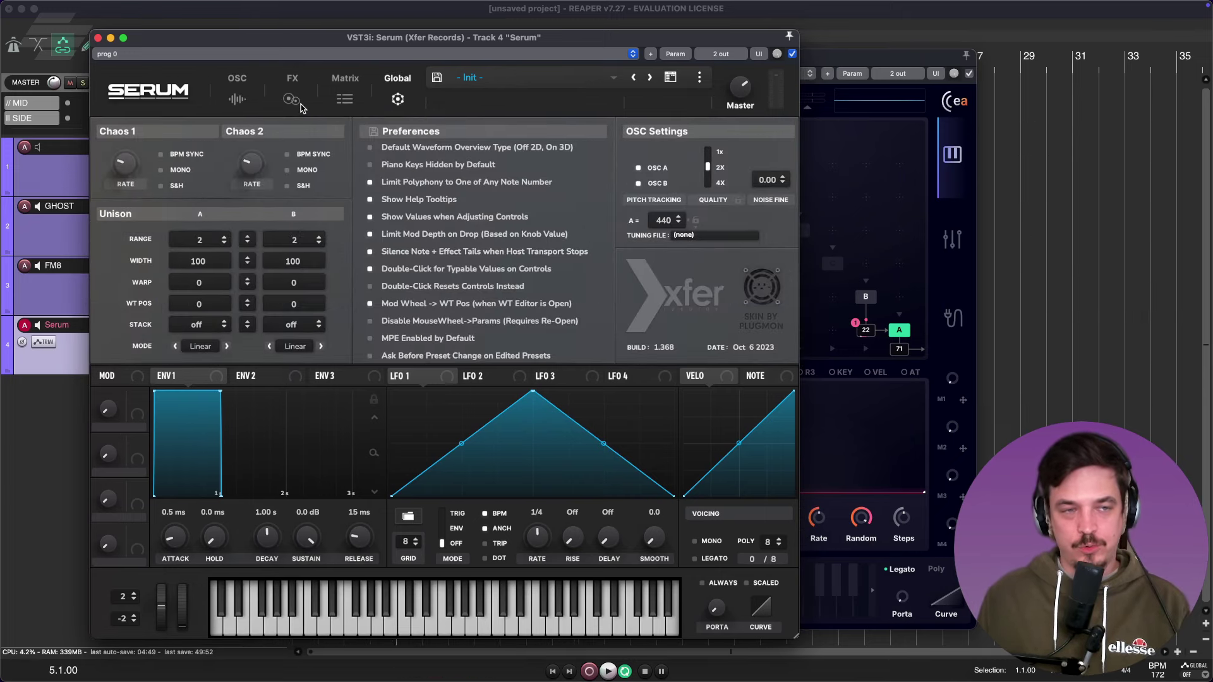
pyautogui.moveTo(122, 169); pyautogui.dragTo(147, 164)
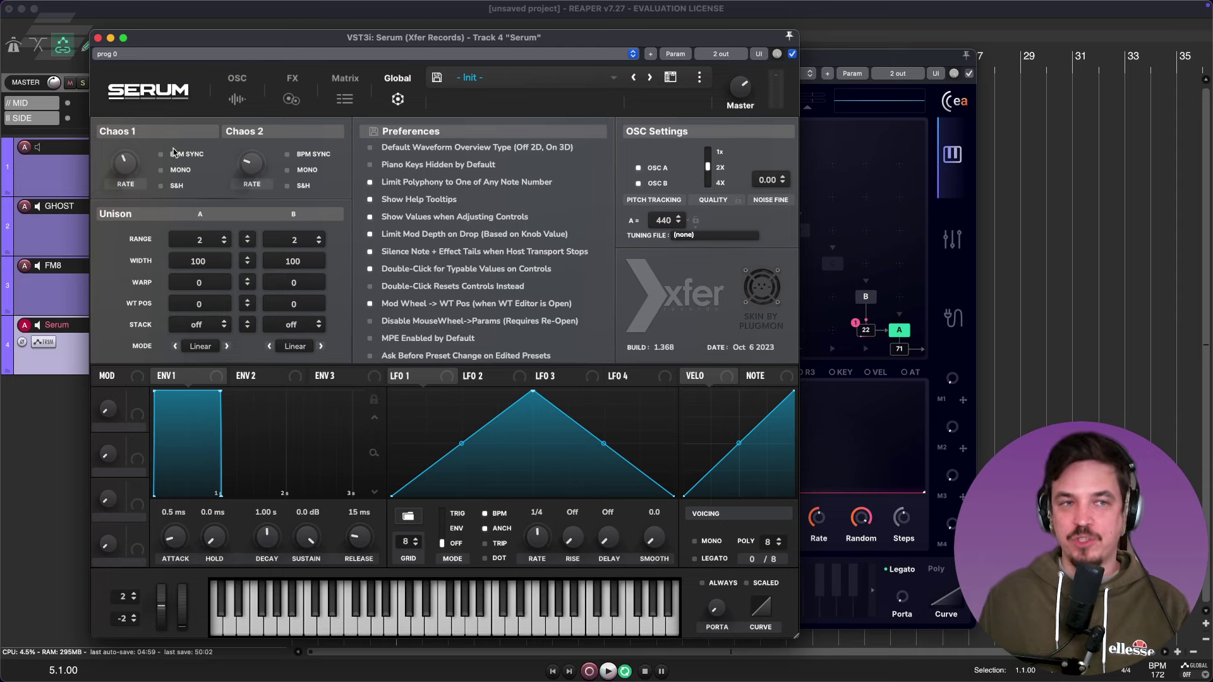
pyautogui.click(353, 99)
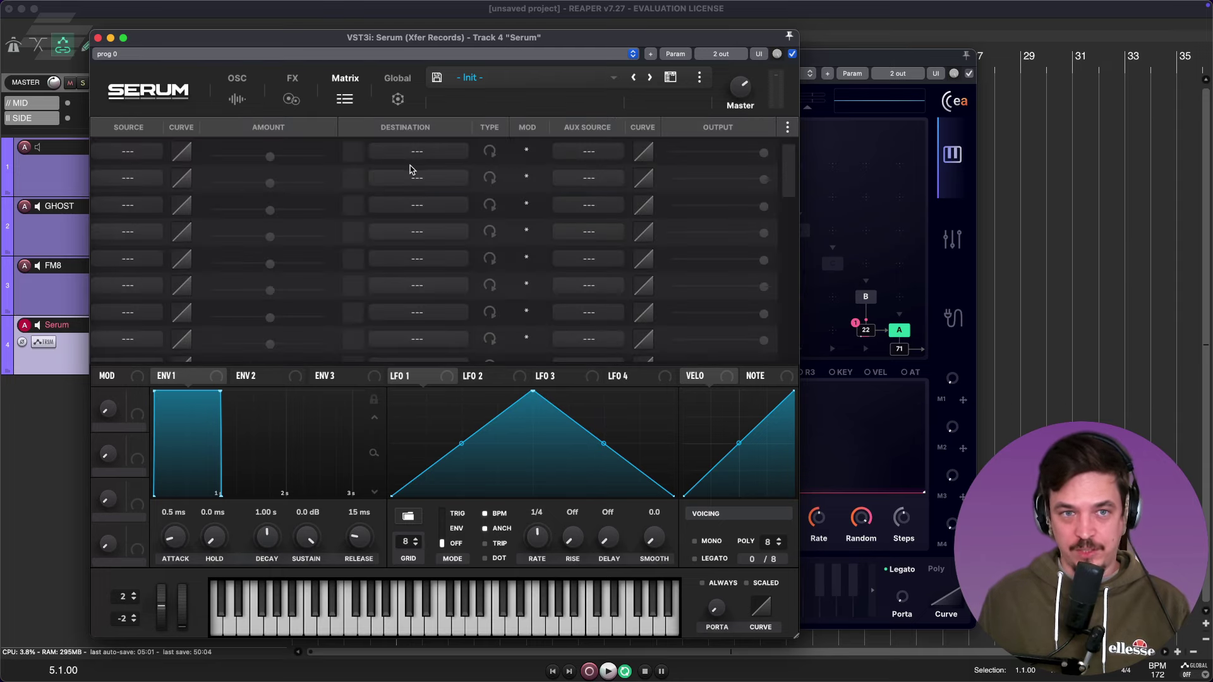
pyautogui.click(127, 151)
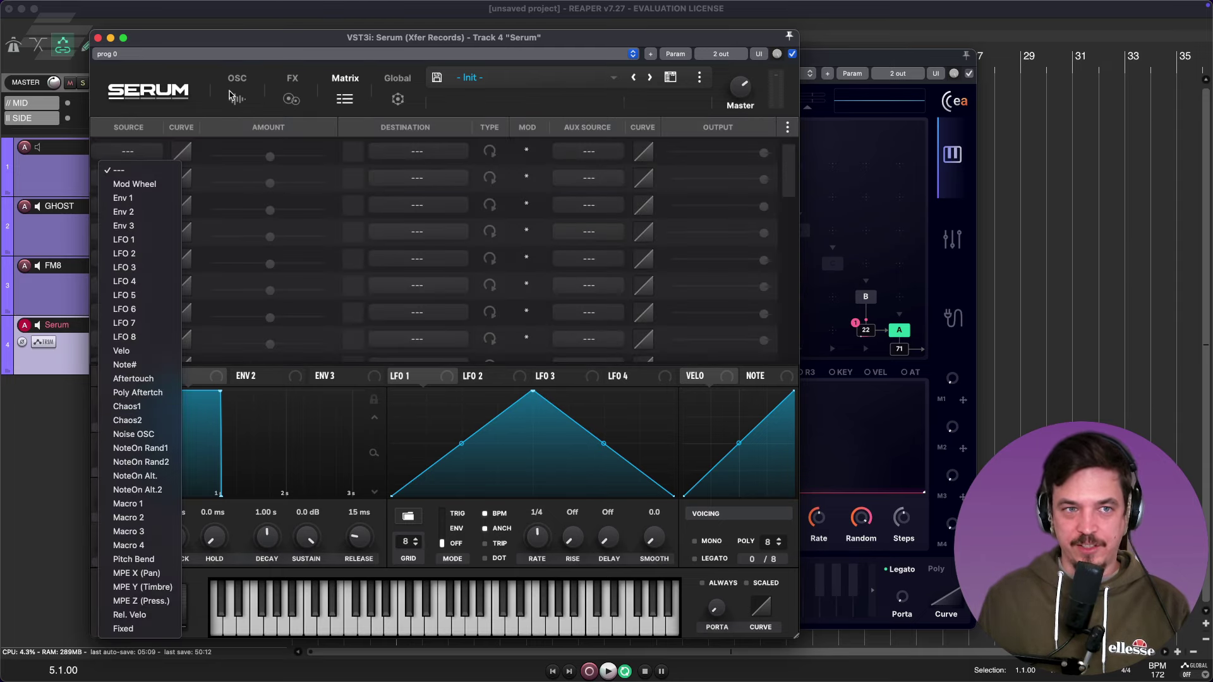
pyautogui.click(282, 98)
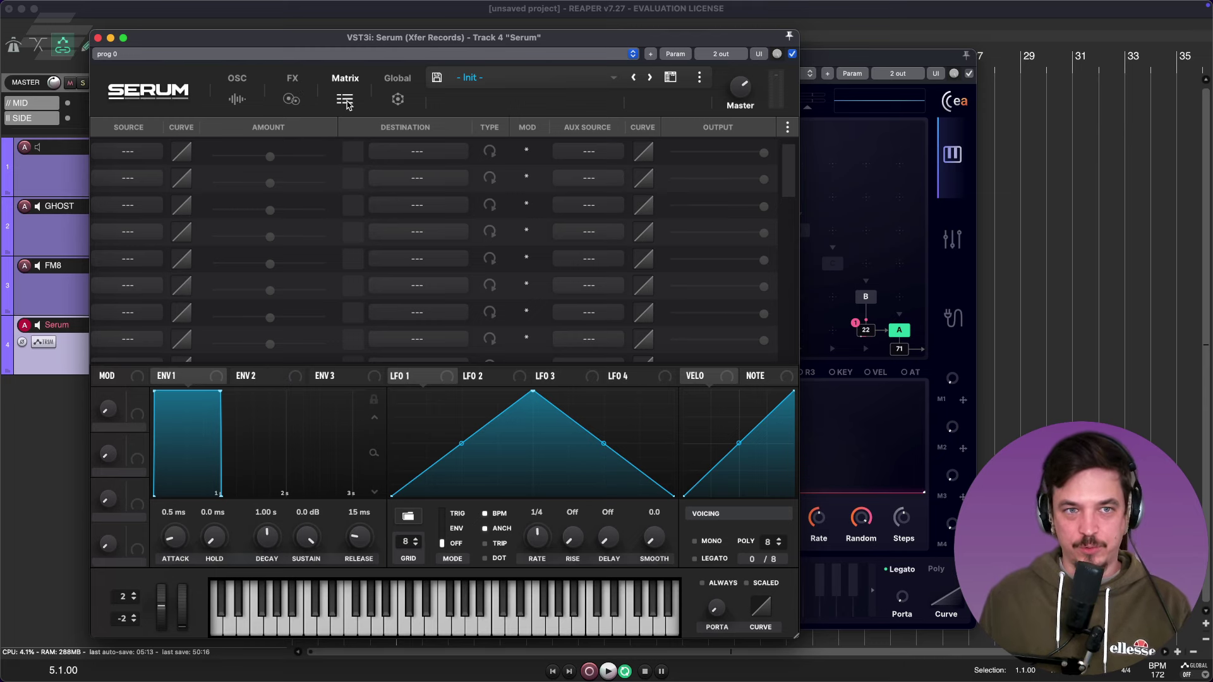
pyautogui.click(383, 98)
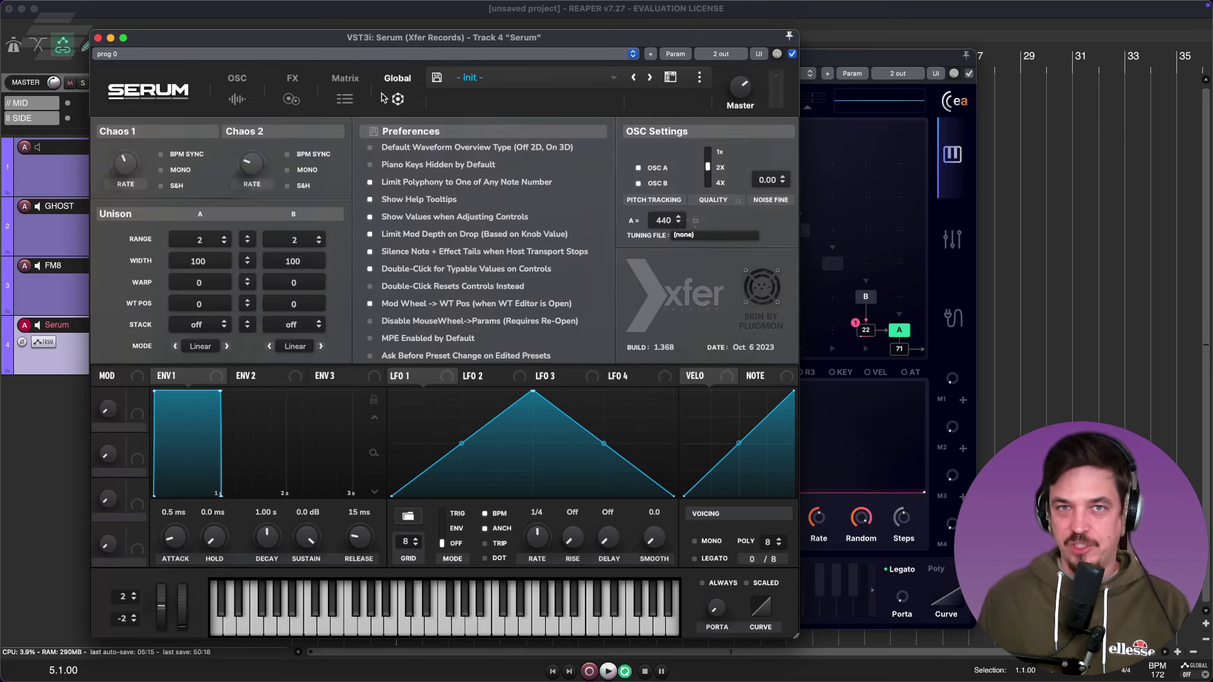
# Close the Serum window, reposition GHOST and select the GHOST track
pyautogui.click(98, 37)
pyautogui.moveTo(854, 67); pyautogui.dragTo(725, 56)
pyautogui.click(184, 220)
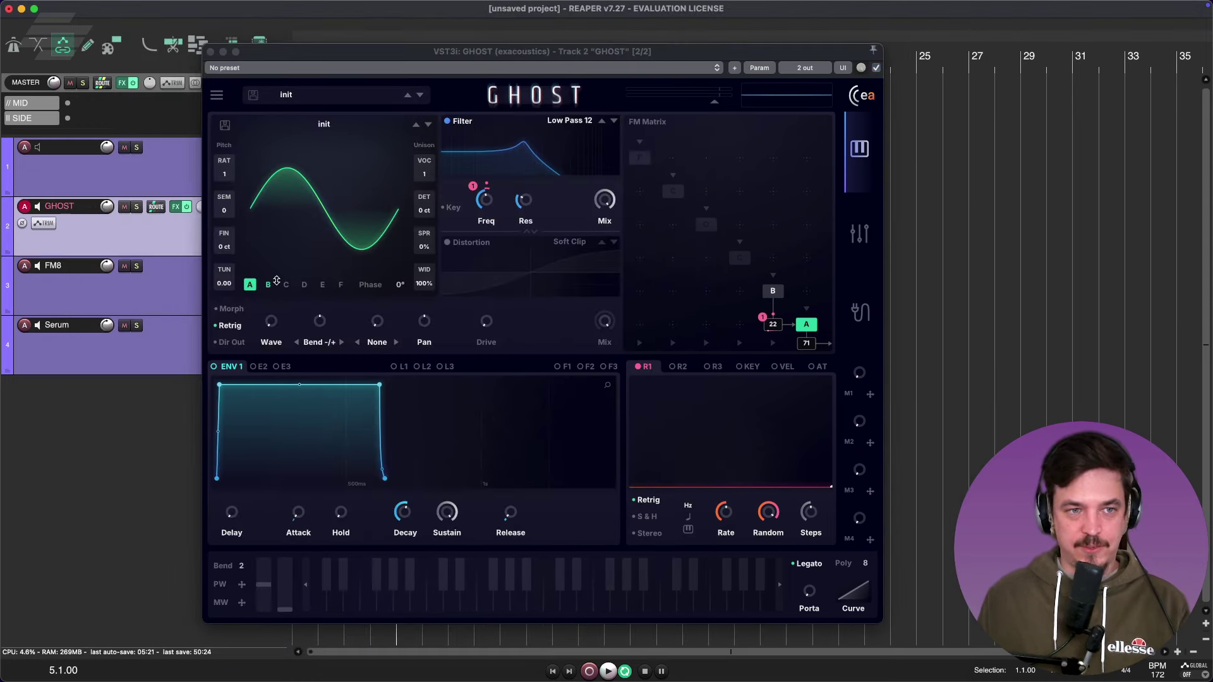
# Show GHOST's KEY modulator, try bending its curve and assign KEY to the B-to-A FM amount
pyautogui.click(700, 373)
pyautogui.click(700, 373)
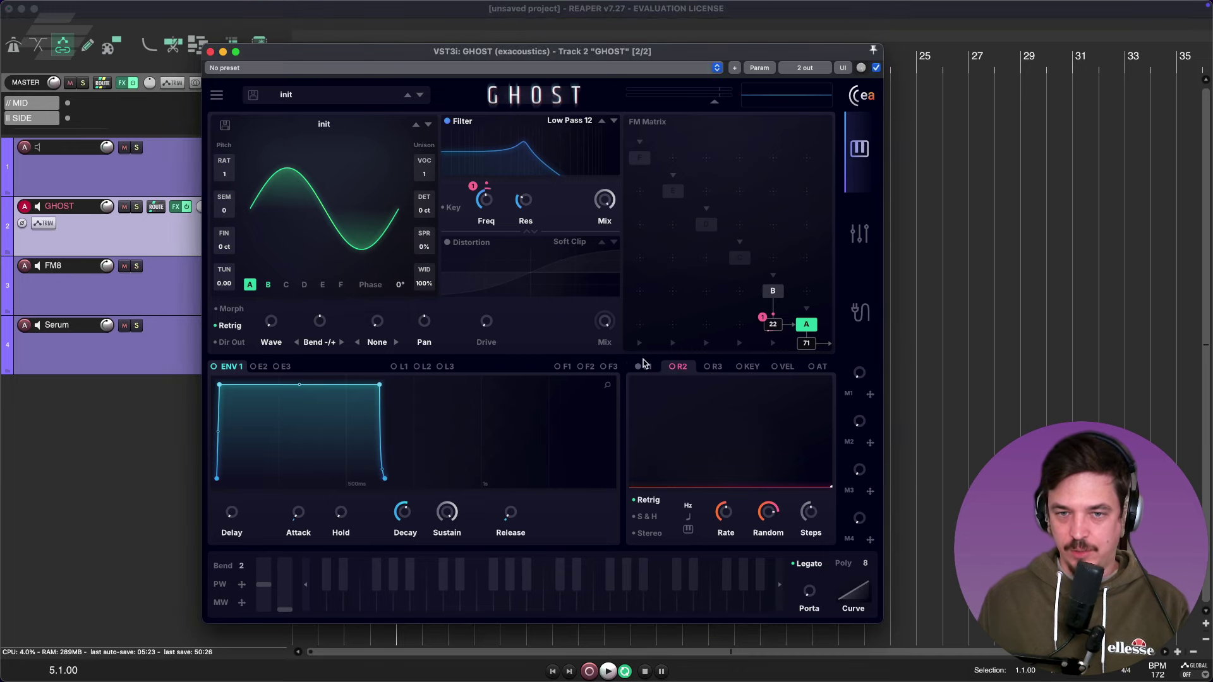
pyautogui.click(747, 369)
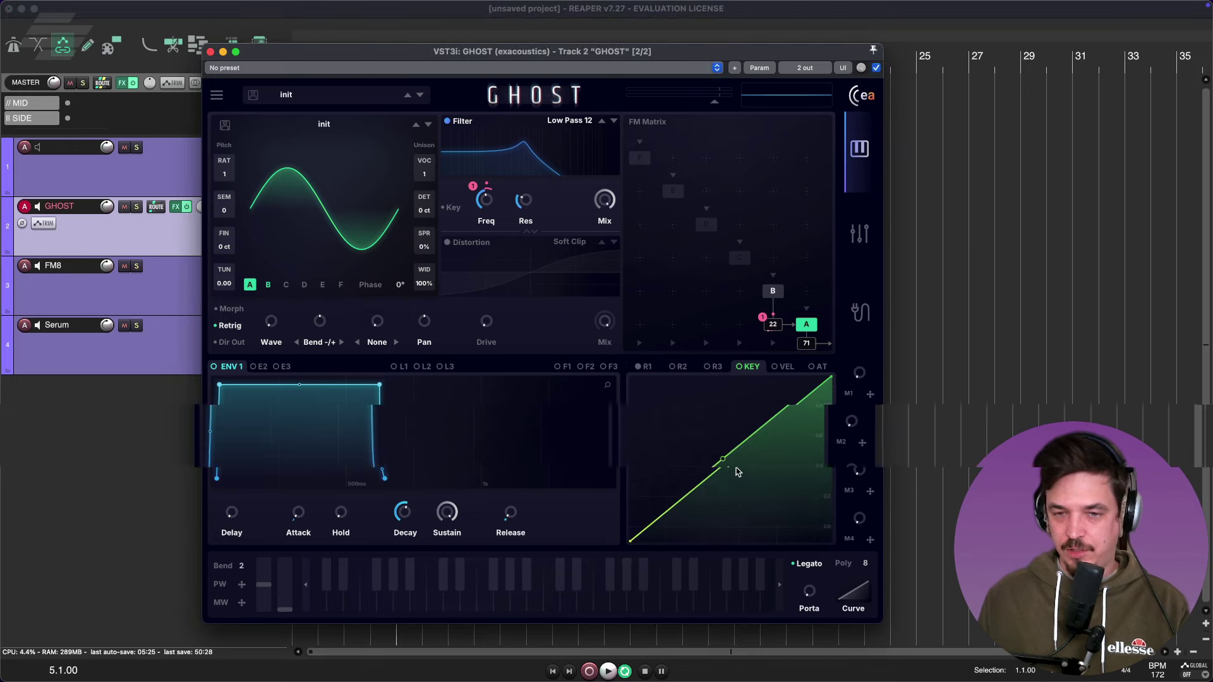
pyautogui.moveTo(733, 467); pyautogui.dragTo(732, 500)
# Display GHOST's velocity and aftertouch modulation curves
pyautogui.click(784, 369)
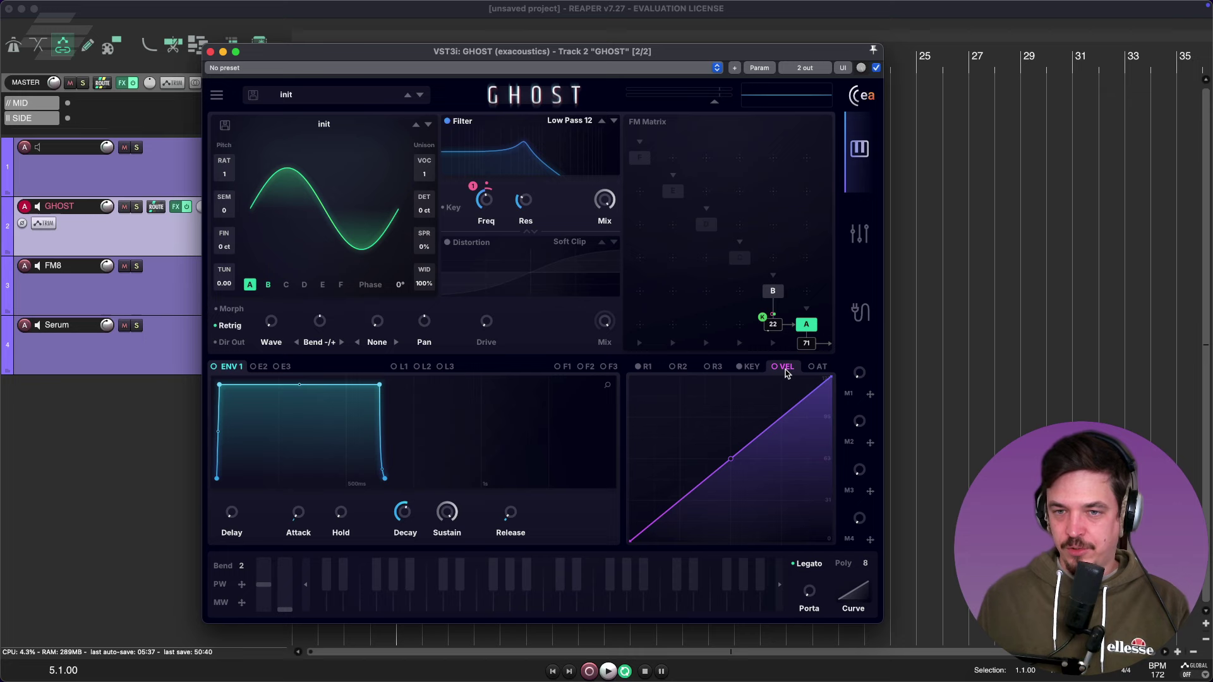
pyautogui.click(817, 369)
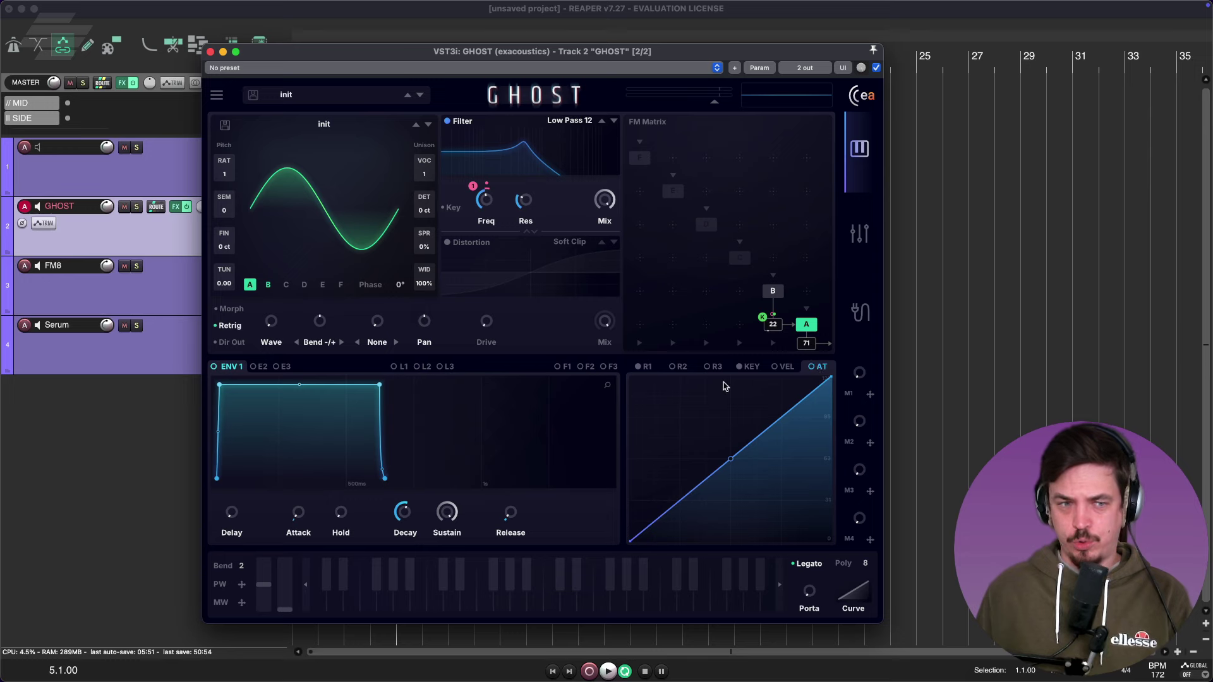
# Move GHOST aside, reopen Serum from its track and display its note-number modulation curve
pyautogui.click(136, 349)
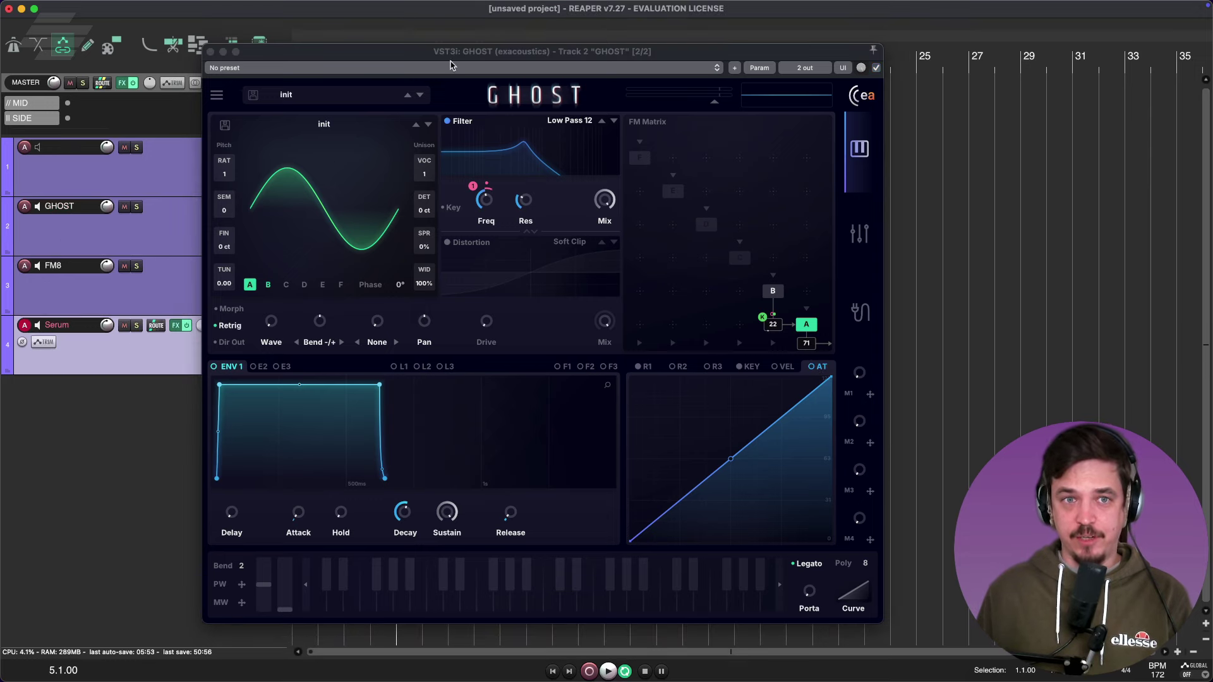
pyautogui.moveTo(451, 63); pyautogui.dragTo(582, 49)
pyautogui.click(265, 326)
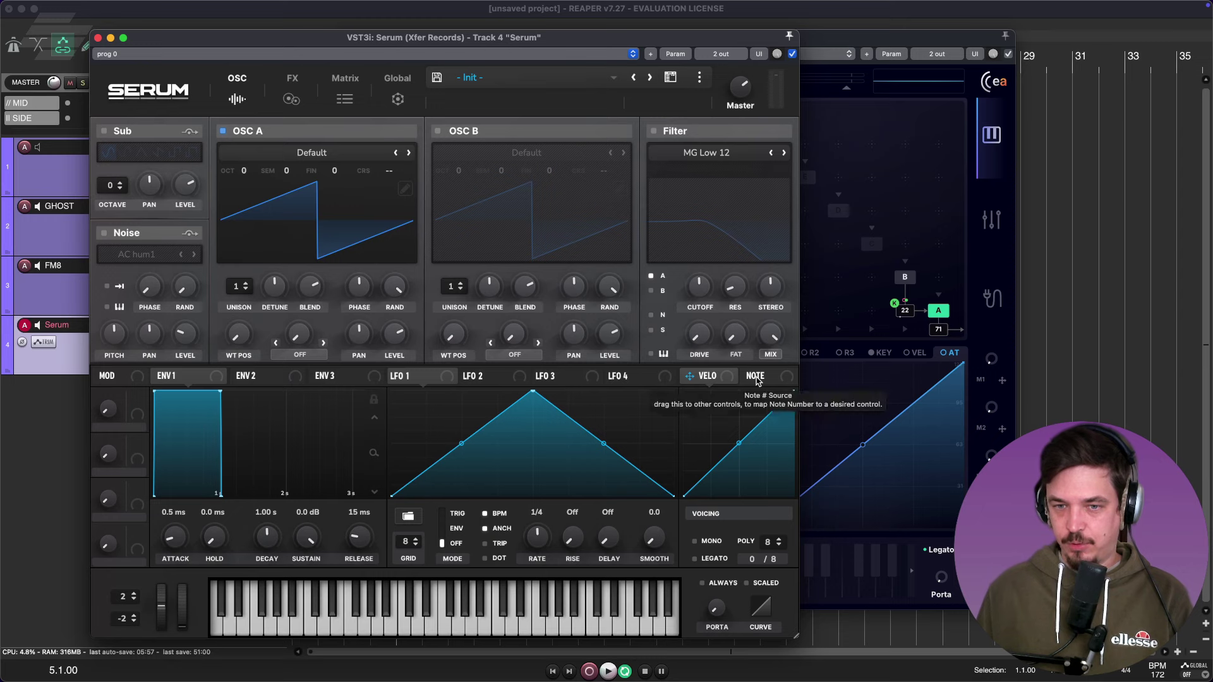
pyautogui.moveTo(757, 381); pyautogui.dragTo(837, 172)
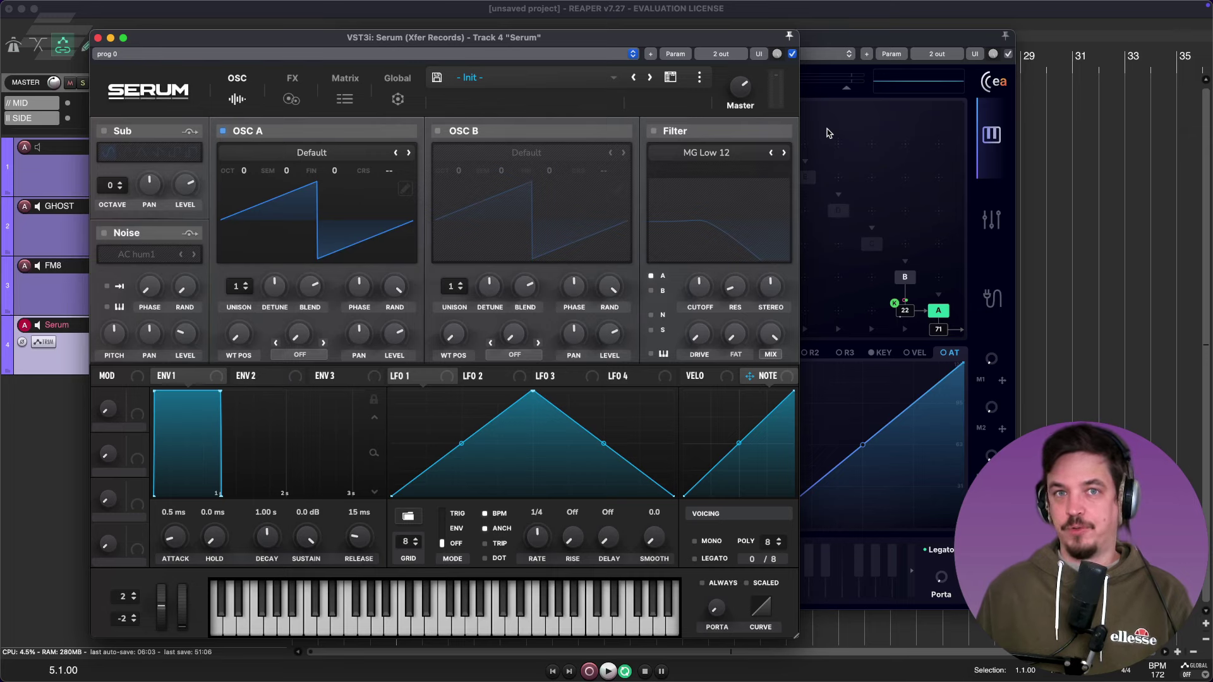
# Bring GHOST to the front, reselect its track and add a Filter to its effects list
pyautogui.moveTo(869, 36); pyautogui.dragTo(666, 41)
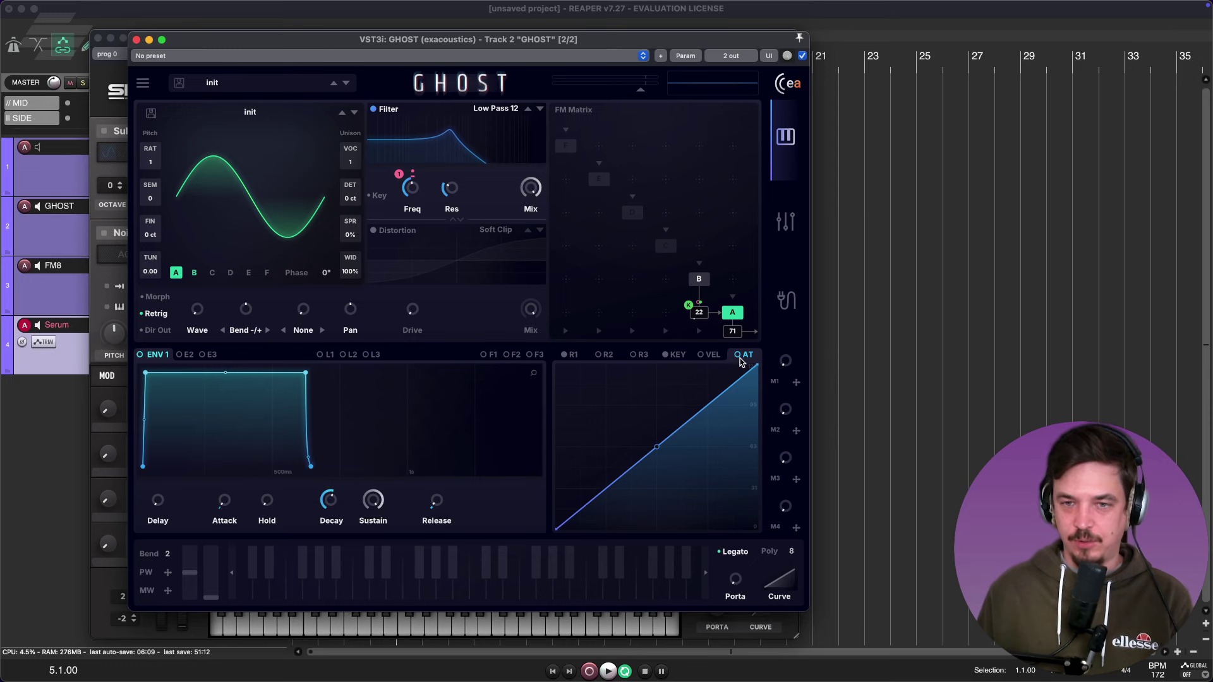
pyautogui.click(2, 248)
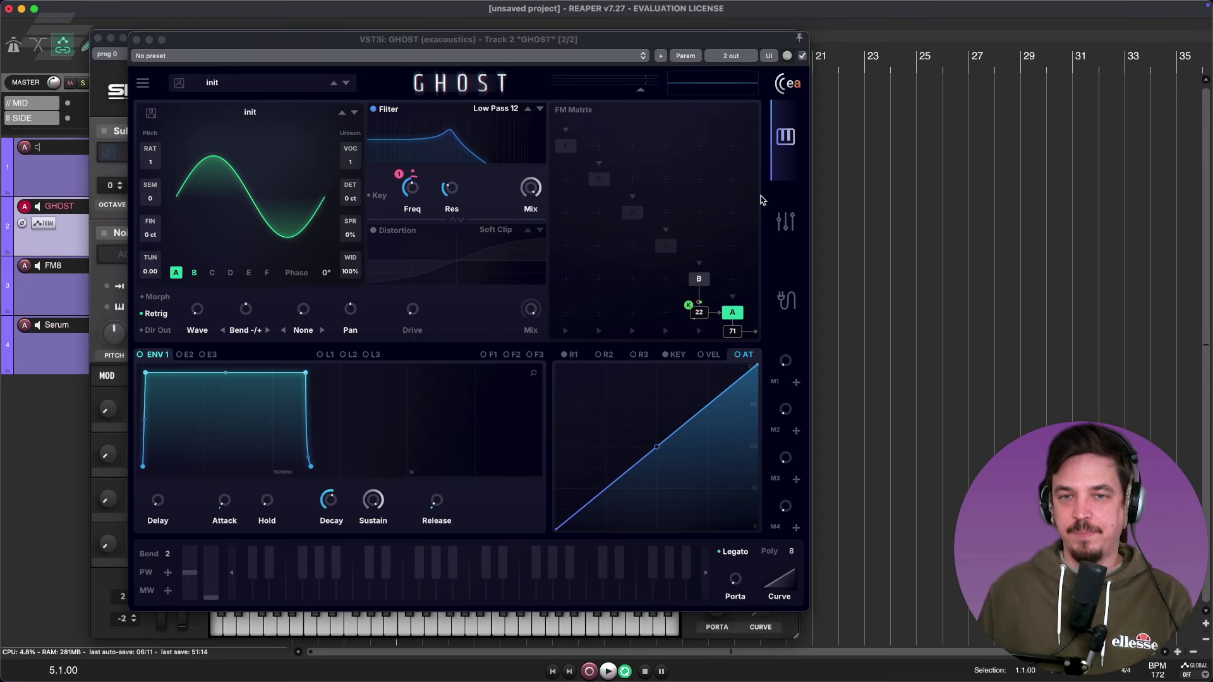
pyautogui.click(788, 229)
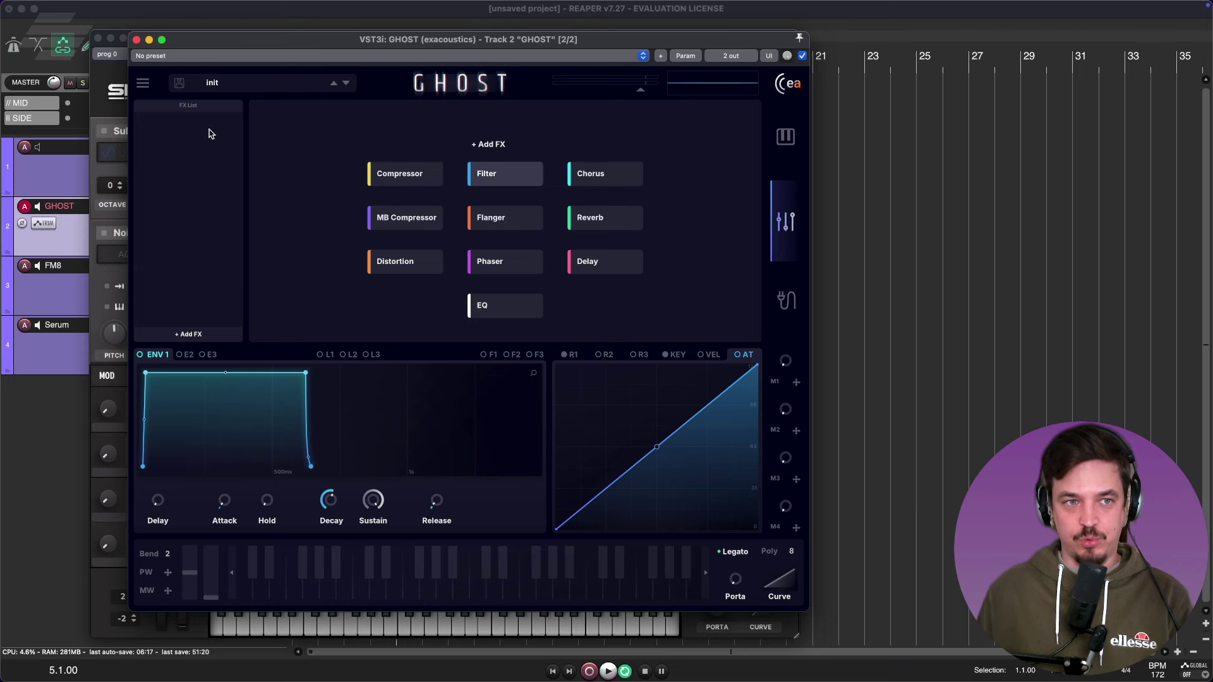
pyautogui.click(478, 166)
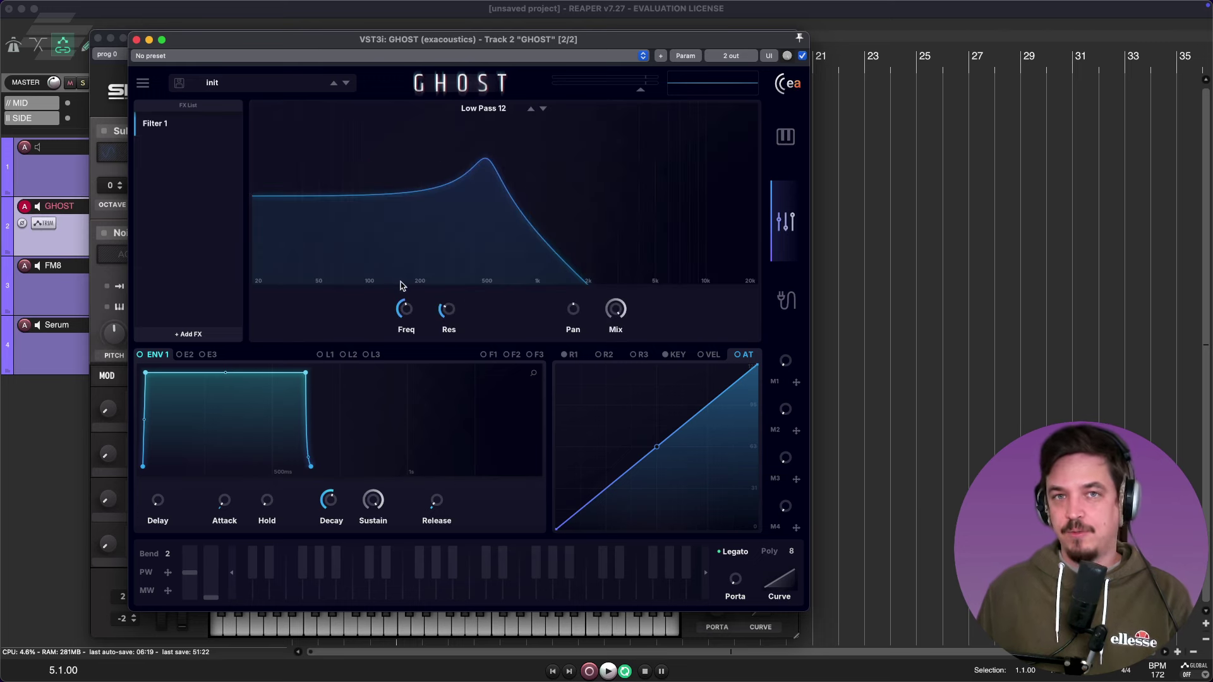
# Lower Filter 1's cutoff to about 170 Hz and add a second Filter to the effects list
pyautogui.moveTo(404, 309)
pyautogui.mouseDown()
pyautogui.moveTo(408, 338)
pyautogui.moveTo(412, 297)
pyautogui.moveTo(414, 382)
pyautogui.moveTo(407, 265)
pyautogui.moveTo(408, 316)
pyautogui.mouseUp()
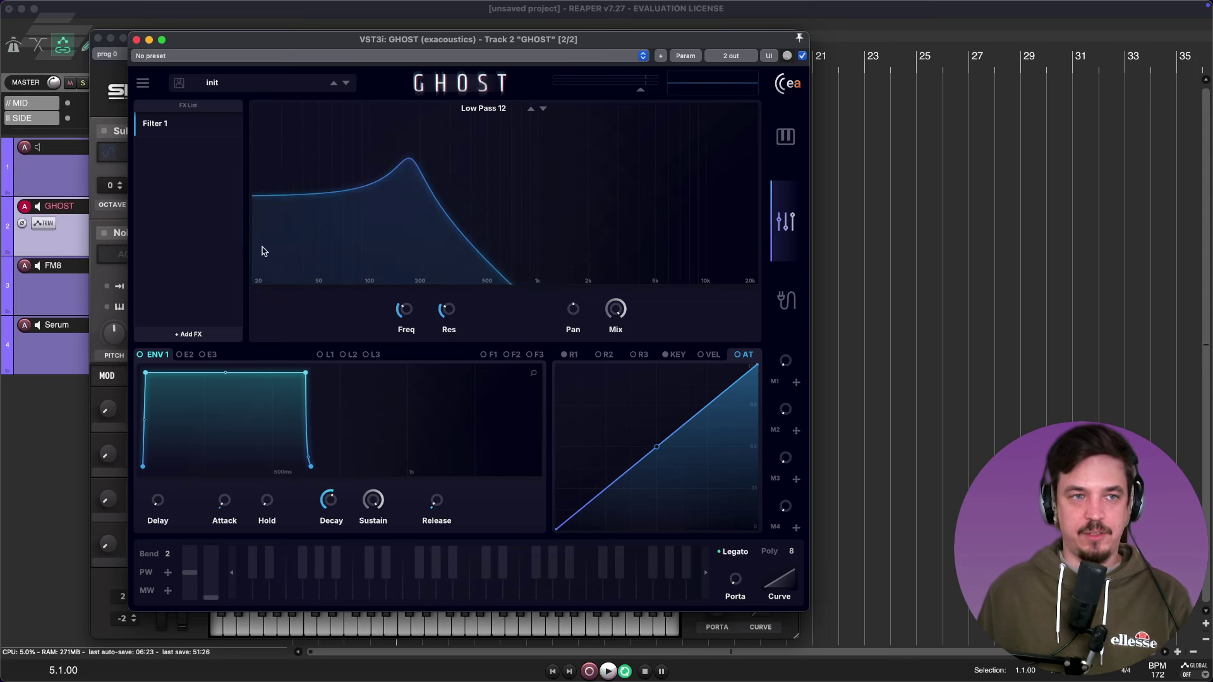
pyautogui.click(198, 334)
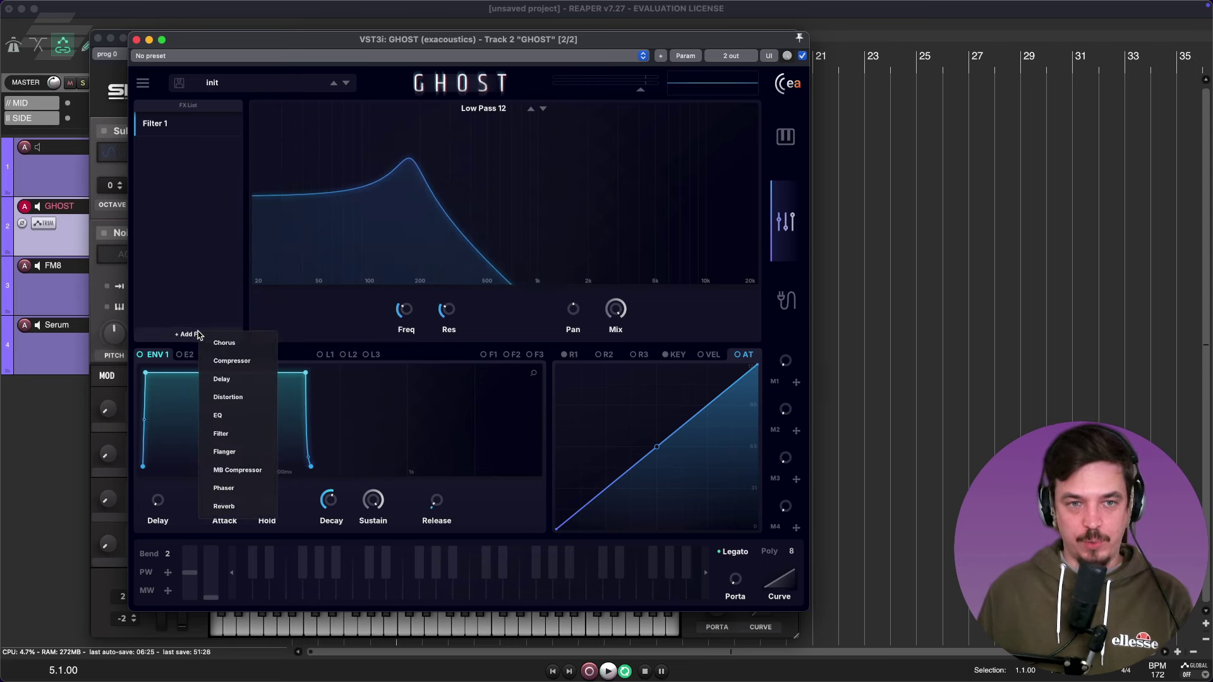
pyautogui.click(244, 441)
pyautogui.click(193, 125)
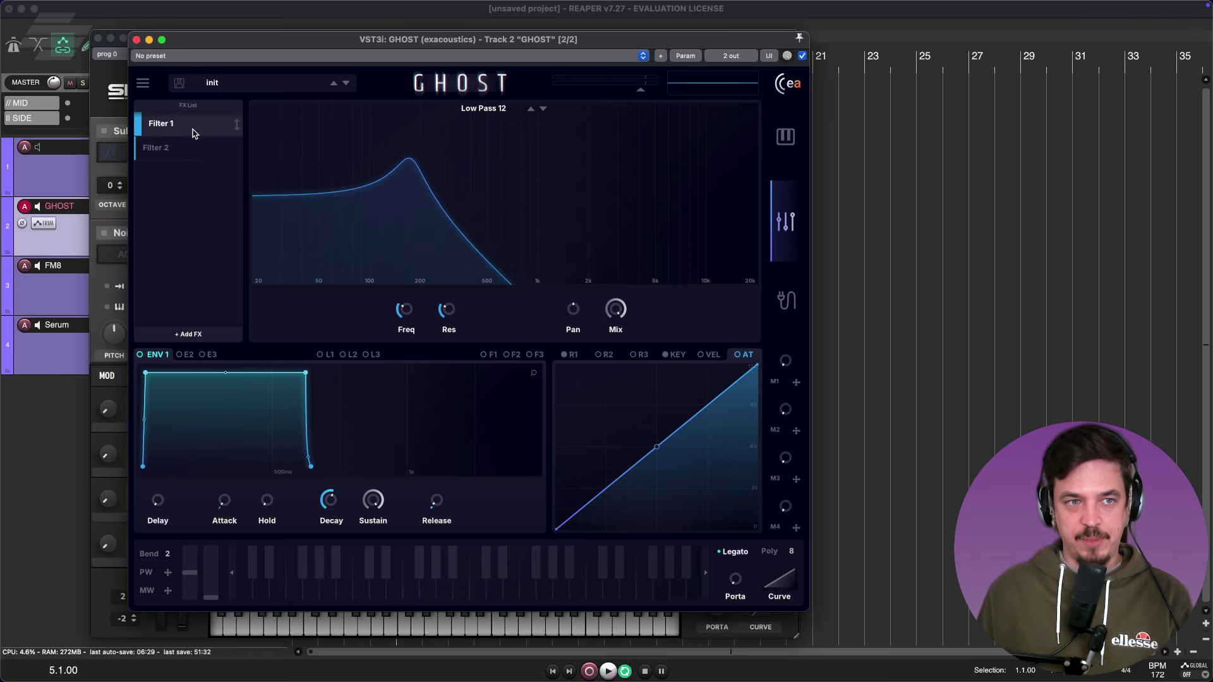
# Add a third Filter to the effects list and delete Filter 1
pyautogui.click(186, 334)
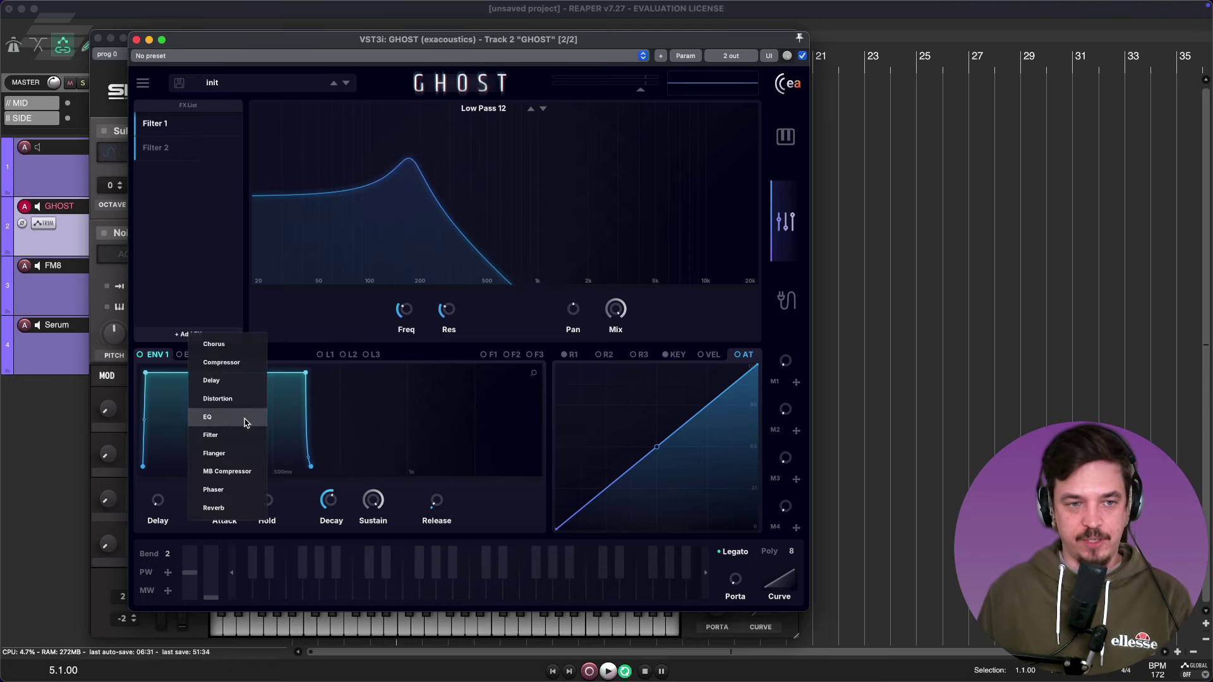
pyautogui.click(244, 435)
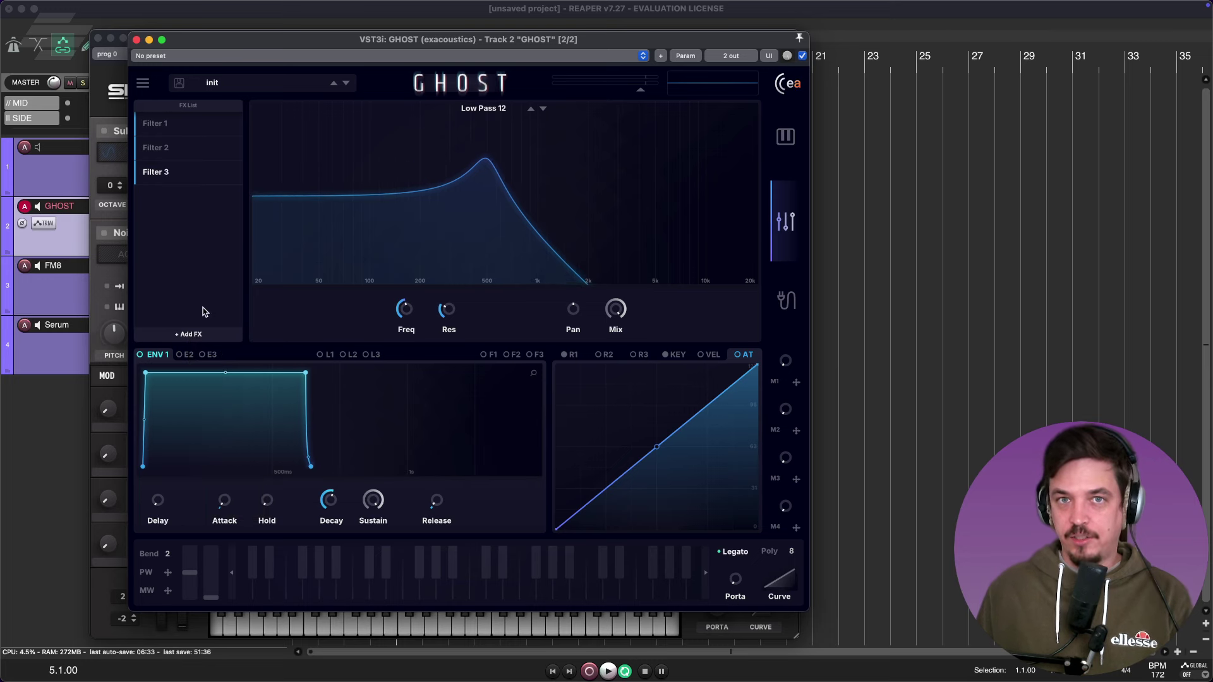
pyautogui.rightClick(184, 126)
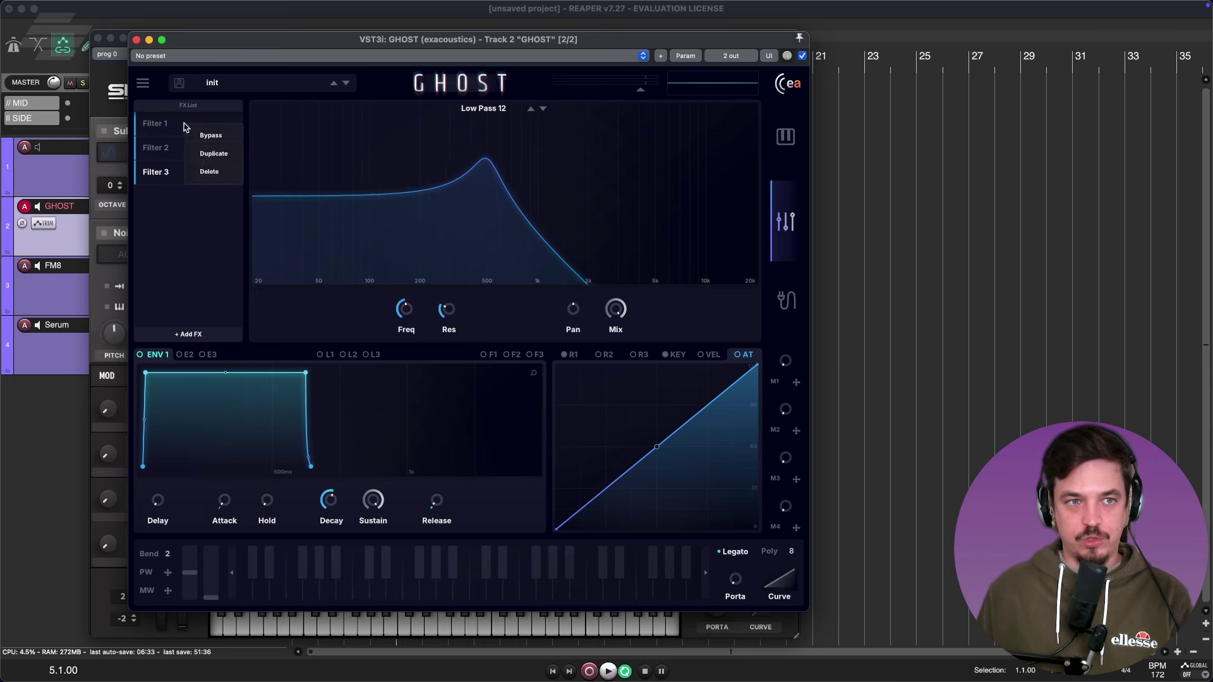
pyautogui.click(215, 172)
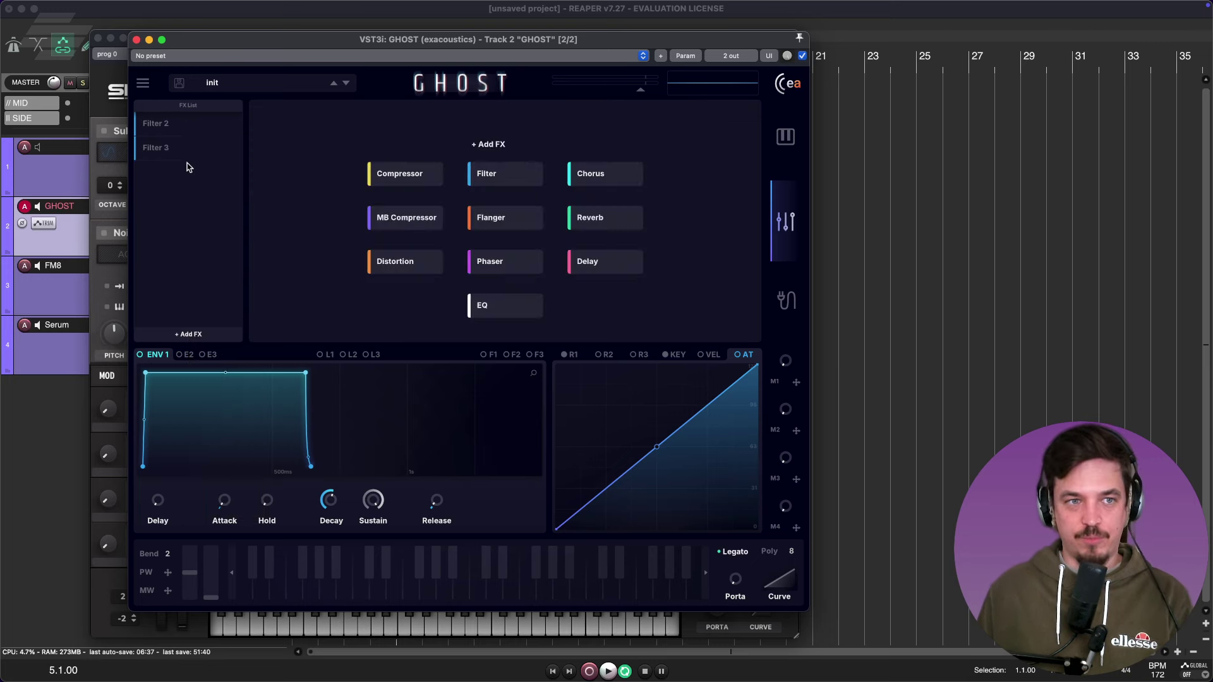
# Switch to Serum, enable its Filter effect and move it above EQ in the effects order, and close Serum's window
pyautogui.click(114, 76)
pyautogui.click(292, 95)
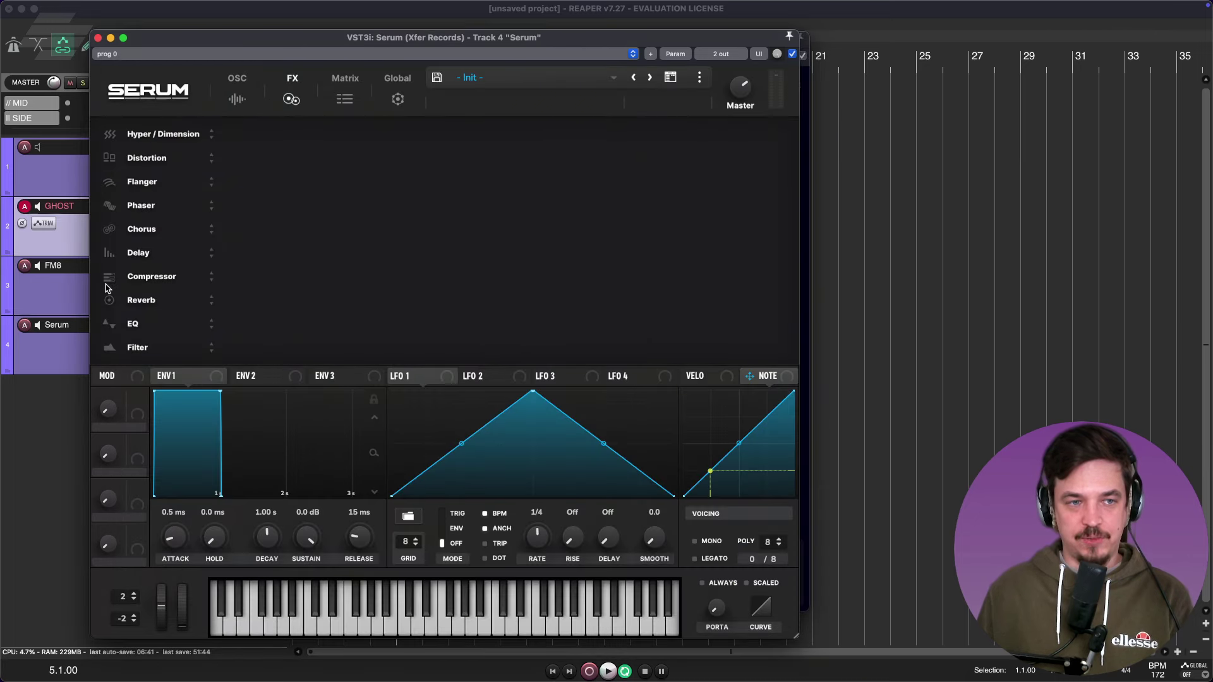
pyautogui.click(109, 346)
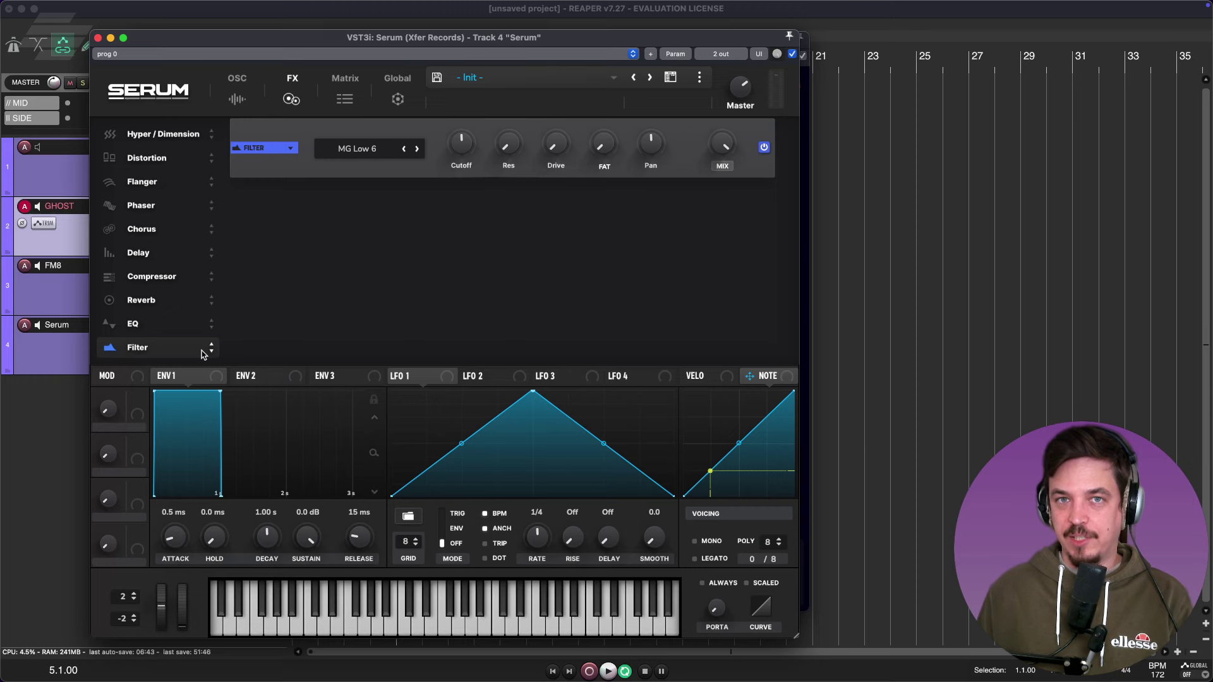
pyautogui.moveTo(203, 354); pyautogui.dragTo(174, 333)
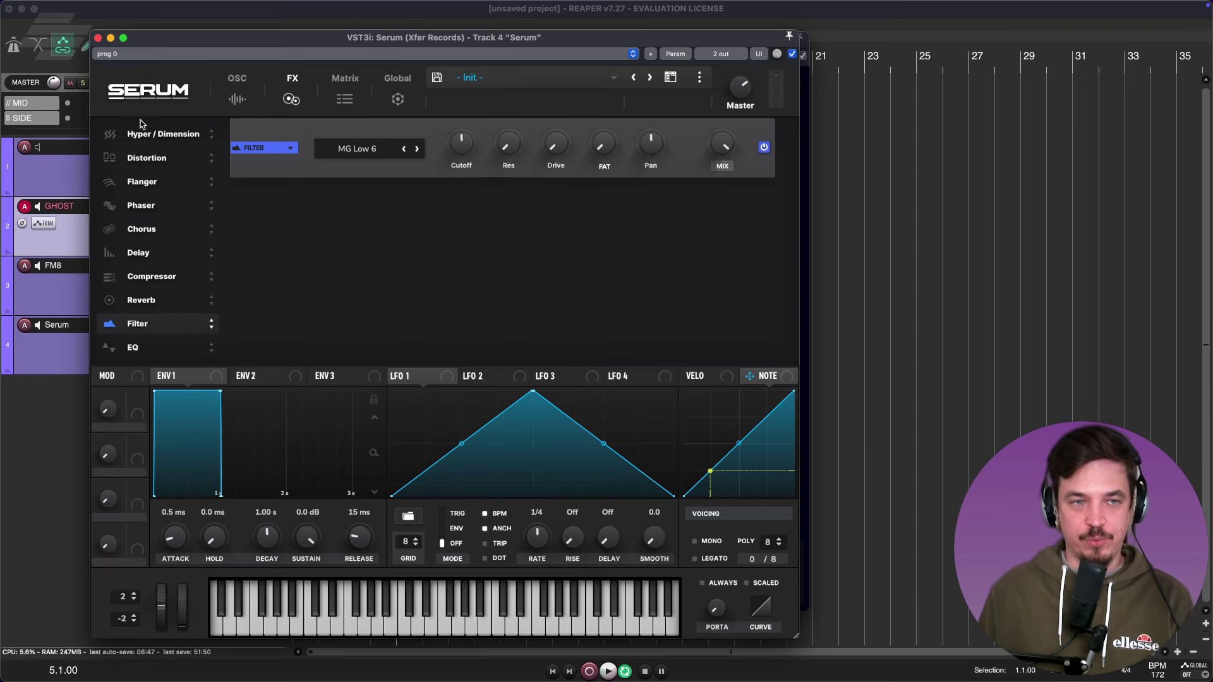
pyautogui.click(235, 103)
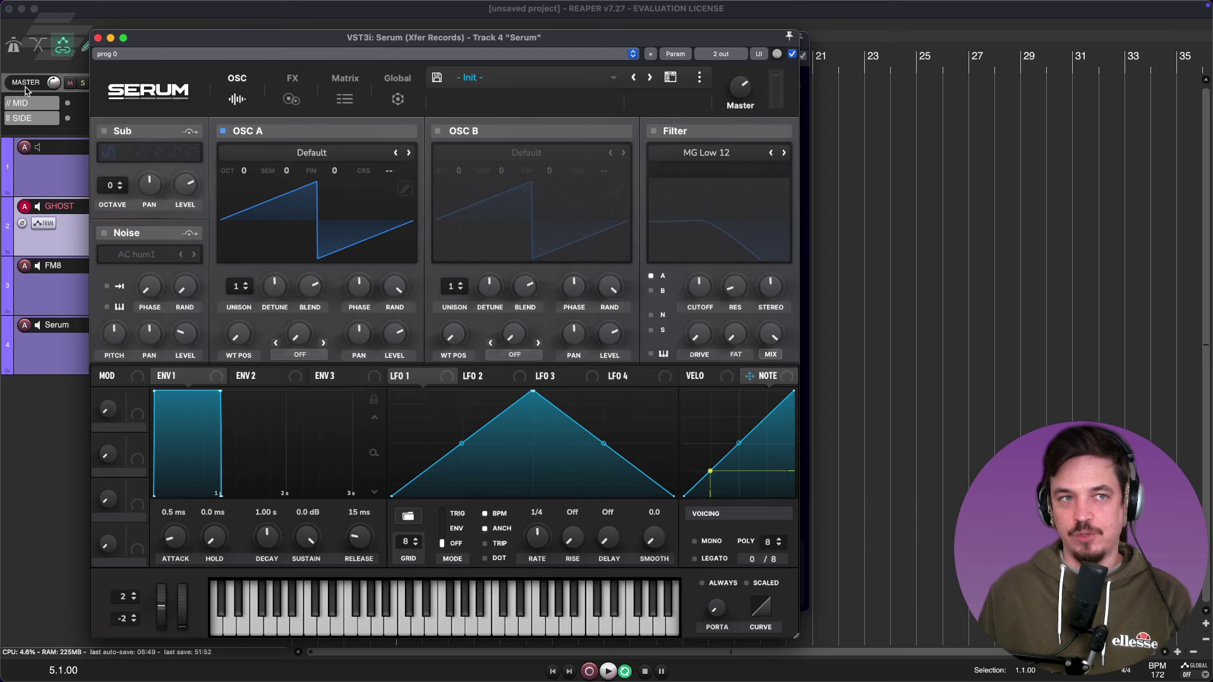
pyautogui.click(97, 39)
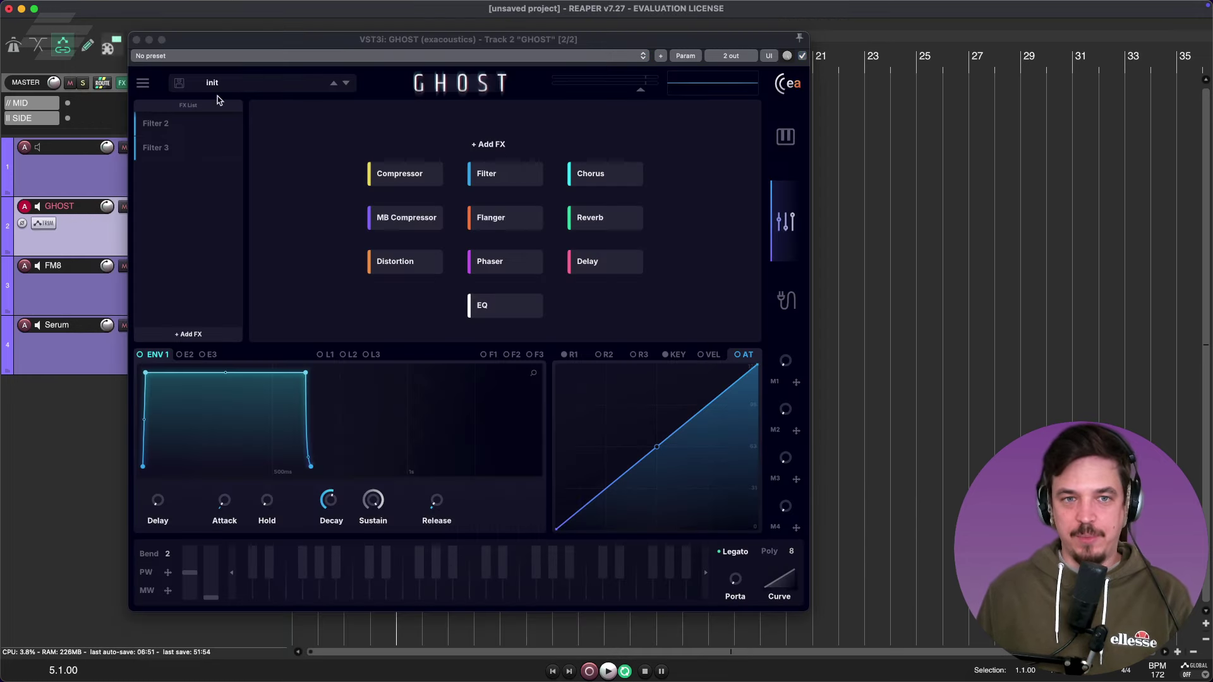
# Add a Reverb and a Distortion to GHOST's effects, and show the list of distortion shapes
pyautogui.click(612, 218)
pyautogui.click(177, 211)
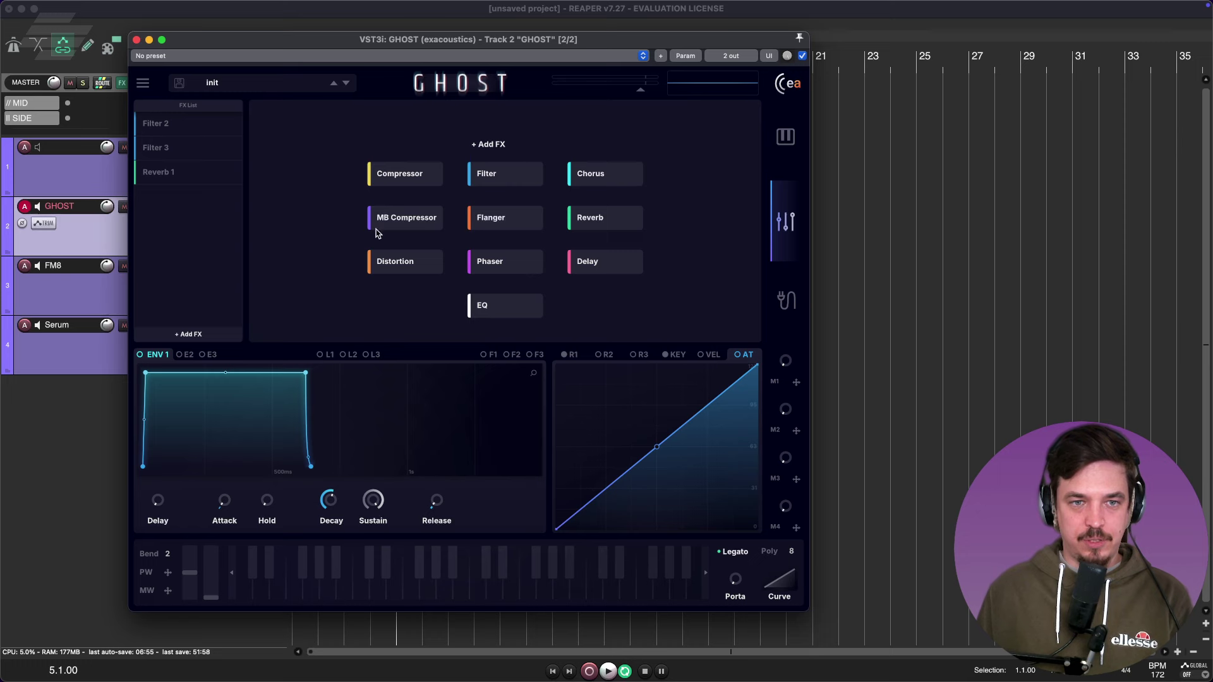
pyautogui.click(412, 264)
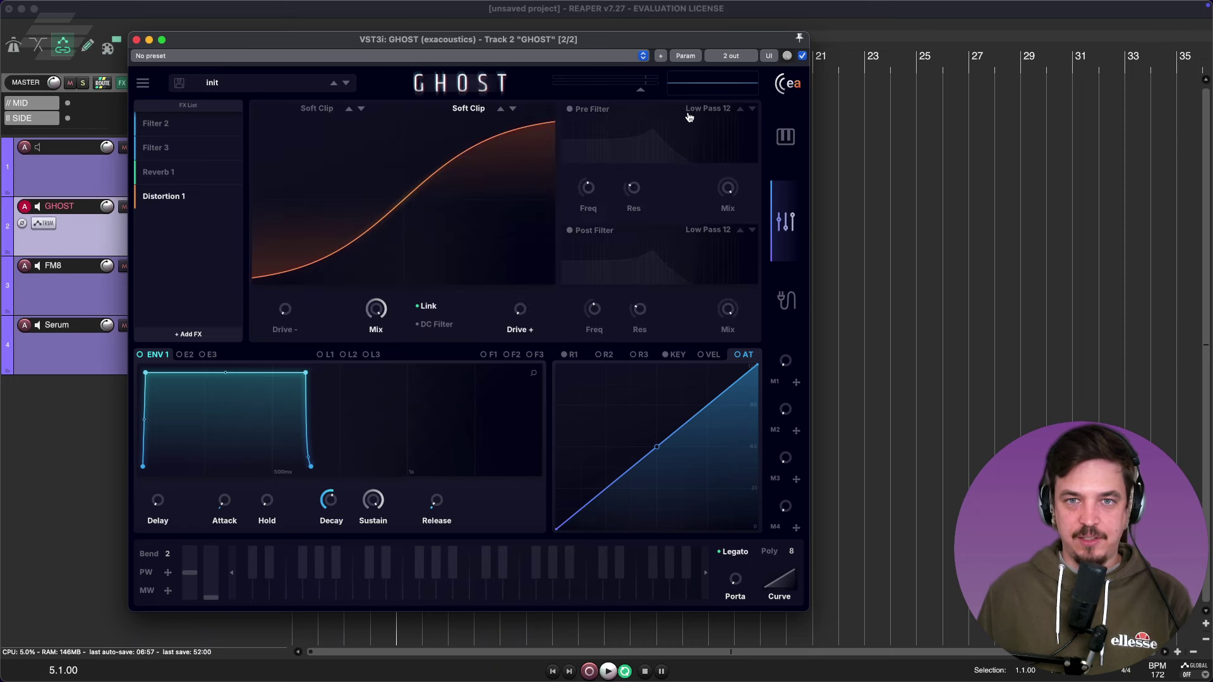
pyautogui.click(452, 111)
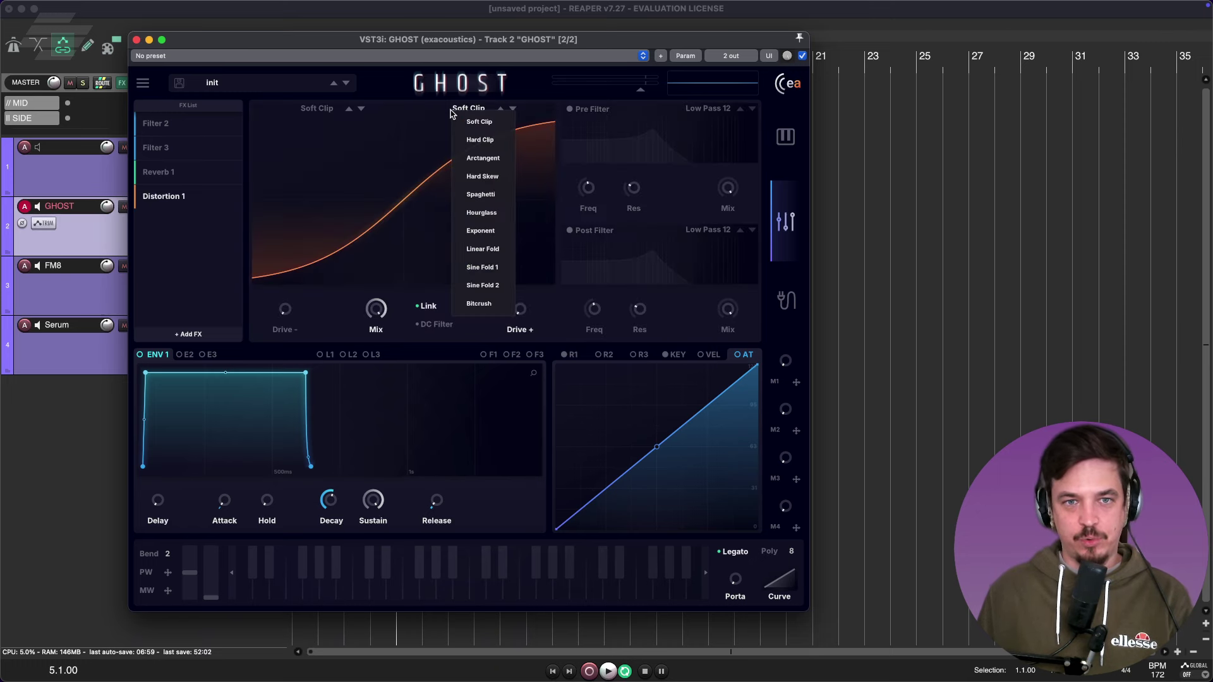
pyautogui.click(176, 238)
pyautogui.click(197, 289)
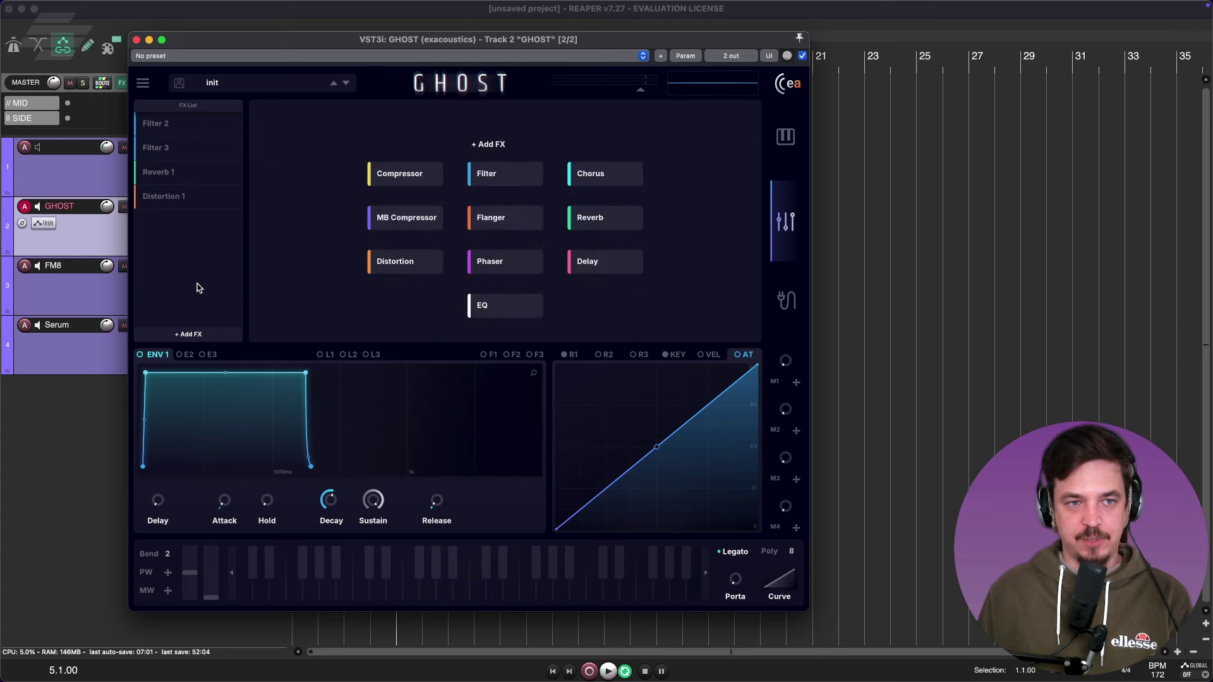
# Add an MB Compressor and an EQ to the effects list
pyautogui.click(412, 219)
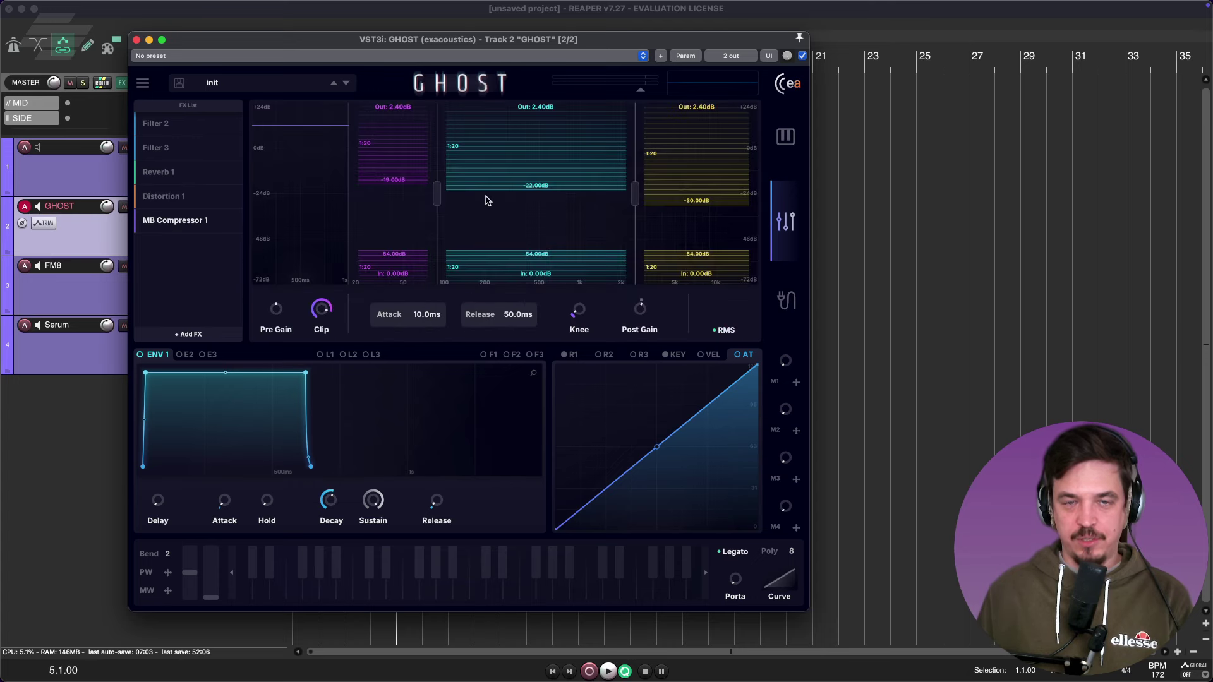
pyautogui.moveTo(485, 201); pyautogui.dragTo(534, 210)
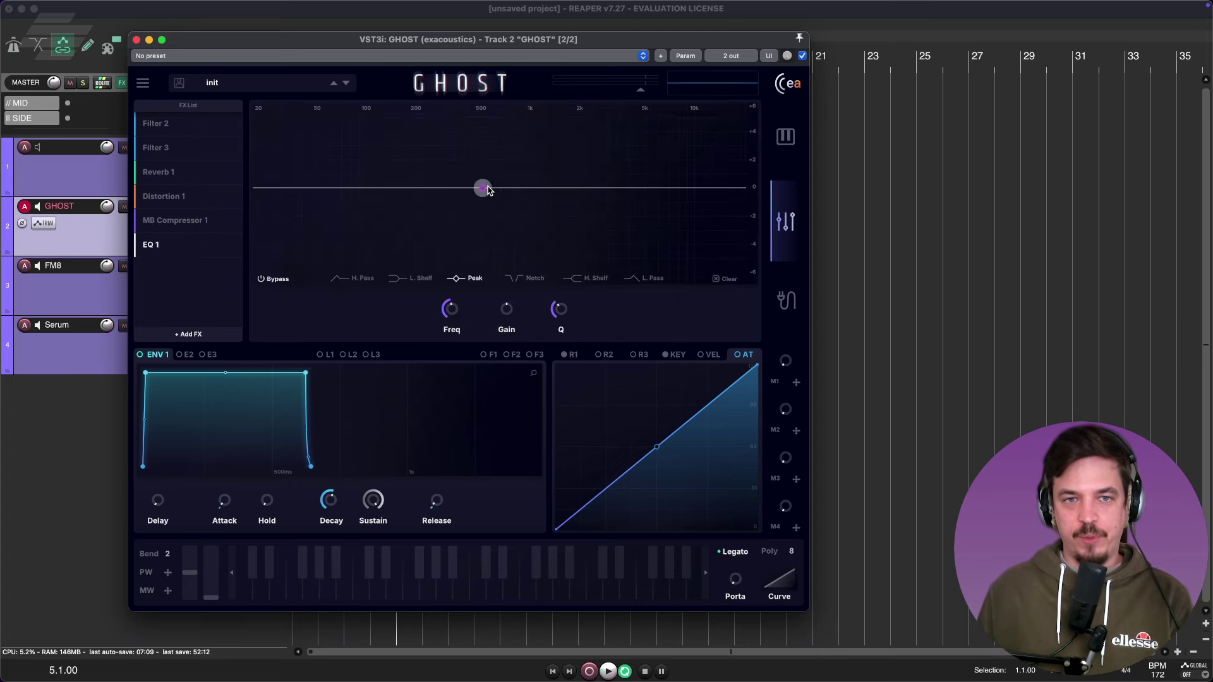
# Shape the EQ with peak cuts near 85 Hz and 750 Hz and boosts near 320 Hz and 7 kHz, and add a Compressor
pyautogui.moveTo(487, 187); pyautogui.dragTo(353, 211)
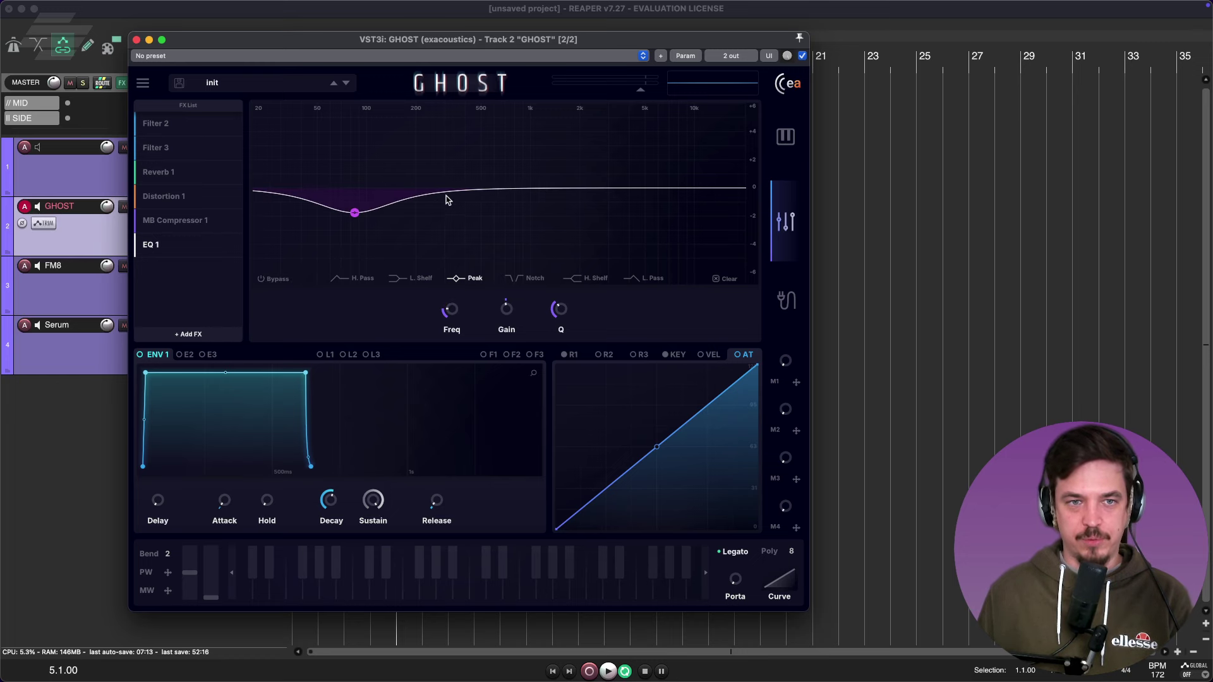
pyautogui.click(449, 193)
pyautogui.moveTo(457, 192); pyautogui.dragTo(510, 228)
pyautogui.click(499, 181)
pyautogui.moveTo(578, 191); pyautogui.dragTo(668, 160)
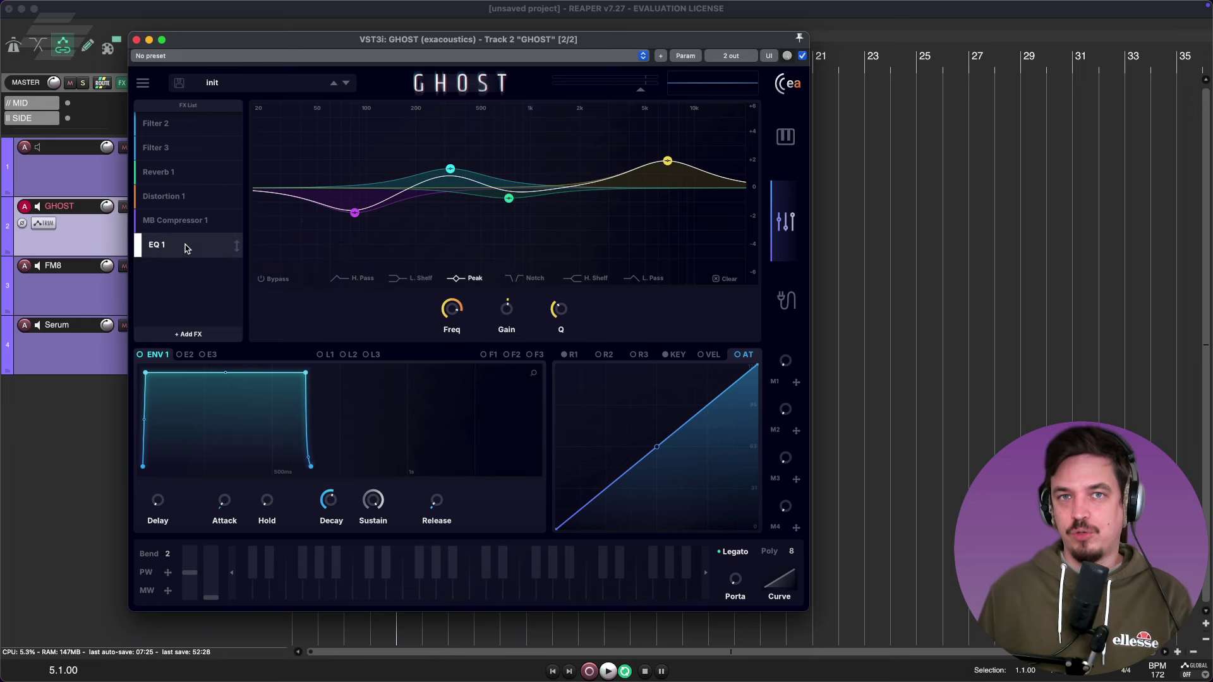
pyautogui.click(193, 291)
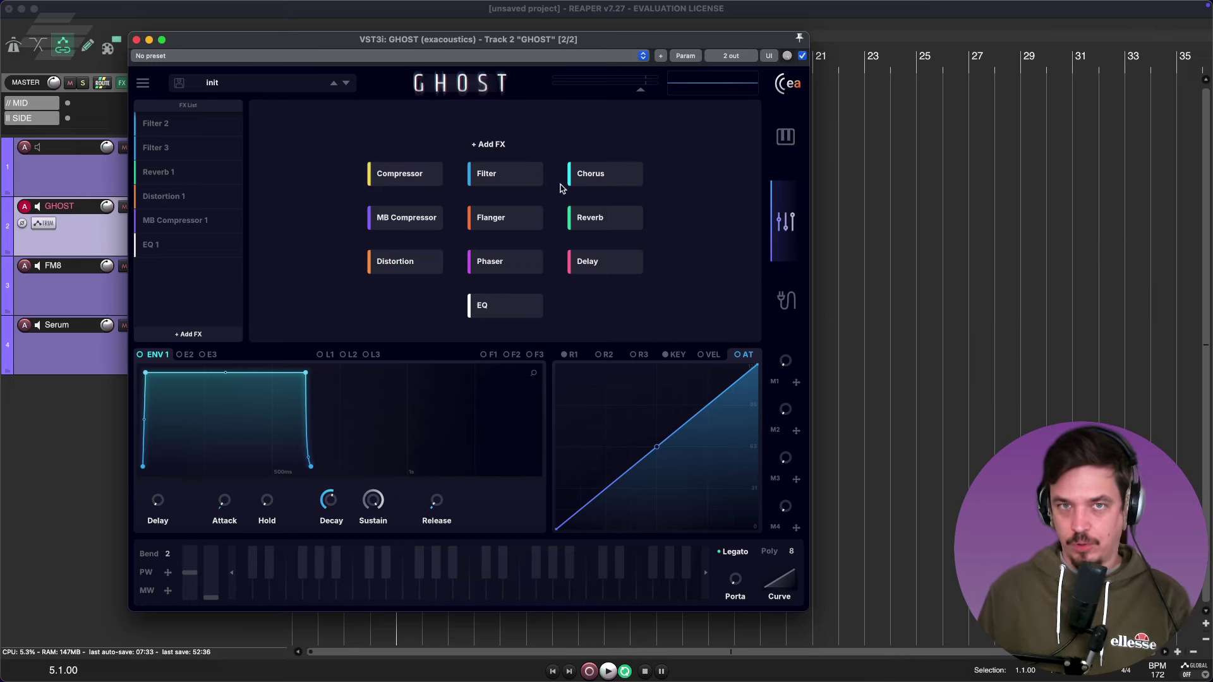
pyautogui.click(410, 183)
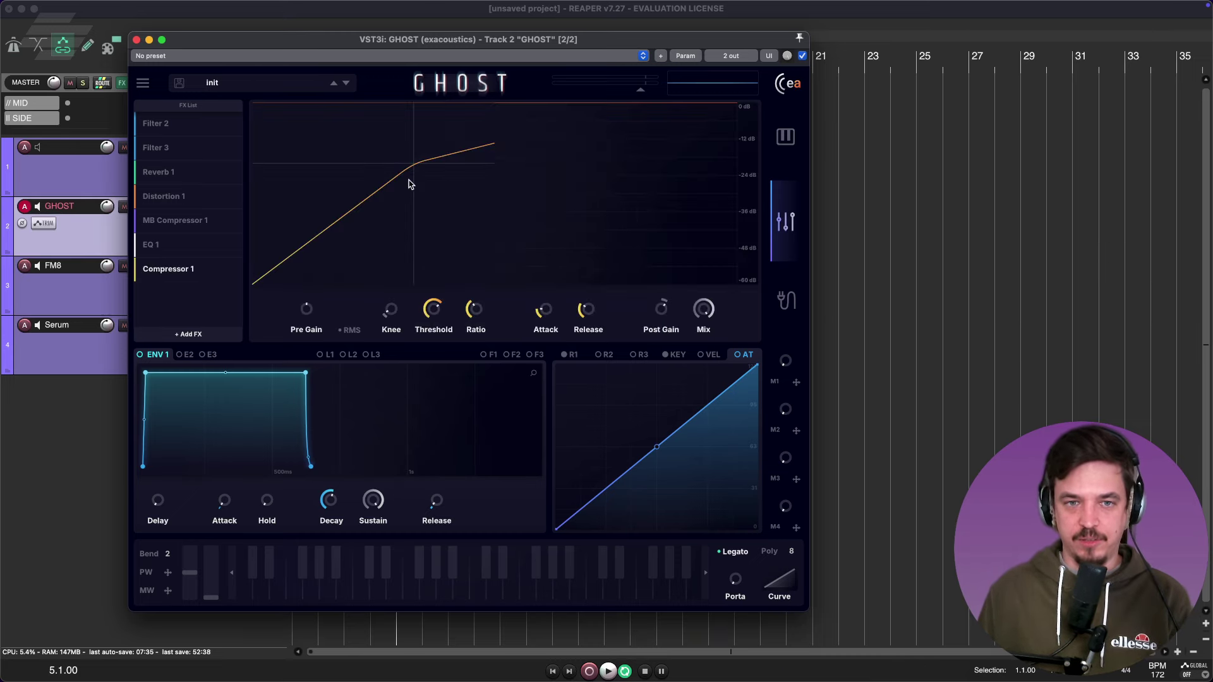
# Display GHOST's modulation matrix and assign FREQ 1 as the modulation source of slot 4
pyautogui.click(787, 301)
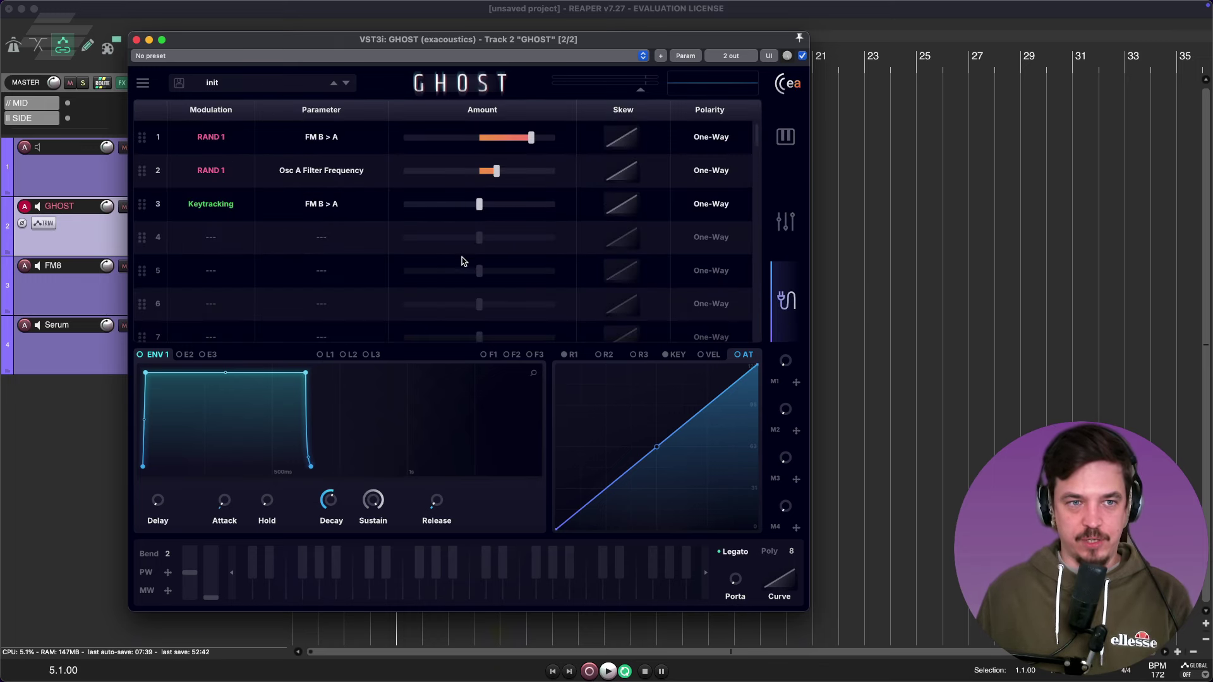
pyautogui.click(223, 244)
pyautogui.moveTo(253, 307)
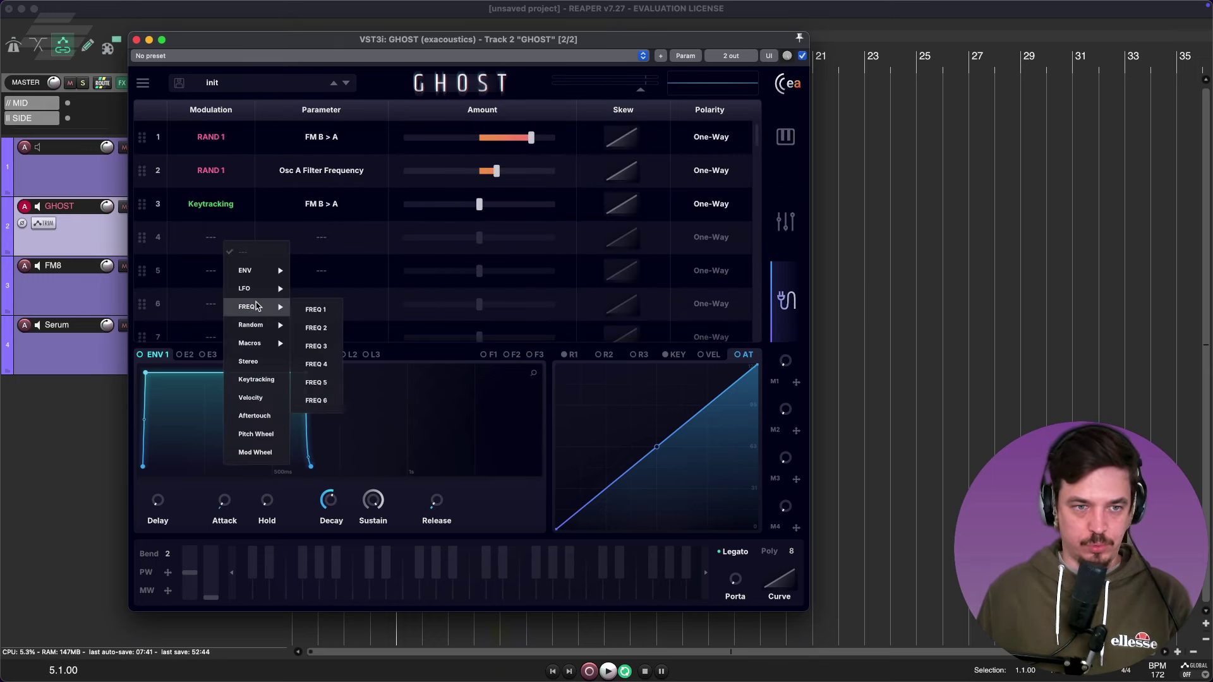
pyautogui.click(315, 311)
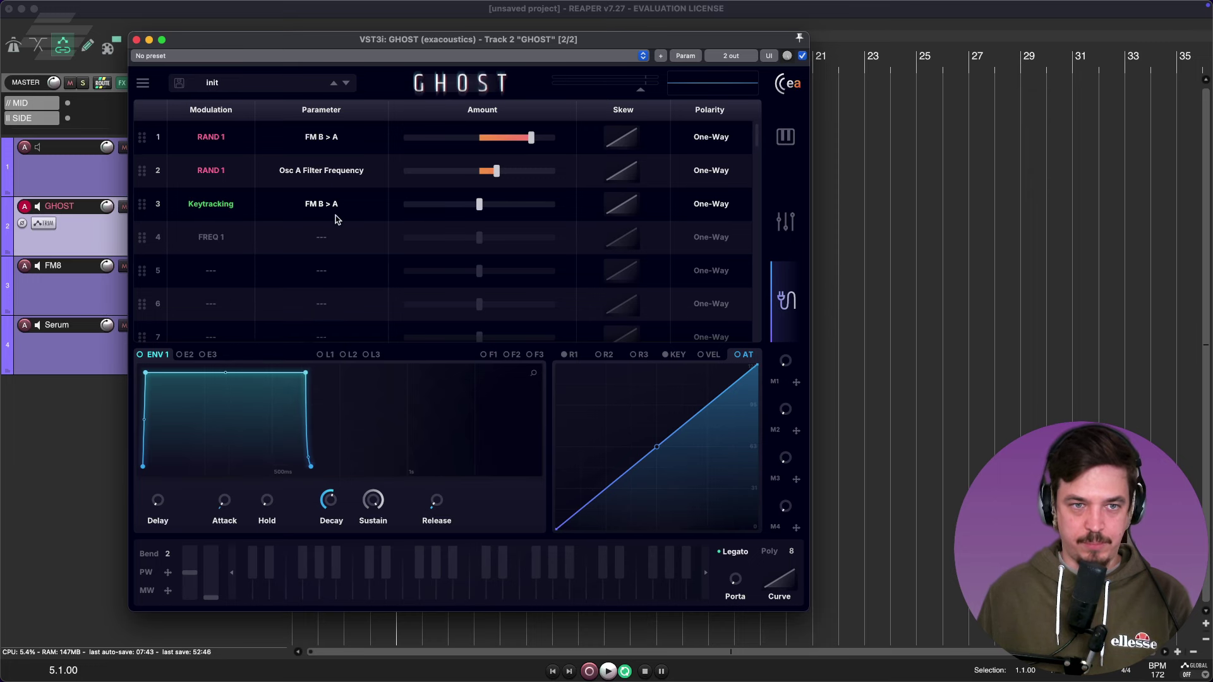
# Bend the Keytracking row's skew curve, and switch its polarity to Two-Way and back to One-Way
pyautogui.click(337, 213)
pyautogui.click(371, 212)
pyautogui.moveTo(623, 201); pyautogui.dragTo(630, 211)
pyautogui.click(711, 205)
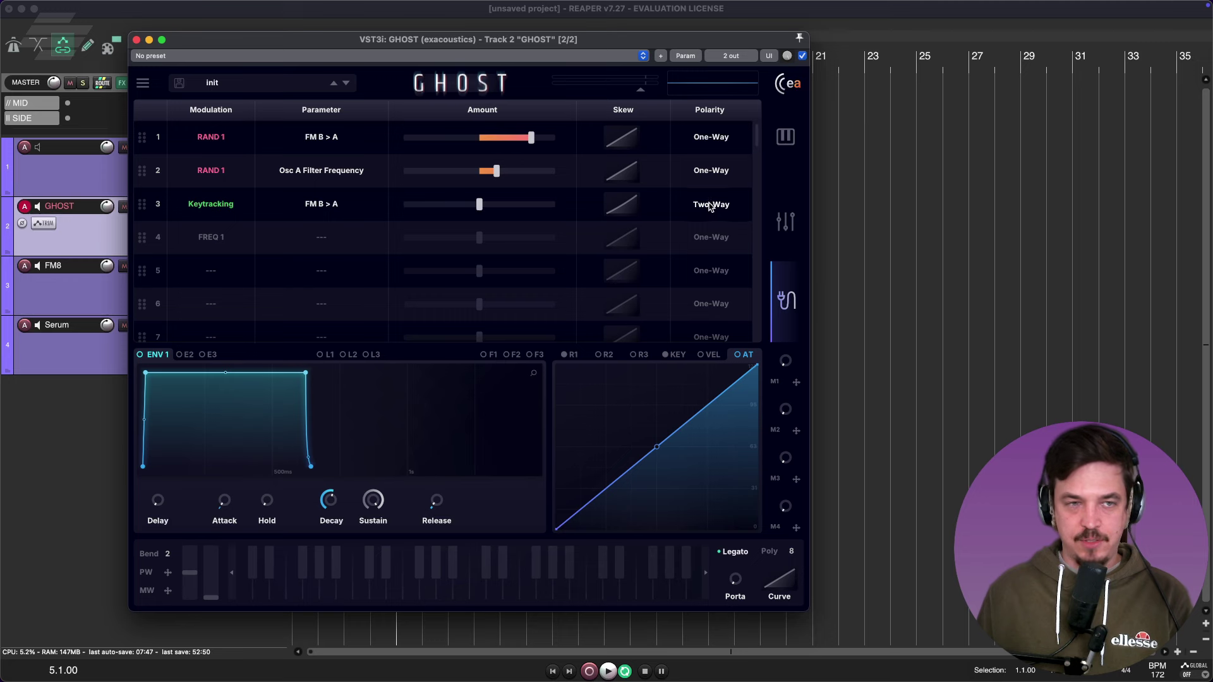
pyautogui.click(710, 204)
# Reorder the matrix so Keytracking is first and the RAND 1 to FM B > A row is fourth, and set Poly to 2
pyautogui.moveTo(142, 203); pyautogui.dragTo(152, 251)
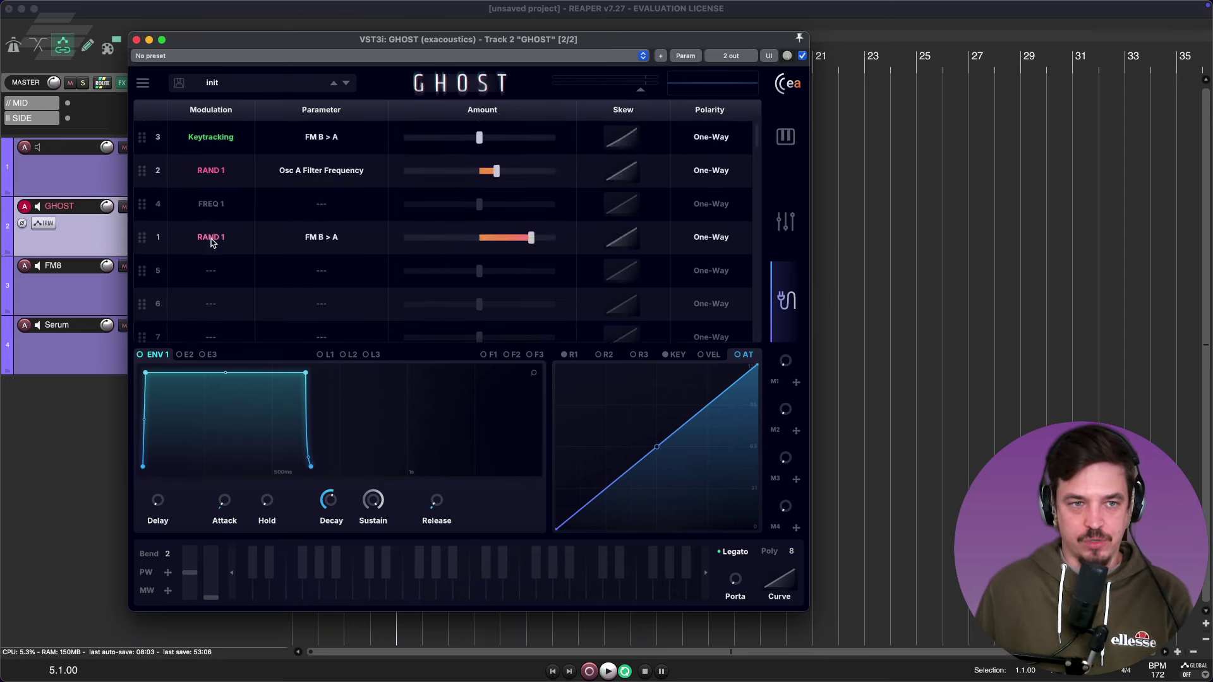
pyautogui.scroll(-15, 211, 242)
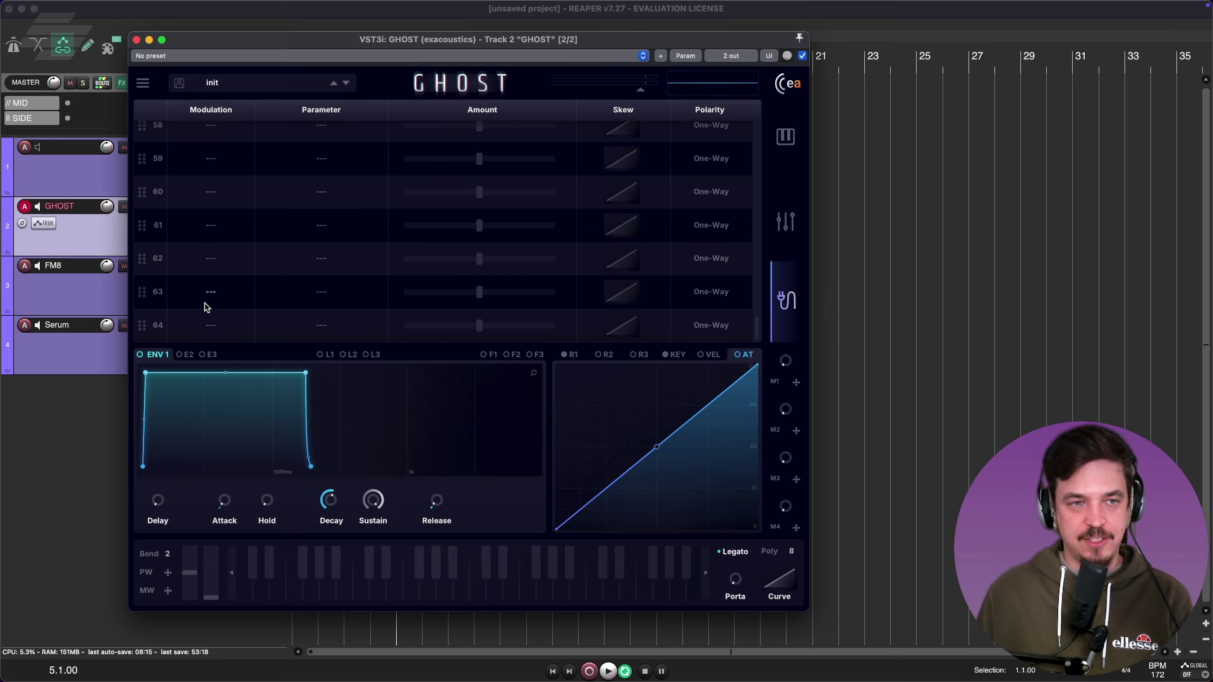
pyautogui.scroll(20, 204, 307)
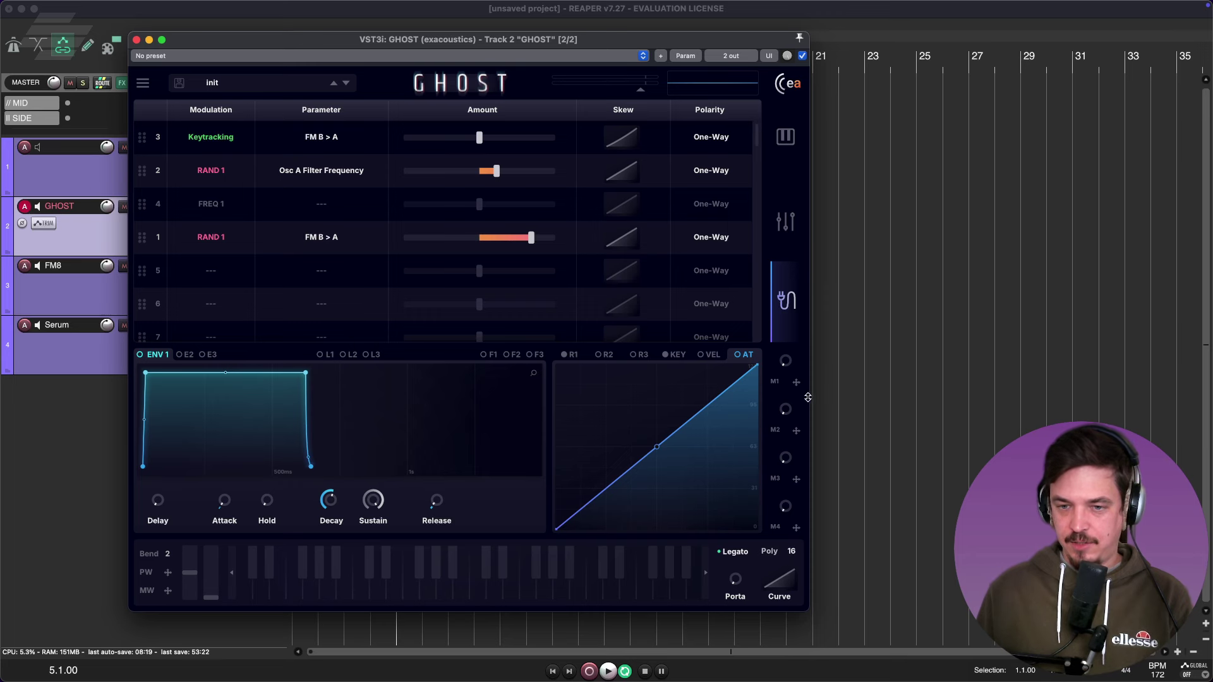
pyautogui.click(736, 553)
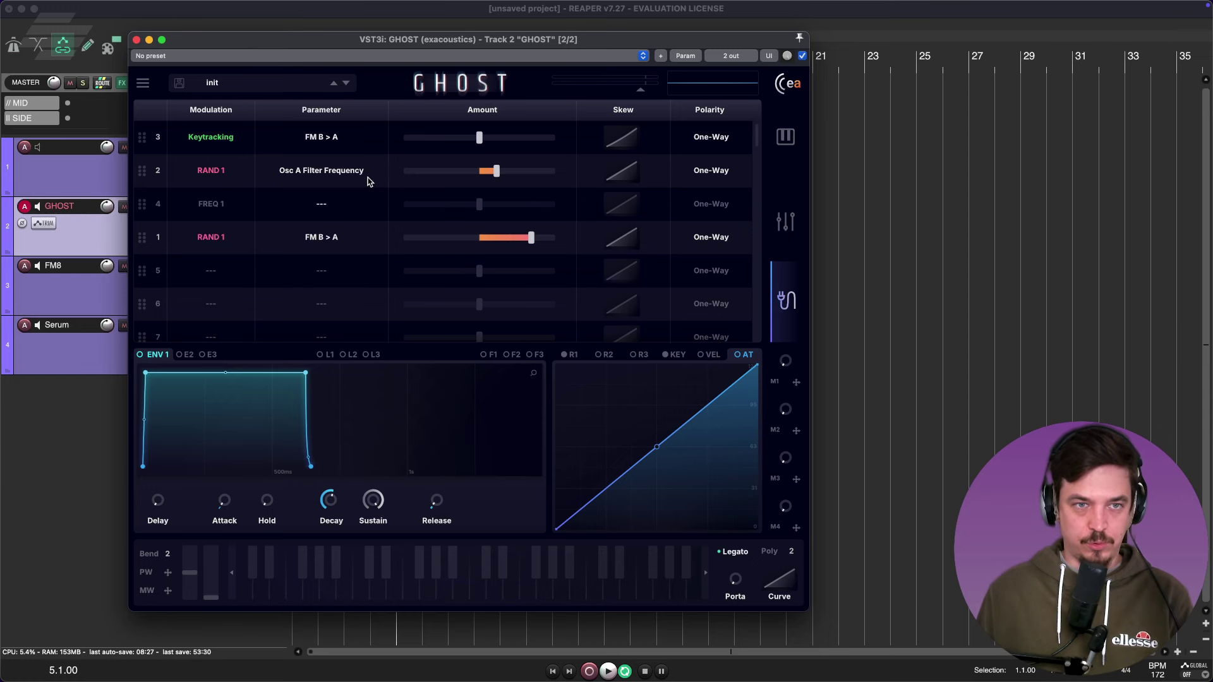
# Open GHOST's preset browser and filter the presets by the Bass tag
pyautogui.click(142, 83)
pyautogui.click(254, 89)
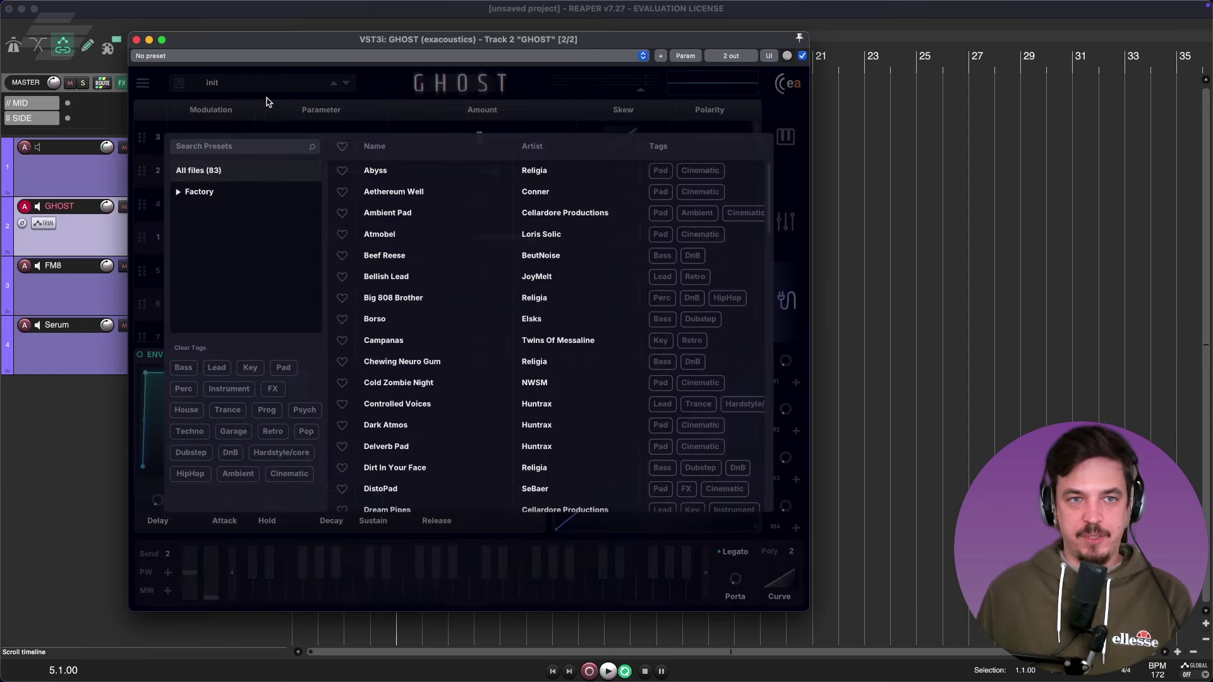
pyautogui.click(183, 368)
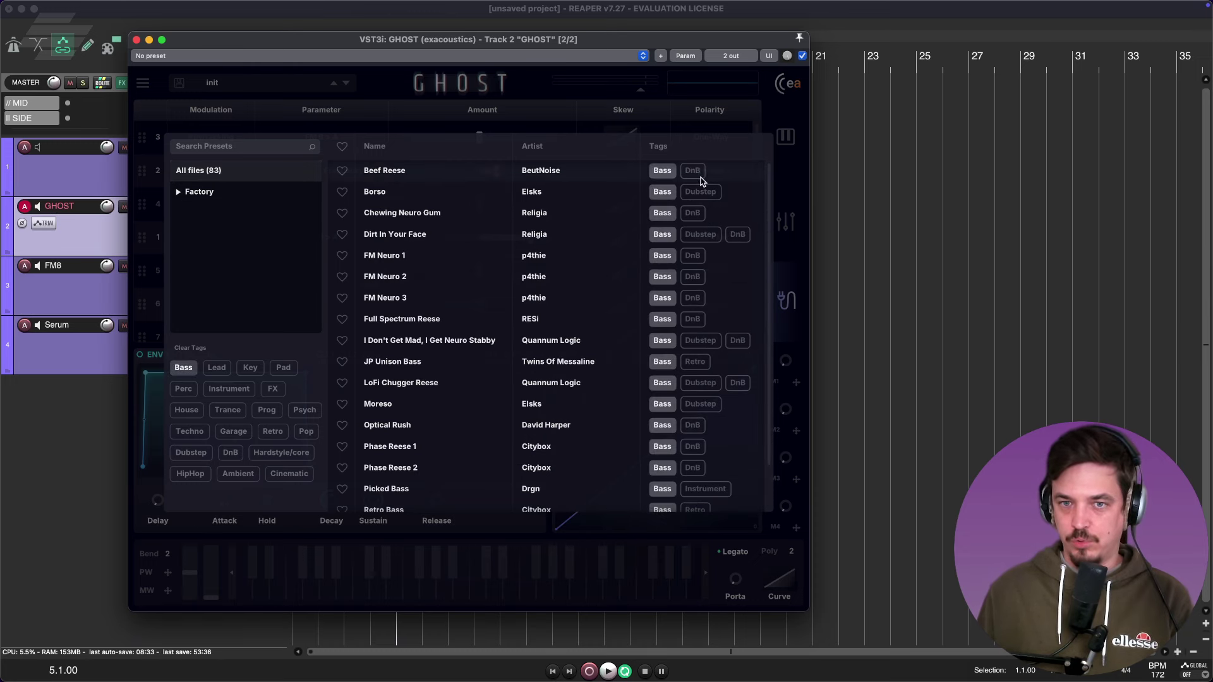
# Load and audition the bass presets Beef Reese, Borso and Chewing Neuro Gum
pyautogui.click(397, 175)
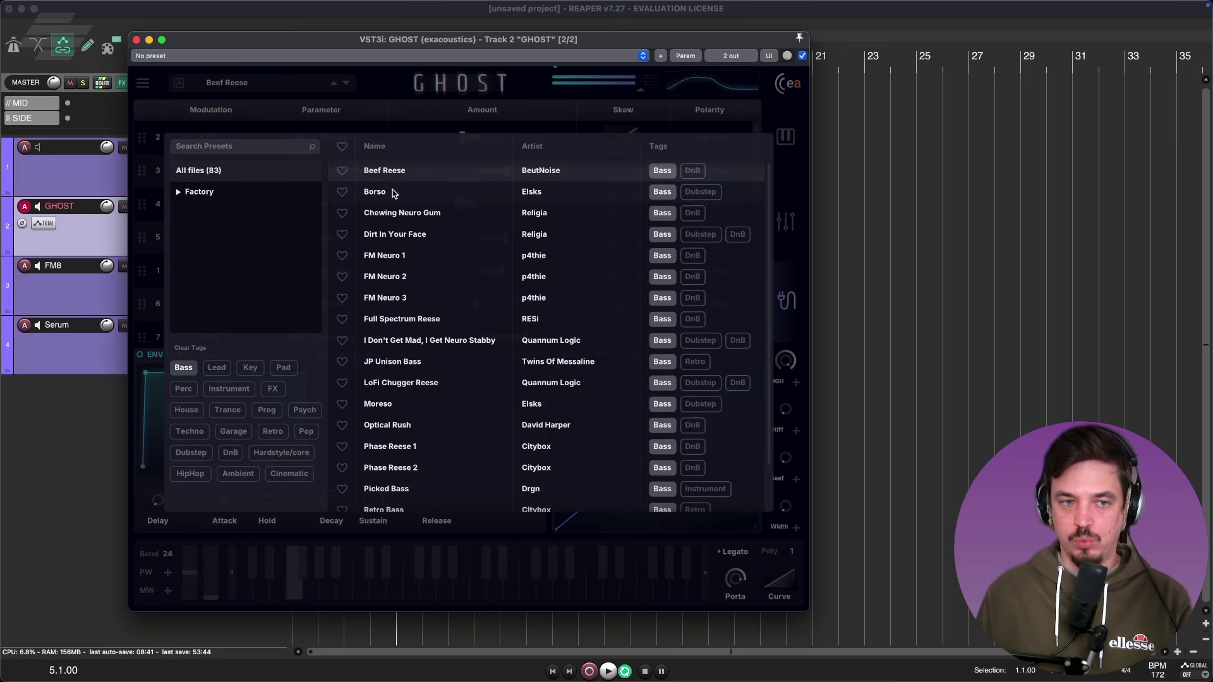
pyautogui.click(394, 211)
pyautogui.click(397, 193)
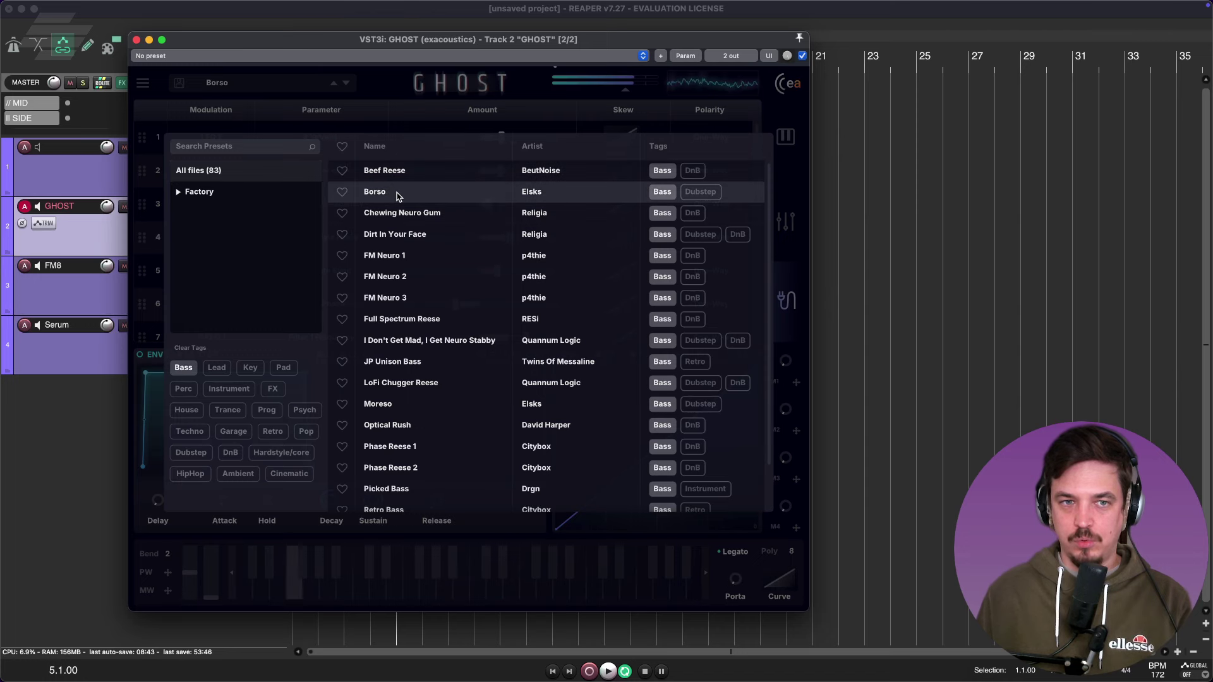
pyautogui.click(400, 213)
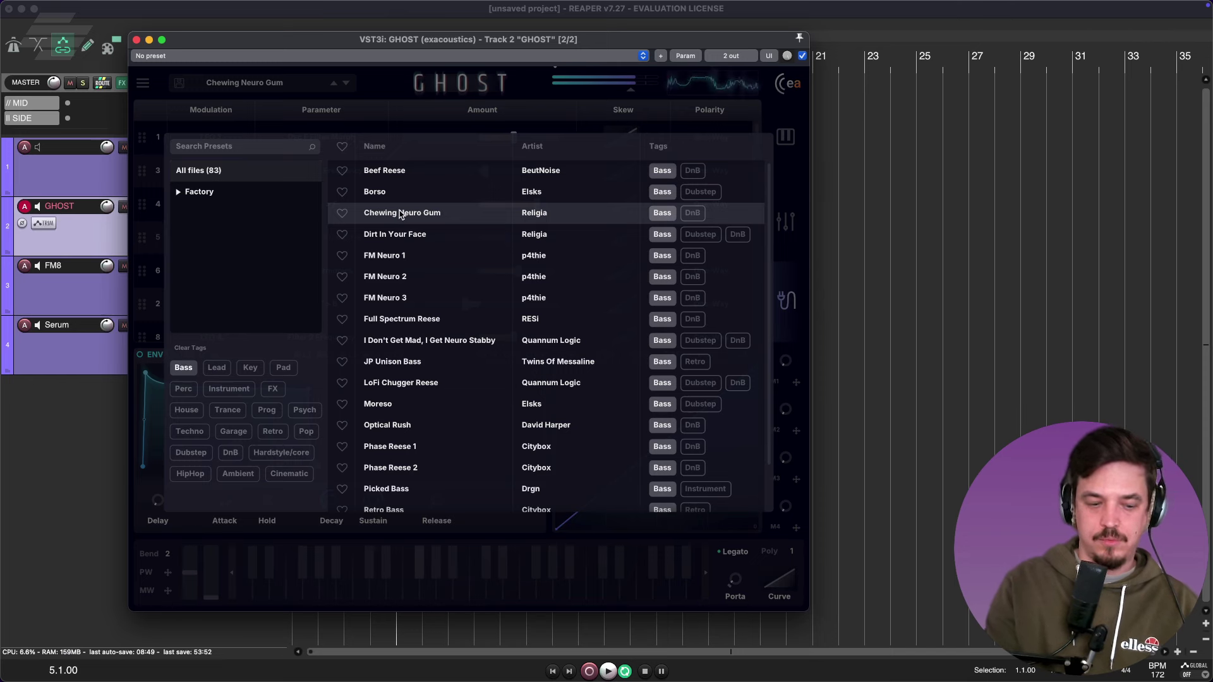
# Load and audition the bass presets Dirt In Your Face, FM Neuro 1, FM Neuro 2 and FM Neuro 3, and leave the preset browser
pyautogui.click(404, 237)
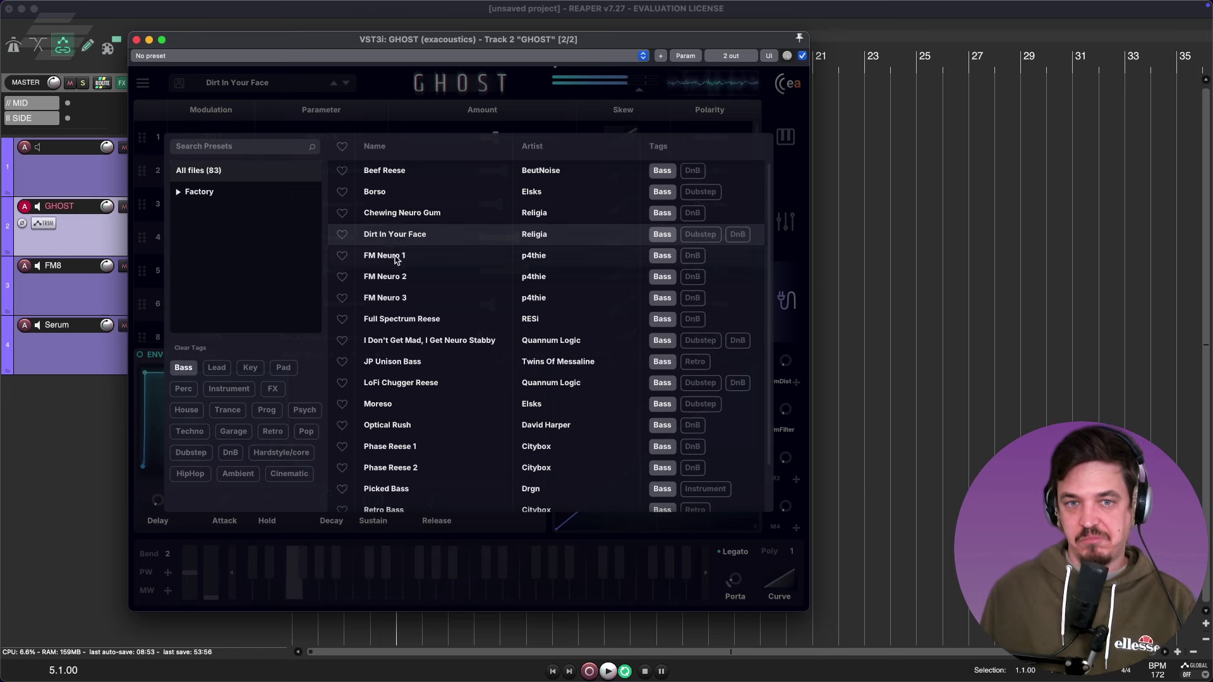
pyautogui.click(395, 258)
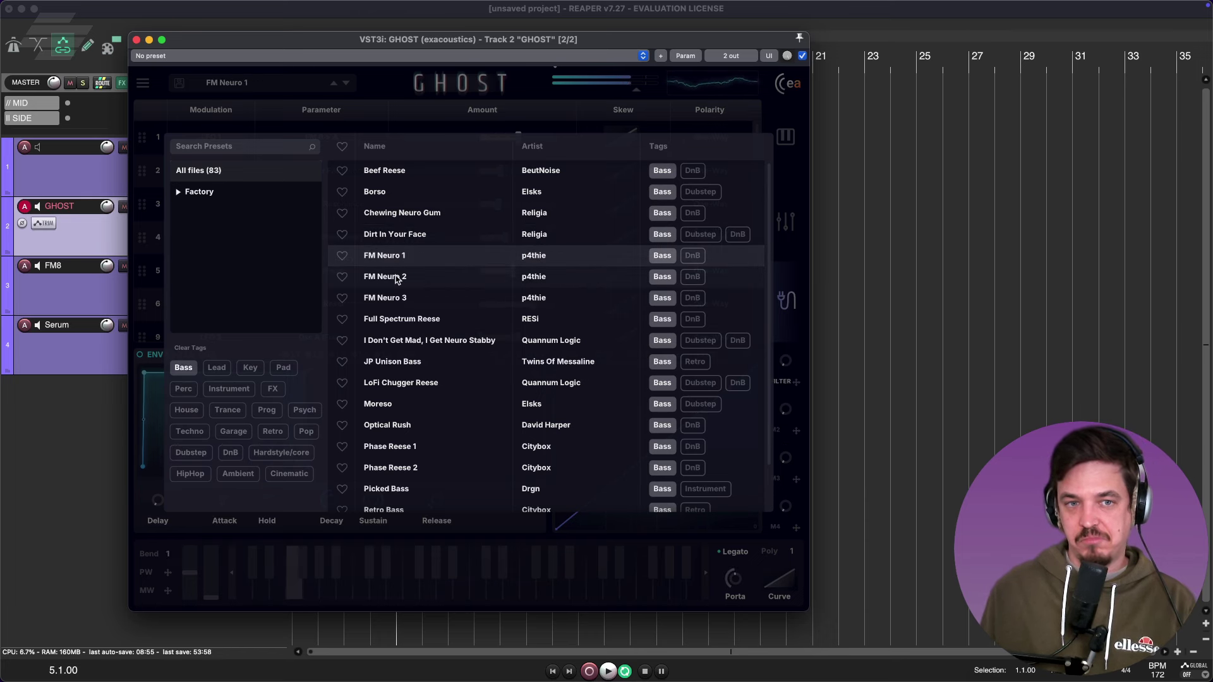
pyautogui.click(397, 280)
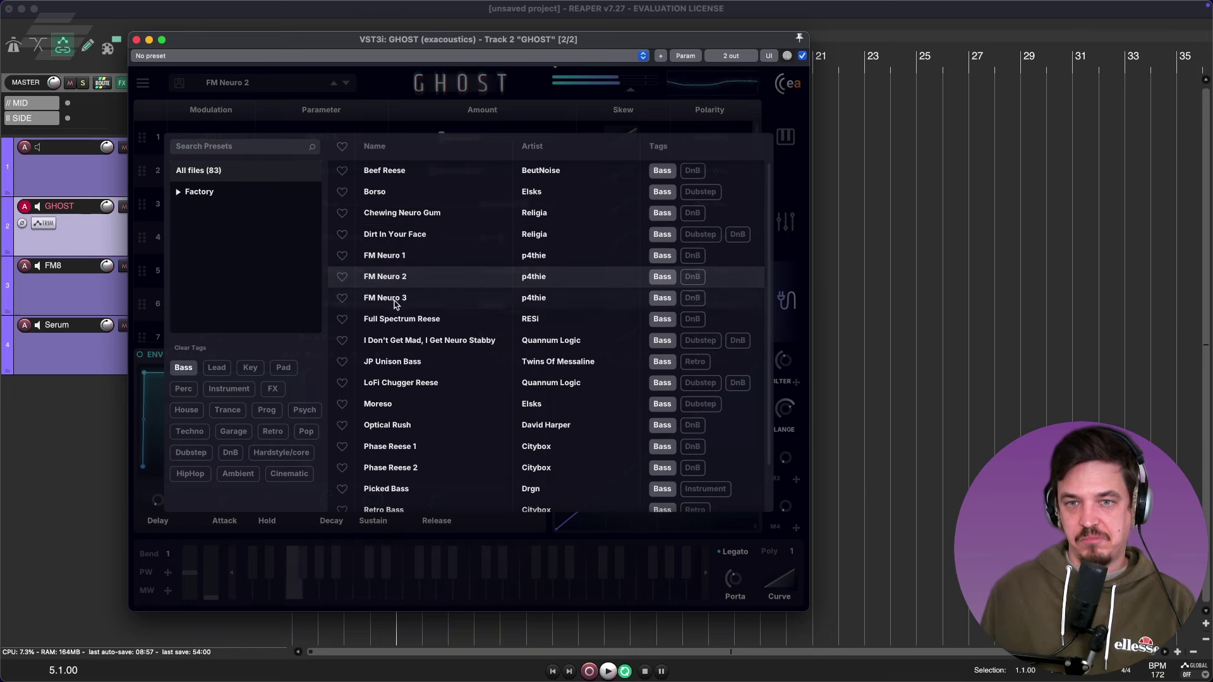
pyautogui.click(395, 304)
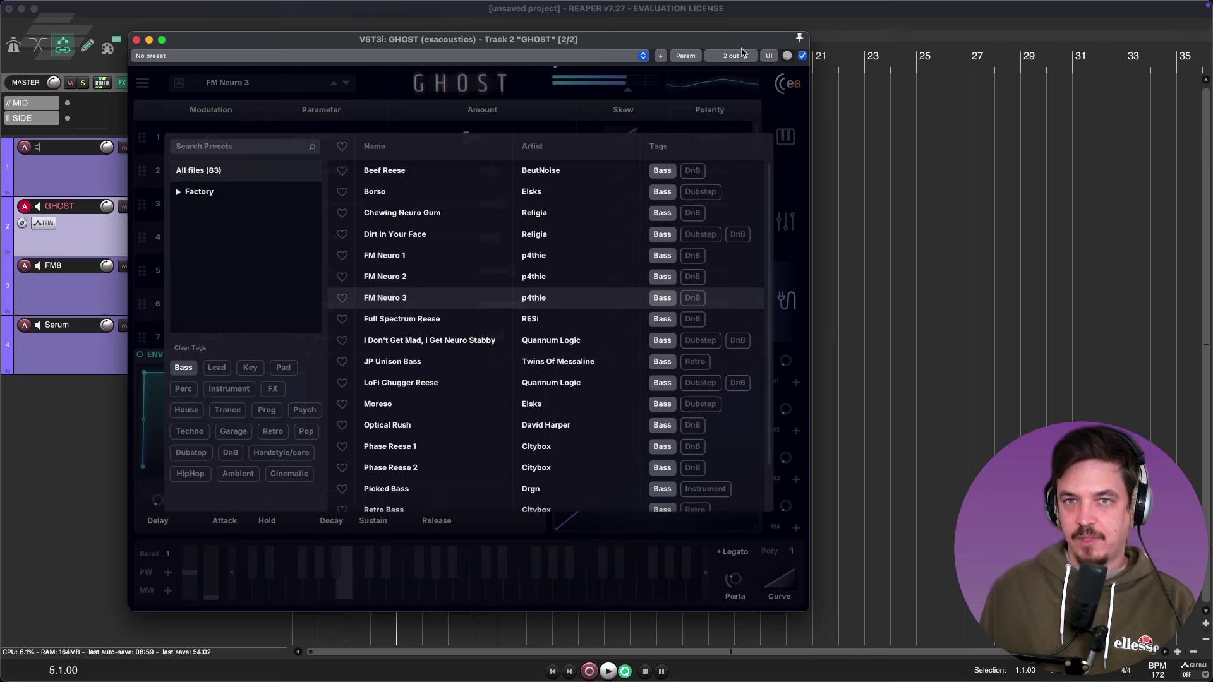
pyautogui.click(758, 108)
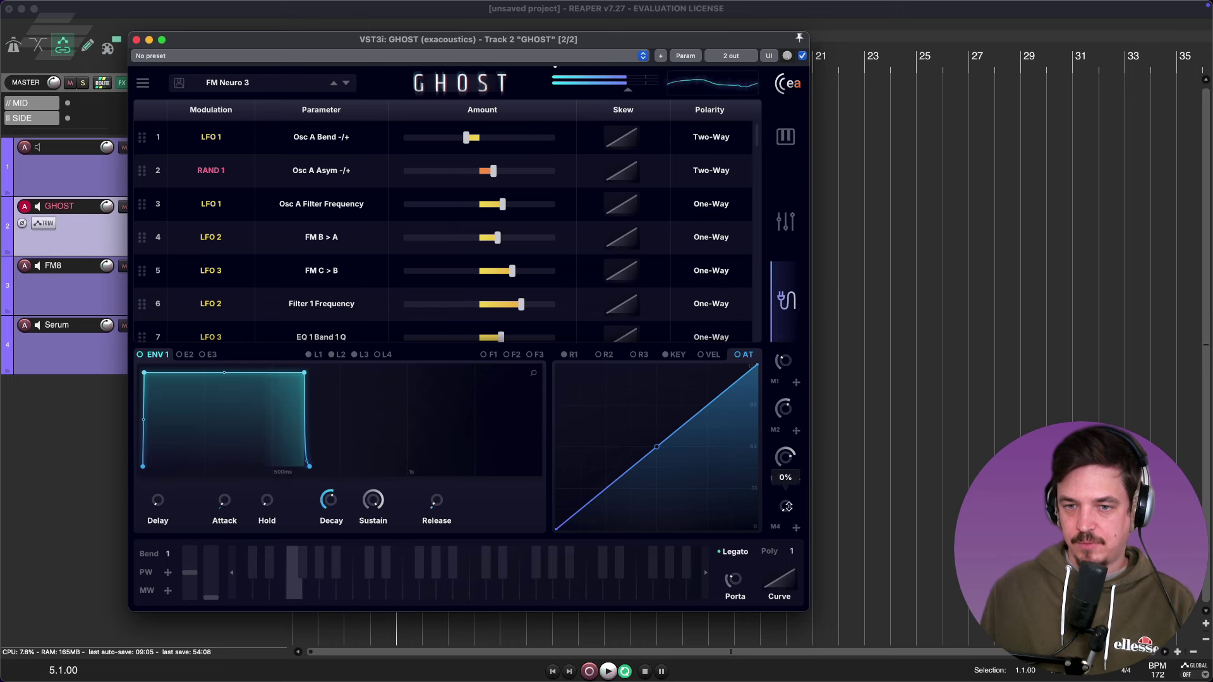
# Go one preset forward and one back, reopen the preset browser, remove the Bass filter and expand the Factory folder
pyautogui.click(346, 84)
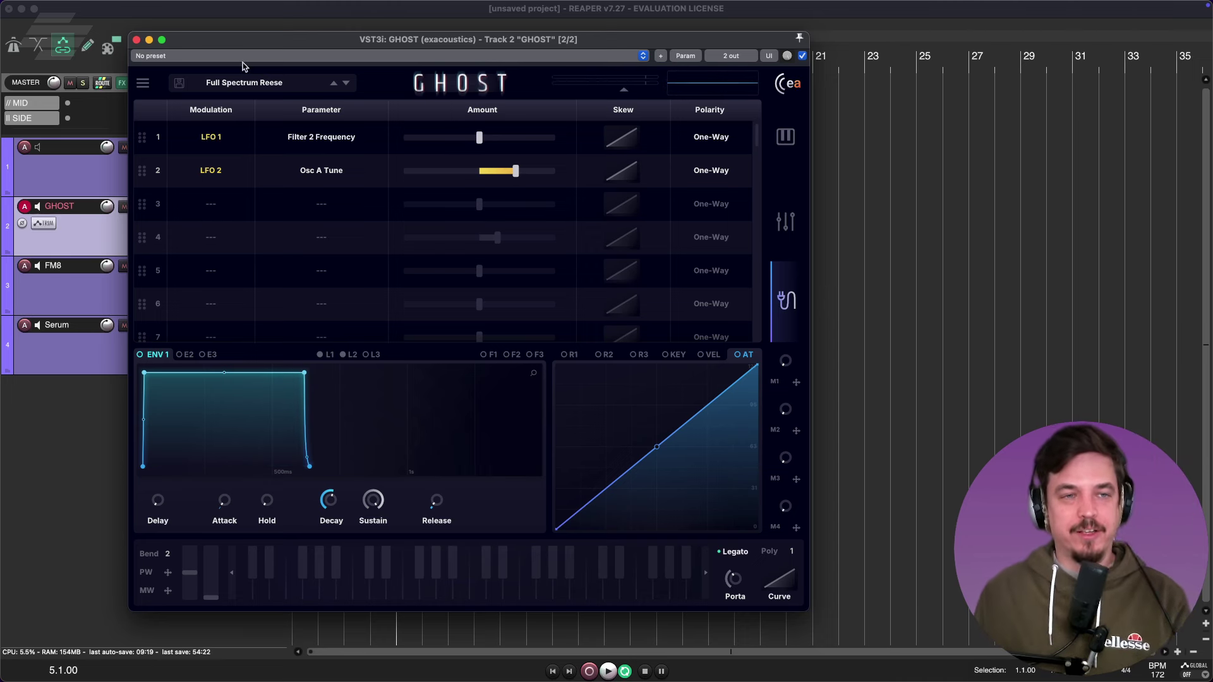
pyautogui.click(336, 83)
pyautogui.click(283, 89)
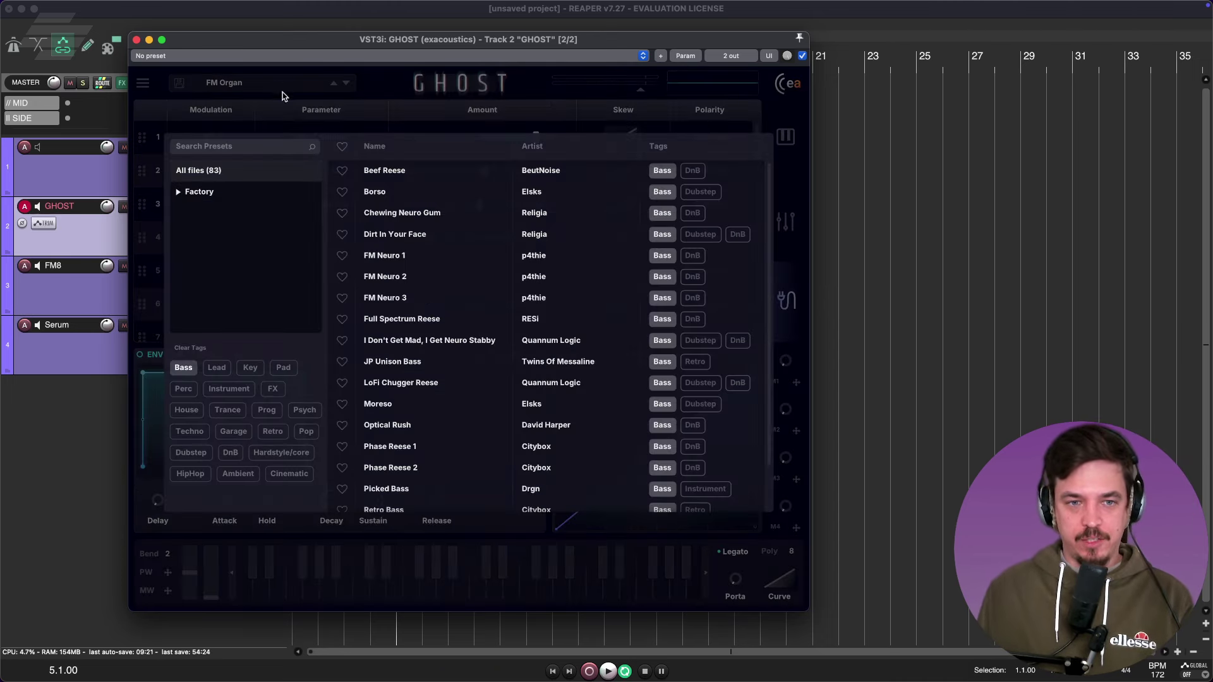
pyautogui.click(184, 368)
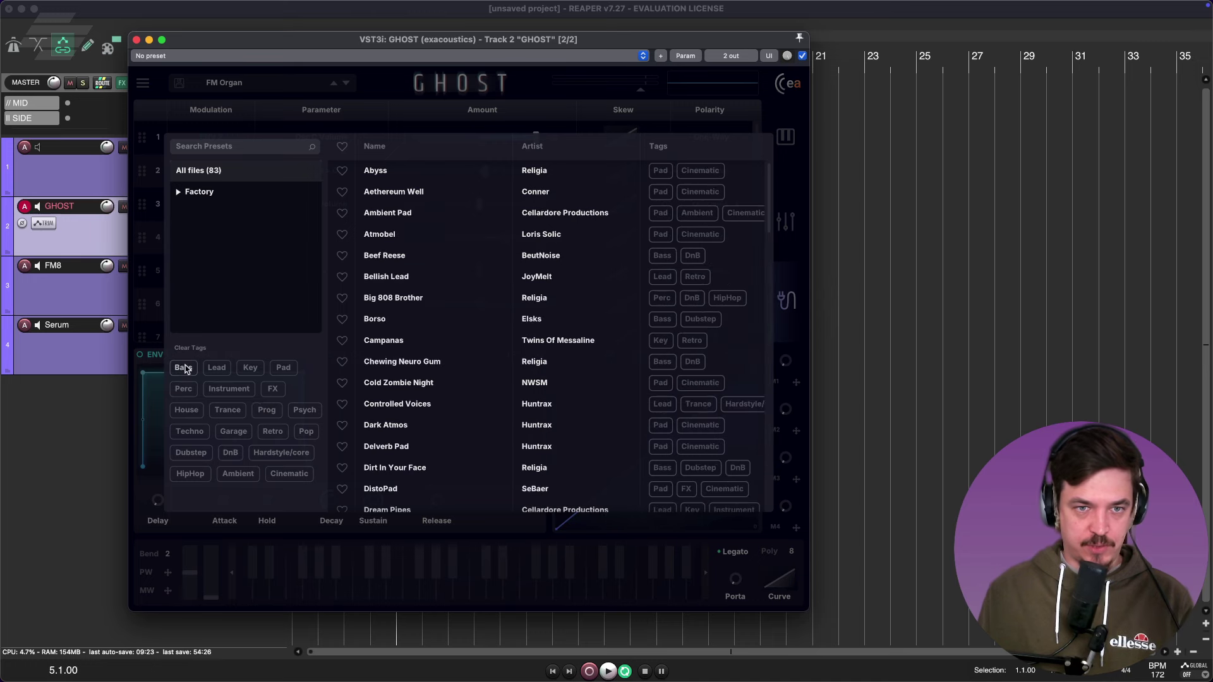
pyautogui.click(180, 193)
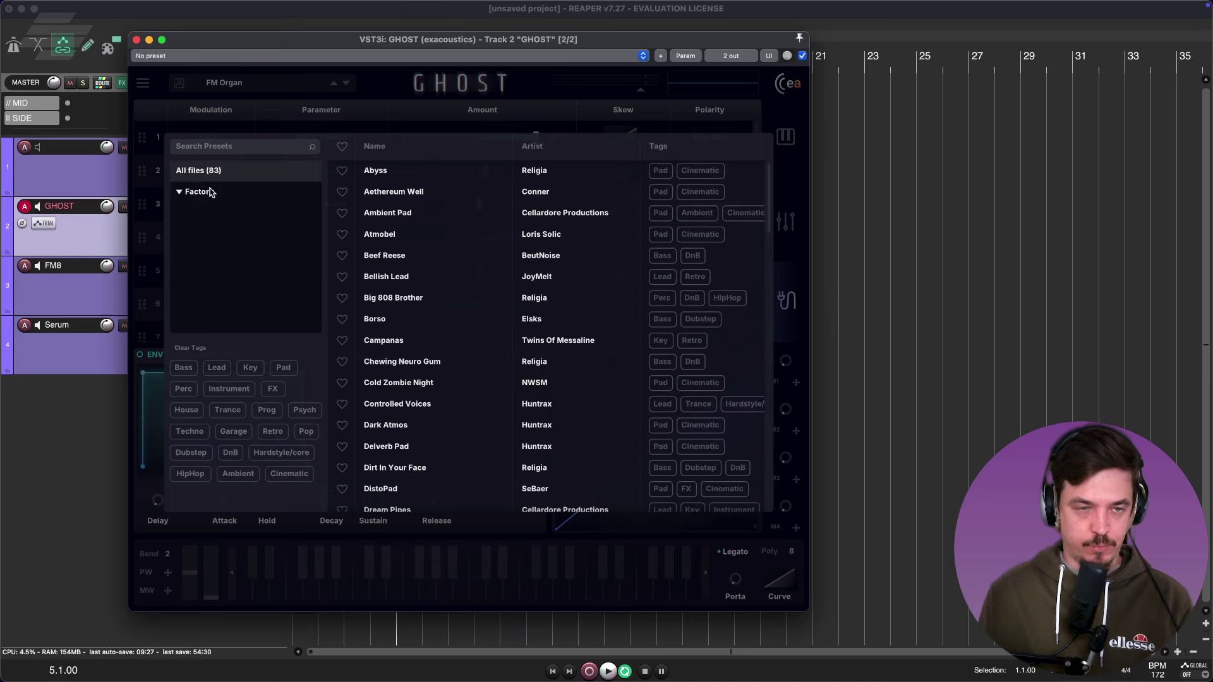
# Load and audition Techno Kick 3000, Techno Kick 4000, Square Bass, Sub Impact, Snare 4 and Snare 3 from the full preset list
pyautogui.scroll(-15, 486, 292)
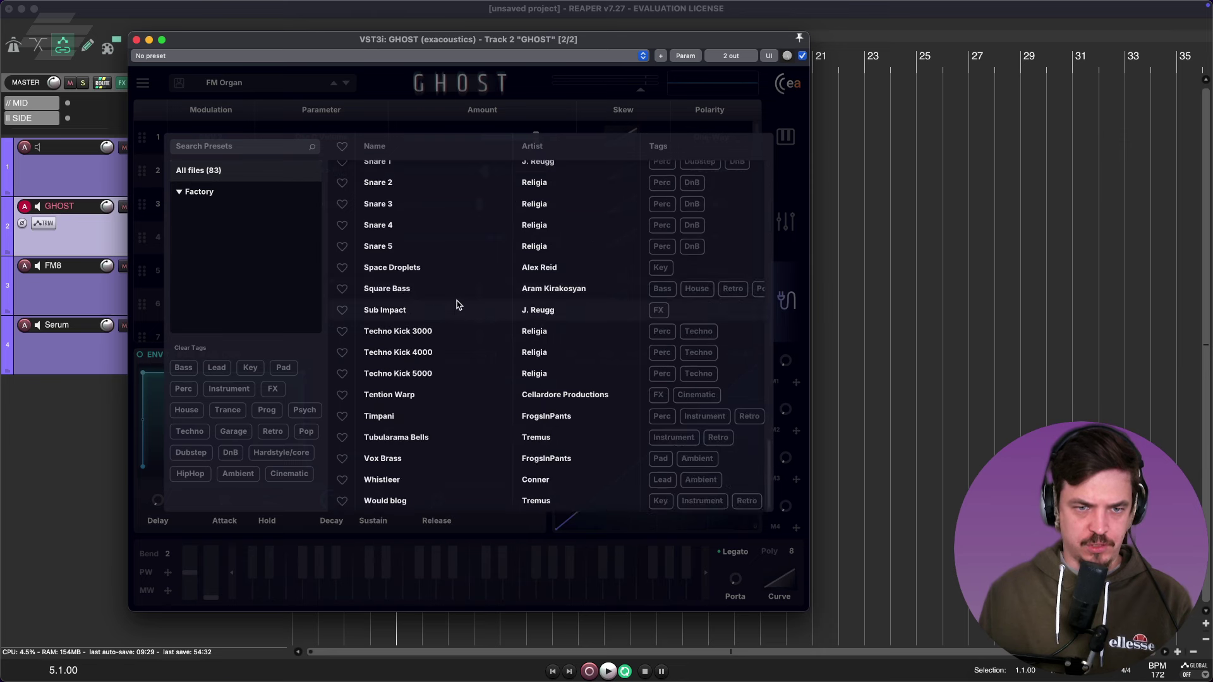
pyautogui.click(430, 331)
pyautogui.click(422, 350)
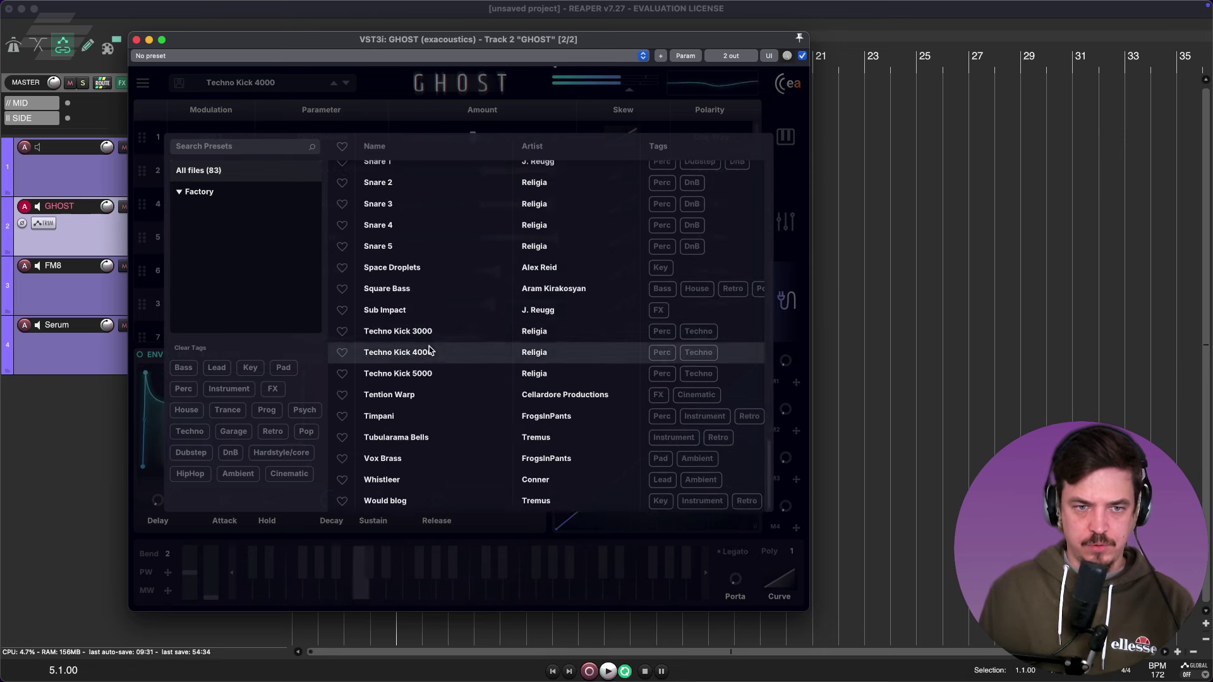
pyautogui.click(419, 292)
pyautogui.click(418, 309)
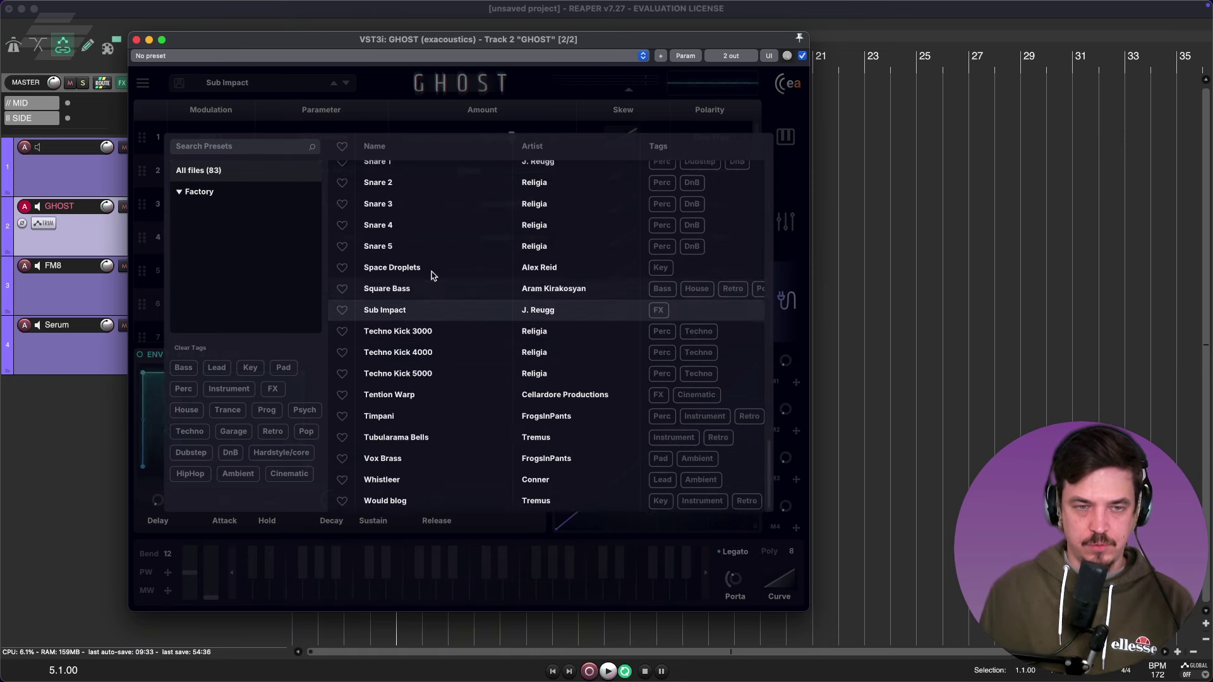
pyautogui.click(421, 223)
pyautogui.click(419, 203)
# Audition Snare 5, Snare 4, Heavy Kick 2 and Heavy Kick 1, and look through the rest of the preset list
pyautogui.scroll(10, 419, 209)
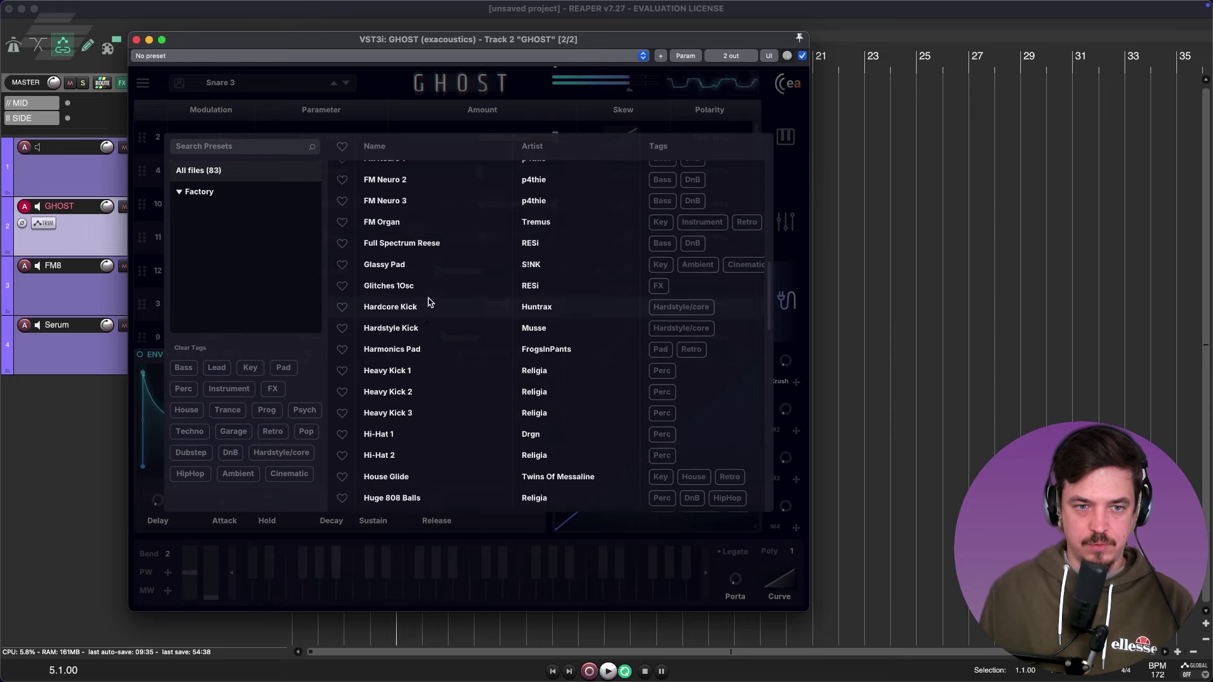
pyautogui.scroll(-6, 422, 316)
pyautogui.scroll(5, 416, 342)
pyautogui.scroll(-12, 414, 341)
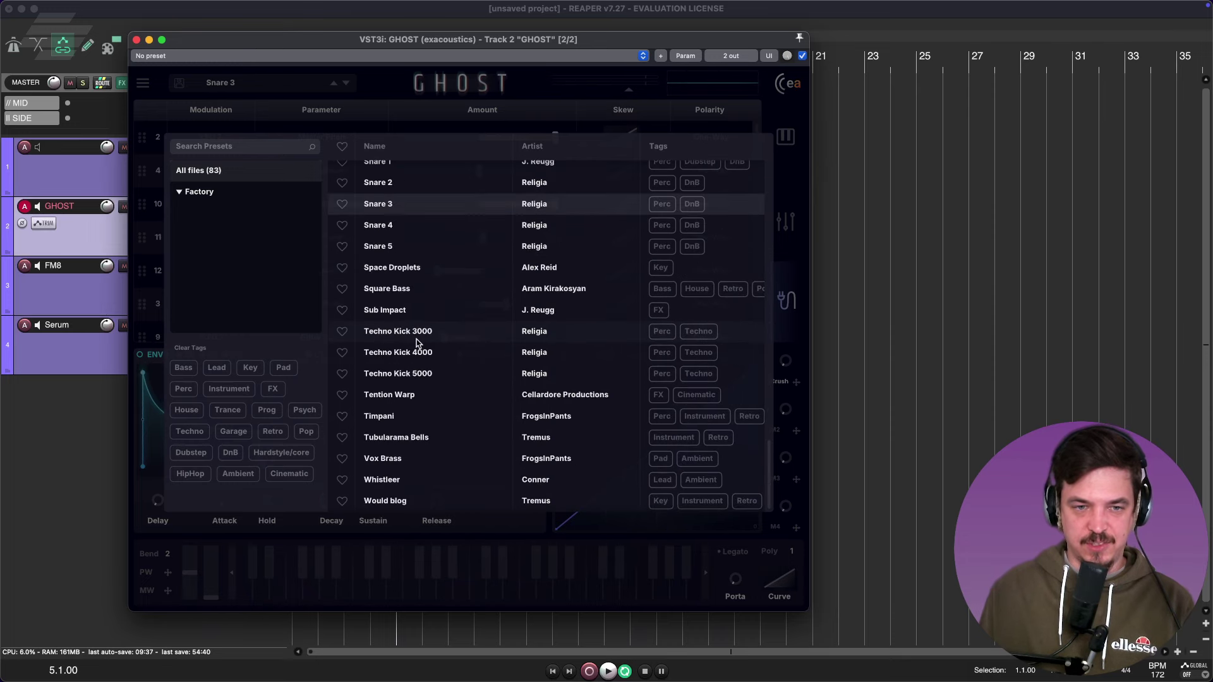
pyautogui.click(393, 244)
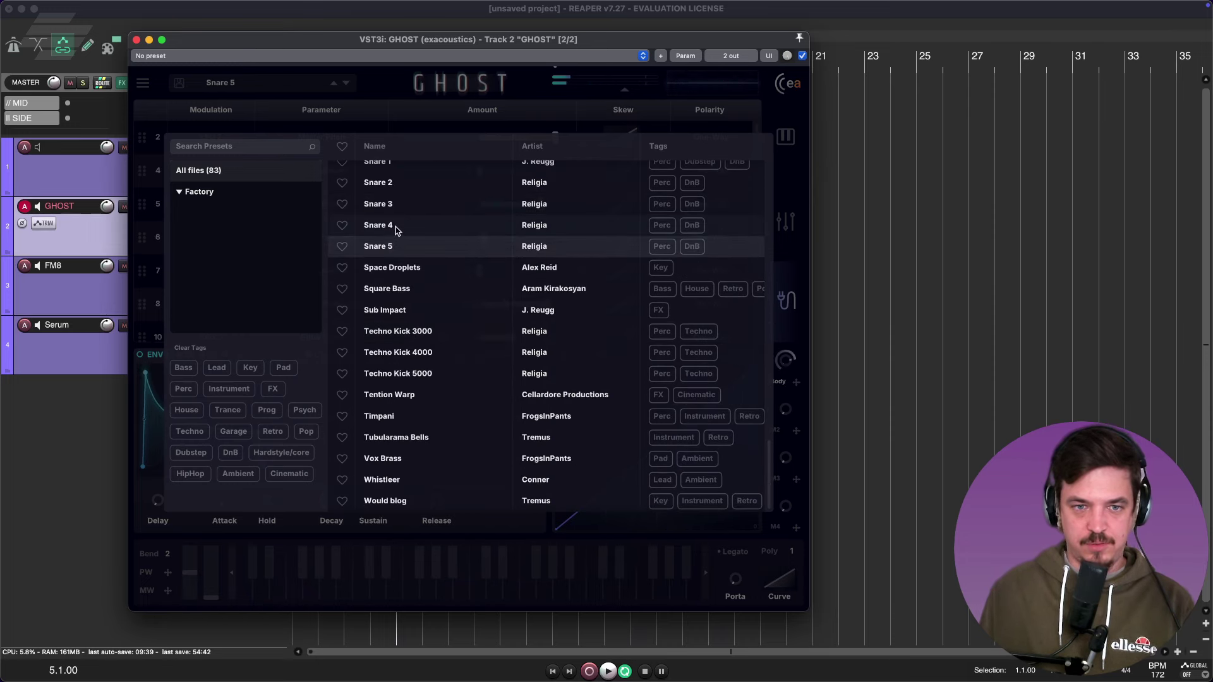
pyautogui.click(396, 227)
pyautogui.scroll(6, 398, 234)
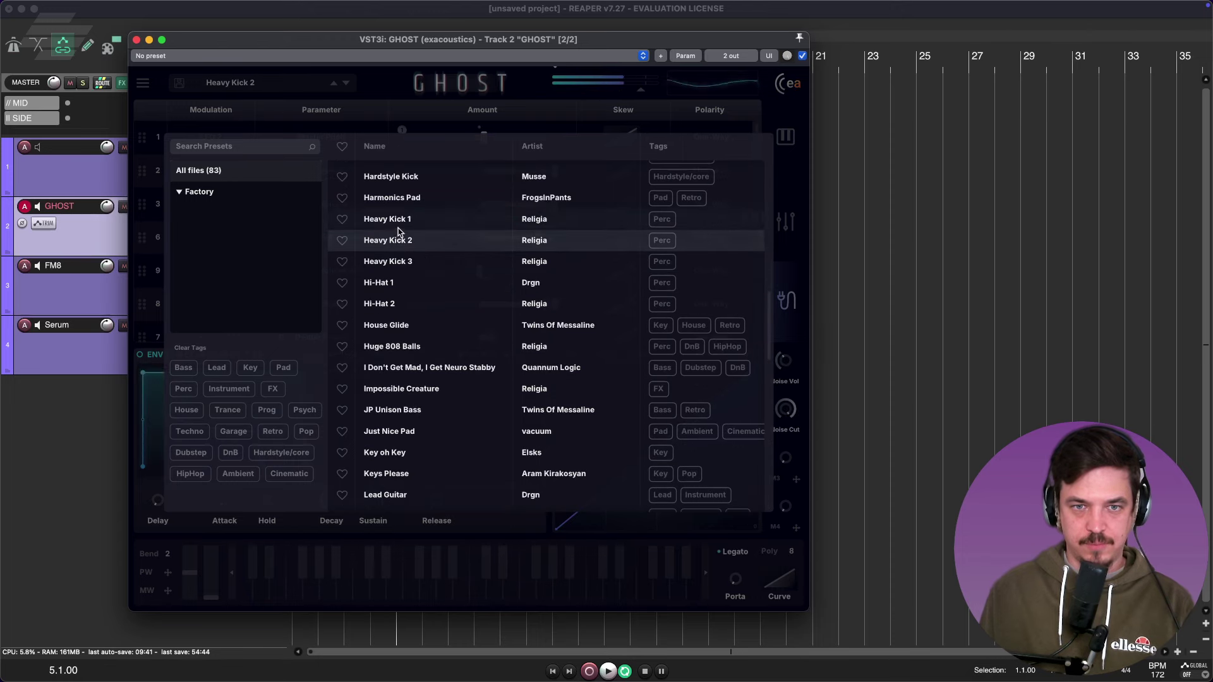
pyautogui.click(404, 221)
pyautogui.scroll(10, 452, 225)
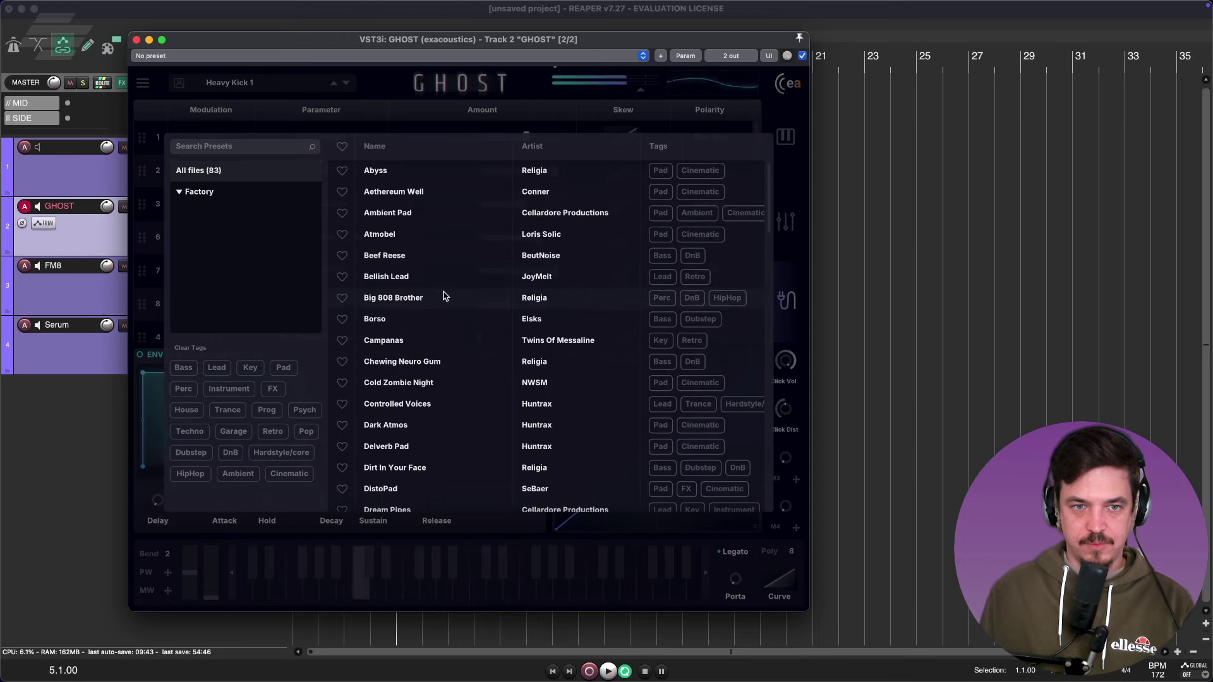
pyautogui.scroll(-6, 445, 291)
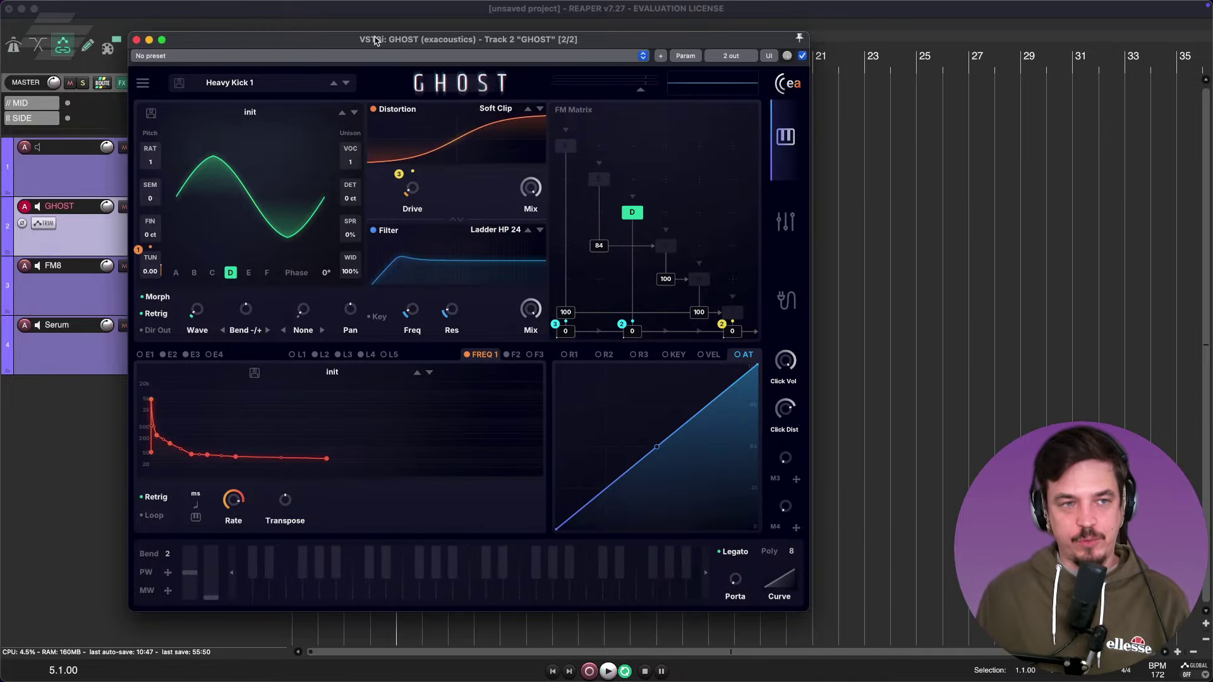
# Move GHOST's window aside, open FM8 to compare its FM matrix, and return to GHOST
pyautogui.moveTo(375, 40); pyautogui.dragTo(474, 30)
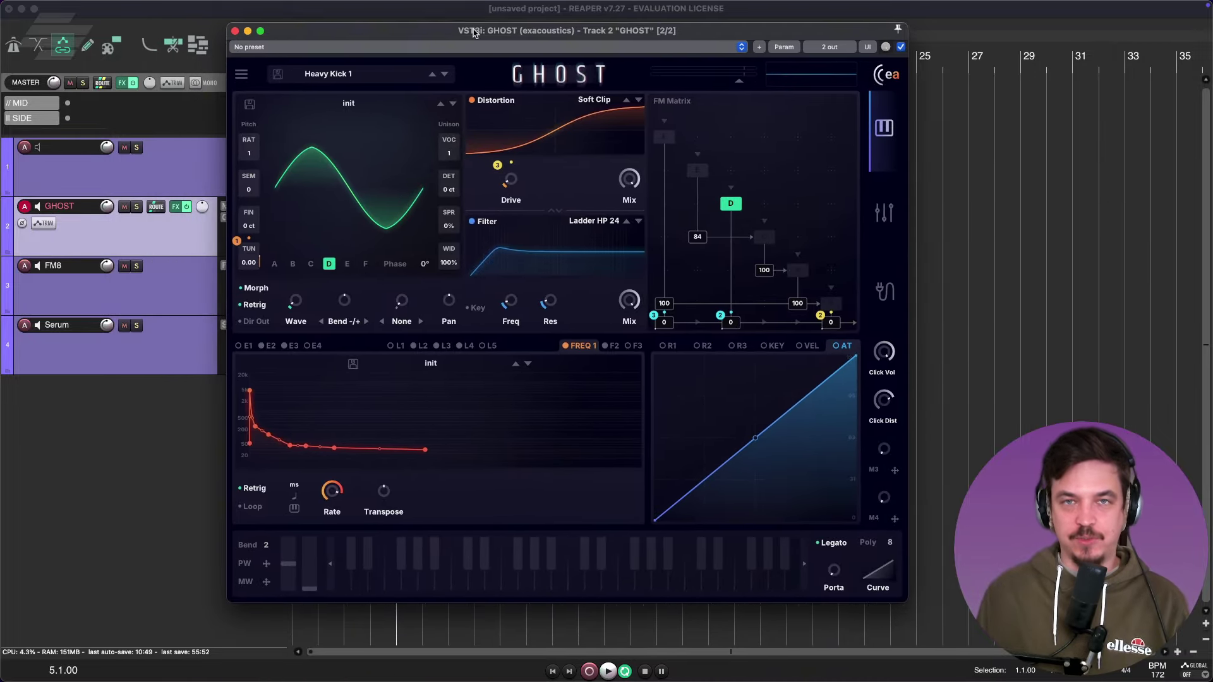
pyautogui.click(223, 268)
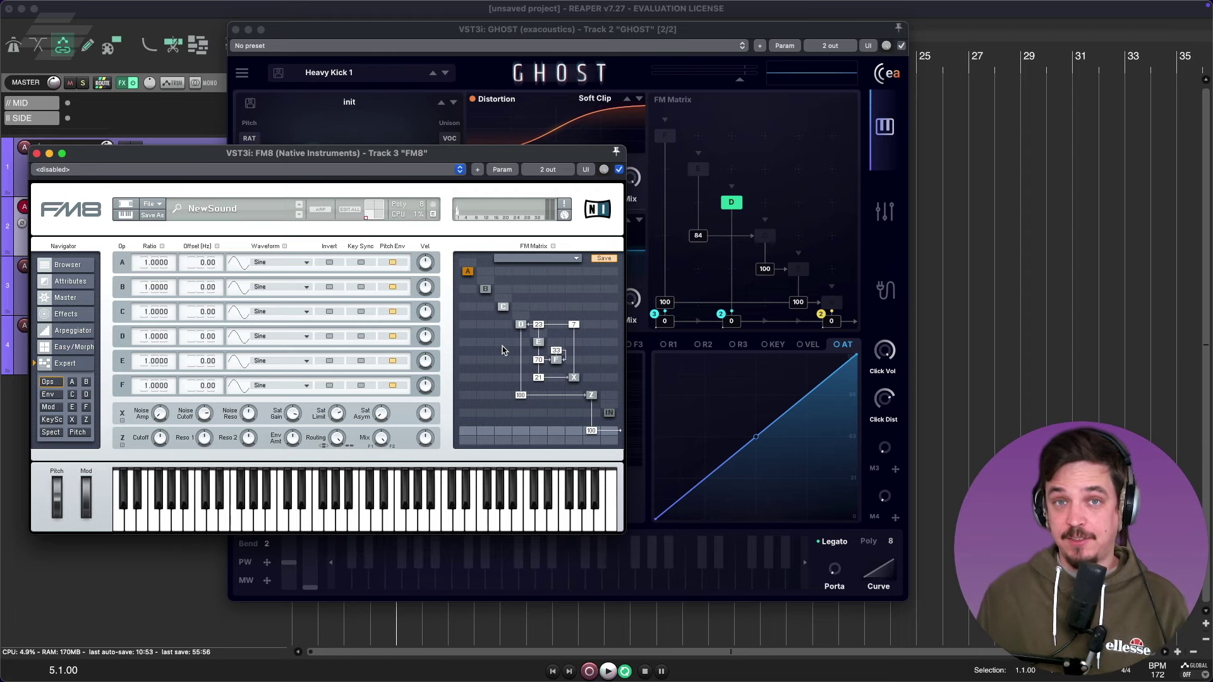
pyautogui.click(750, 144)
# In GHOST's FM Matrix, set operator D's feedback to 21 and its modulation of operator E to 8
pyautogui.moveTo(720, 188); pyautogui.dragTo(726, 166)
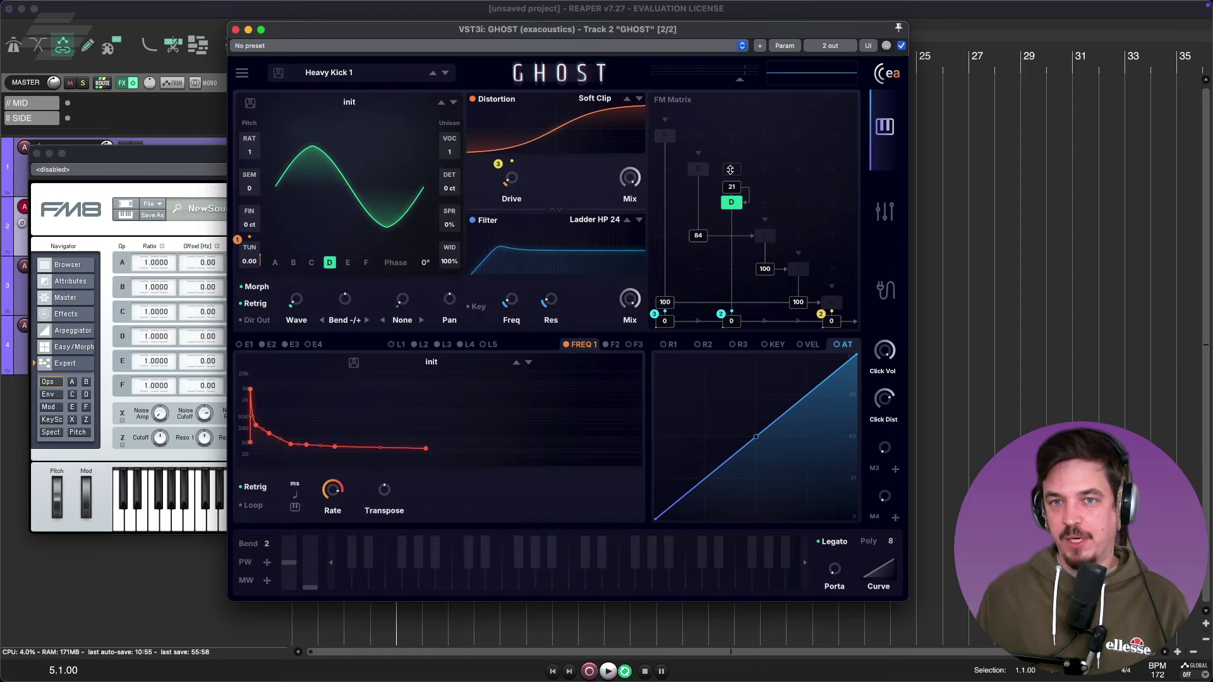
pyautogui.click(731, 169)
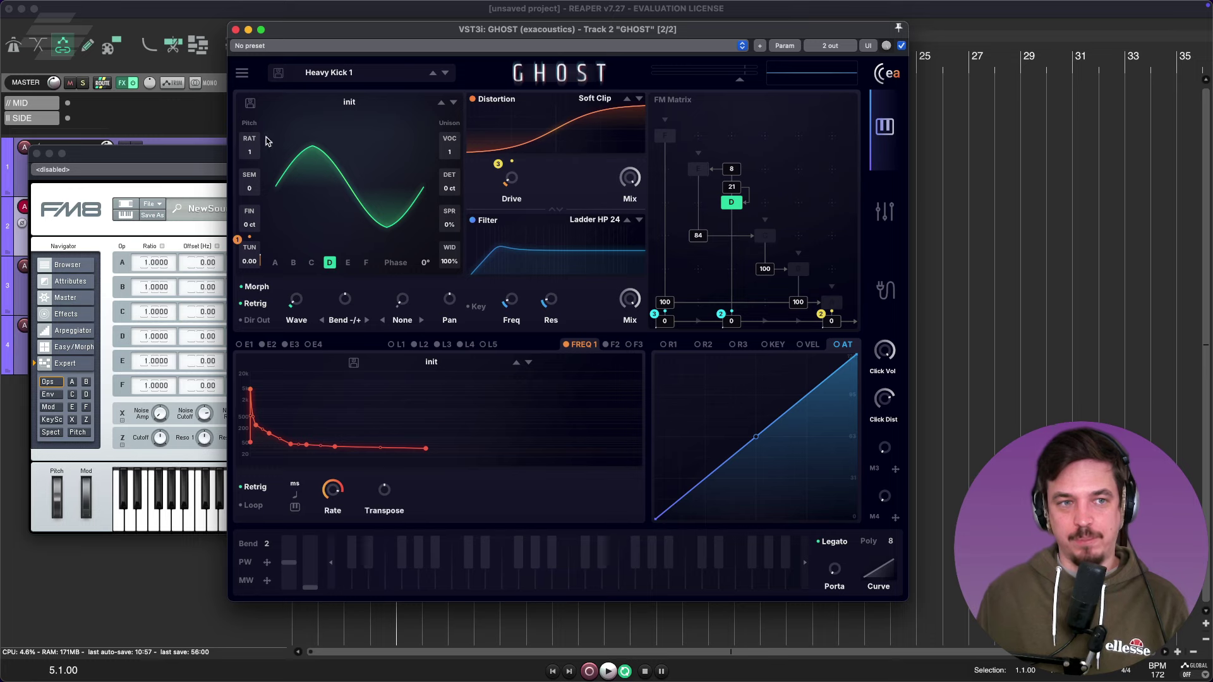
# Reposition the FM8 and GHOST windows for a side-by-side comparison, and close FM8
pyautogui.moveTo(203, 148); pyautogui.dragTo(200, 228)
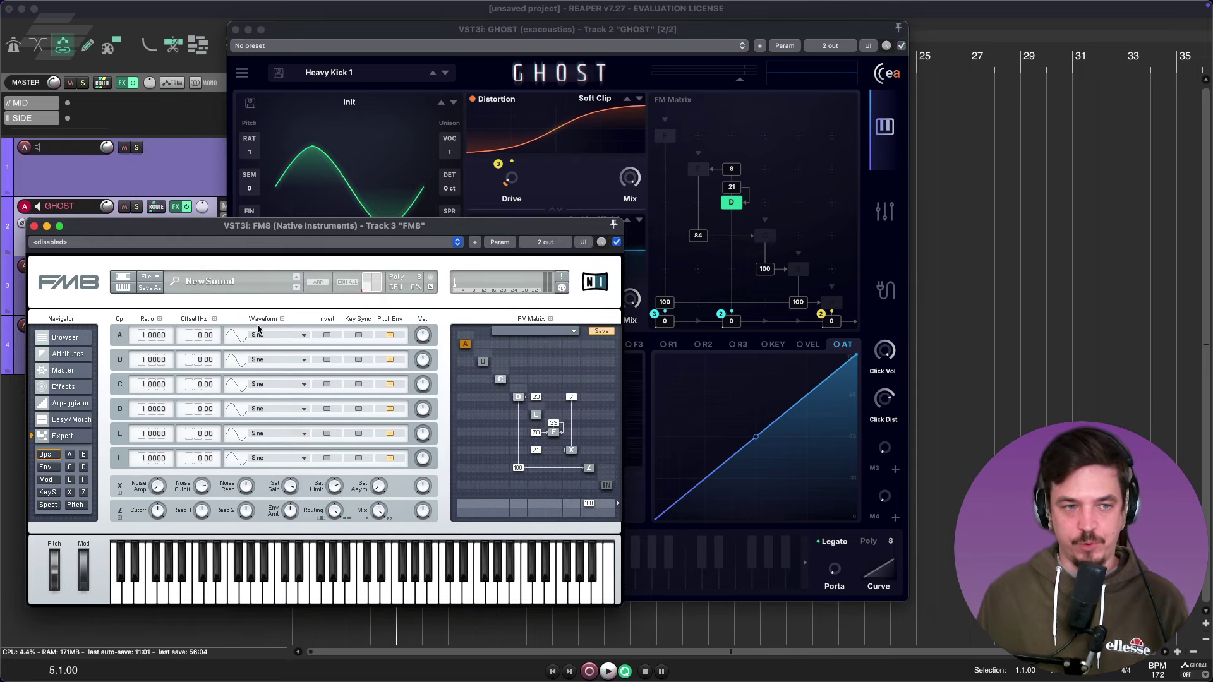
pyautogui.moveTo(450, 41); pyautogui.dragTo(454, 38)
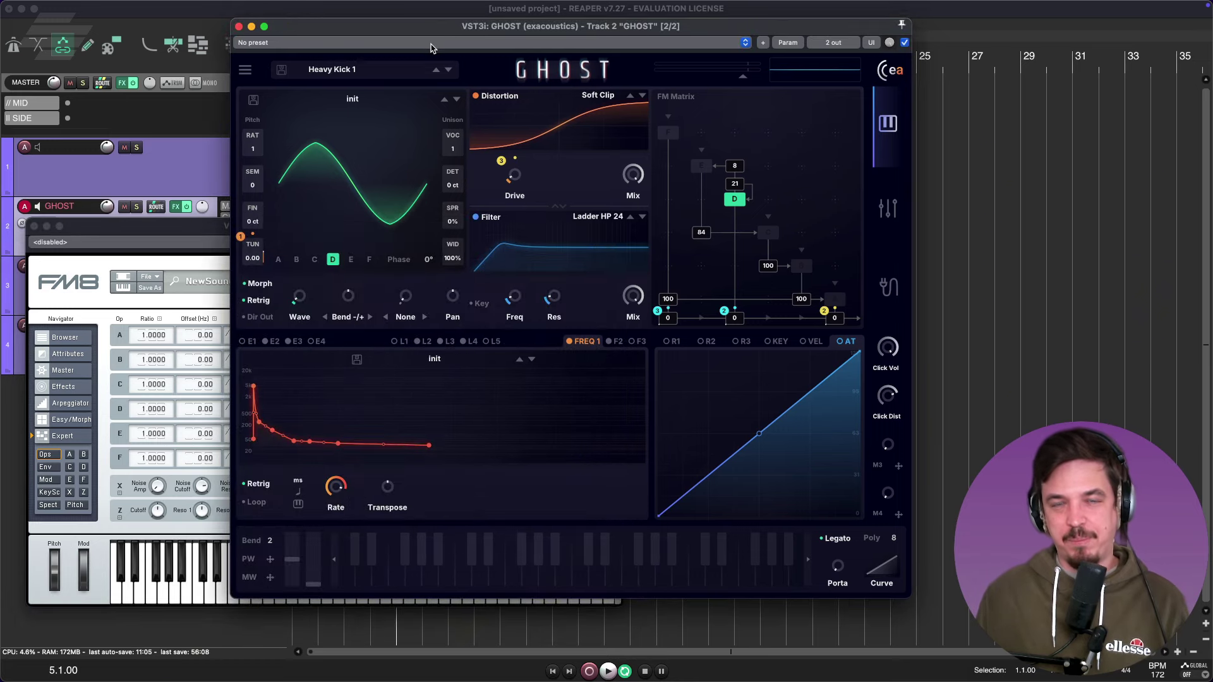
pyautogui.moveTo(431, 36); pyautogui.dragTo(363, 51)
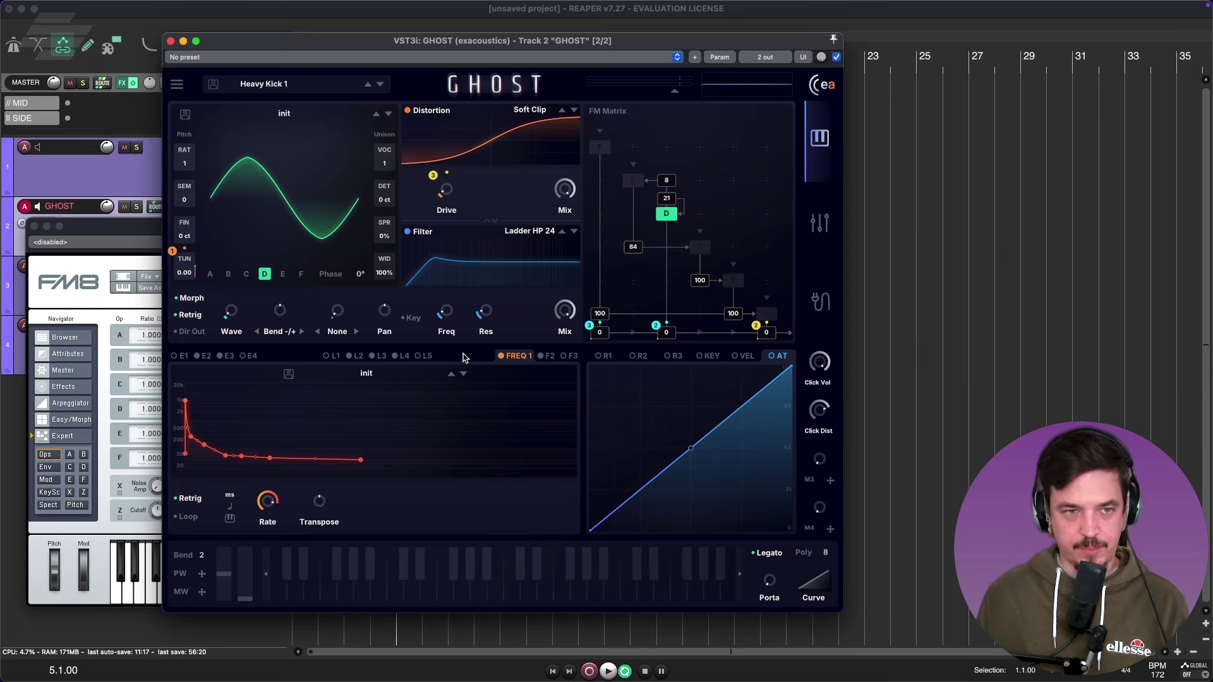
pyautogui.moveTo(398, 680)
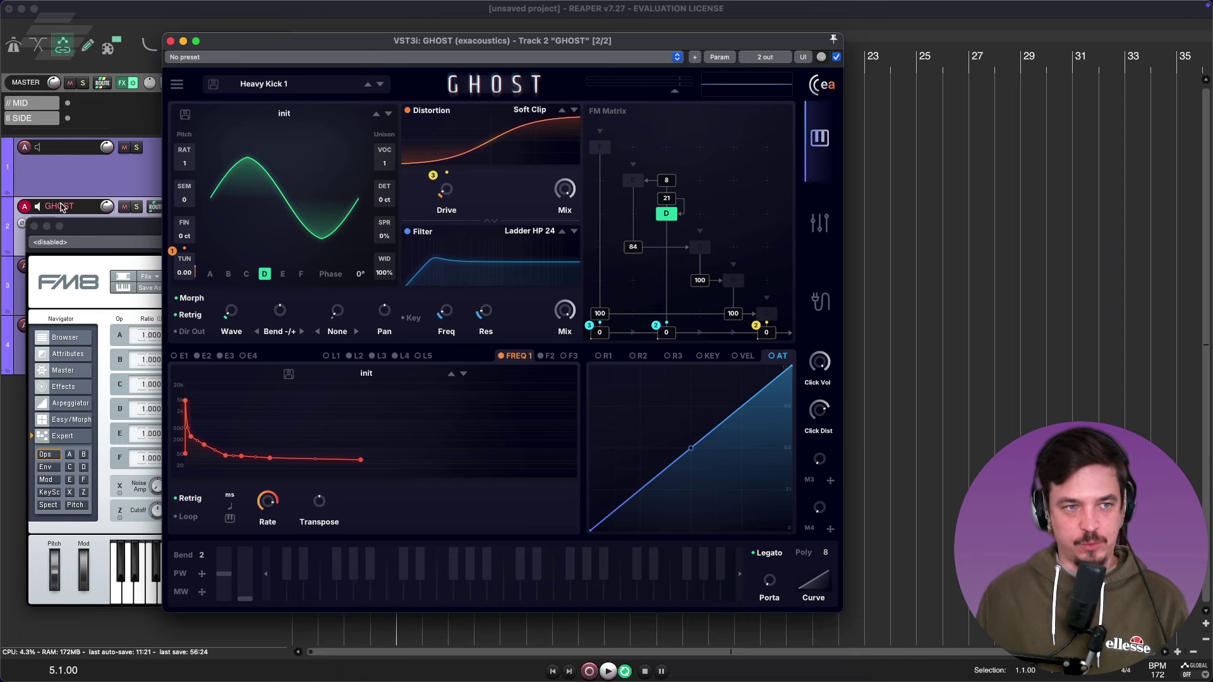
pyautogui.click(35, 225)
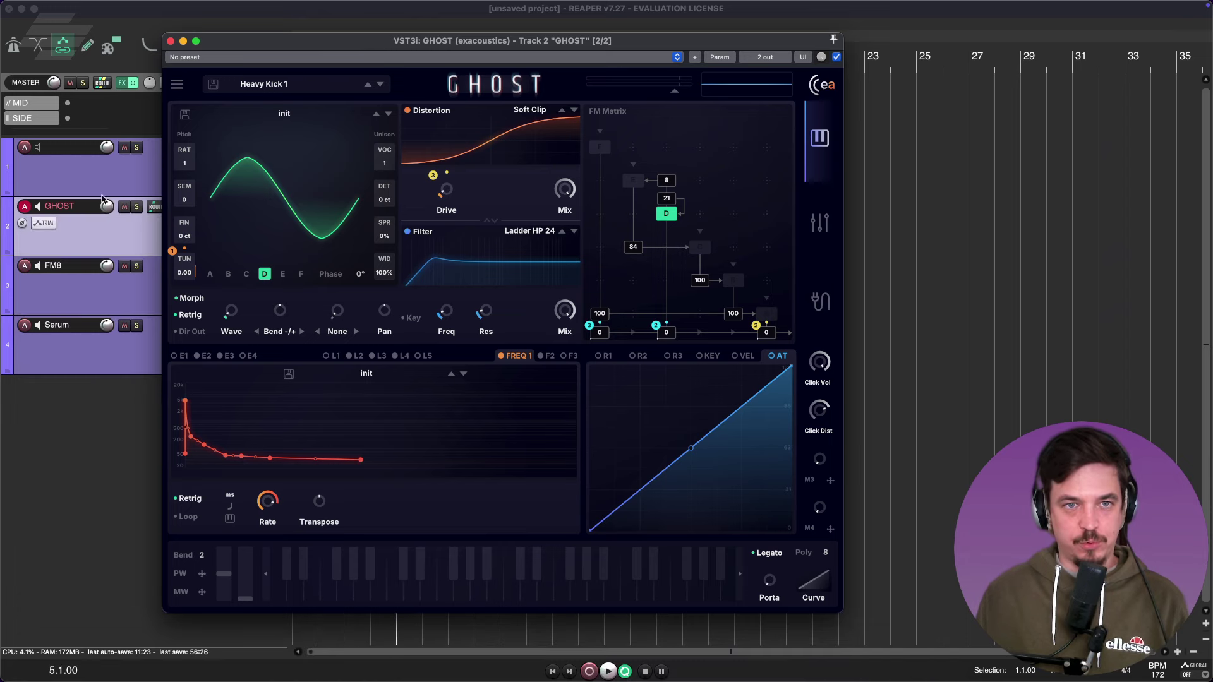
# Filter GHOST's presets by the Bass tag, load Chewing Neuro Gum and close the preset browser
pyautogui.click(332, 88)
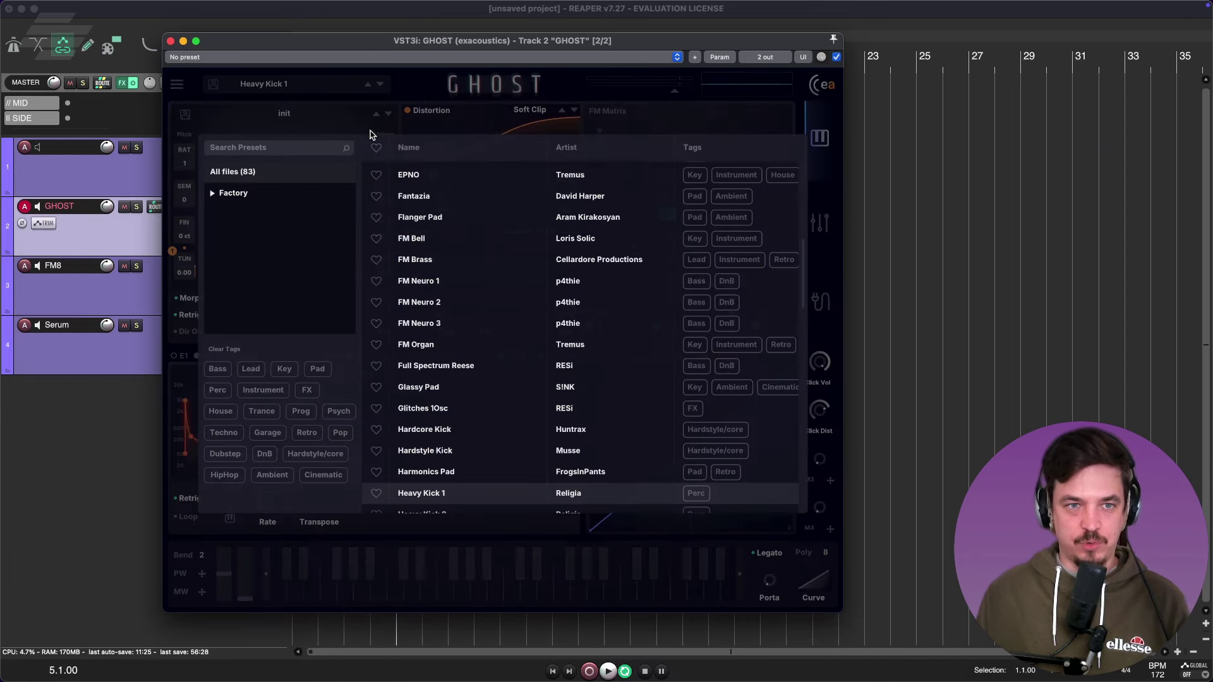
pyautogui.click(218, 368)
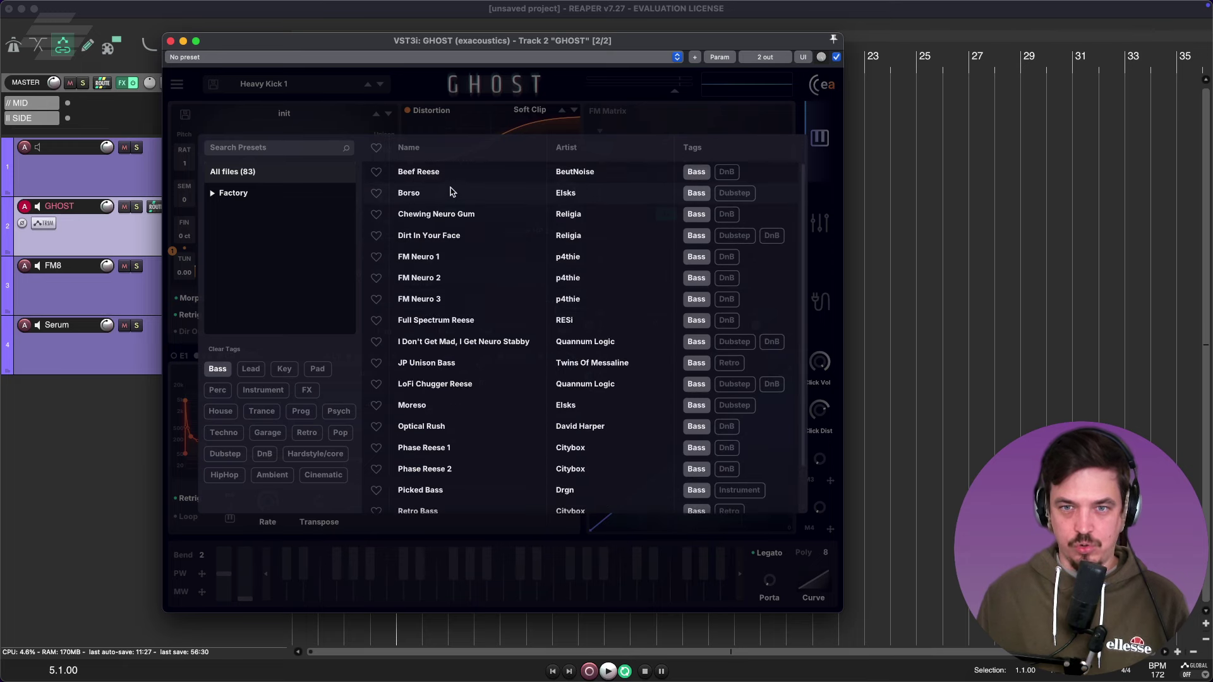
pyautogui.click(446, 214)
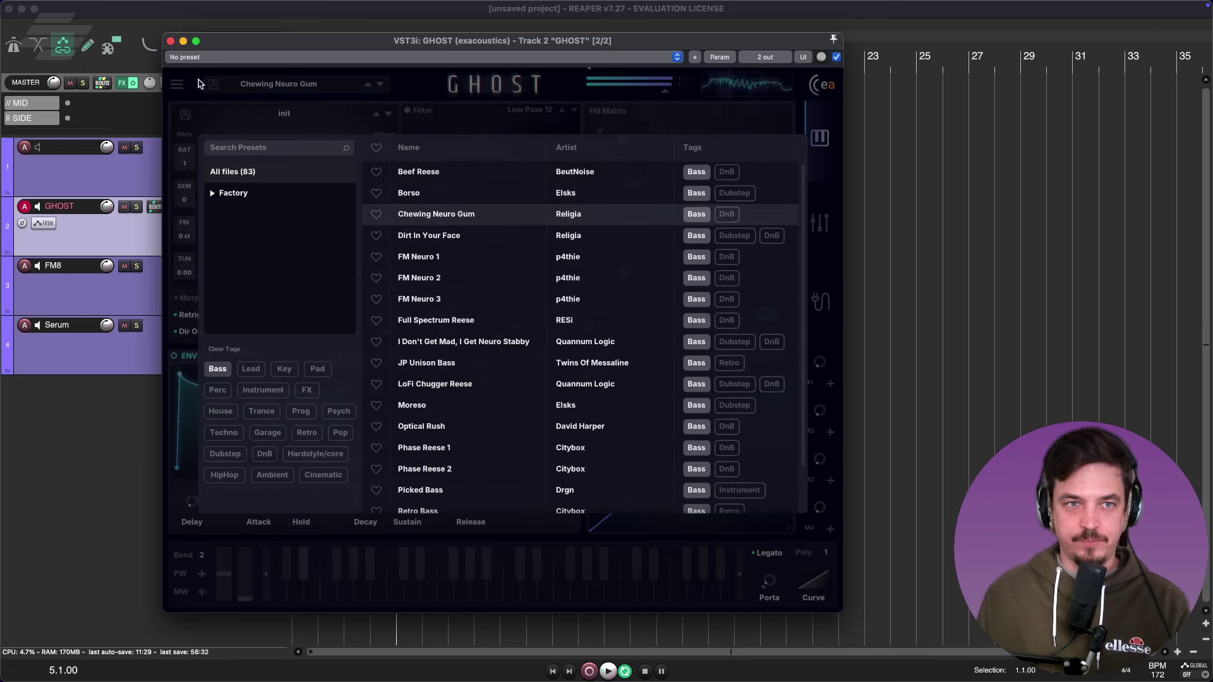
pyautogui.click(278, 84)
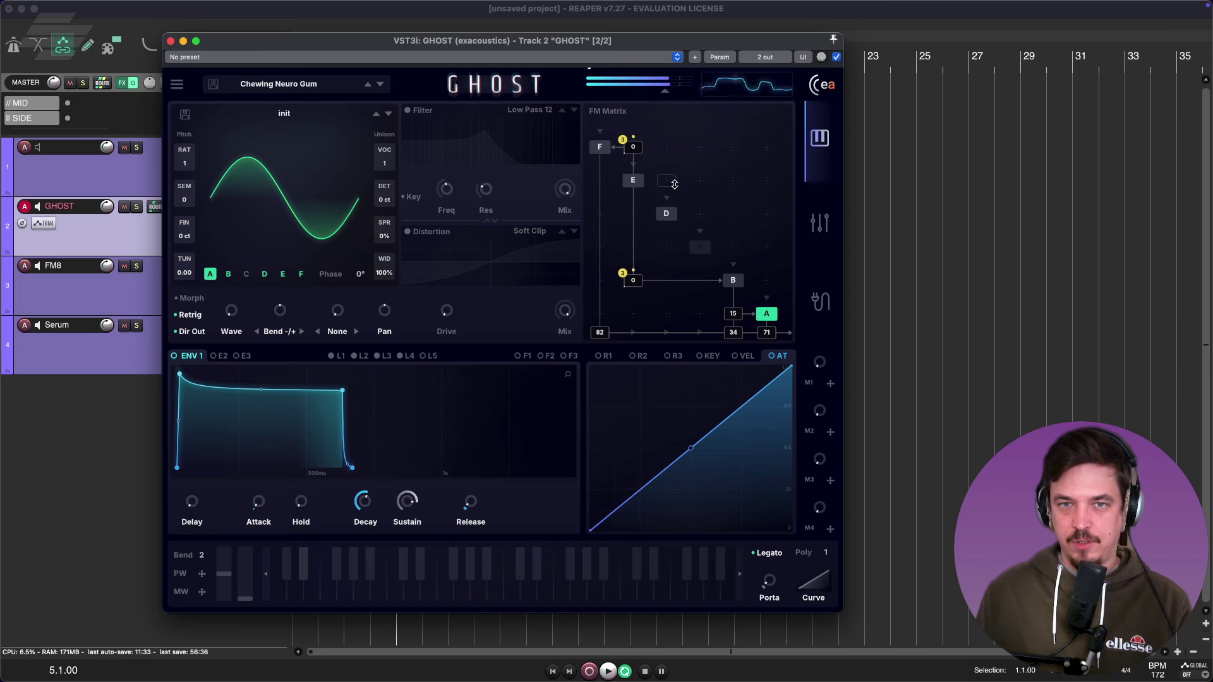
# In the FM Matrix, set D > E to 30, enable operator C with C > B at 50, and move GHOST's window clear of the tracks
pyautogui.moveTo(674, 184); pyautogui.dragTo(677, 136)
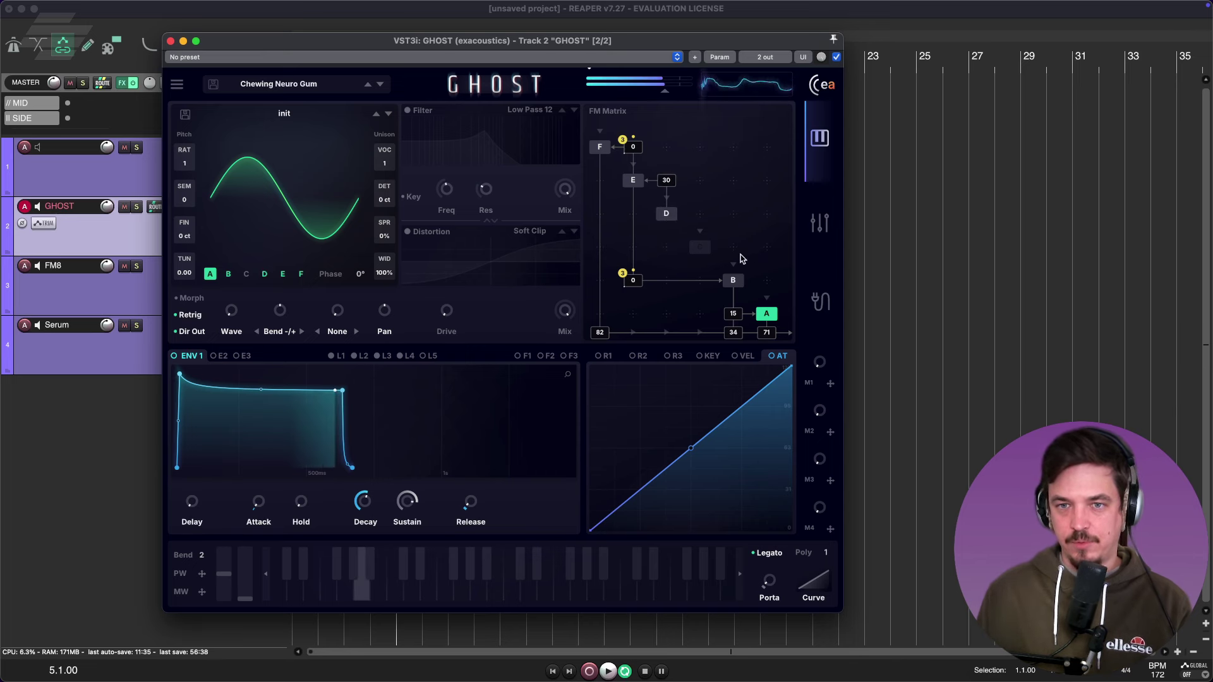
pyautogui.click(700, 247)
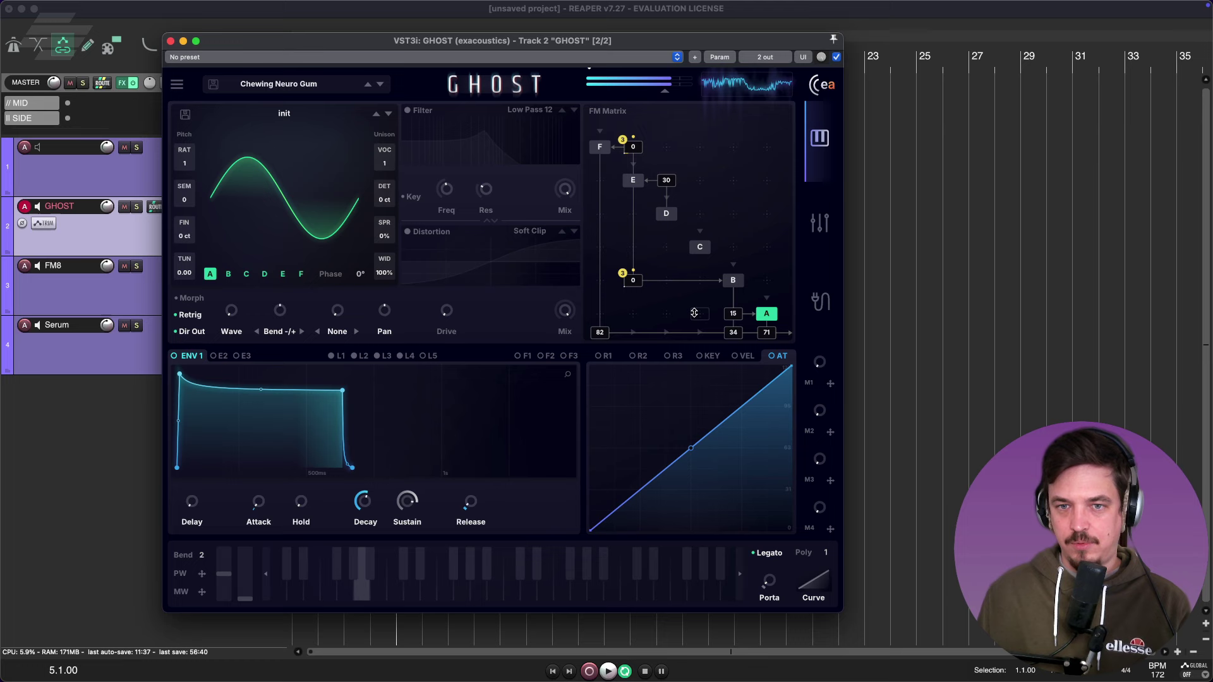
pyautogui.moveTo(699, 280); pyautogui.dragTo(700, 249)
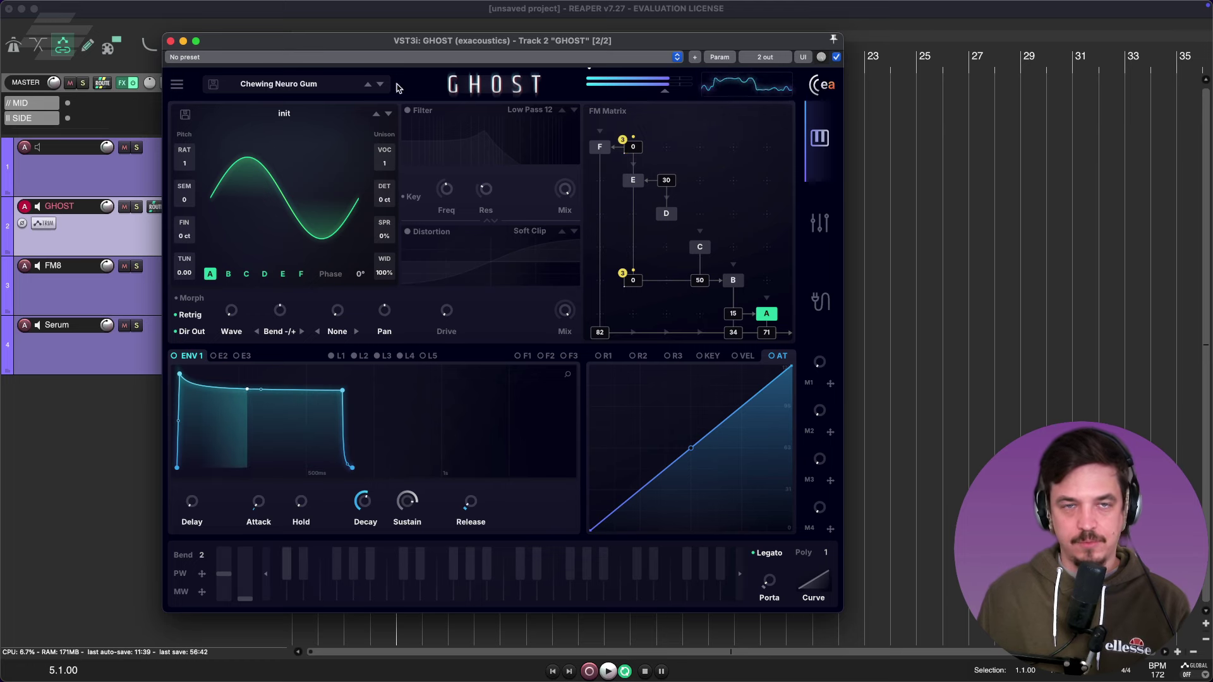
pyautogui.moveTo(387, 46); pyautogui.dragTo(557, 31)
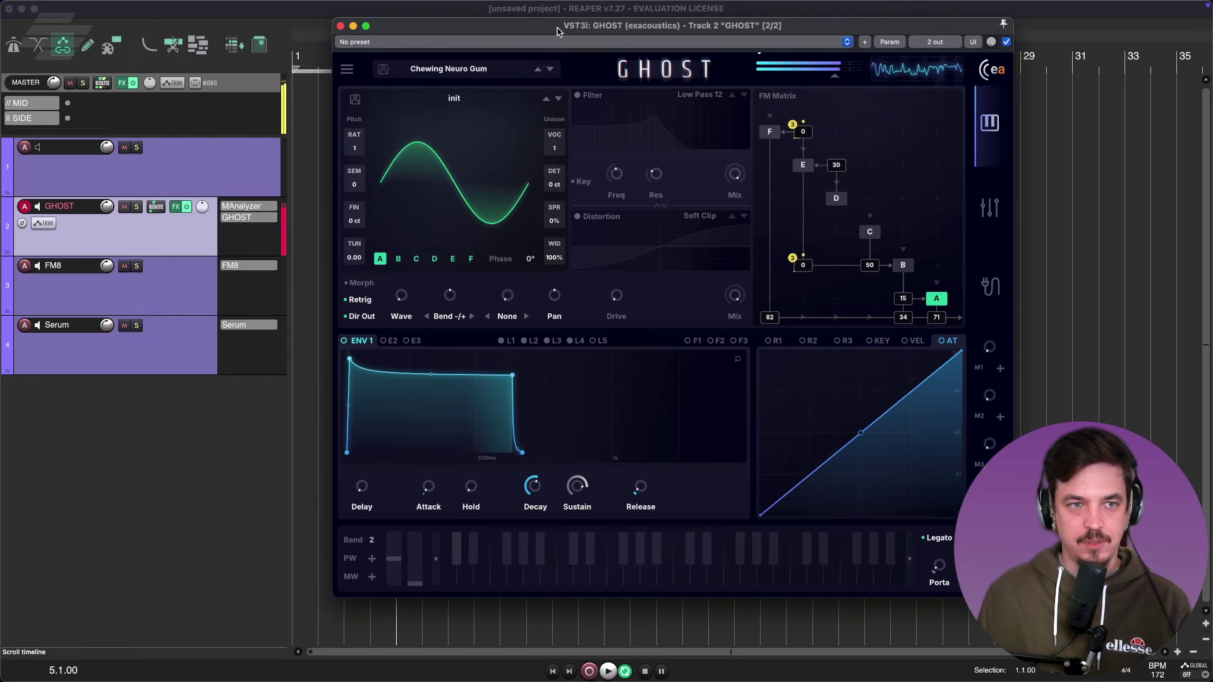
# Undo the MAnalyzer insert on the GHOST track and open that track's FX chain
pyautogui.click(167, 228)
pyautogui.hotkey('ctrl', 'z')
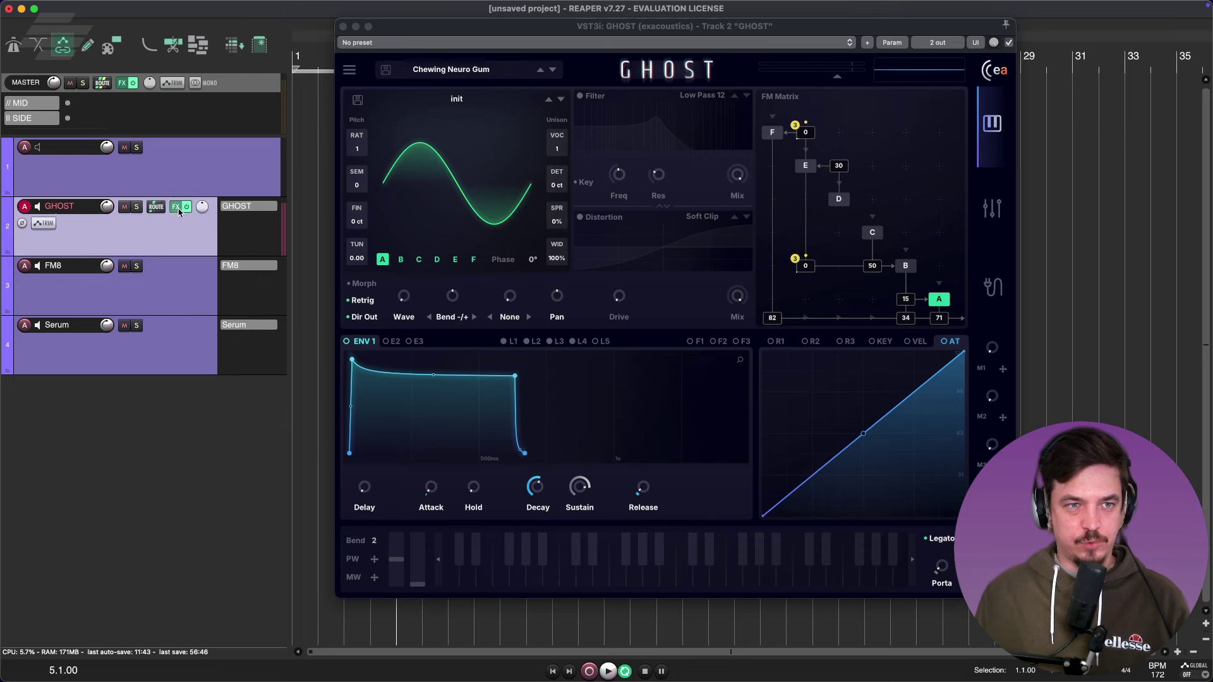
pyautogui.click(176, 207)
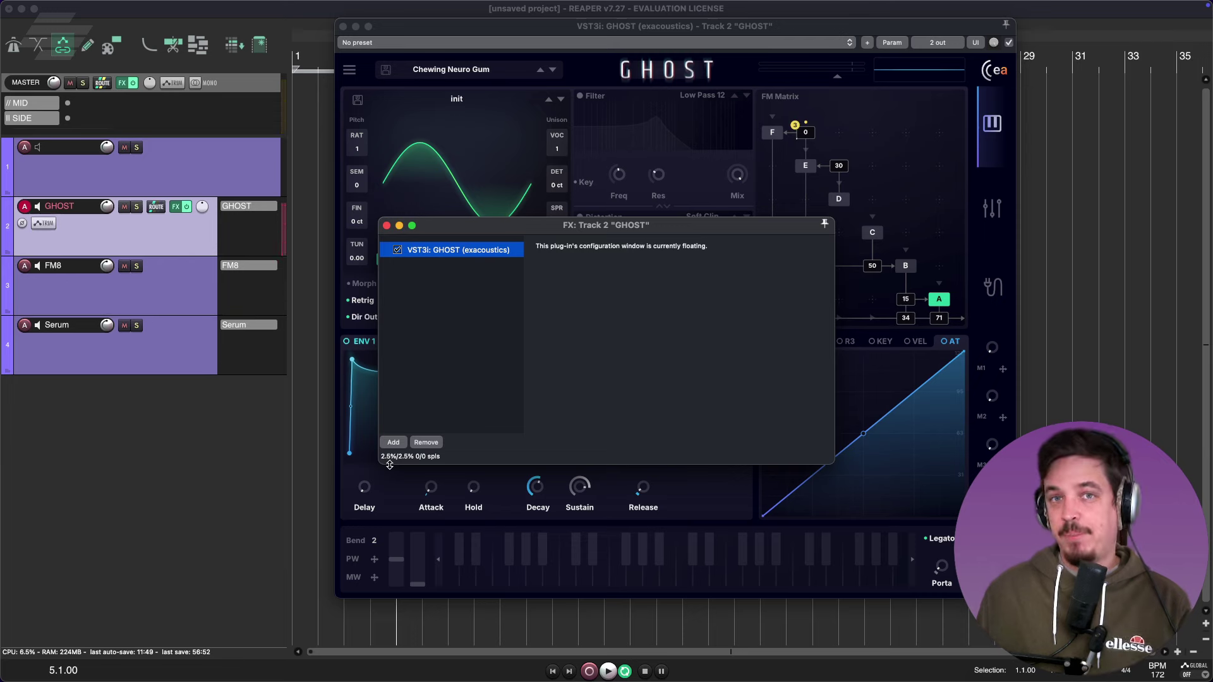
# Move the GHOST and FX chain windows apart so the preset selector and the chain's CPU readout are both accessible
pyautogui.moveTo(742, 24); pyautogui.dragTo(422, 91)
pyautogui.click(753, 227)
pyautogui.moveTo(753, 226); pyautogui.dragTo(921, 46)
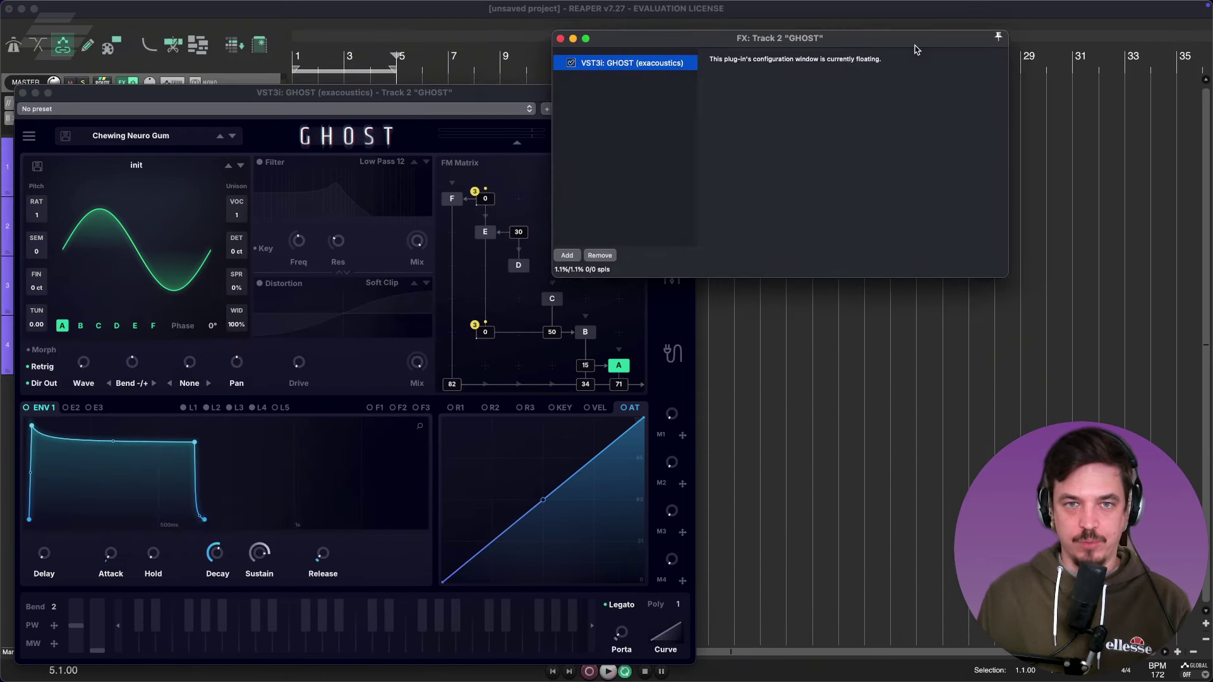
pyautogui.moveTo(315, 104); pyautogui.dragTo(328, 259)
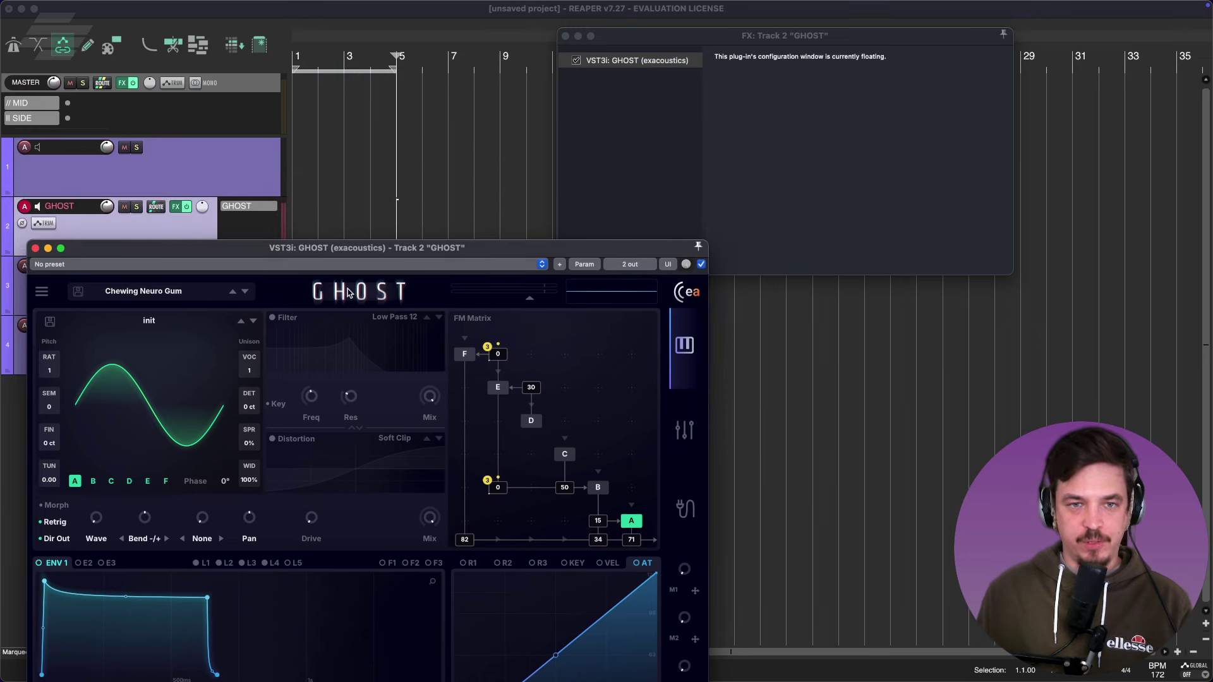
# Step through GHOST's presets from Cold Zombie Night to DistoPad, checking the CPU load of each in the FX chain window
pyautogui.click(248, 293)
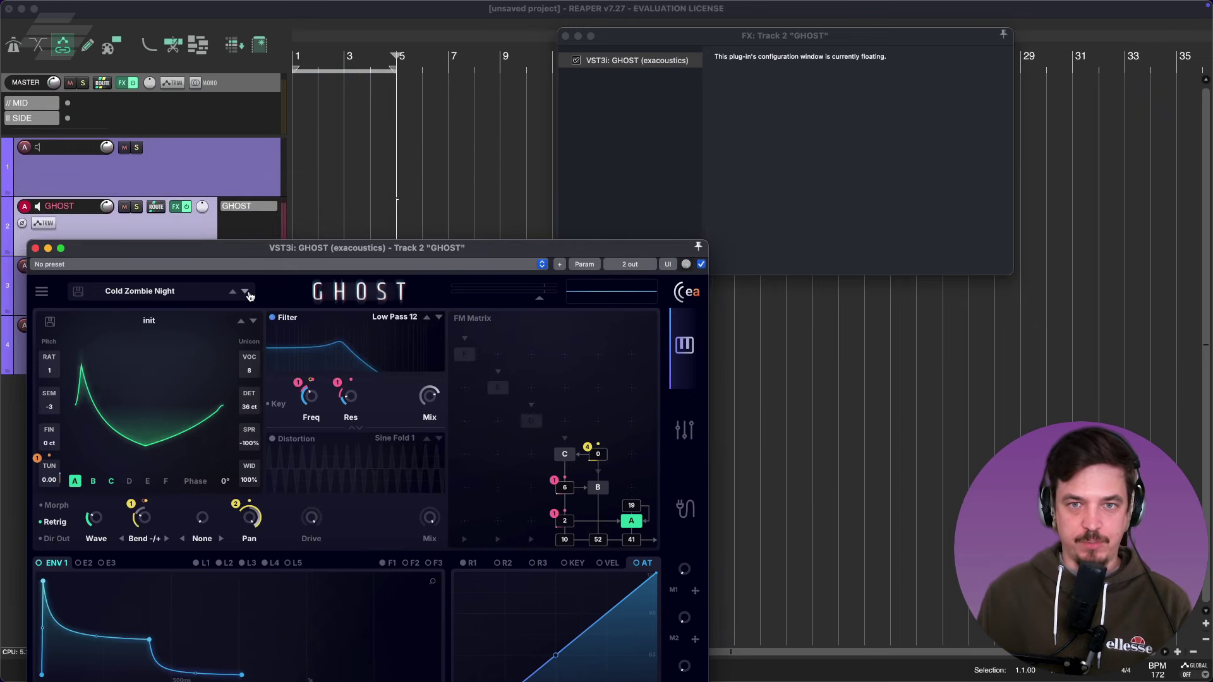
pyautogui.moveTo(445, 250); pyautogui.dragTo(466, 335)
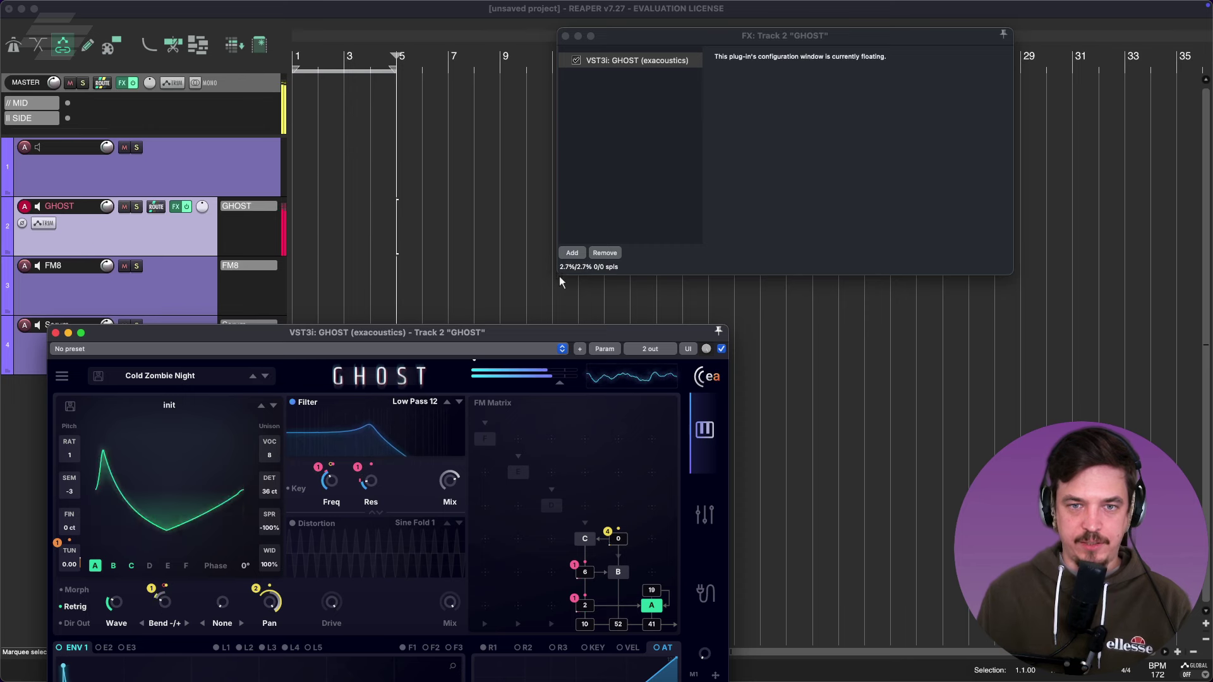
pyautogui.click(266, 377)
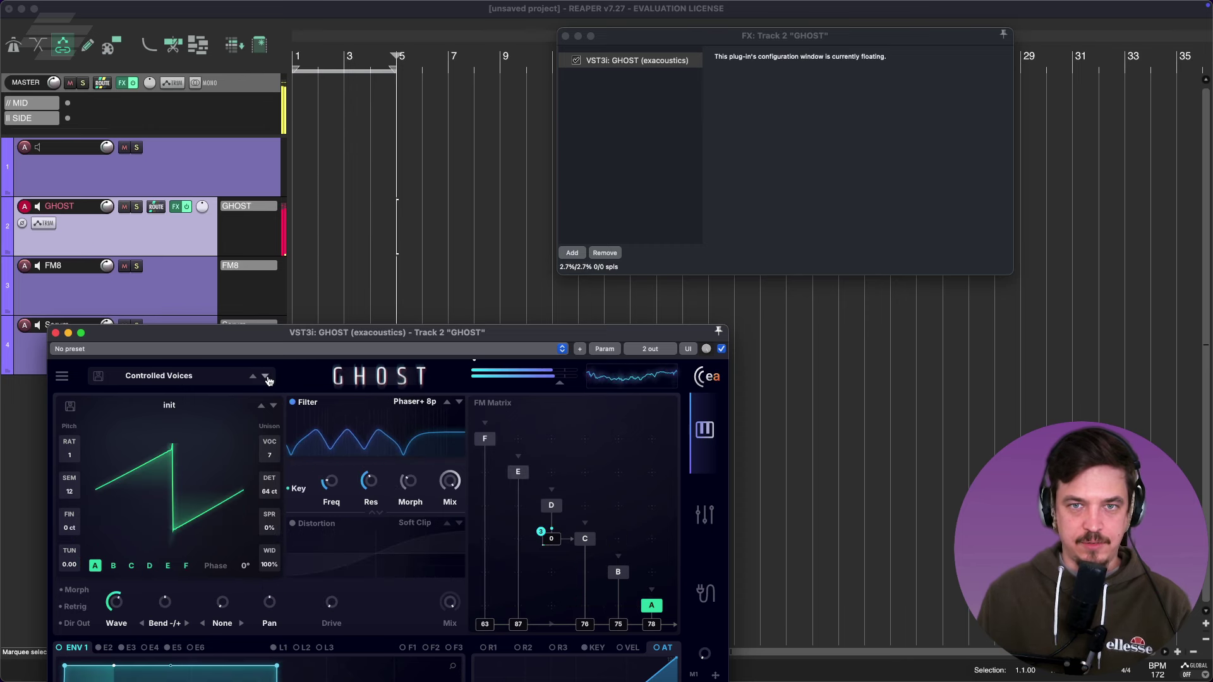
pyautogui.click(267, 377)
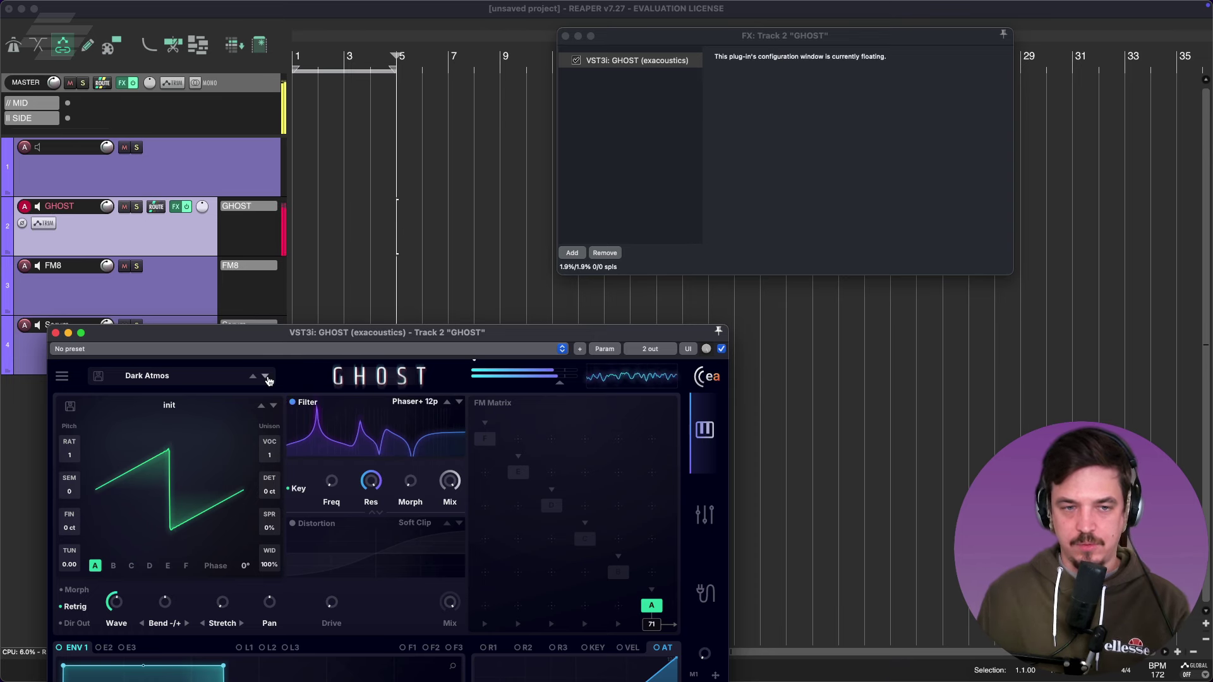
pyautogui.click(267, 377)
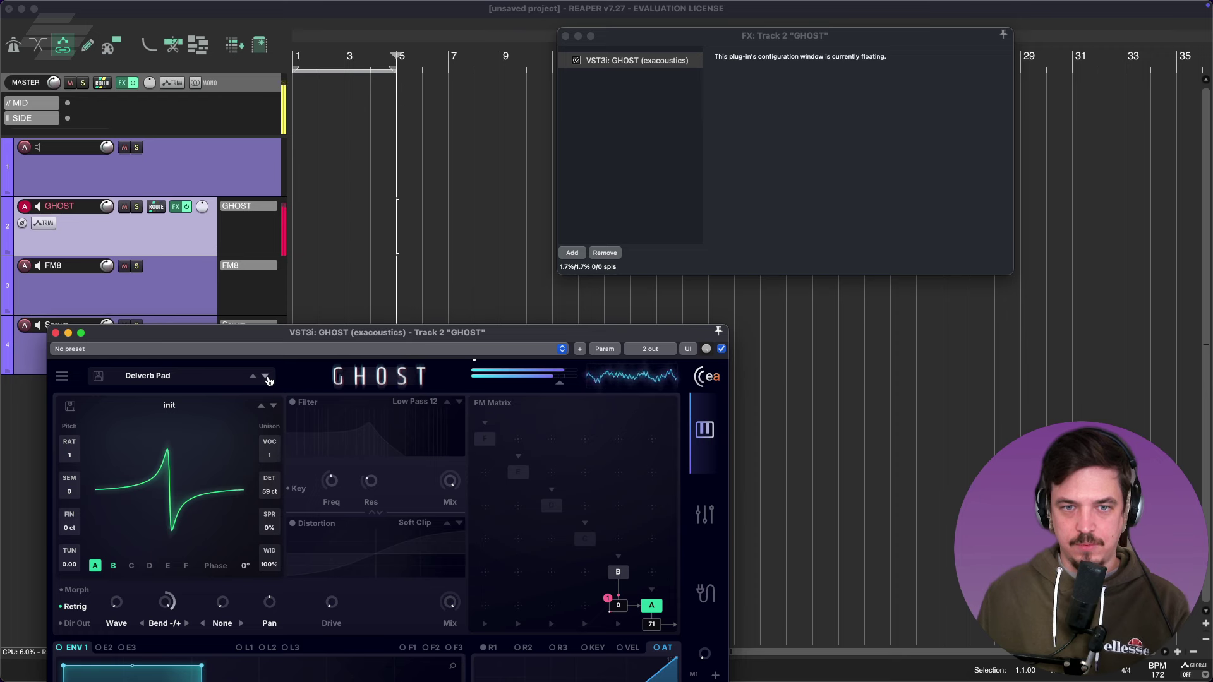
pyautogui.click(267, 377)
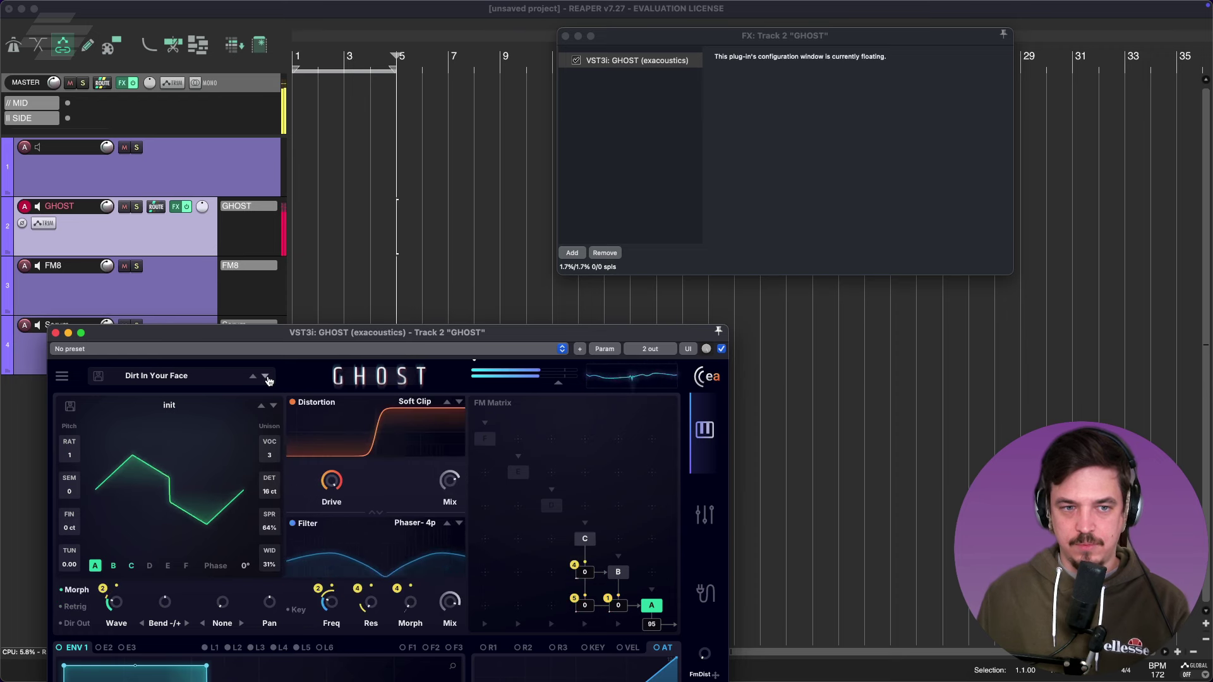
pyautogui.click(267, 377)
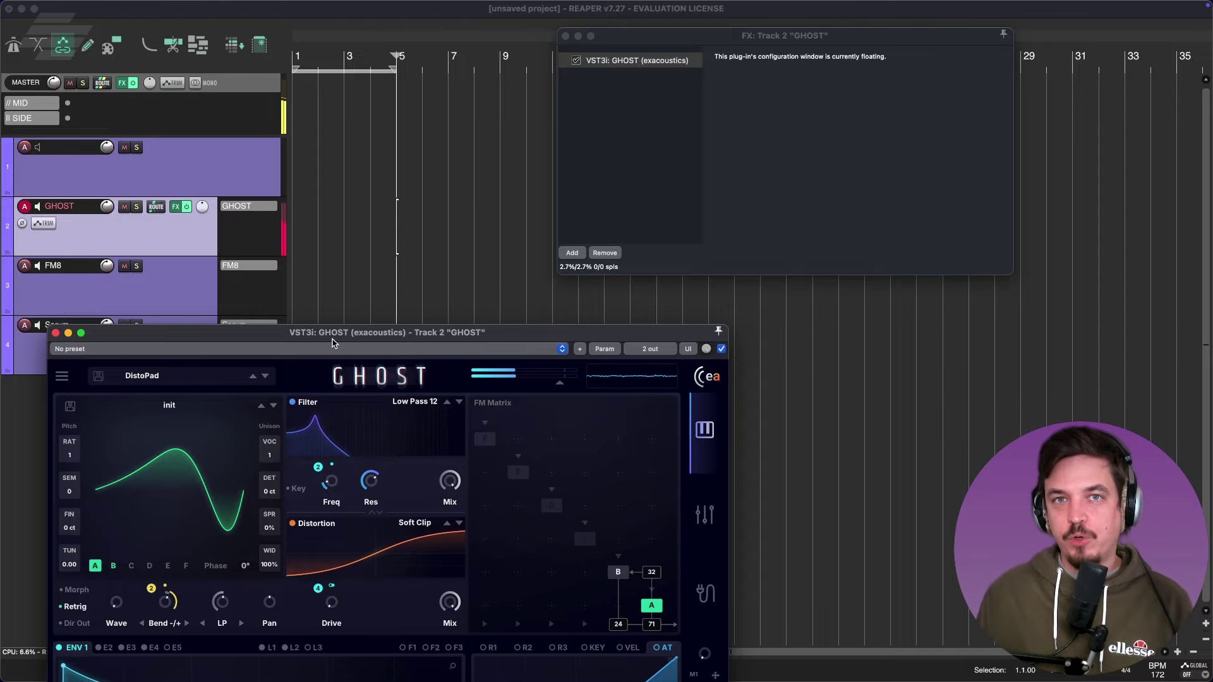
# Move GHOST's window up, switch to Google Chrome and examine the purchase and demo options on the exacoustics.com GHOST page
pyautogui.moveTo(333, 339); pyautogui.dragTo(336, 58)
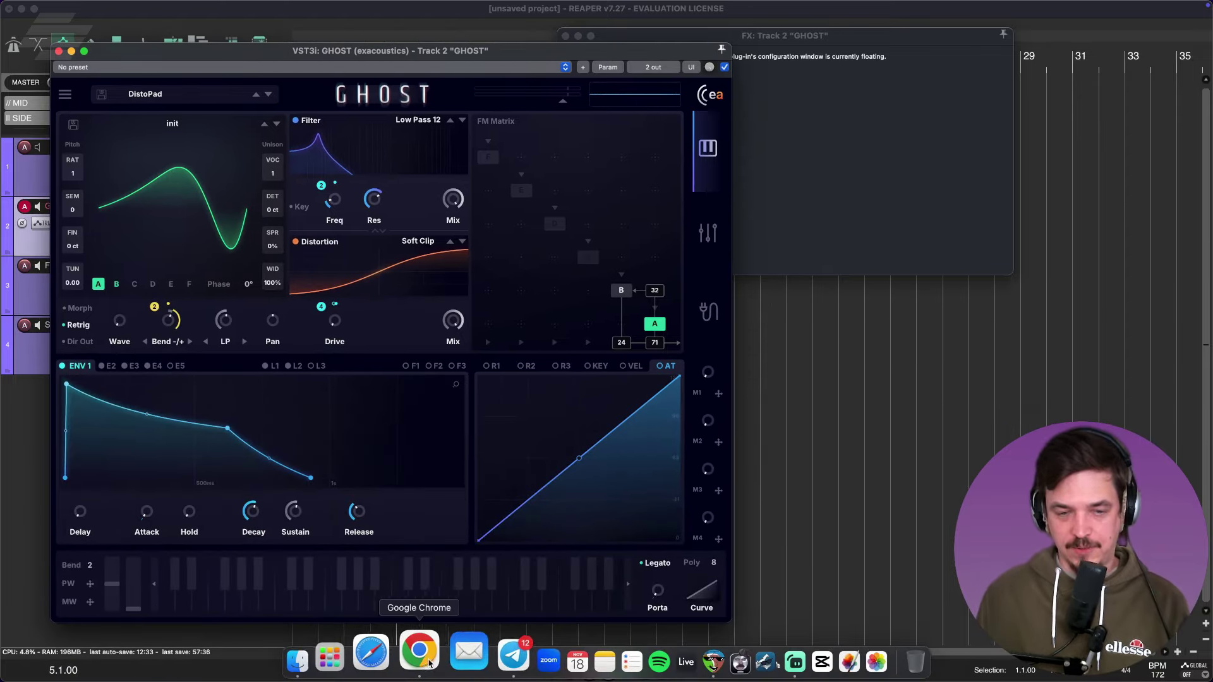
pyautogui.click(419, 650)
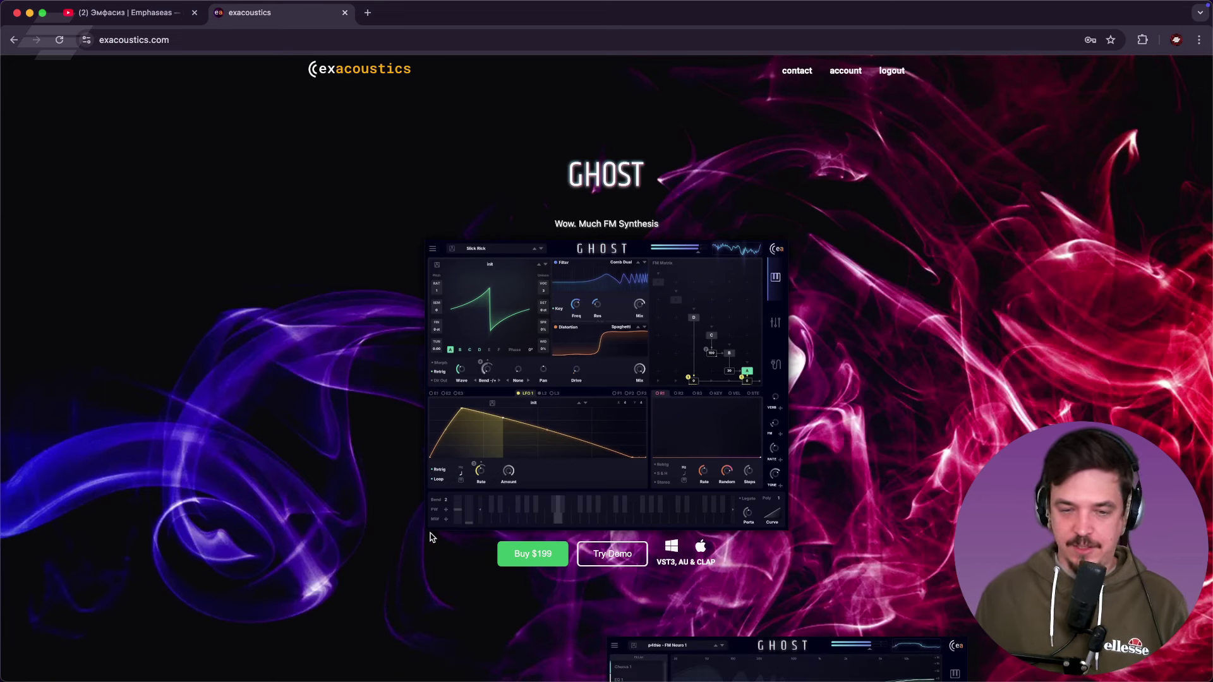
pyautogui.click(593, 554)
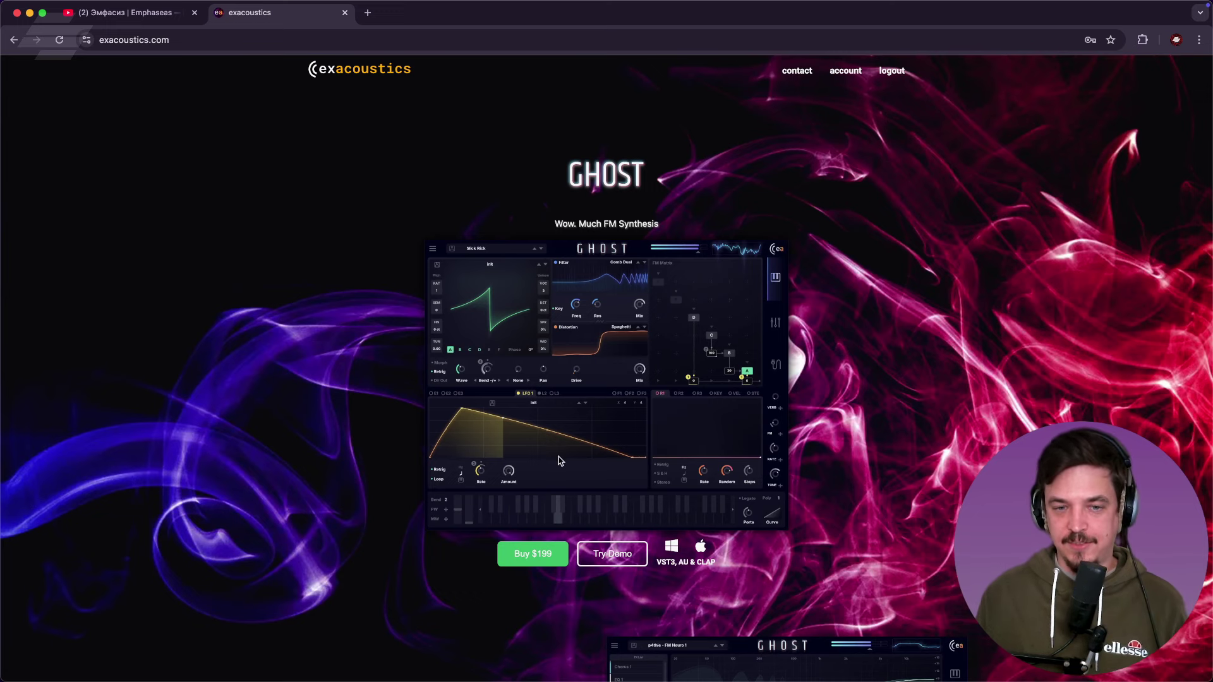
pyautogui.scroll(-5, 558, 461)
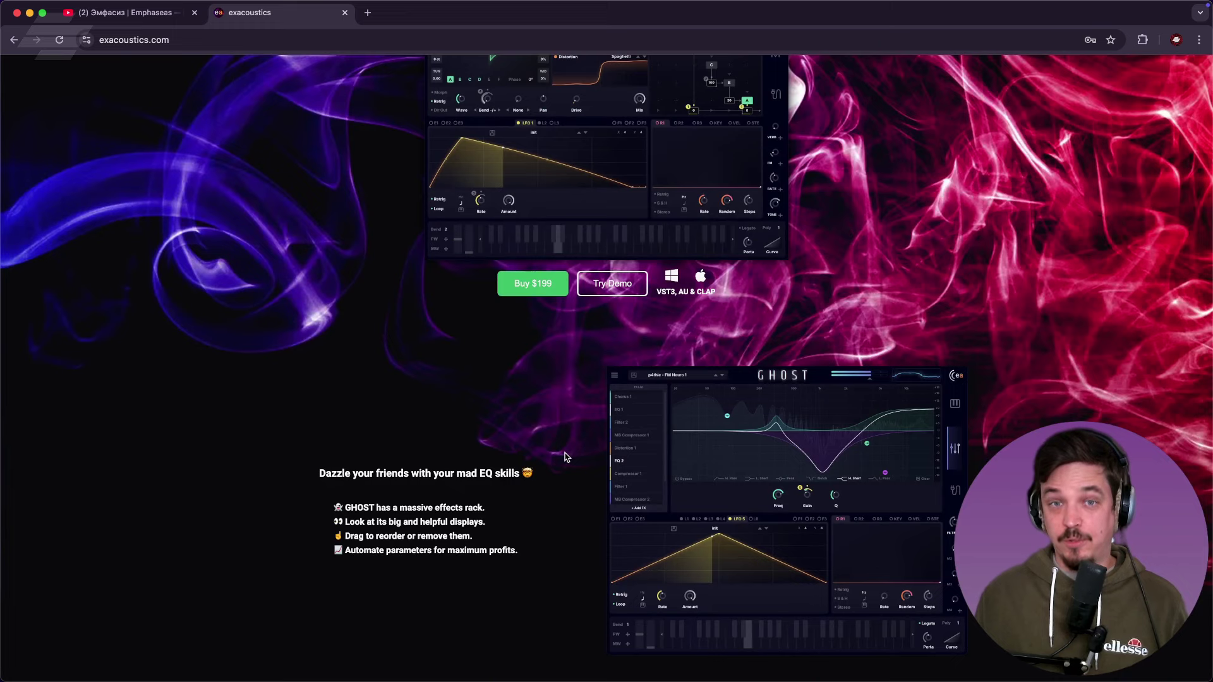
pyautogui.scroll(3, 565, 456)
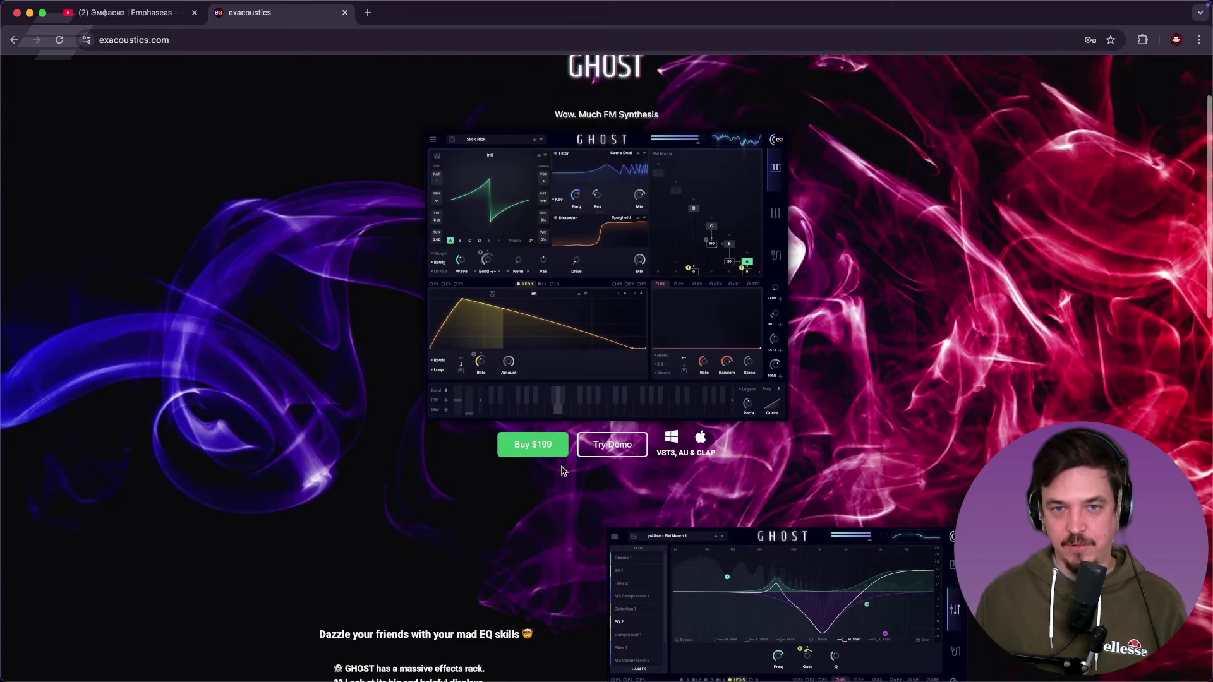
pyautogui.scroll(1, 535, 418)
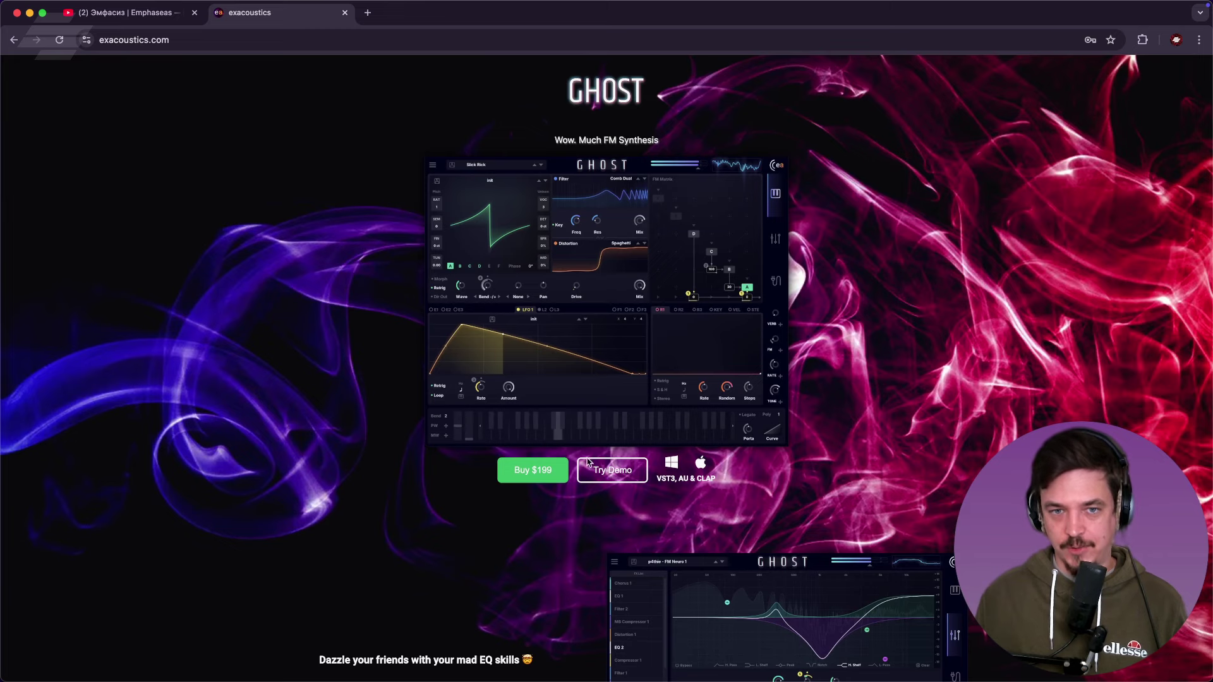
pyautogui.scroll(3, 587, 360)
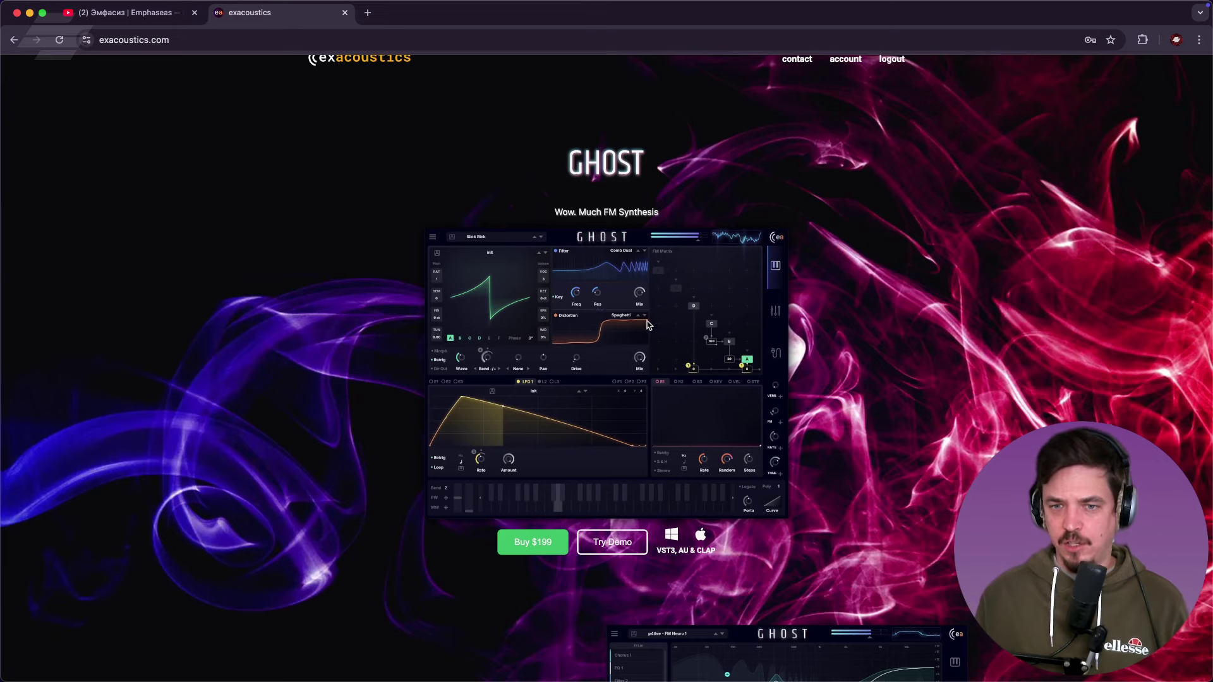
# Switch back to REAPER, open FM8 from its track, set operator C's modulation of D to 30 and show operator D's settings
pyautogui.click(670, 657)
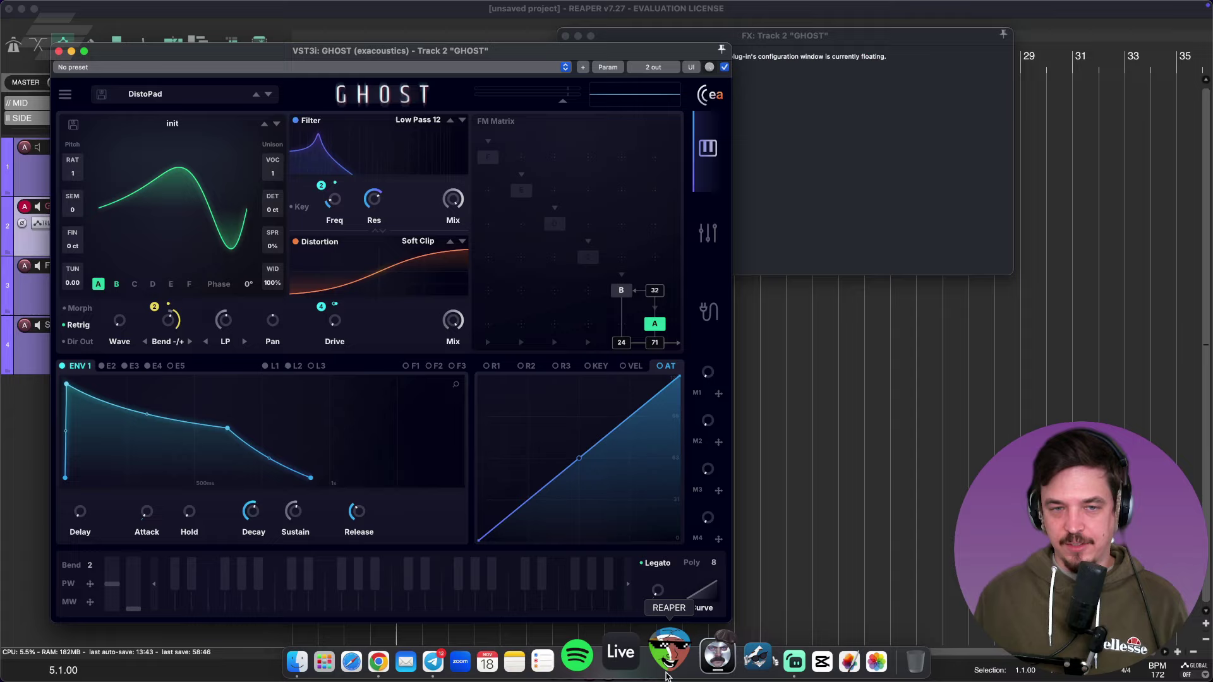
pyautogui.moveTo(468, 58); pyautogui.dragTo(761, 121)
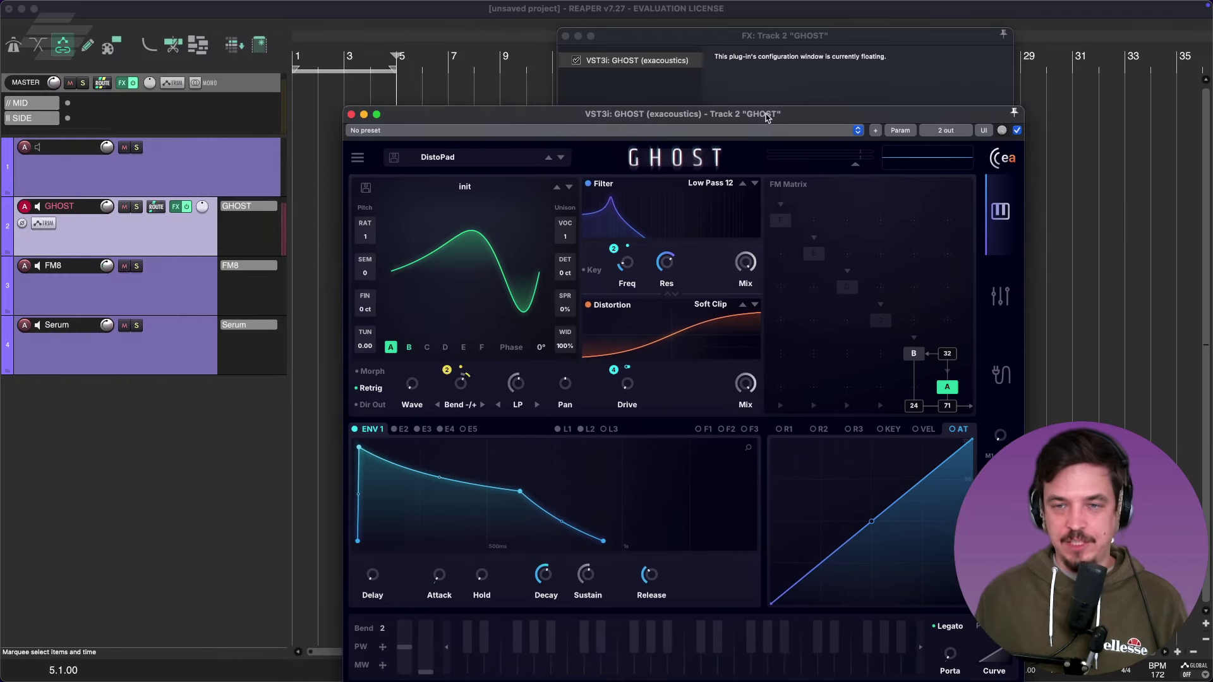
pyautogui.click(239, 265)
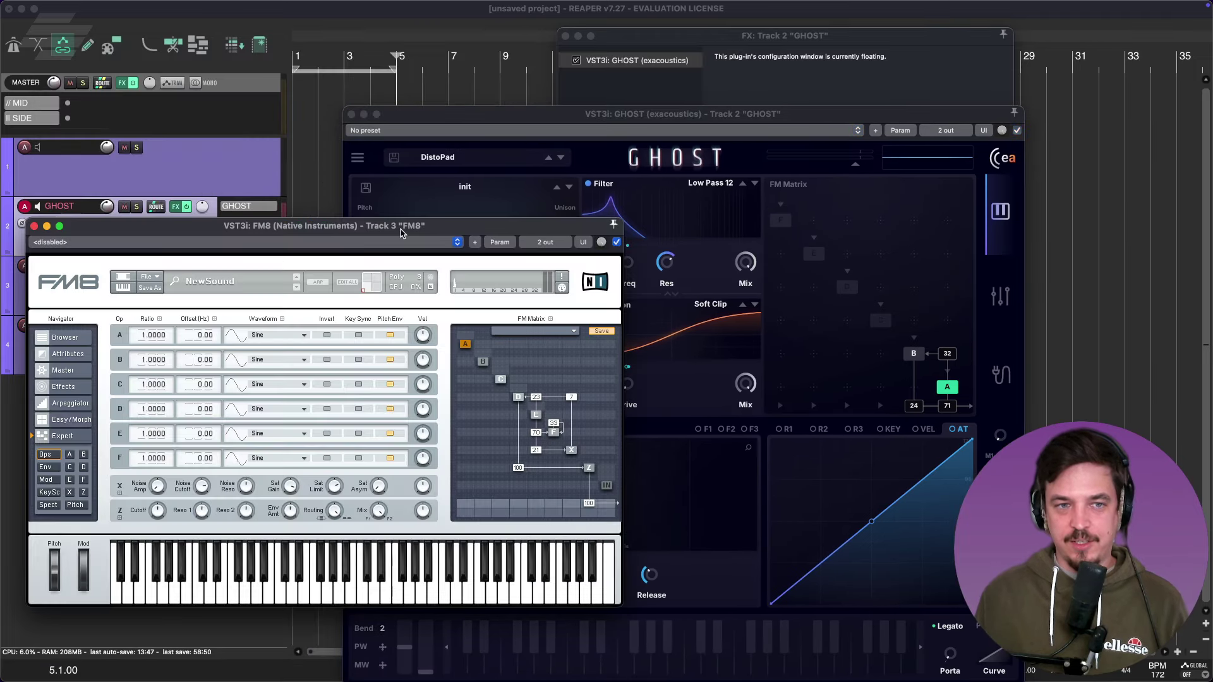
pyautogui.moveTo(397, 228); pyautogui.dragTo(402, 145)
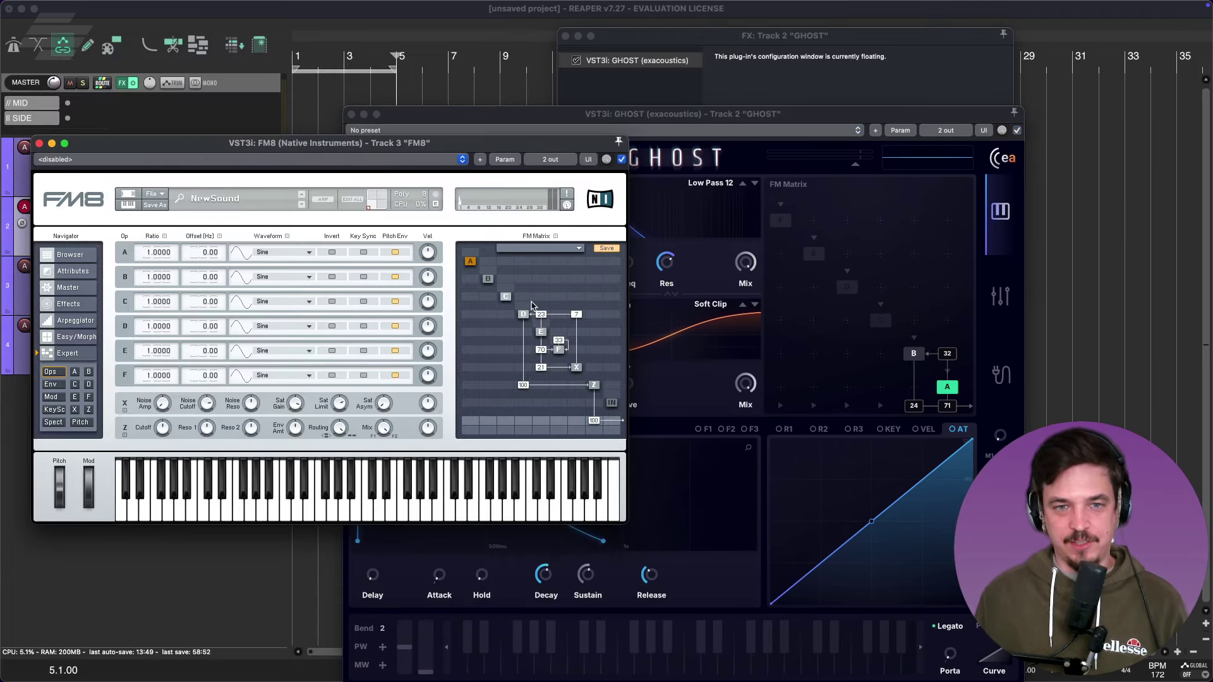
pyautogui.moveTo(524, 297)
pyautogui.mouseDown()
pyautogui.moveTo(529, 283)
pyautogui.moveTo(511, 306)
pyautogui.mouseUp()
pyautogui.click(504, 310)
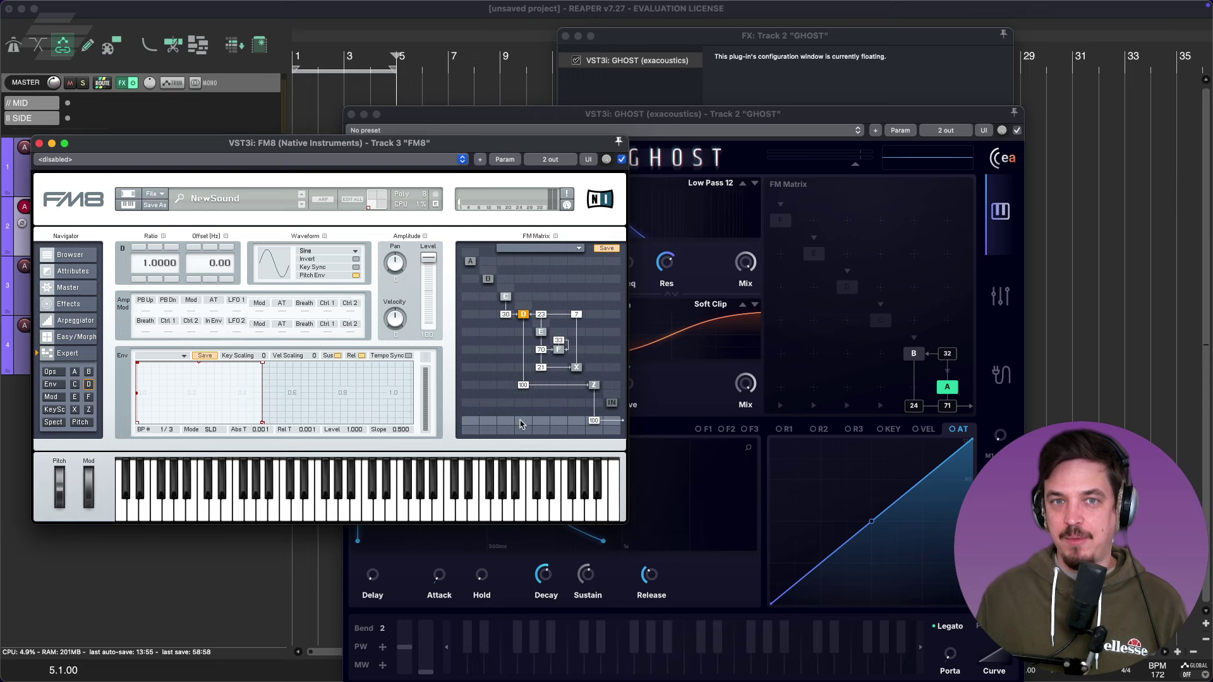
# Move FM8 aside, open Serum, set OSC A's warp to FM (From B) at 20% and close Serum
pyautogui.moveTo(460, 146); pyautogui.dragTo(395, 79)
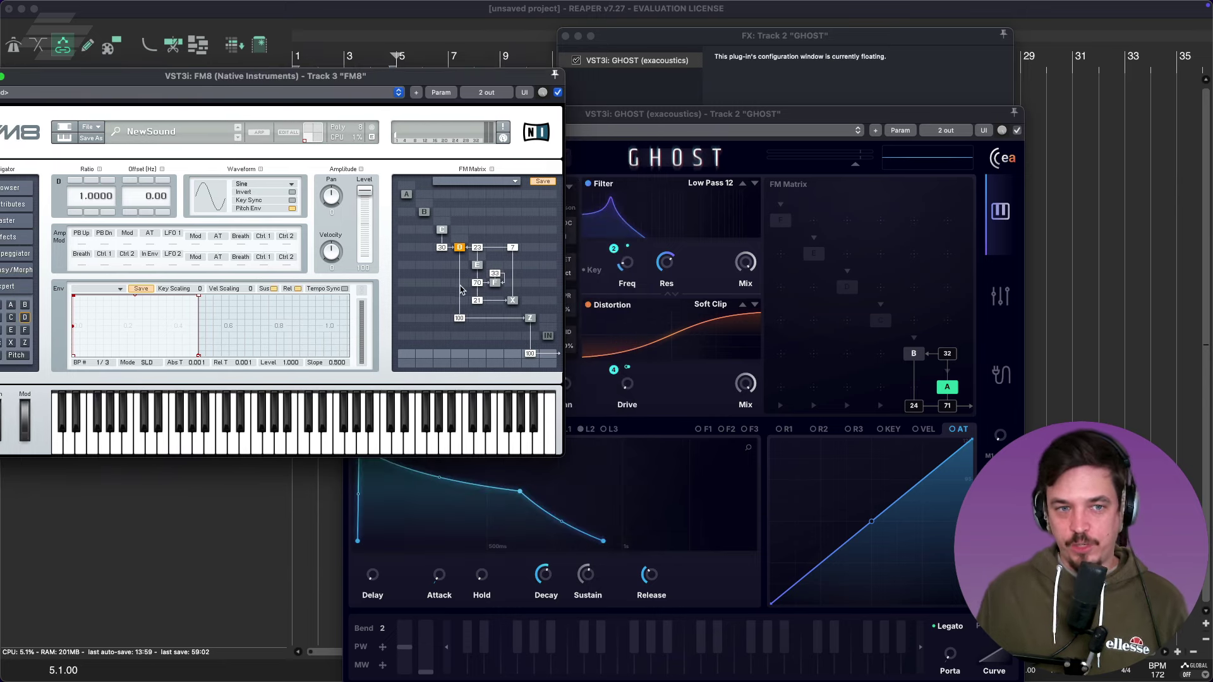
pyautogui.moveTo(422, 78); pyautogui.dragTo(786, 123)
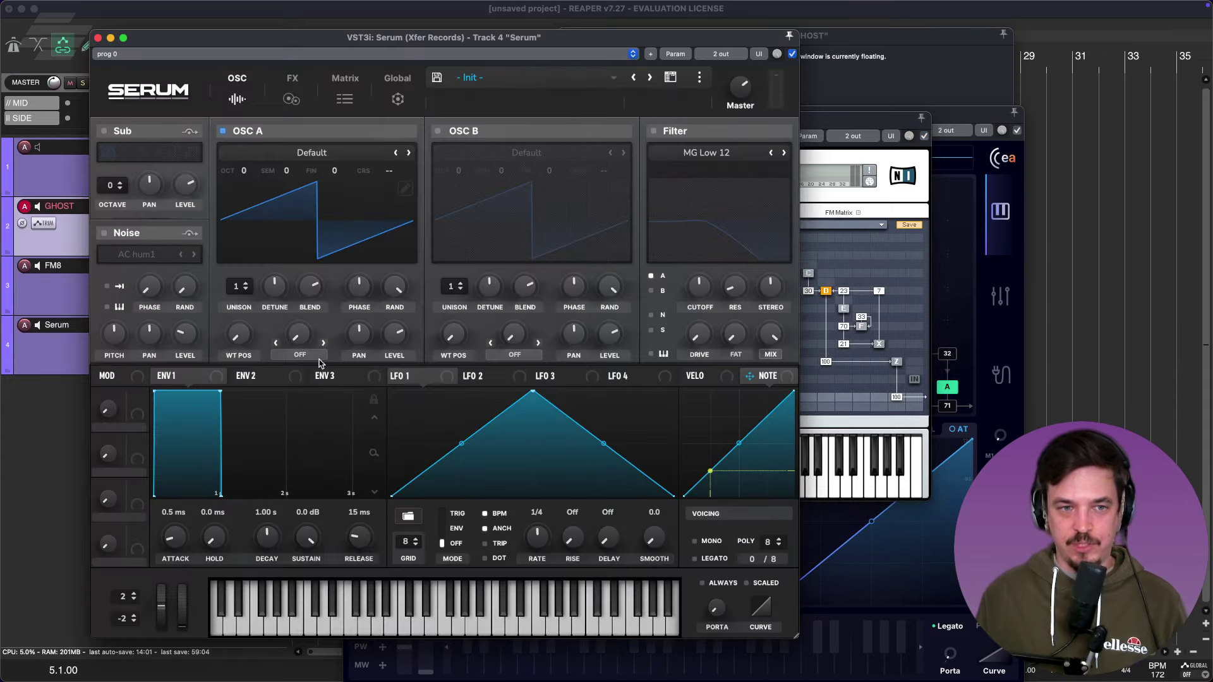
pyautogui.click(318, 358)
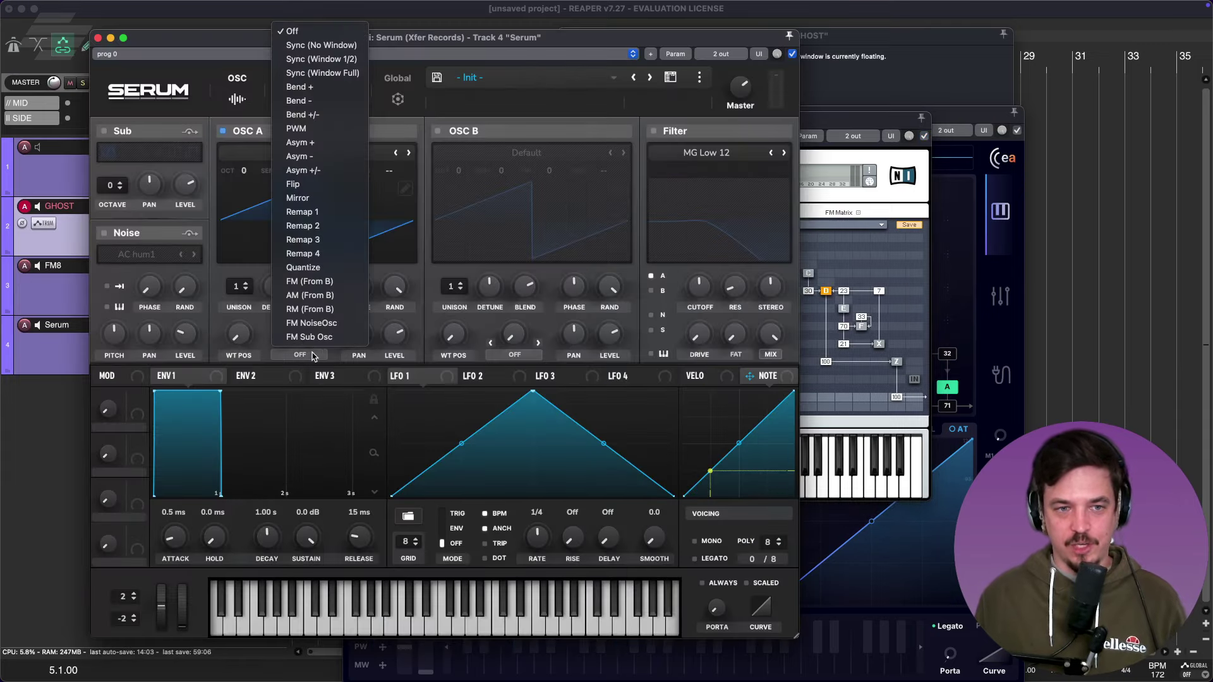
pyautogui.click(325, 287)
pyautogui.moveTo(300, 333); pyautogui.dragTo(289, 285)
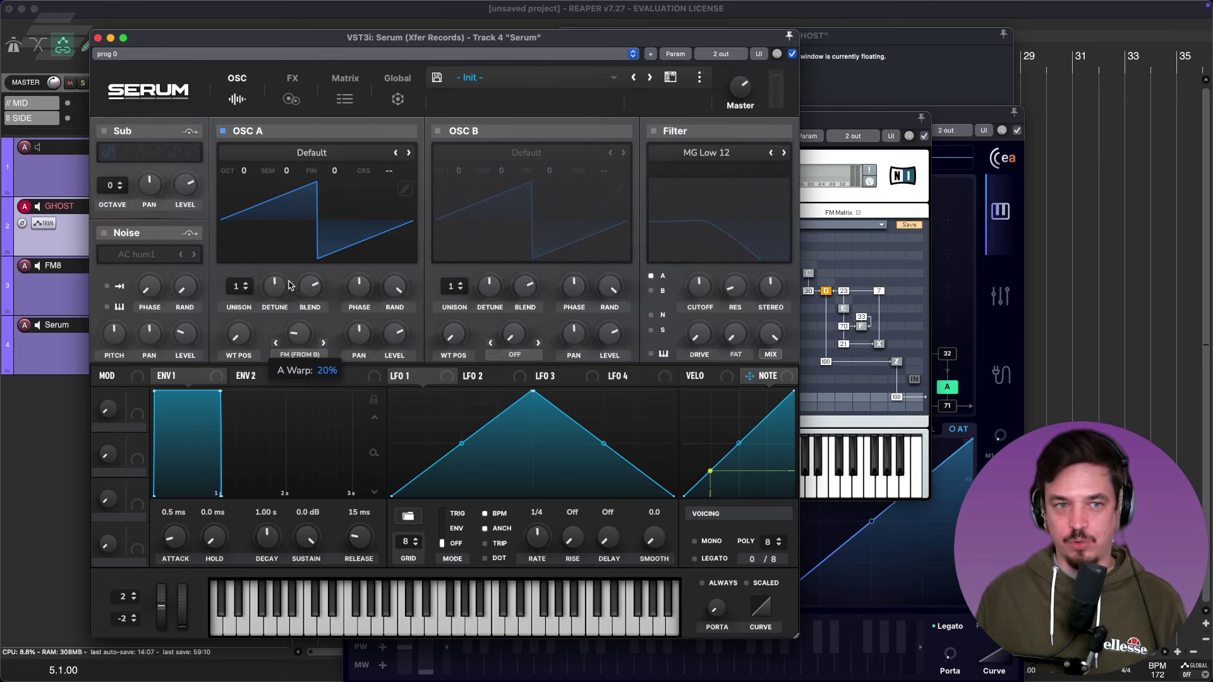
pyautogui.click(98, 38)
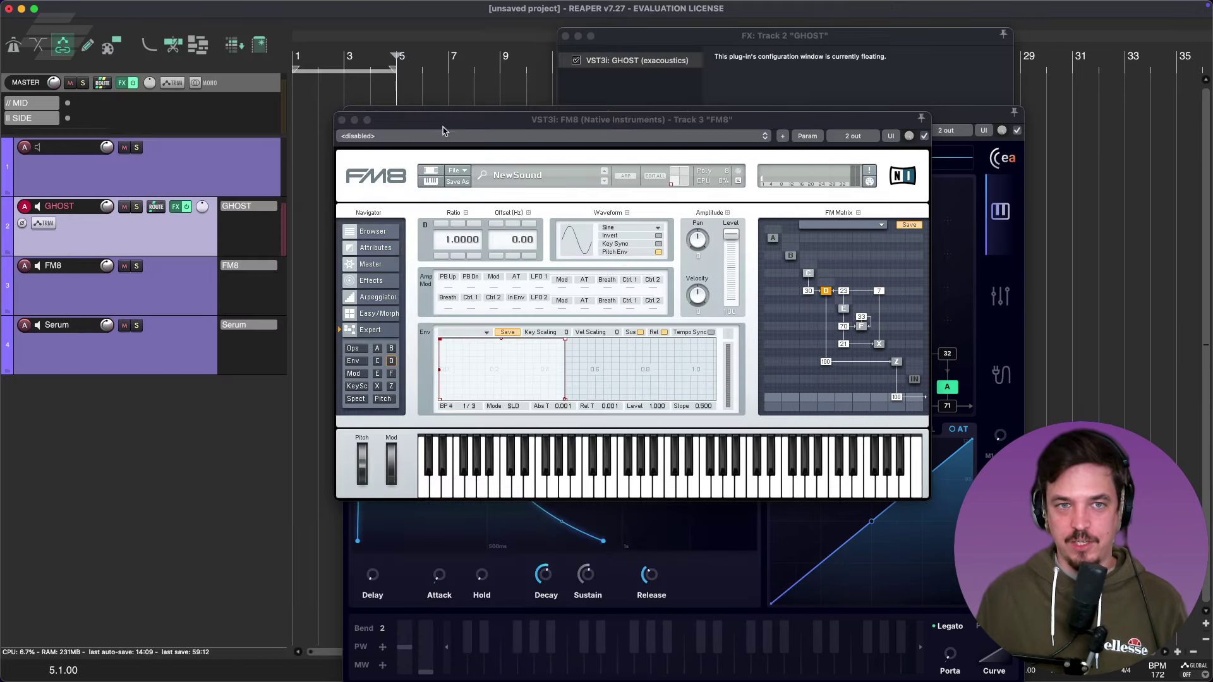
# Reposition FM8's window and set operator E's modulation of C to 51 in its FM Matrix
pyautogui.moveTo(442, 123); pyautogui.dragTo(181, 105)
pyautogui.moveTo(581, 255); pyautogui.dragTo(548, 247)
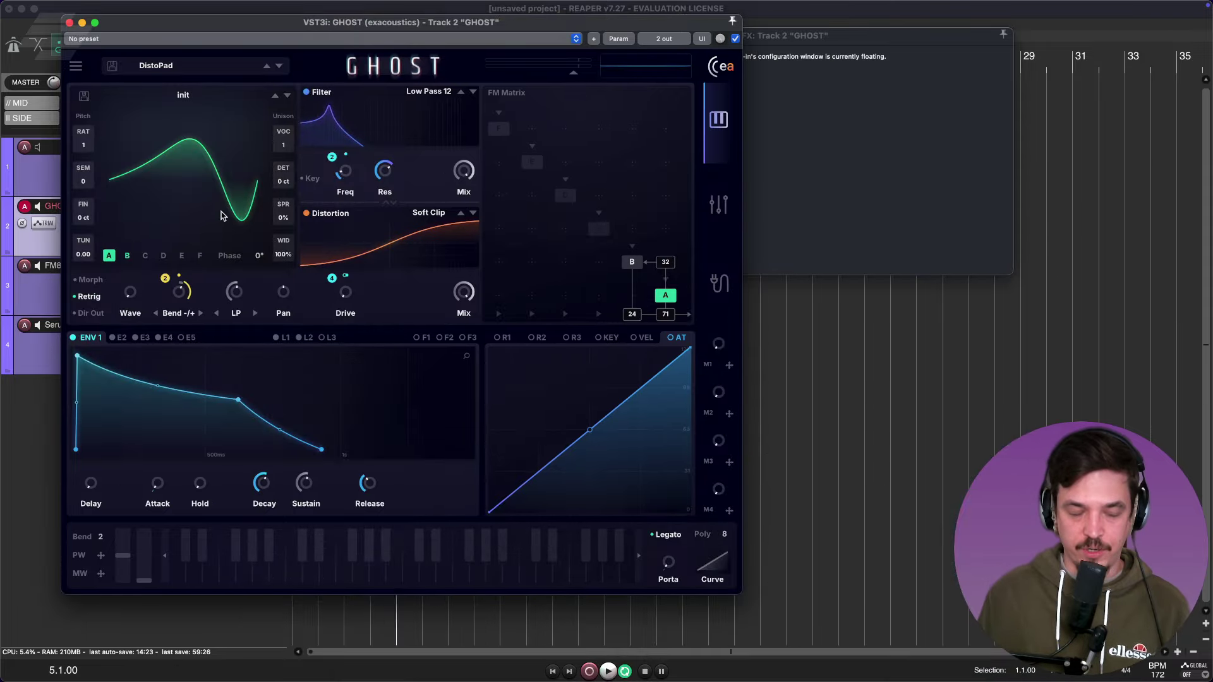
# Switch to Google Chrome to view the GHOST product page again and return to REAPER
pyautogui.moveTo(345, 678)
pyautogui.click(446, 660)
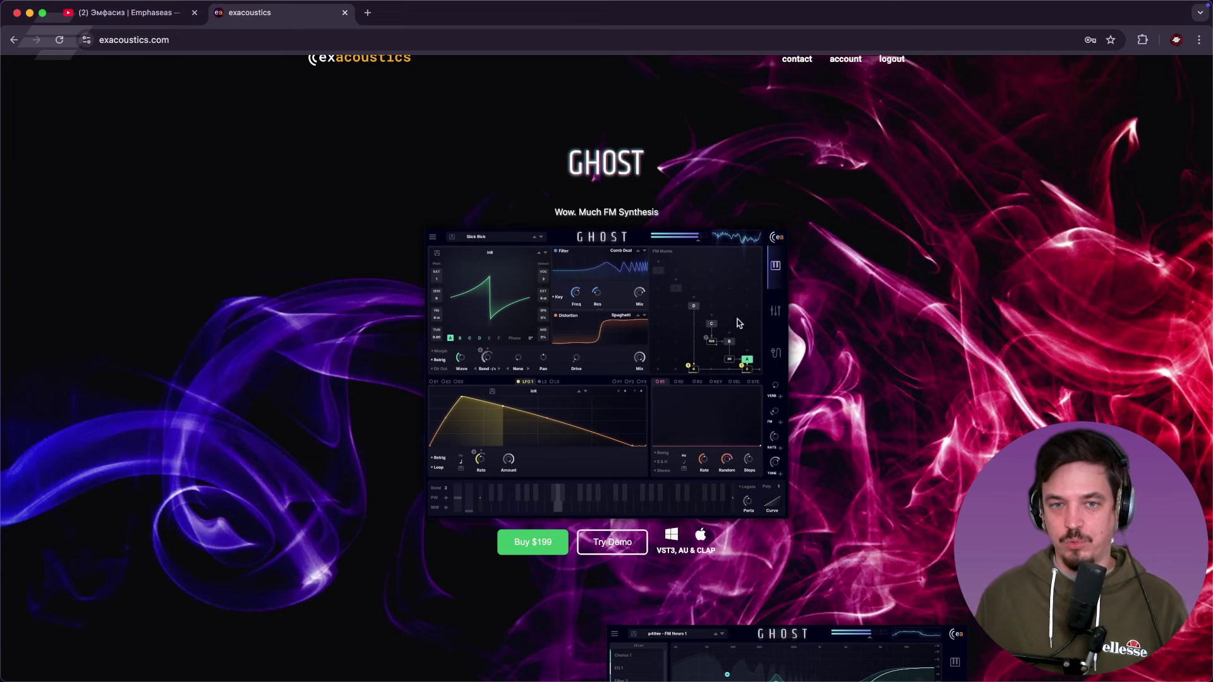
pyautogui.moveTo(506, 677)
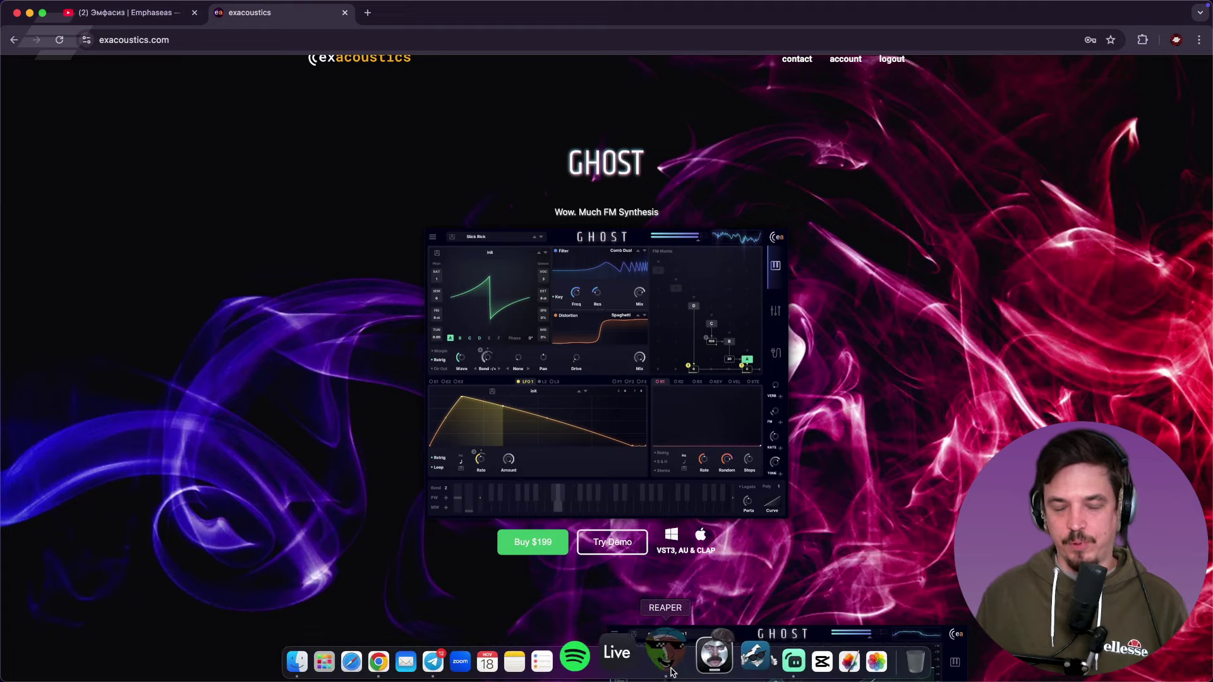
pyautogui.click(669, 671)
# Rearrange the GHOST and FM8 windows, bringing GHOST to the front with FM8 behind it
pyautogui.moveTo(194, 28); pyautogui.dragTo(368, 40)
pyautogui.moveTo(190, 134); pyautogui.dragTo(158, 105)
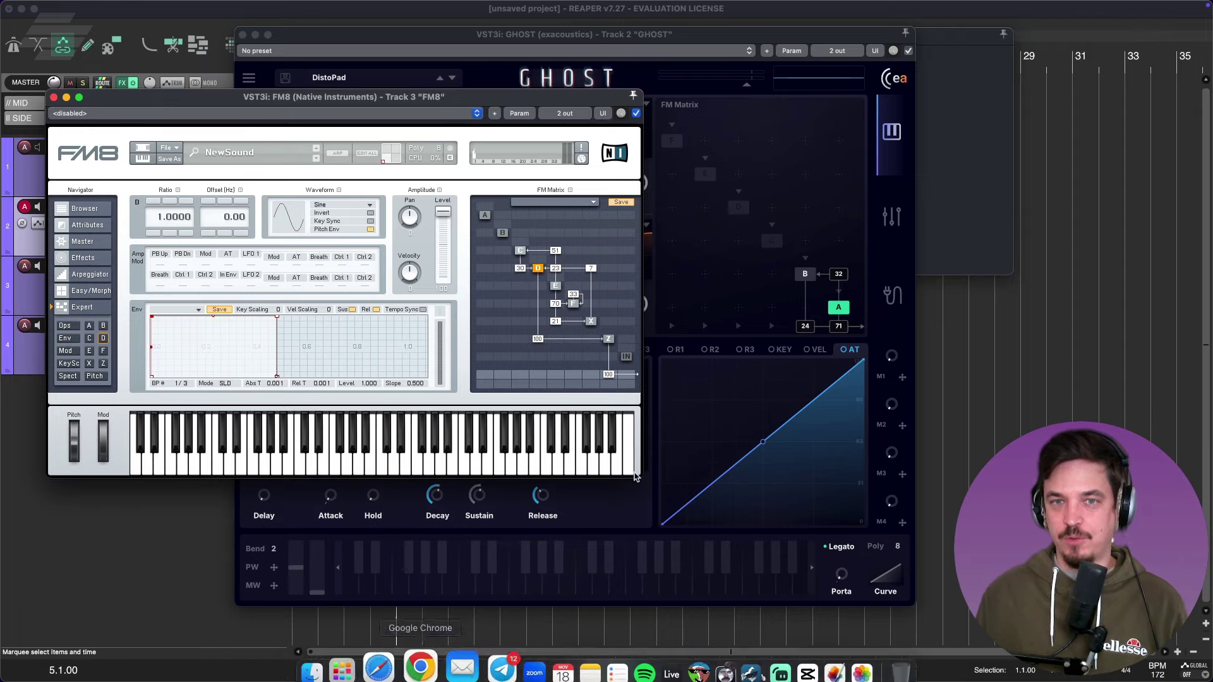
pyautogui.click(736, 405)
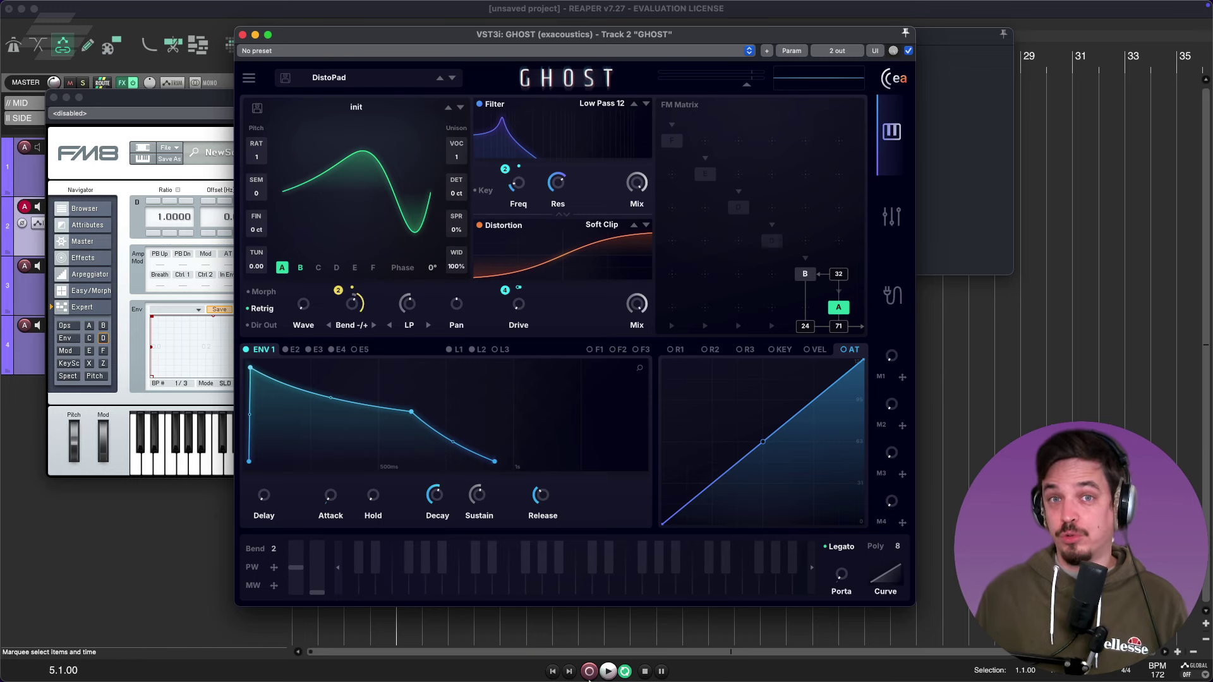
pyautogui.moveTo(600, 680)
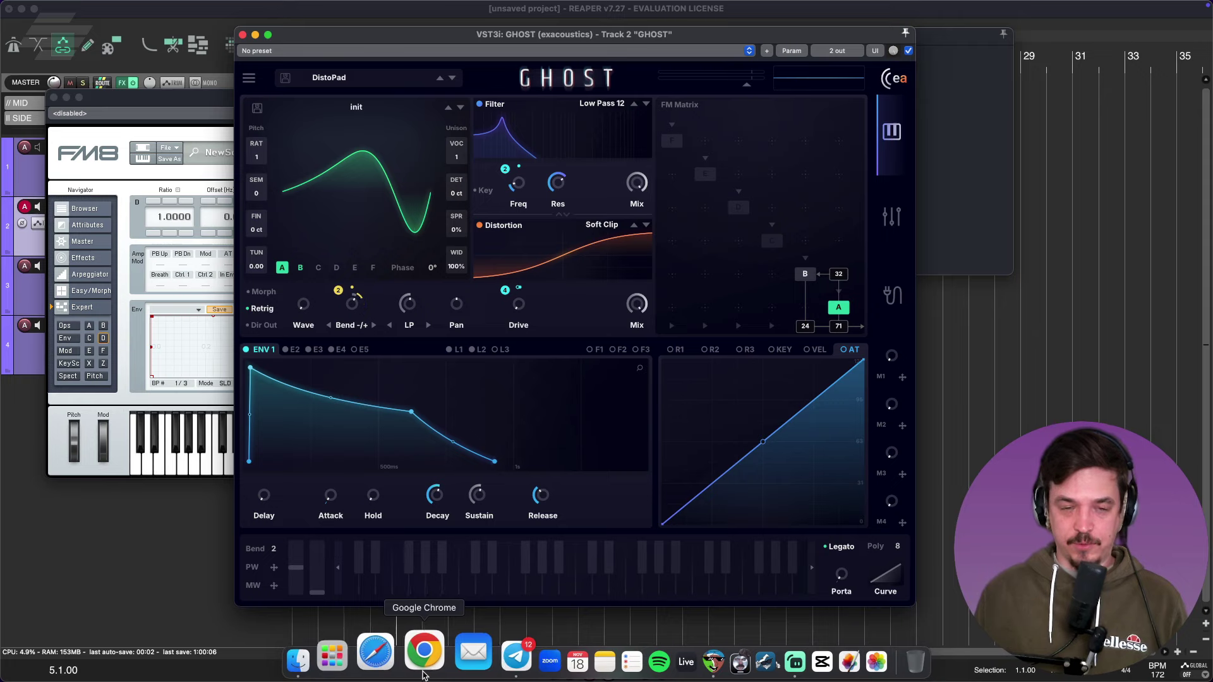
pyautogui.moveTo(584, 34); pyautogui.dragTo(440, 25)
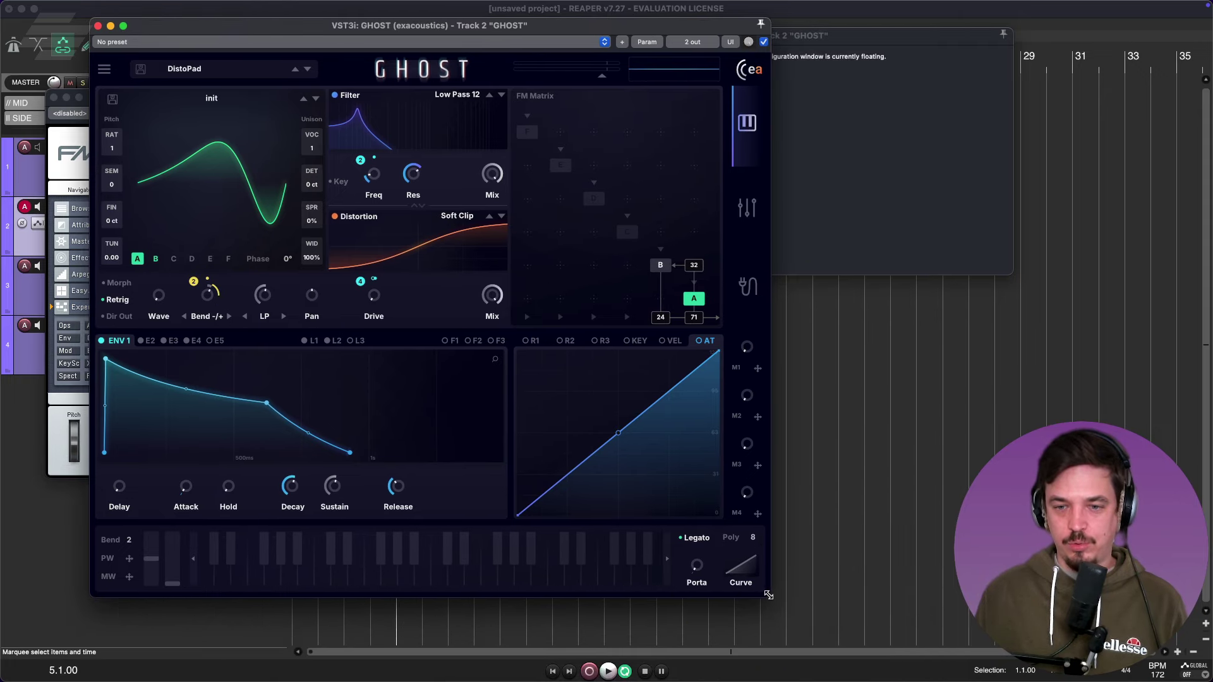
# Test GHOST's interface scaling by enlarging and shrinking its window, restoring roughly its original size
pyautogui.moveTo(768, 594); pyautogui.dragTo(787, 609)
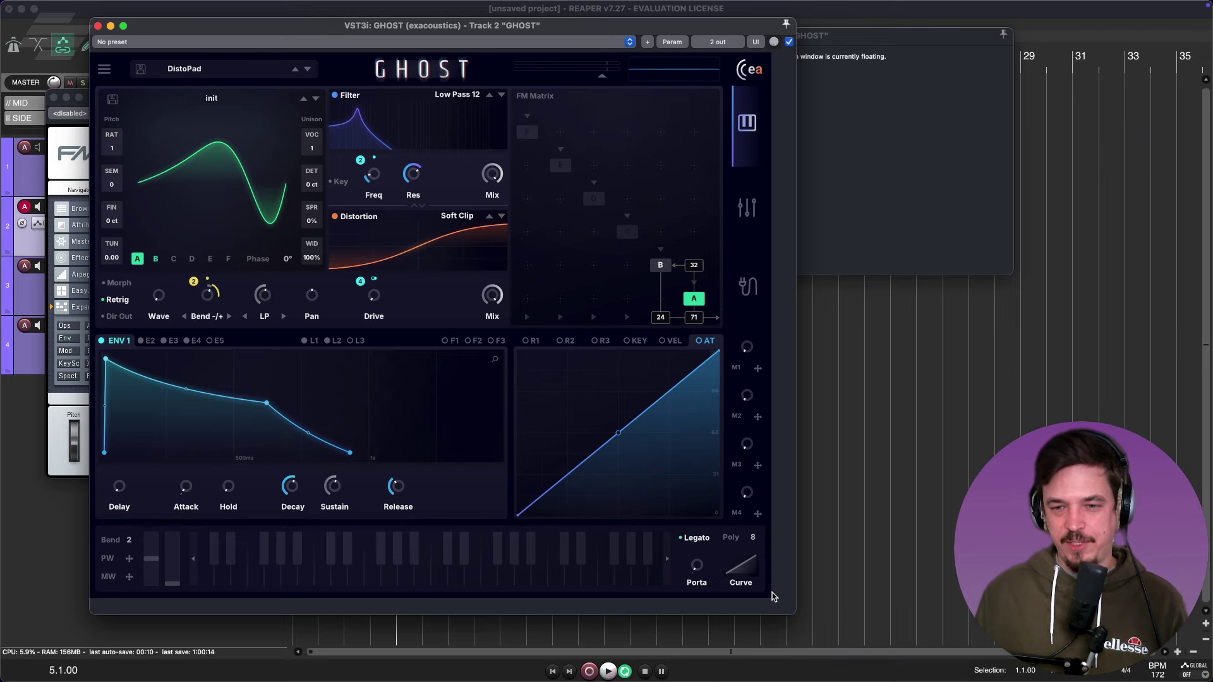
pyautogui.moveTo(795, 615); pyautogui.dragTo(673, 507)
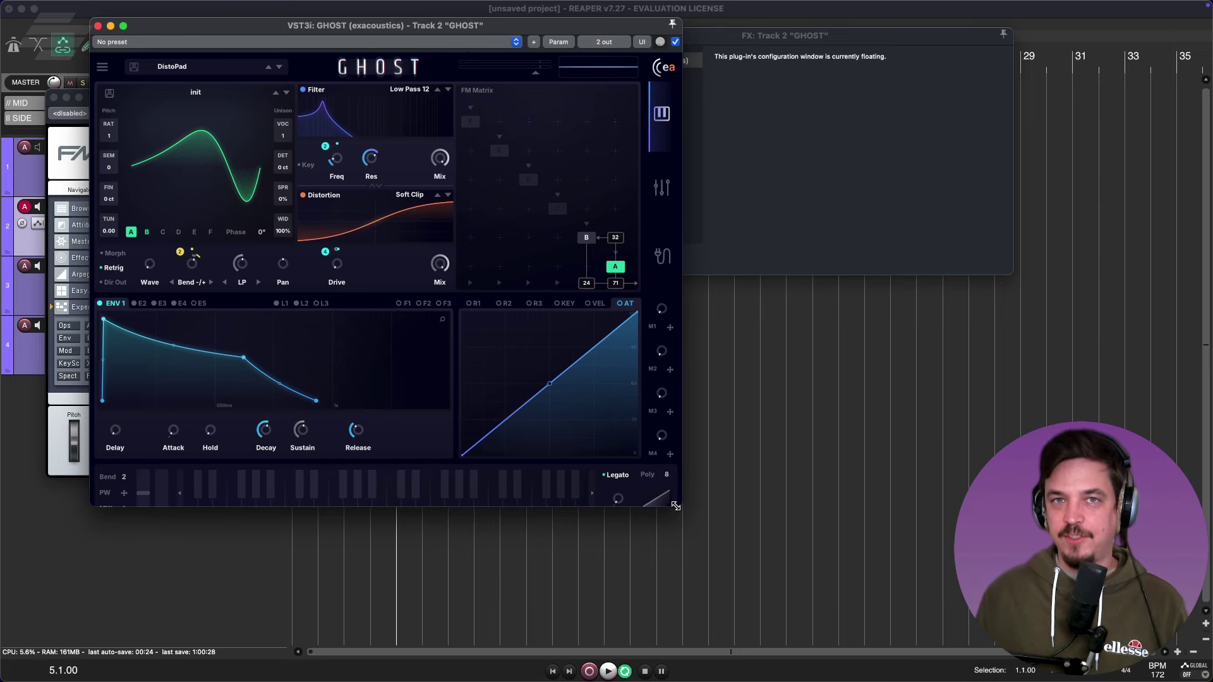
pyautogui.moveTo(676, 506); pyautogui.dragTo(770, 597)
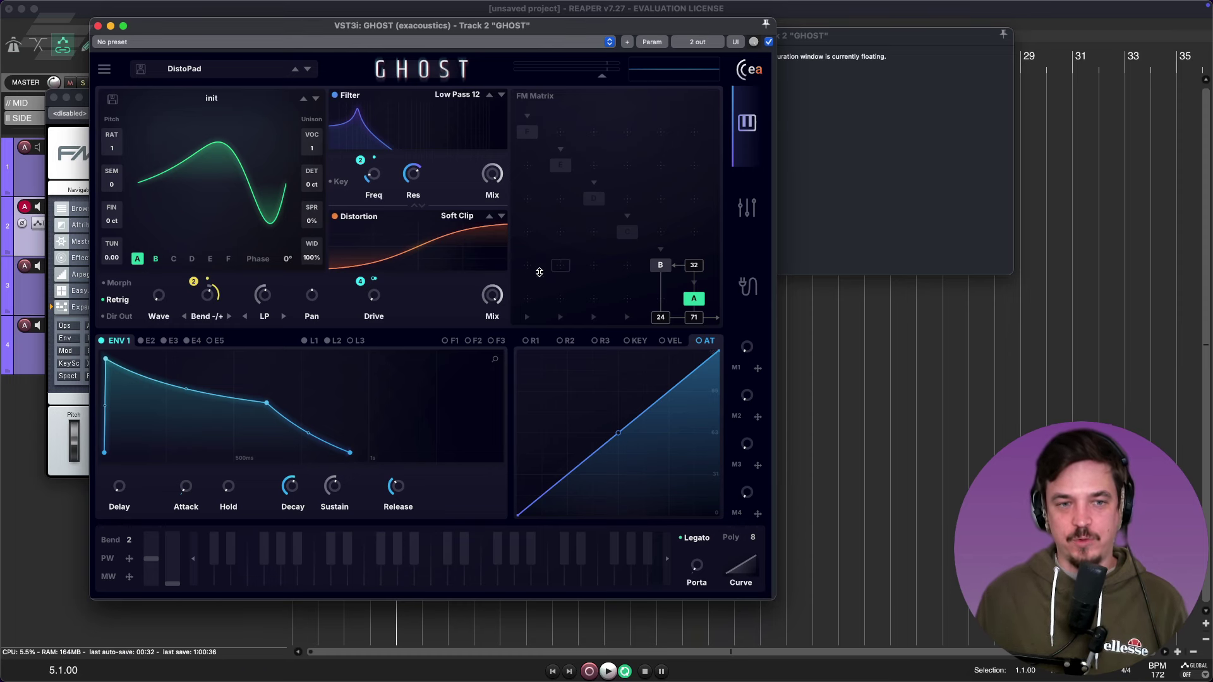
# Switch to Google Chrome and highlight the lifetime free updates, 3-device registration and friend-sharing notes in GHOST's minimum requirements
pyautogui.moveTo(428, 671)
pyautogui.click(420, 651)
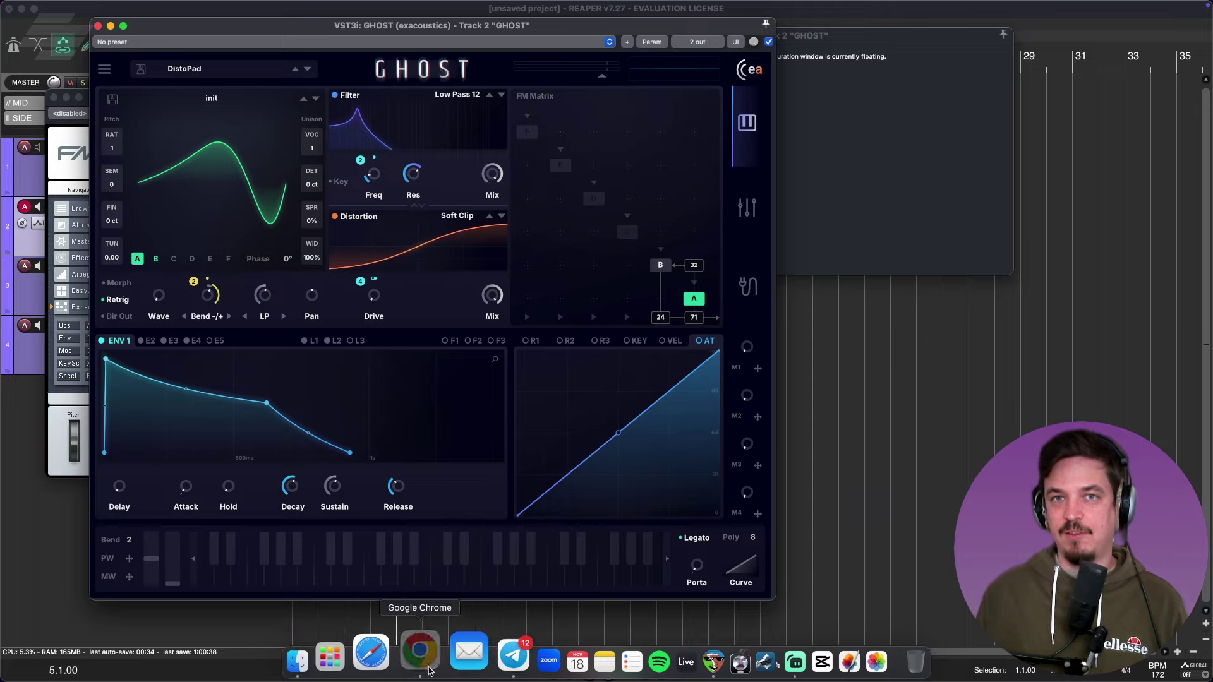
pyautogui.scroll(-6, 671, 502)
pyautogui.scroll(-10, 671, 503)
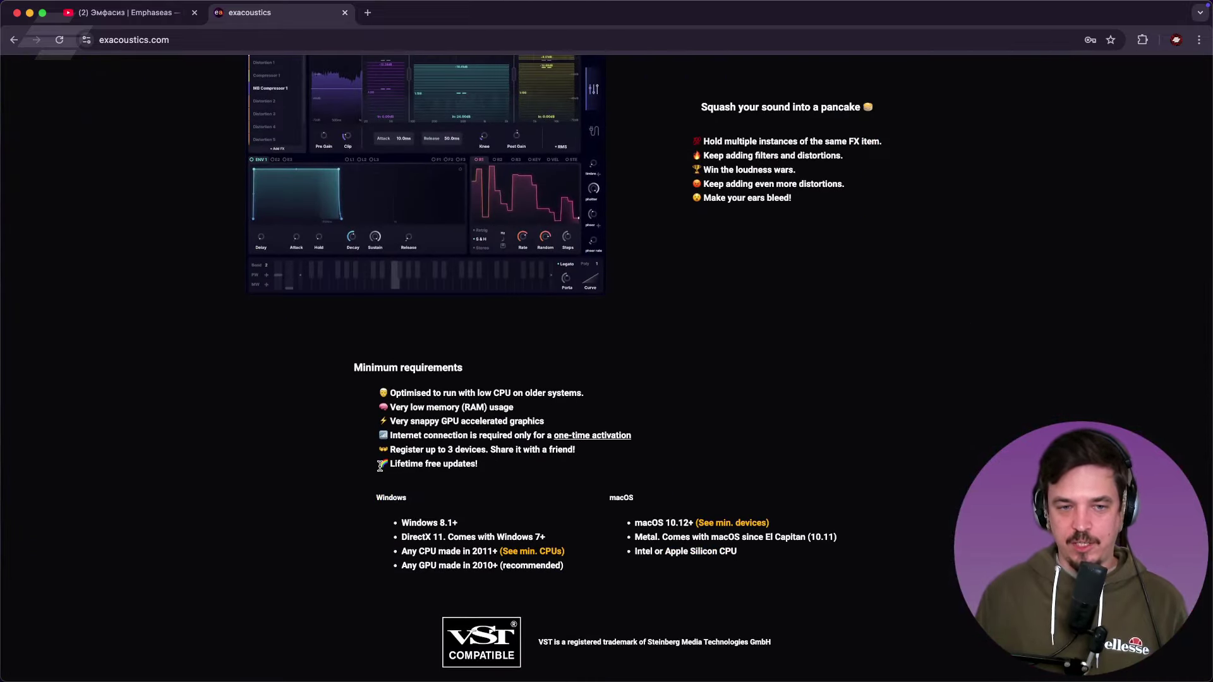
pyautogui.moveTo(380, 465); pyautogui.dragTo(486, 474)
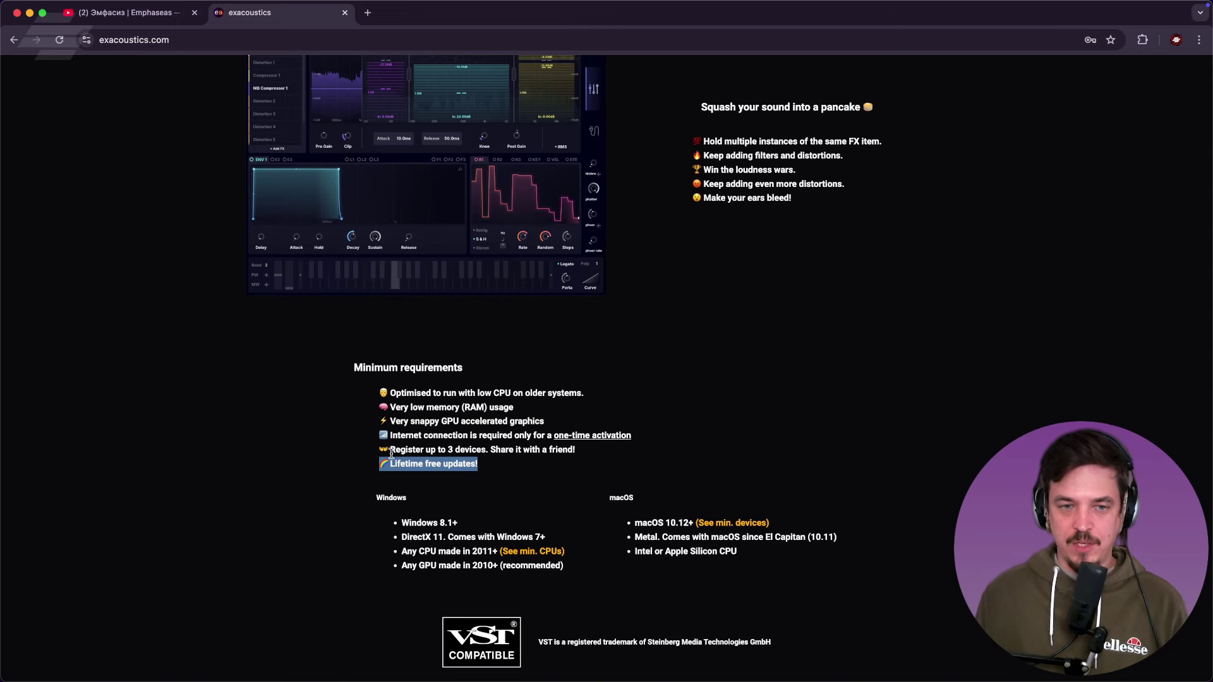
pyautogui.moveTo(390, 452); pyautogui.dragTo(487, 449)
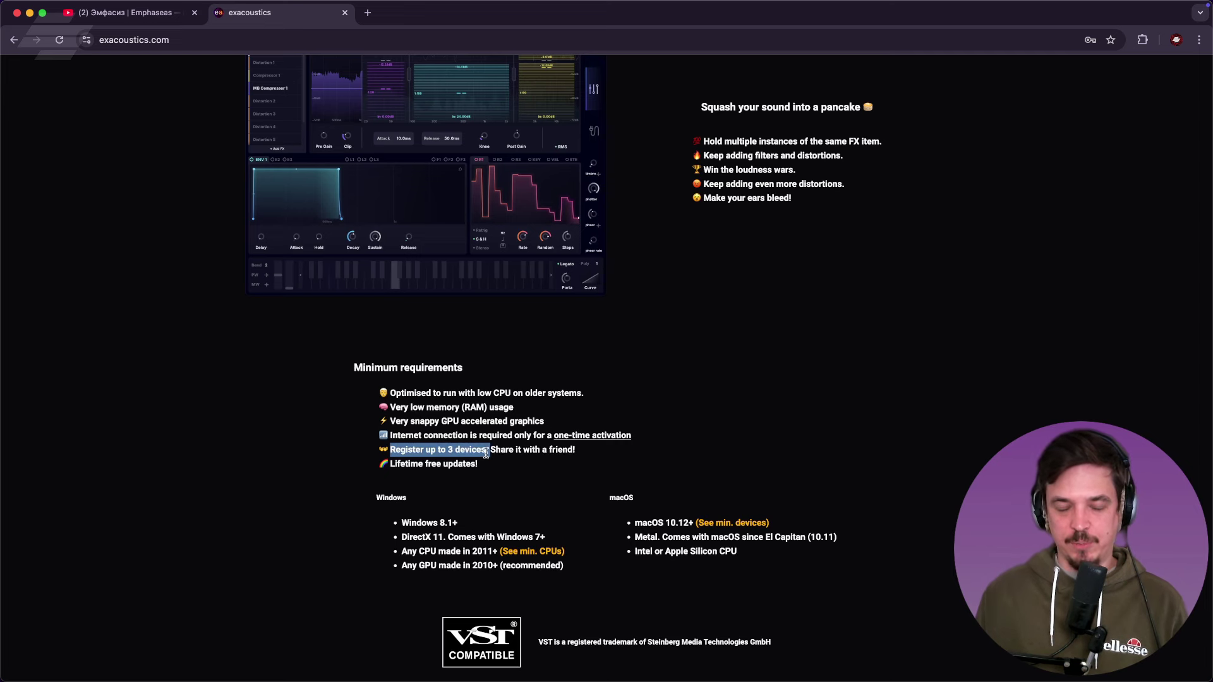
pyautogui.moveTo(490, 450); pyautogui.dragTo(575, 450)
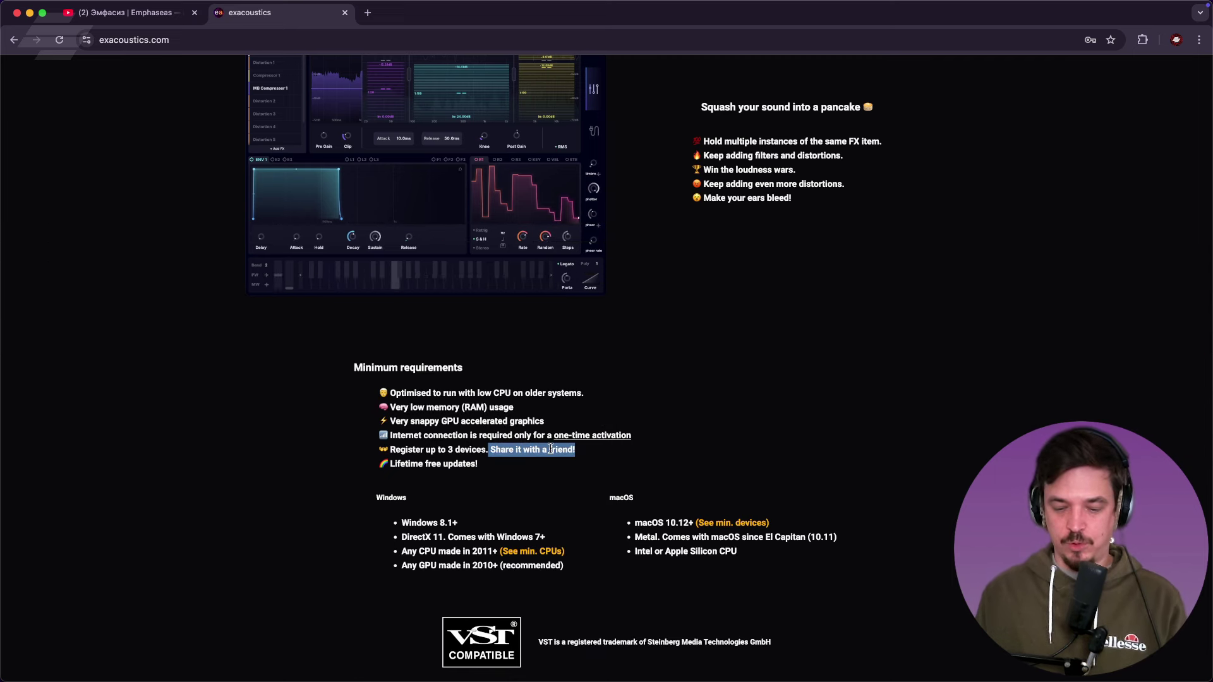
# Calculate 199/3 in Spotlight and highlight the "Make your ears bleed!" line on the GHOST page
pyautogui.press('super+space')
pyautogui.write('199')
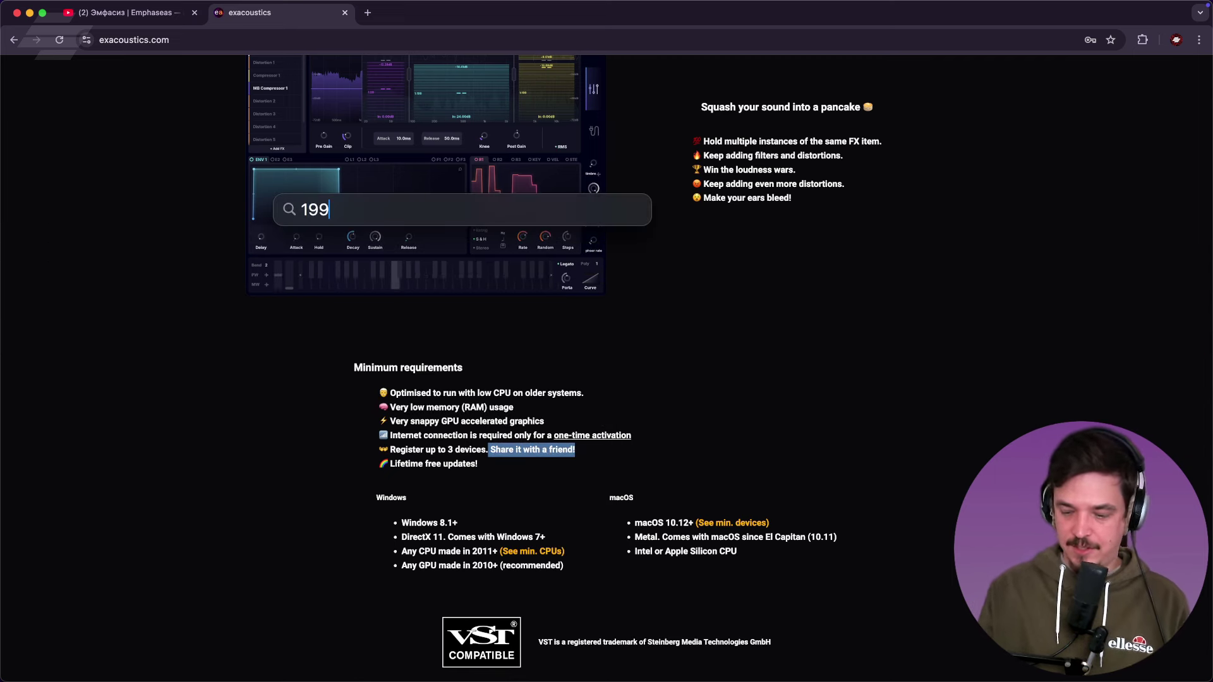
pyautogui.write('/3')
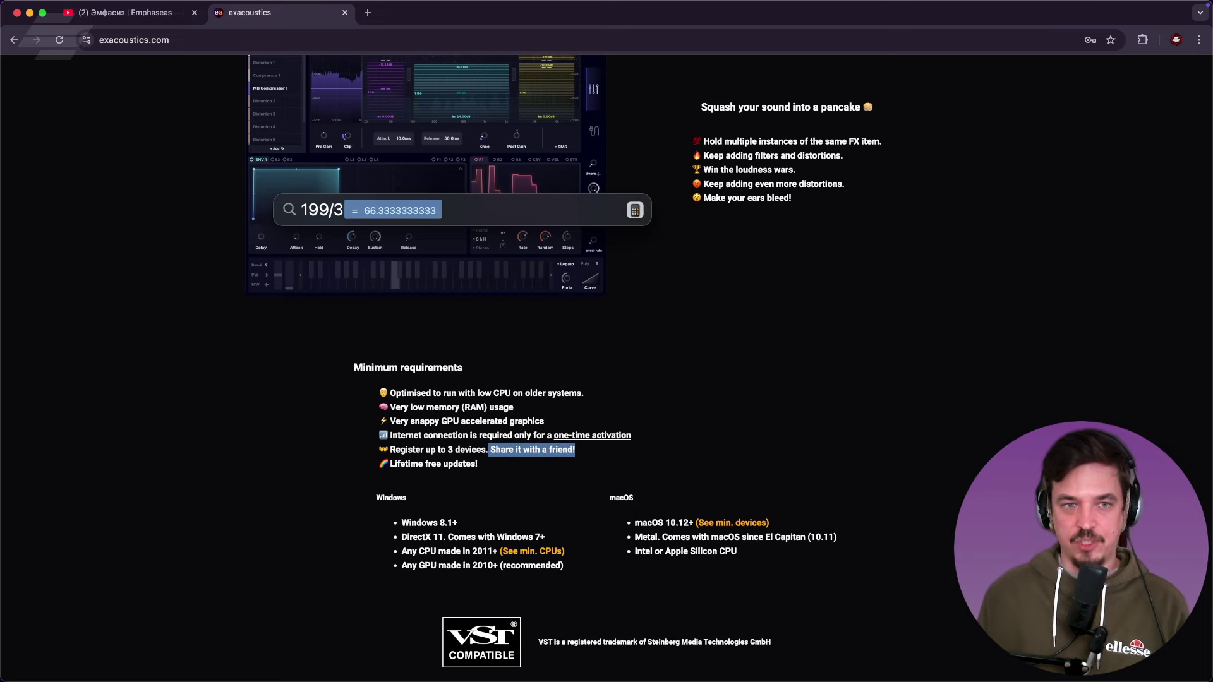
pyautogui.press('Escape')
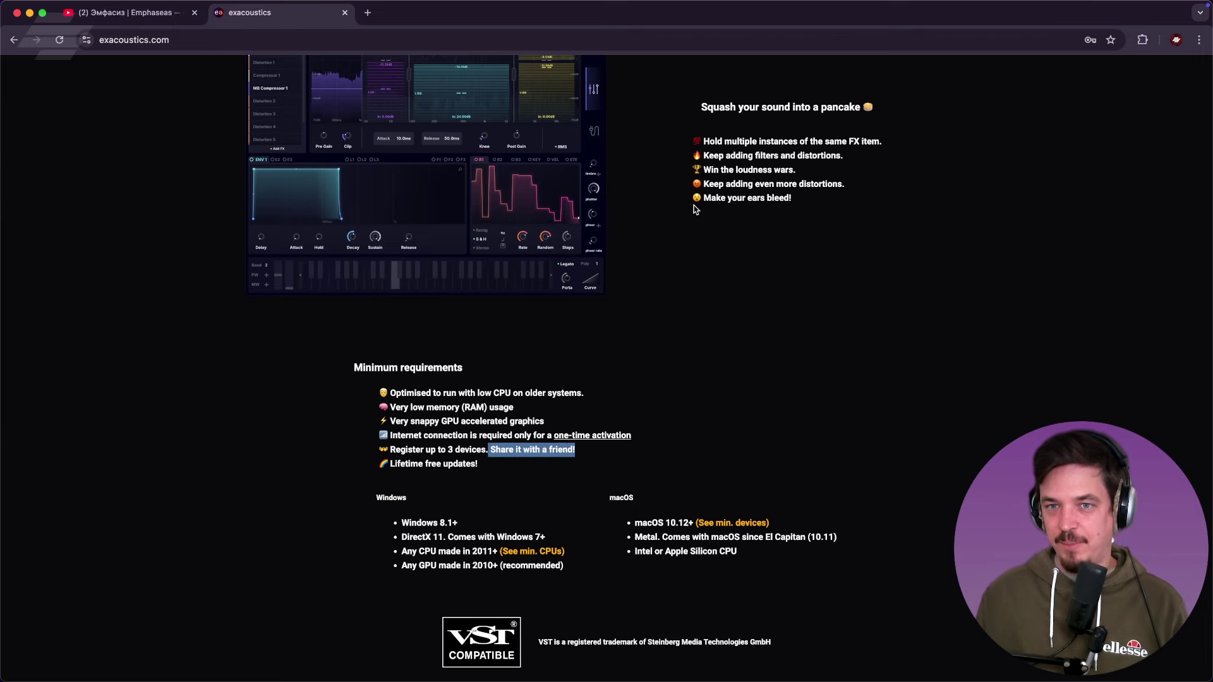
pyautogui.moveTo(693, 201); pyautogui.dragTo(819, 200)
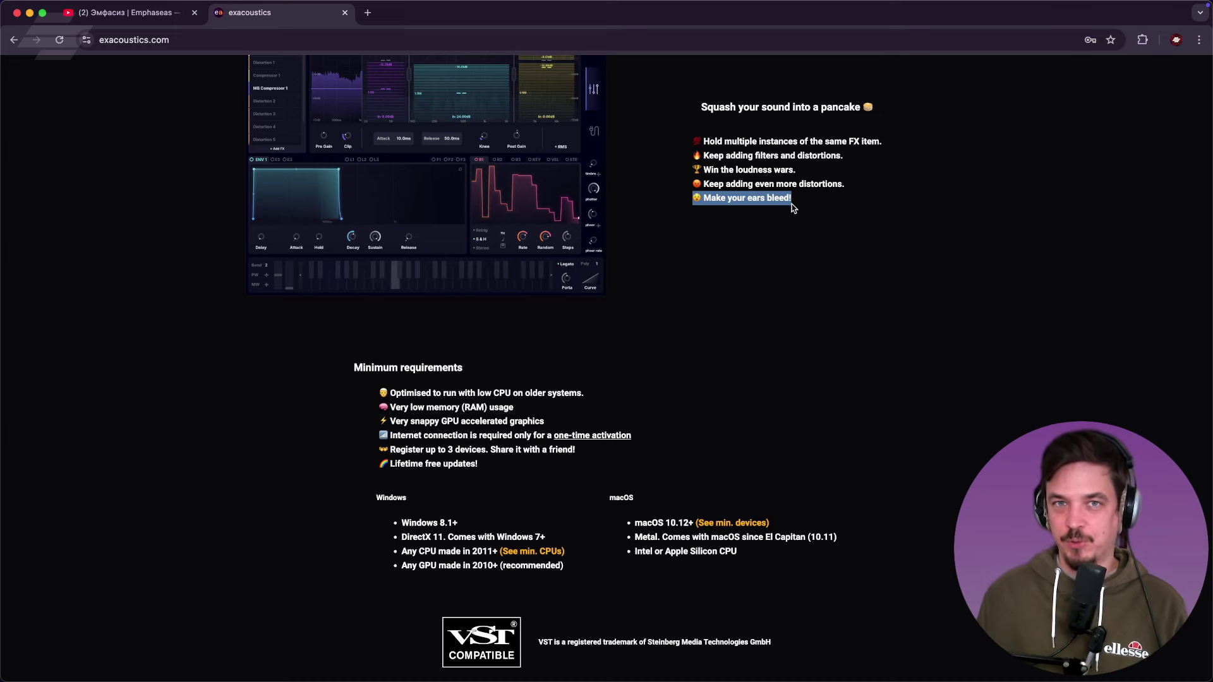
# Switch to REAPER, bring FM8 in front of GHOST and add self-modulation to operator C in FM8's FM Matrix
pyautogui.moveTo(398, 670)
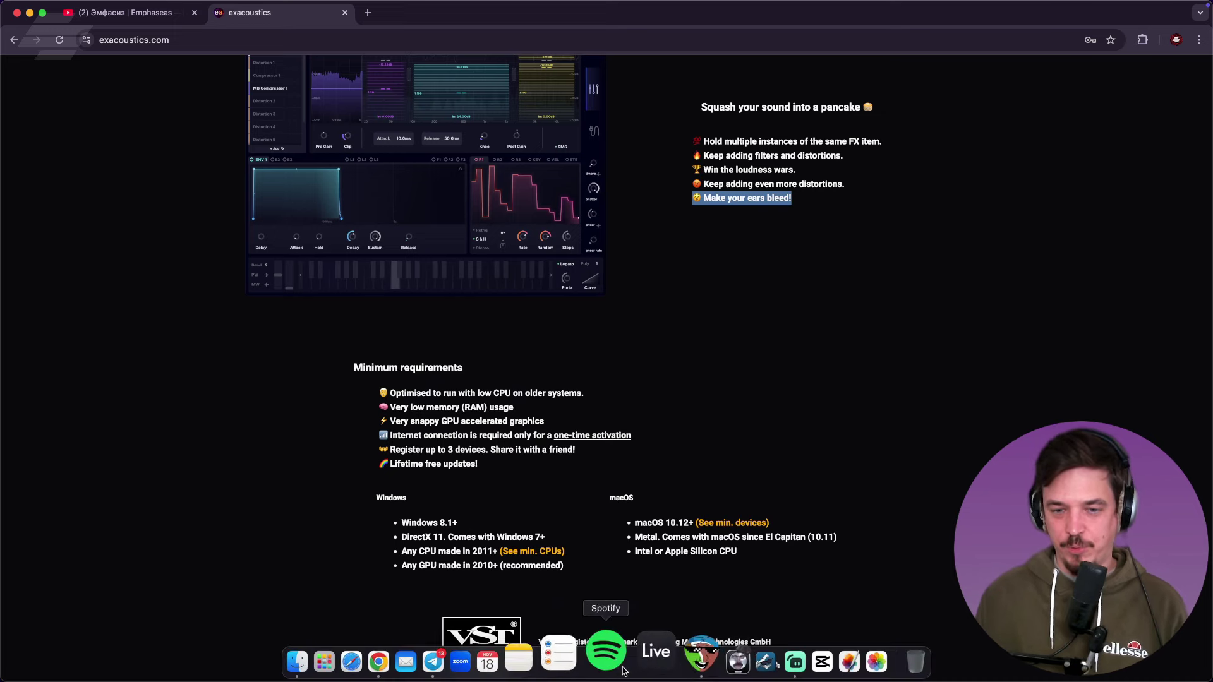
pyautogui.click(655, 666)
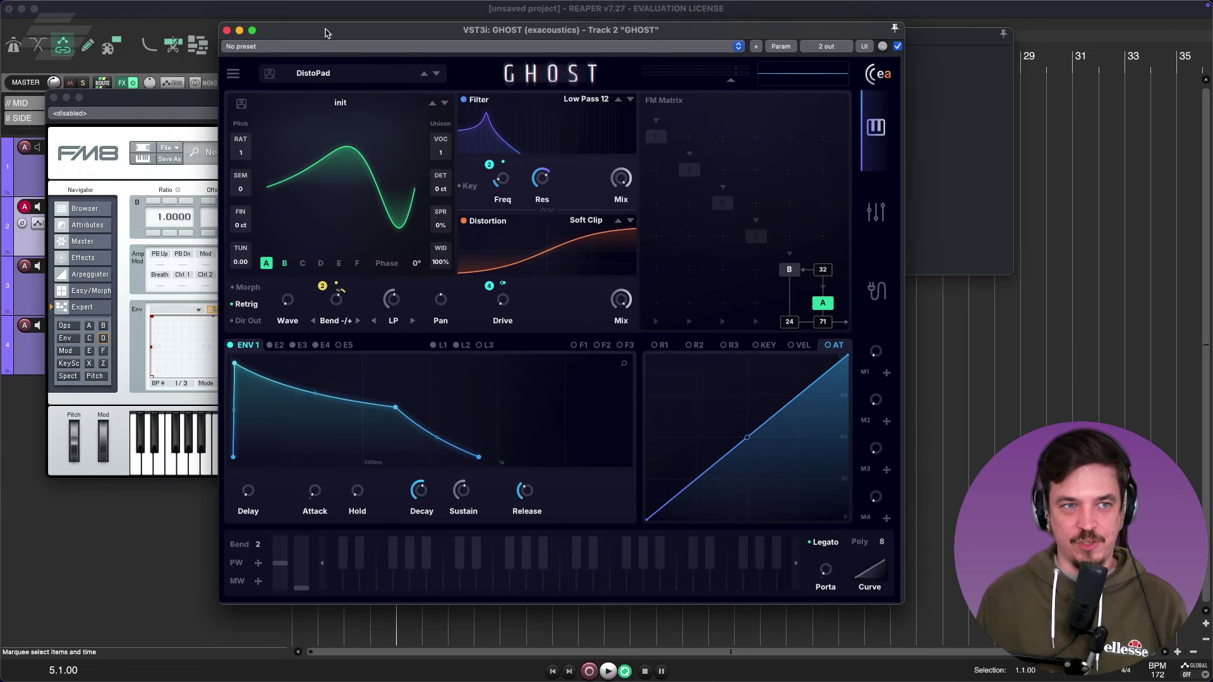
pyautogui.moveTo(180, 99); pyautogui.dragTo(245, 105)
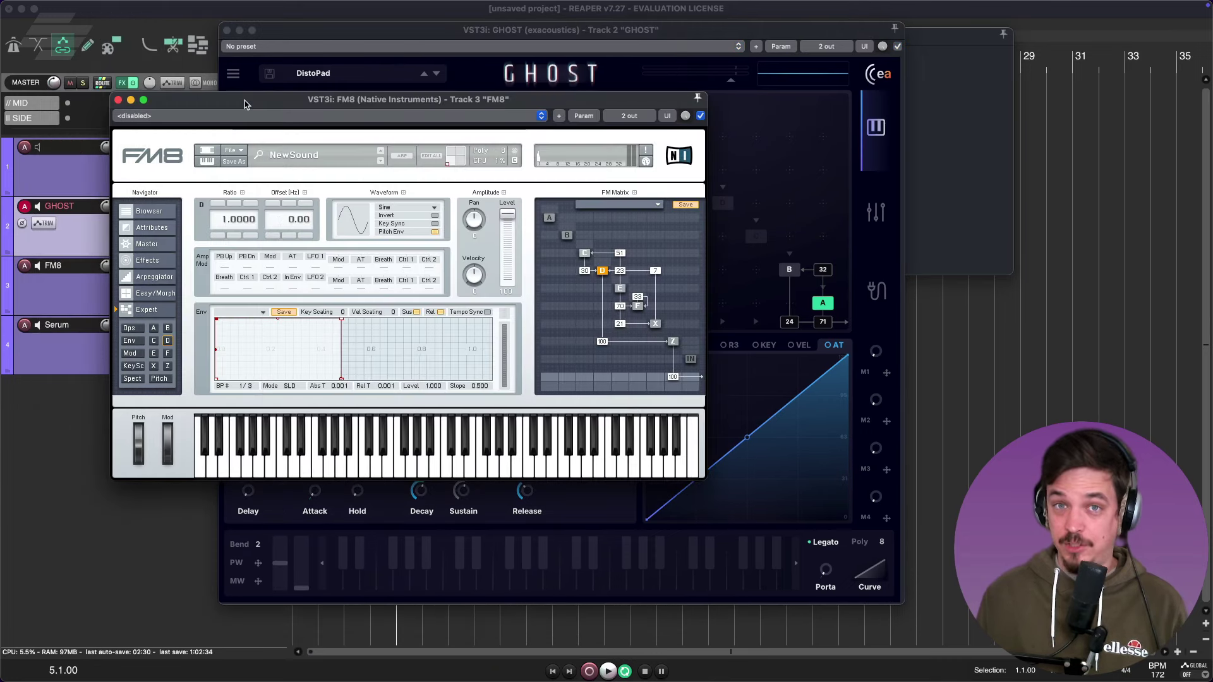
pyautogui.moveTo(585, 253); pyautogui.dragTo(608, 259)
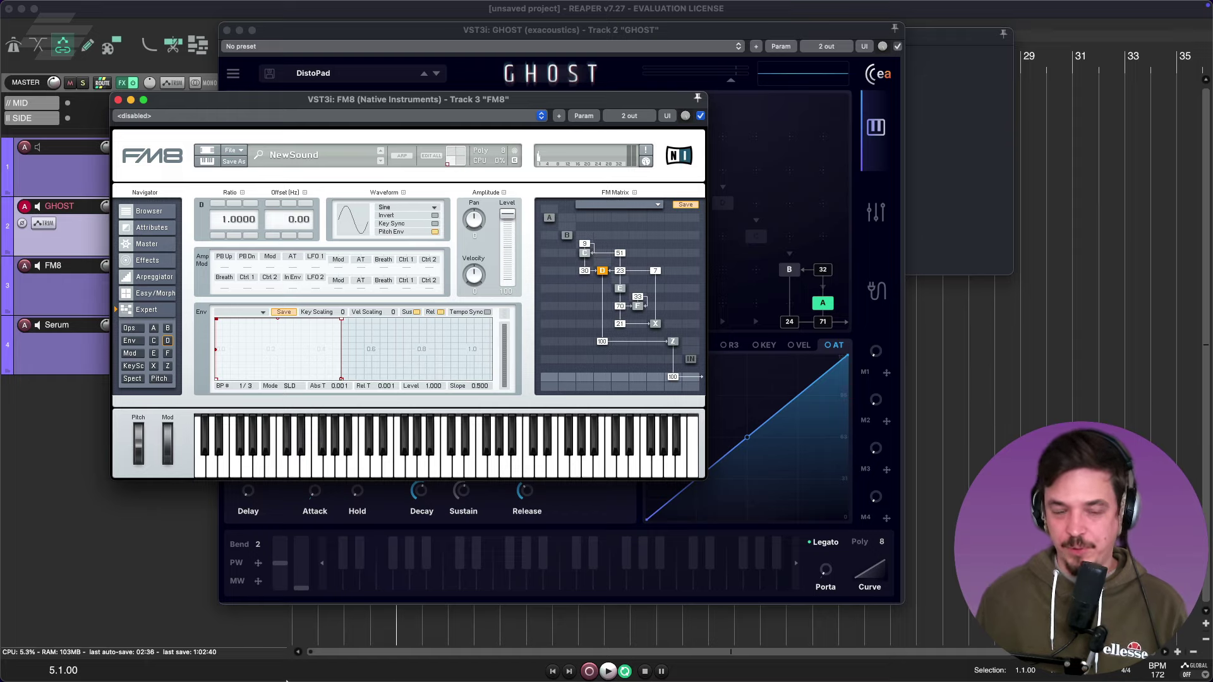
# Switch to Google Chrome to look through the GHOST page's price, formats and feature sections, and return to REAPER
pyautogui.click(375, 658)
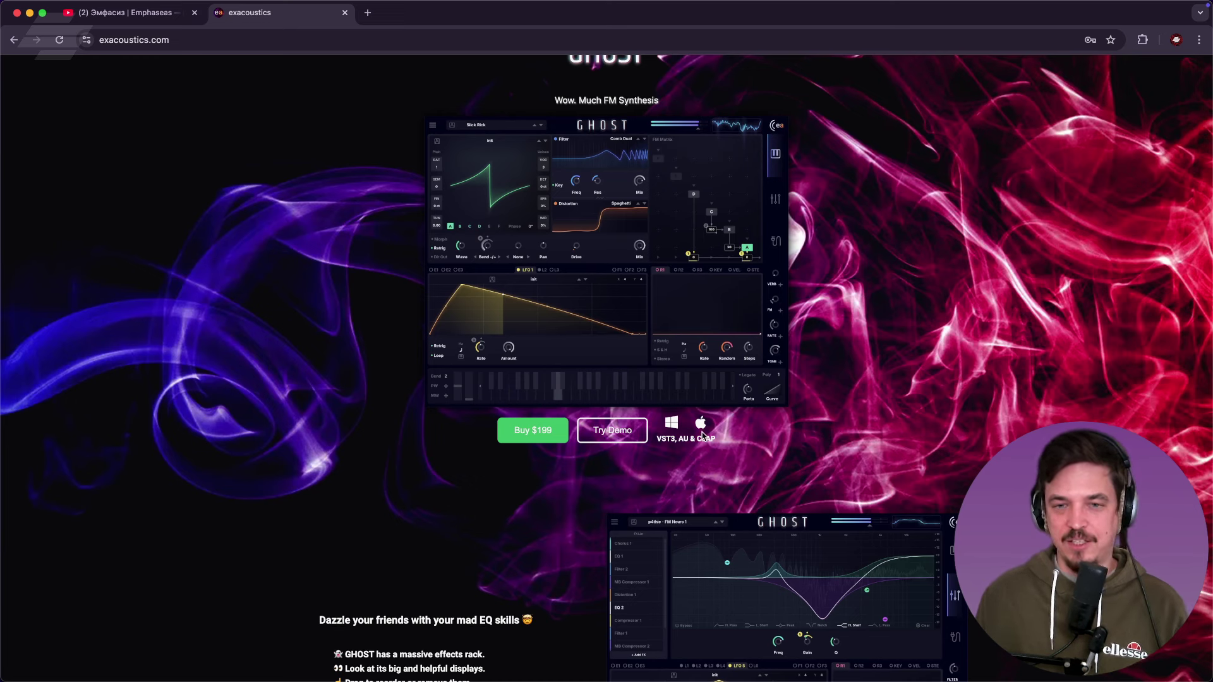
pyautogui.scroll(-4, 703, 433)
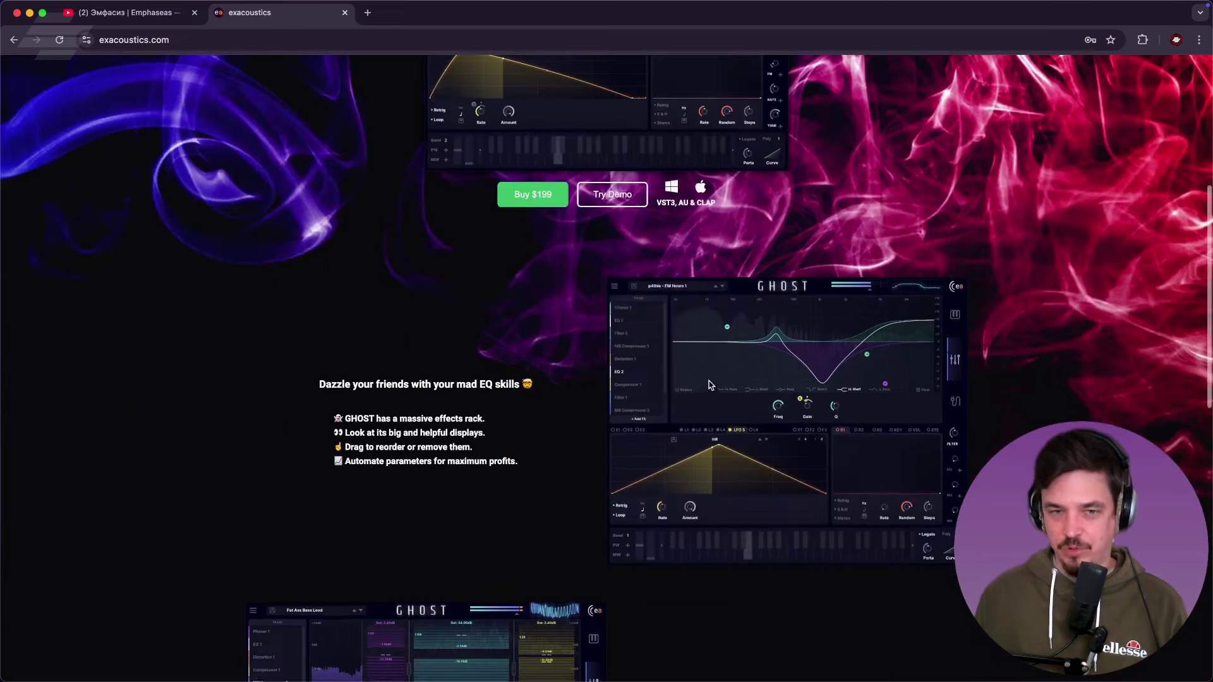
pyautogui.scroll(-10, 708, 385)
pyautogui.scroll(20, 689, 505)
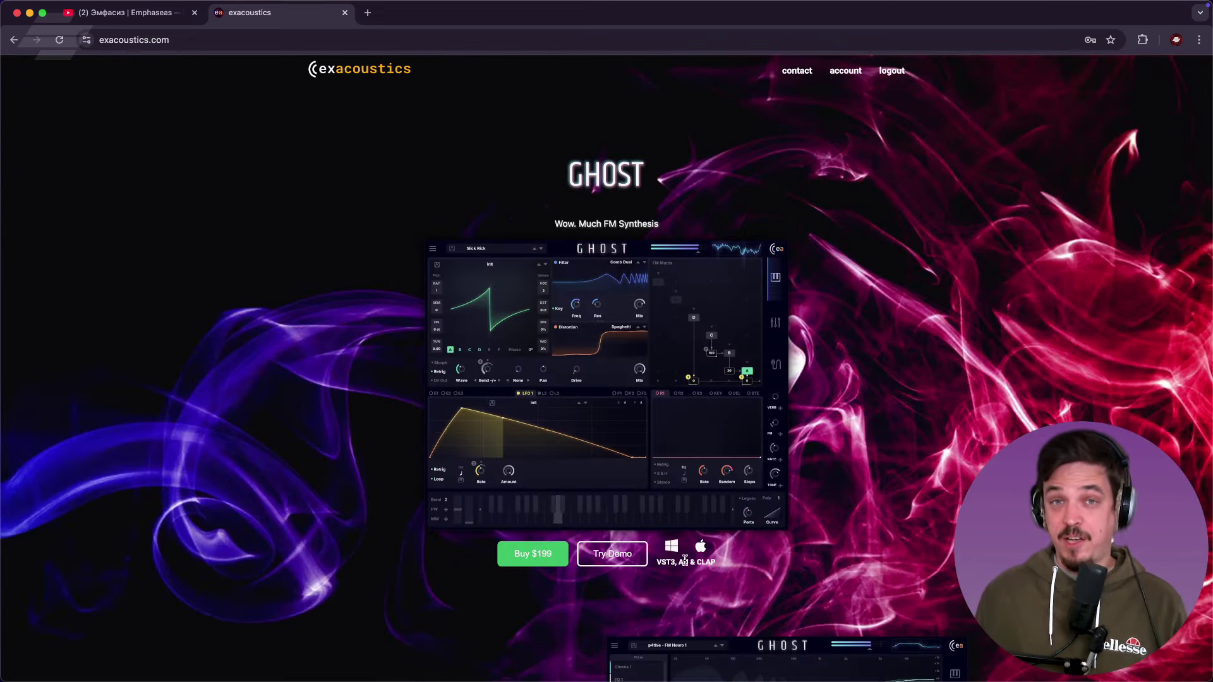
pyautogui.moveTo(571, 679)
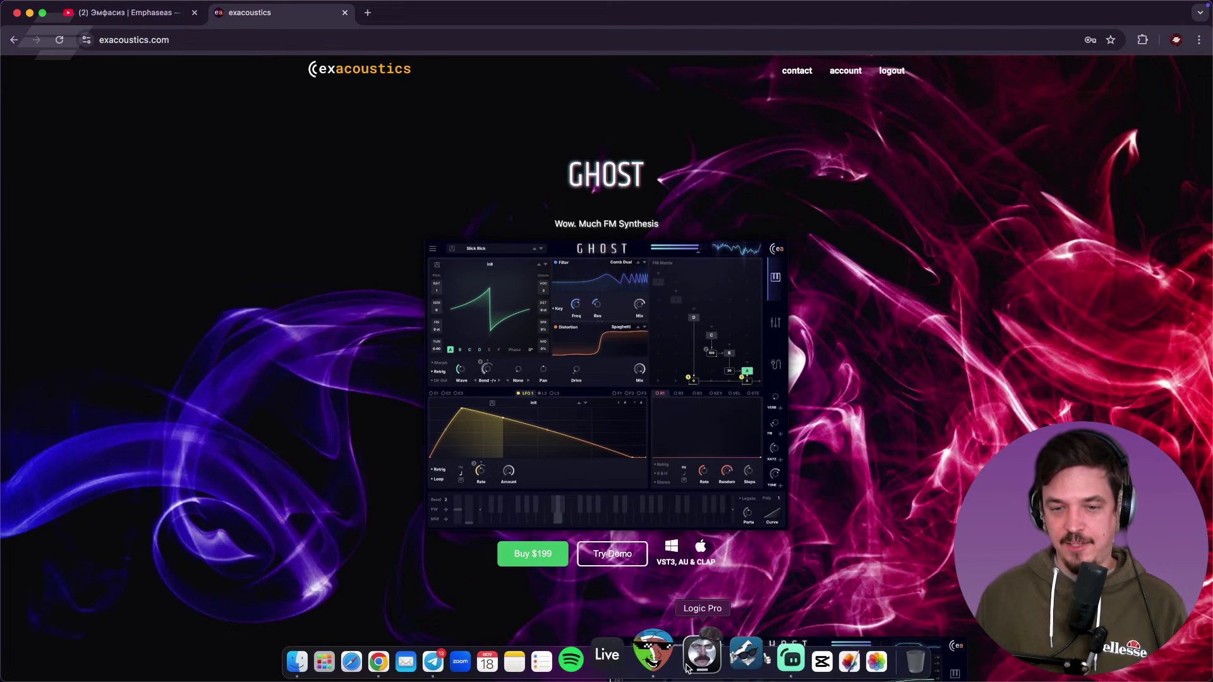
pyautogui.click(679, 671)
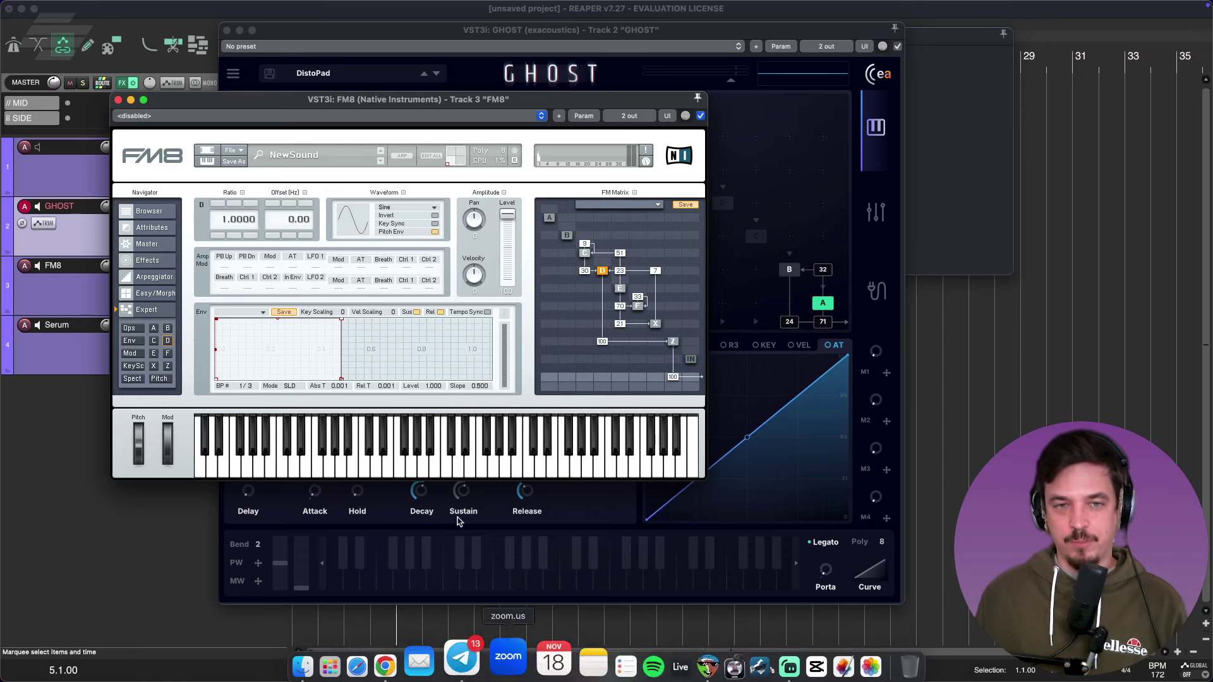
# Arrange GHOST in front of a lowered FM8 window and move the decay-sustain point of GHOST's ENV 1 higher and later
pyautogui.moveTo(273, 96); pyautogui.dragTo(212, 231)
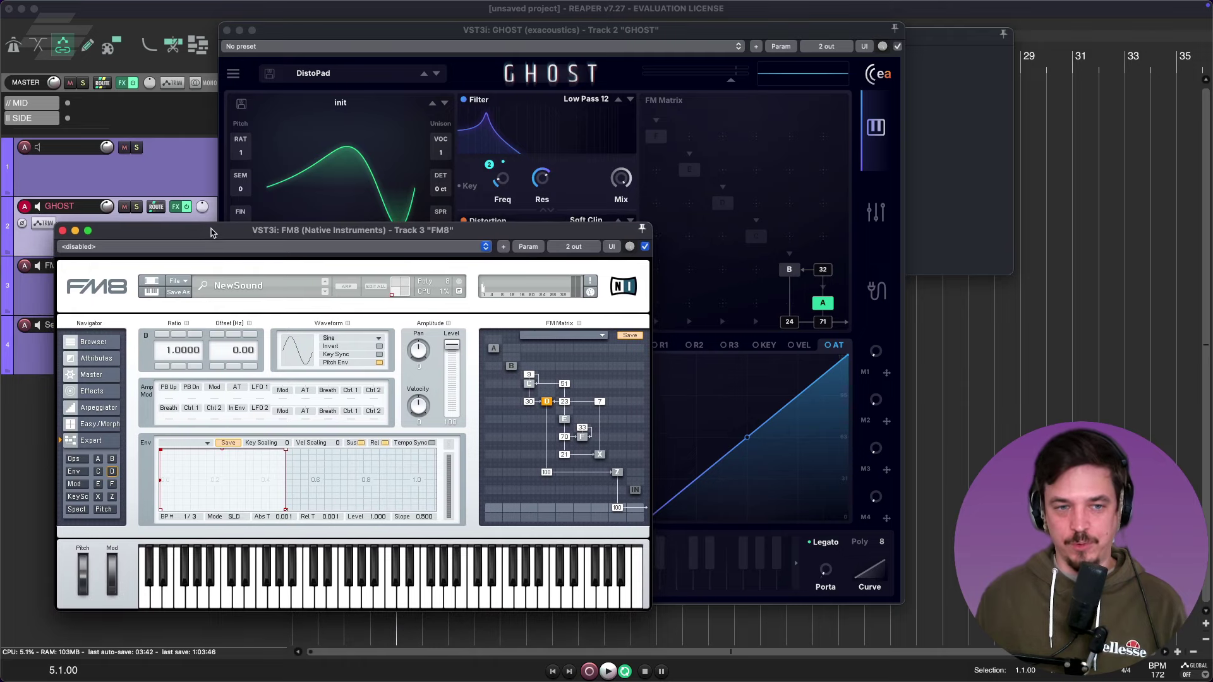
pyautogui.moveTo(456, 35); pyautogui.dragTo(451, 26)
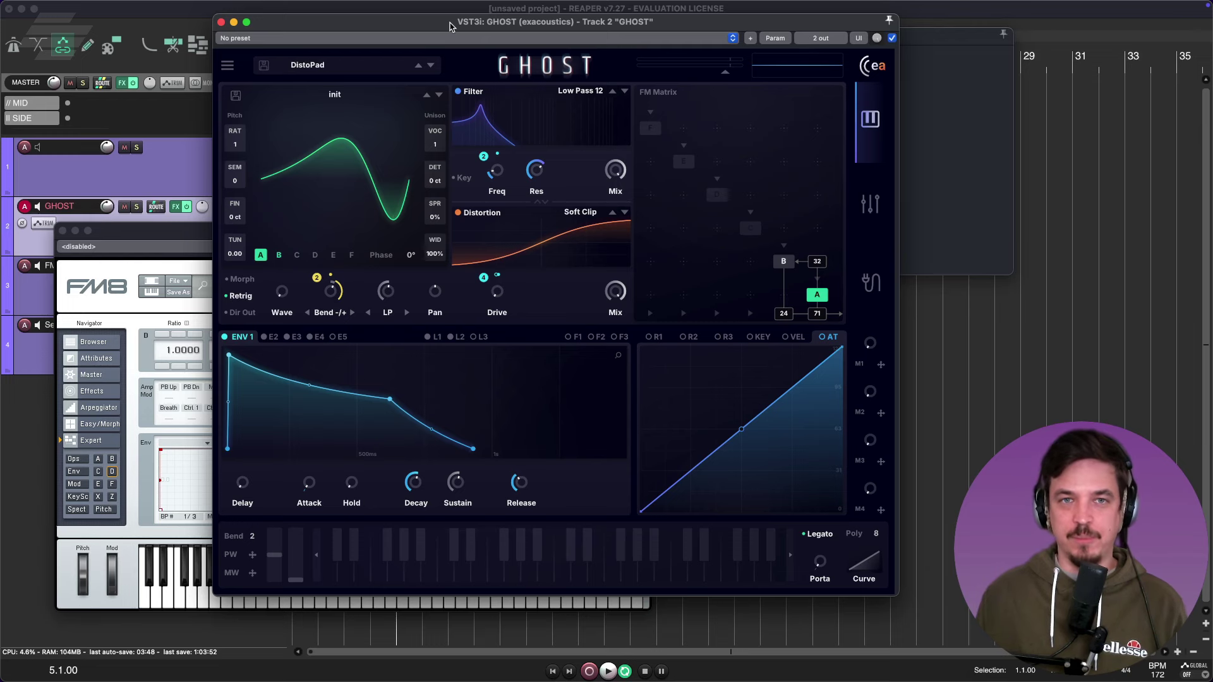
pyautogui.moveTo(451, 26); pyautogui.dragTo(440, 30)
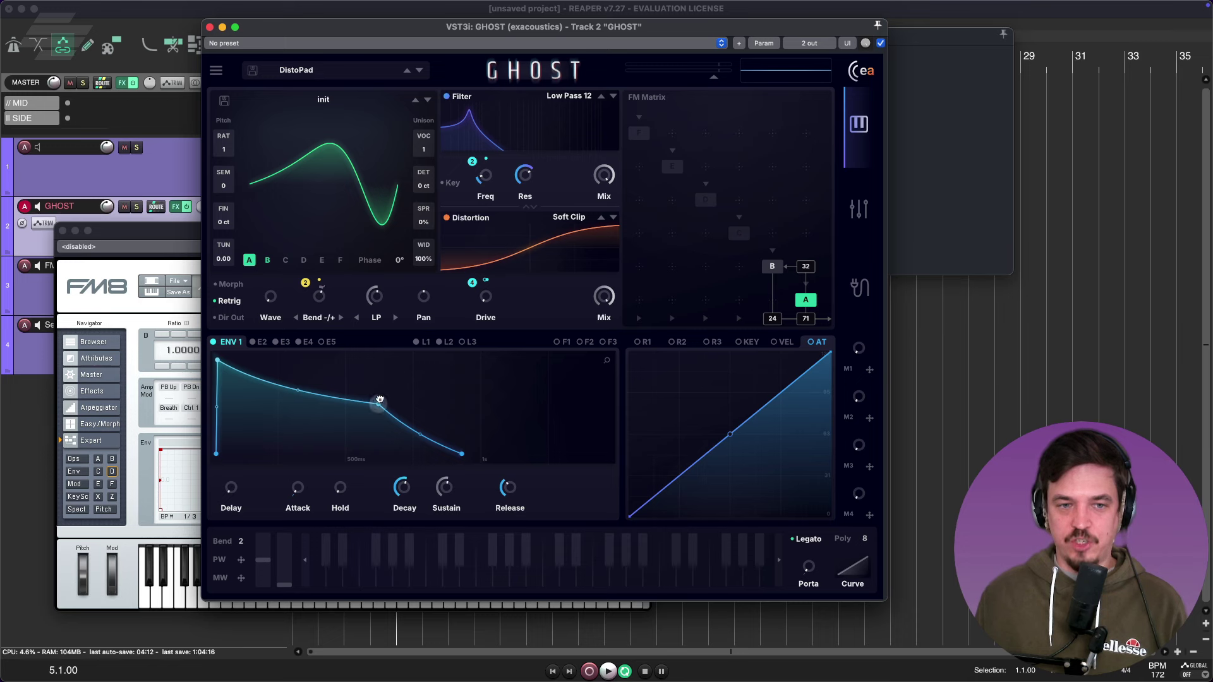
pyautogui.moveTo(379, 402); pyautogui.dragTo(396, 387)
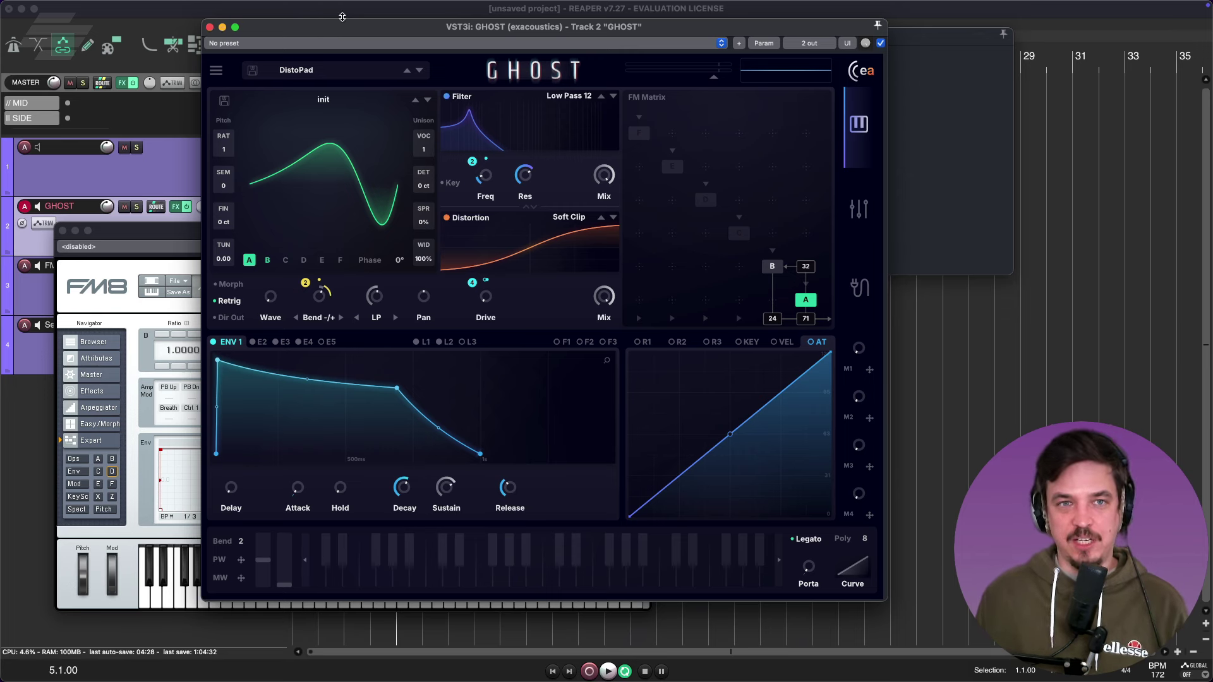
pyautogui.moveTo(375, 32); pyautogui.dragTo(316, 53)
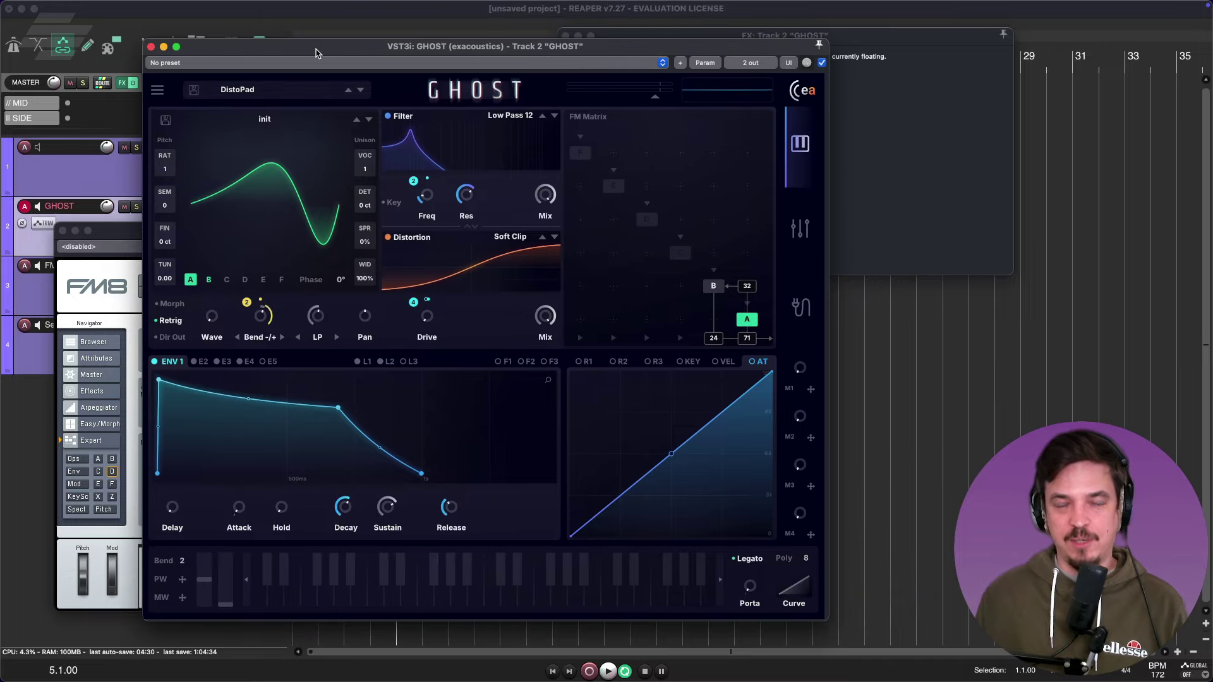
# Switch to Google Chrome and look through the Emphaseas channel's newest videos on YouTube
pyautogui.moveTo(453, 669)
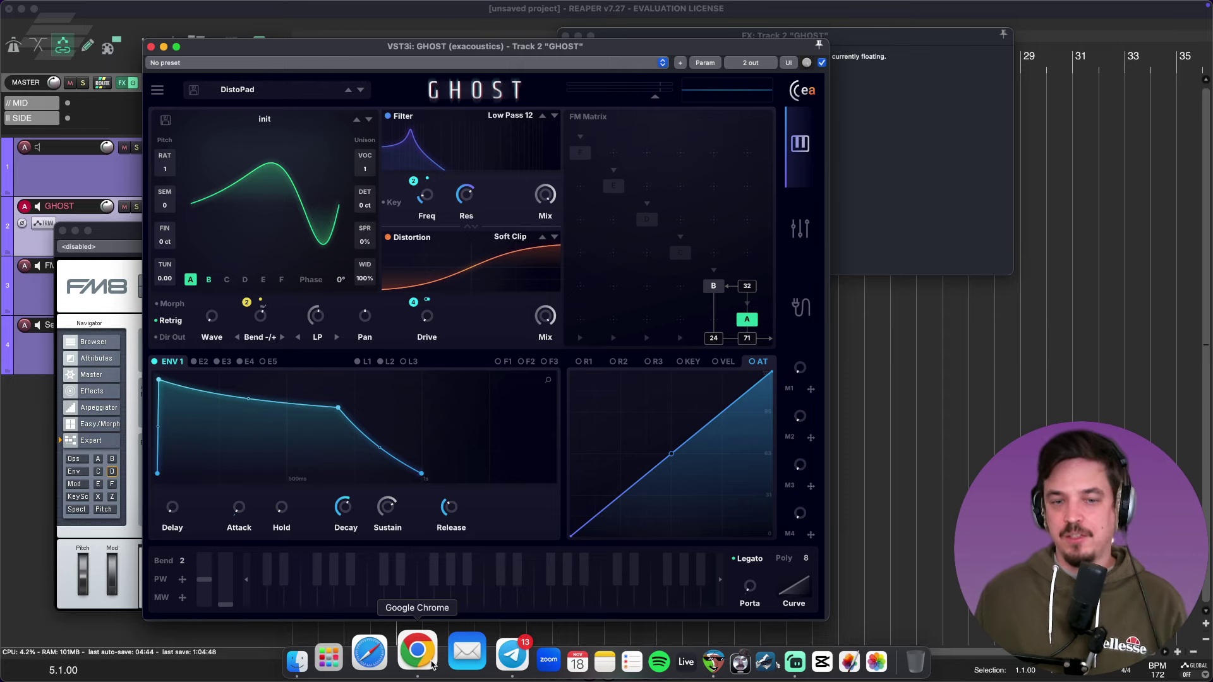
pyautogui.click(432, 664)
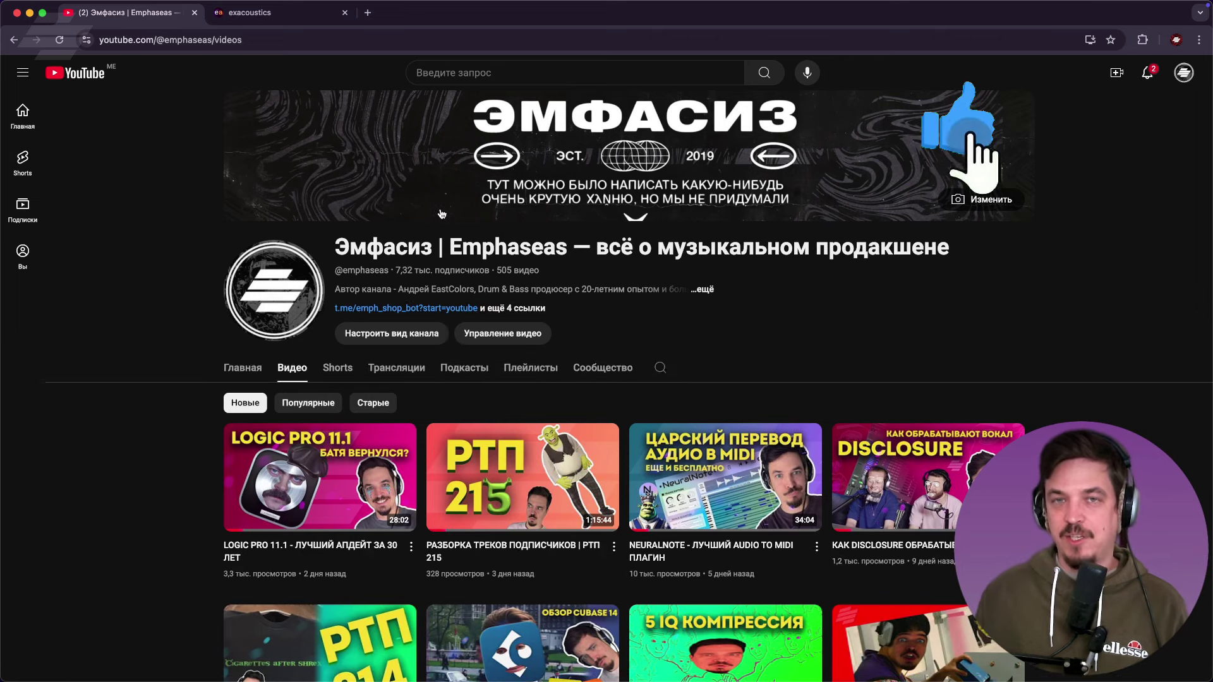
pyautogui.scroll(-2, 461, 221)
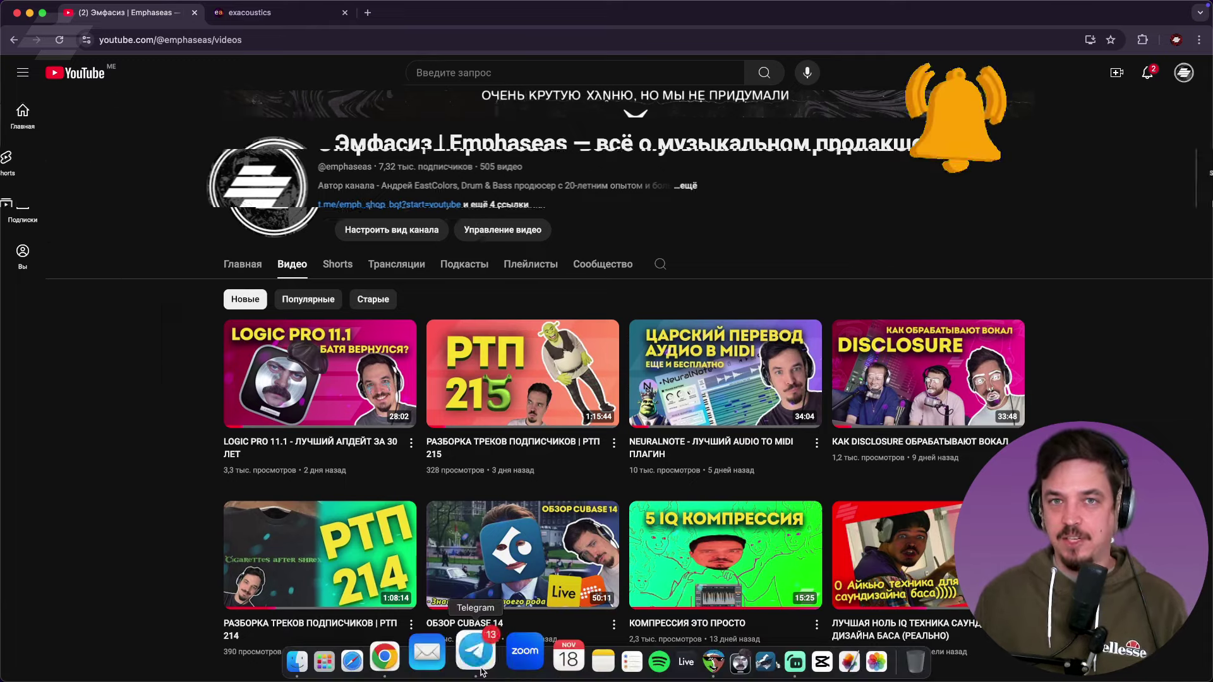
# Switch to Telegram, view the custom app icons image in the Emphaseas channel's 17 November post twice, and close it
pyautogui.click(474, 657)
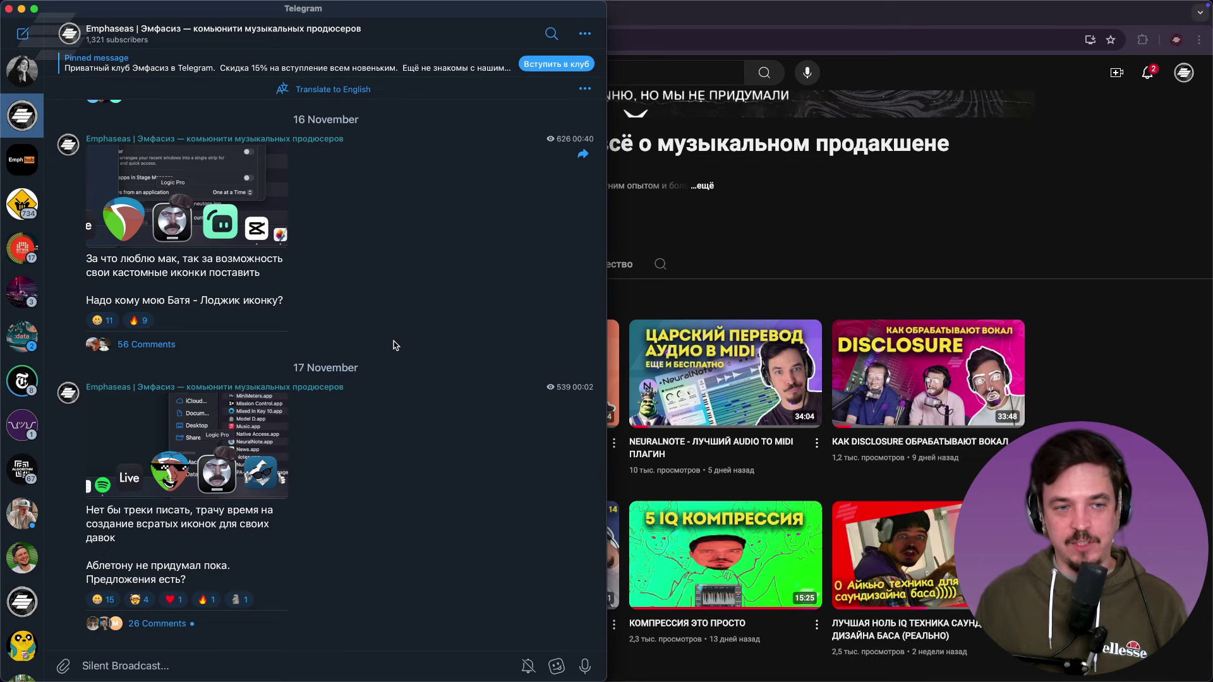
pyautogui.click(260, 477)
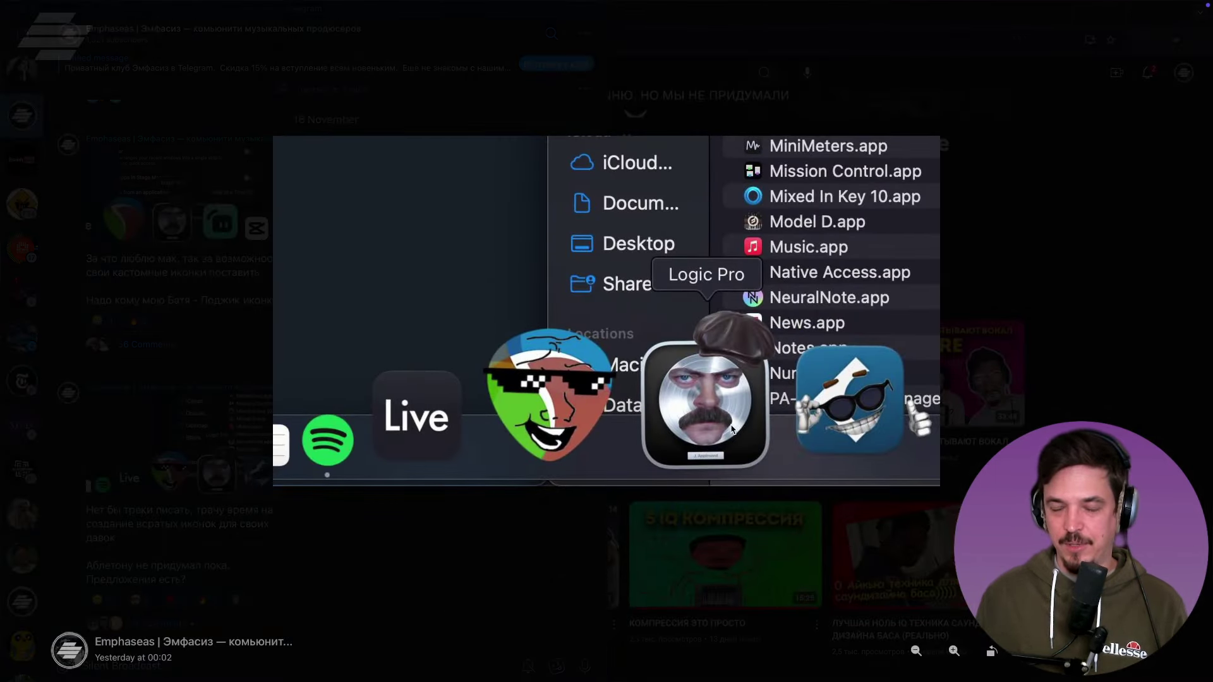
pyautogui.click(674, 674)
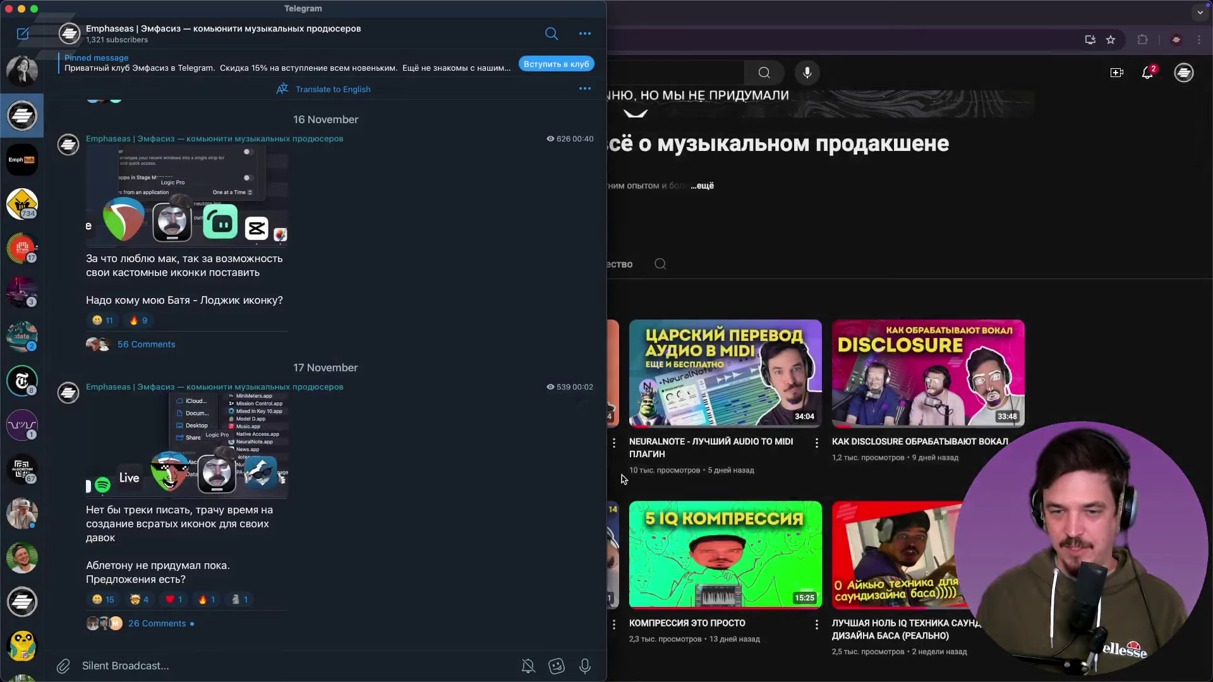
pyautogui.moveTo(520, 679)
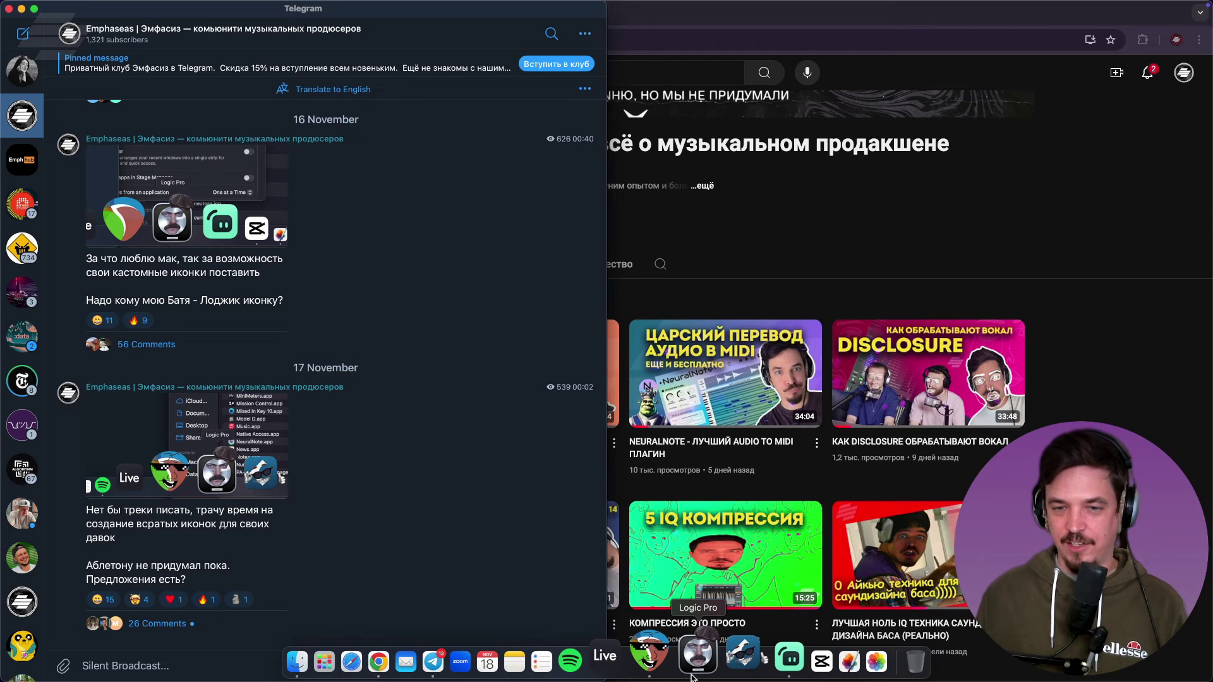
pyautogui.click(235, 479)
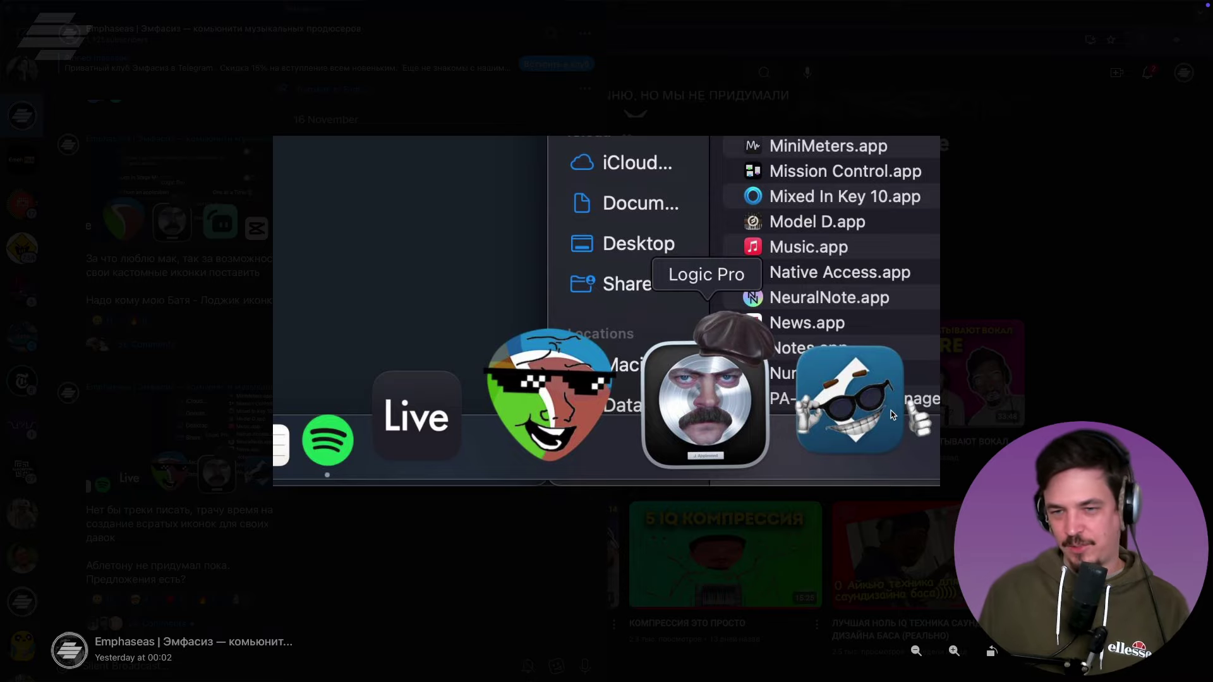
pyautogui.click(1085, 172)
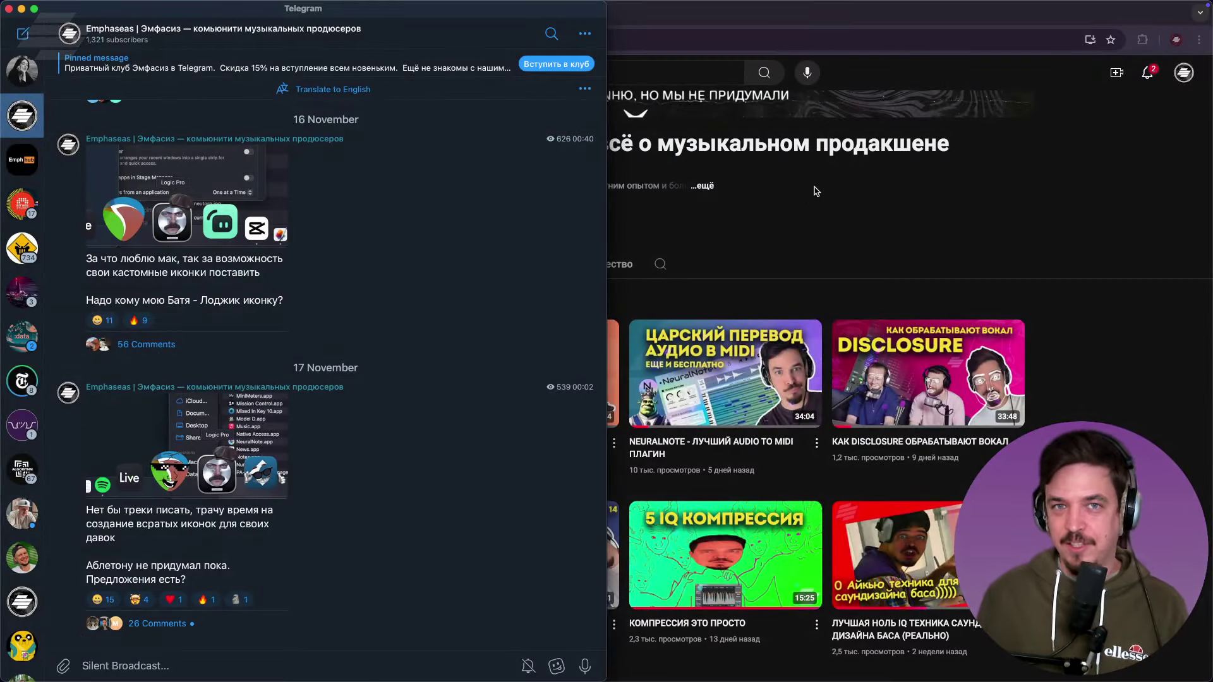
# Open the Эмфасиз Premium group's topics in a widened chat list and look through Демки. Чекаем и оцениваем, Продакшн and Созвоны
pyautogui.hscroll(-3, 20, 163)
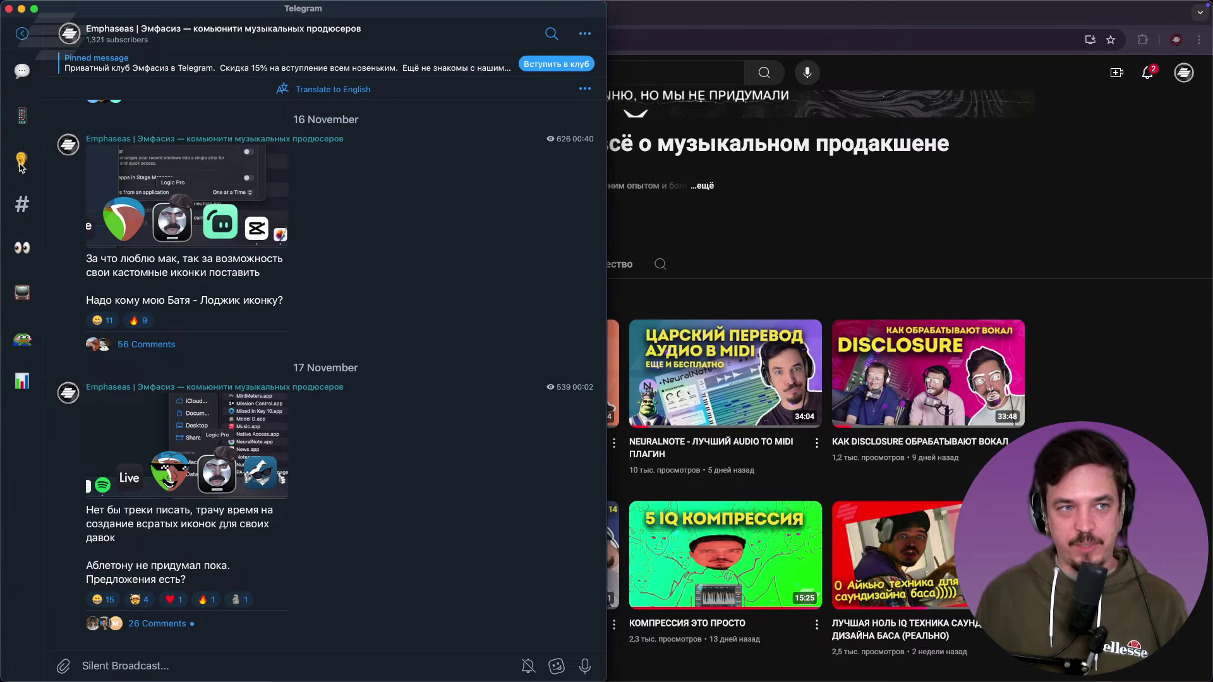
pyautogui.moveTo(44, 154); pyautogui.dragTo(84, 149)
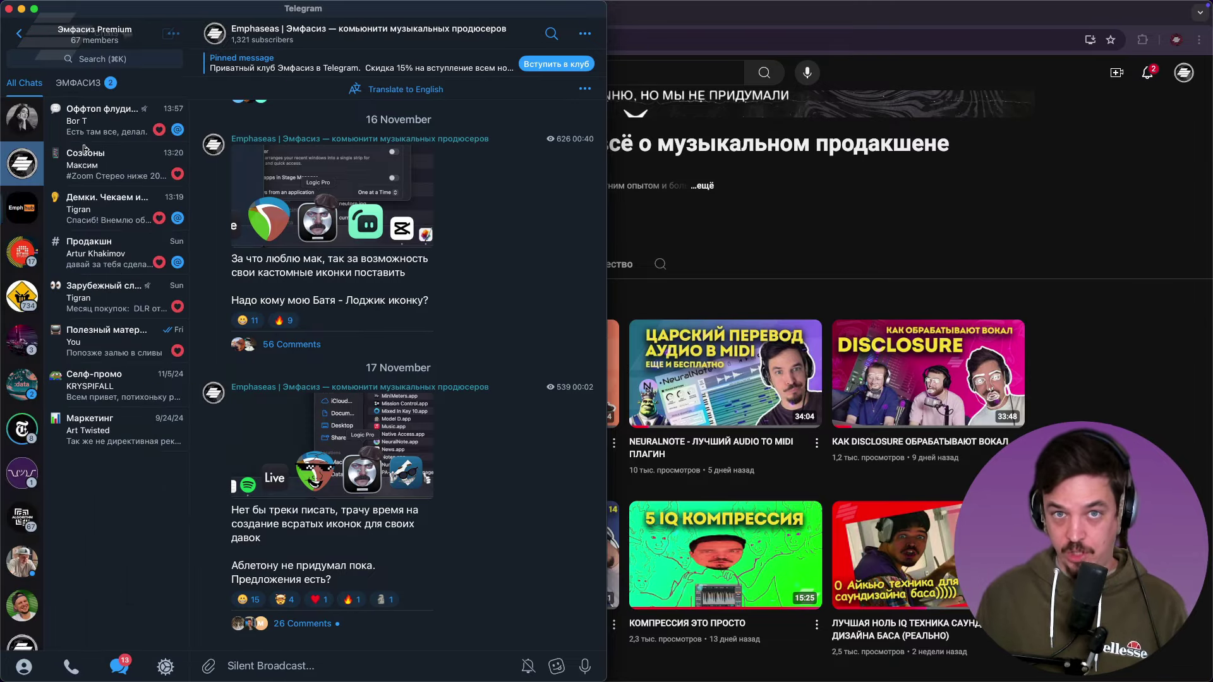
pyautogui.click(122, 210)
pyautogui.scroll(5, 385, 335)
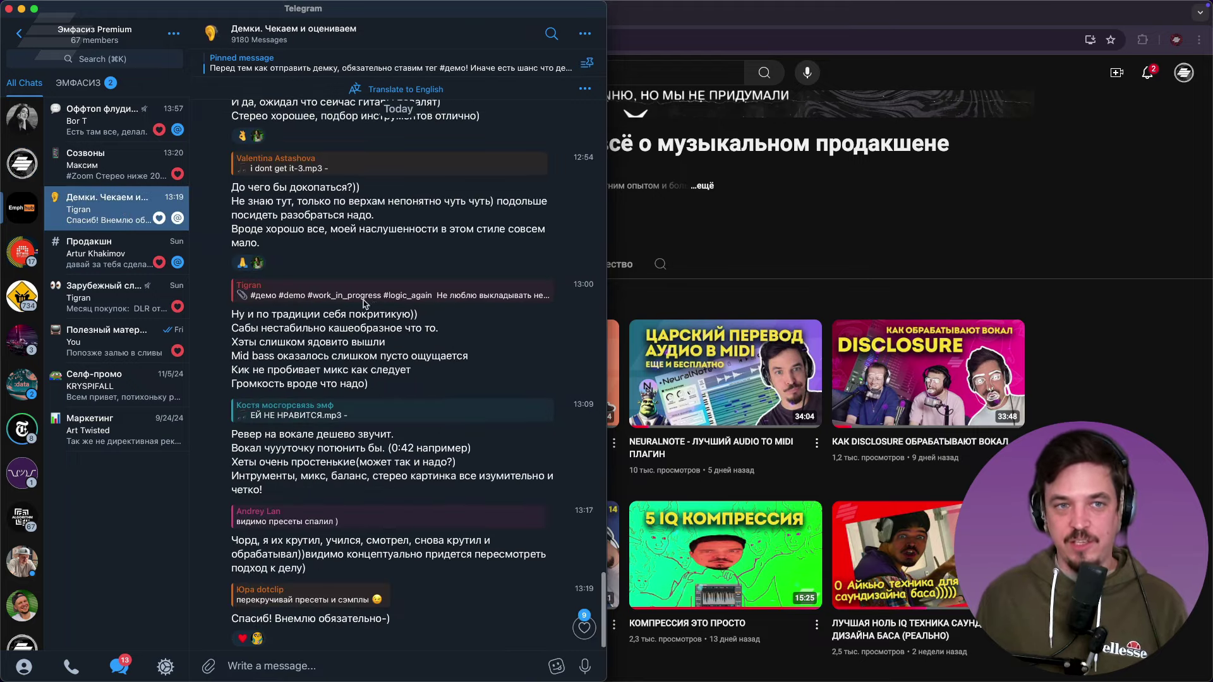
pyautogui.scroll(10, 385, 335)
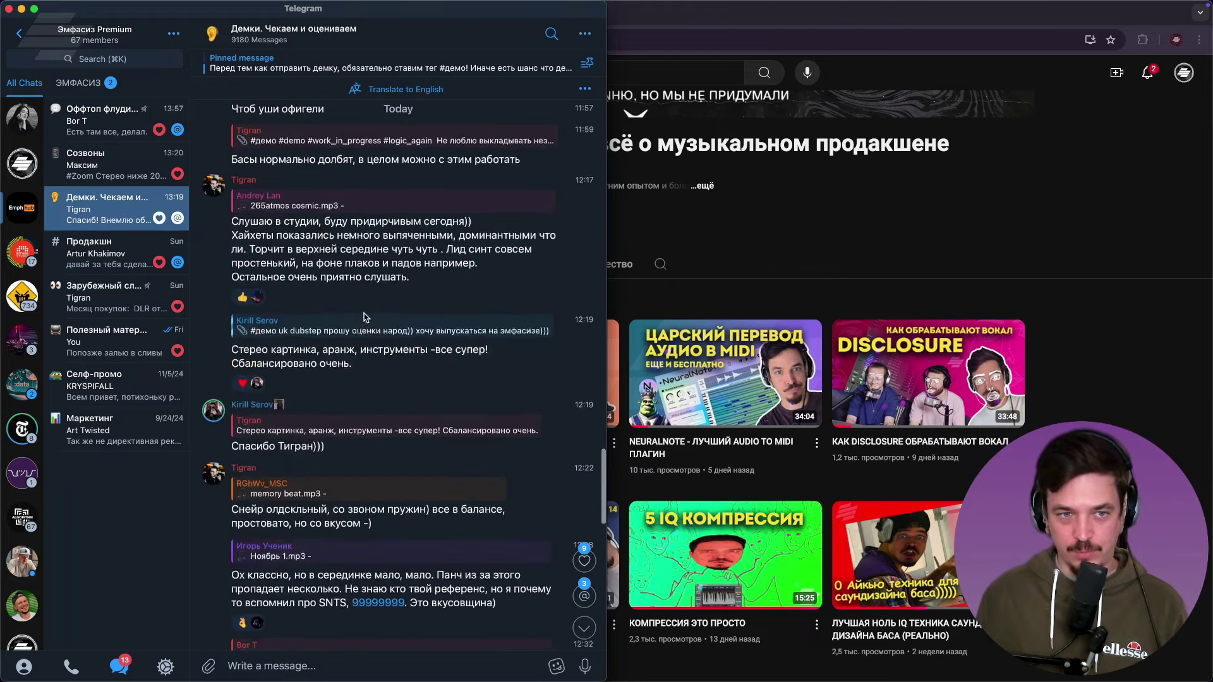
pyautogui.scroll(-10, 368, 335)
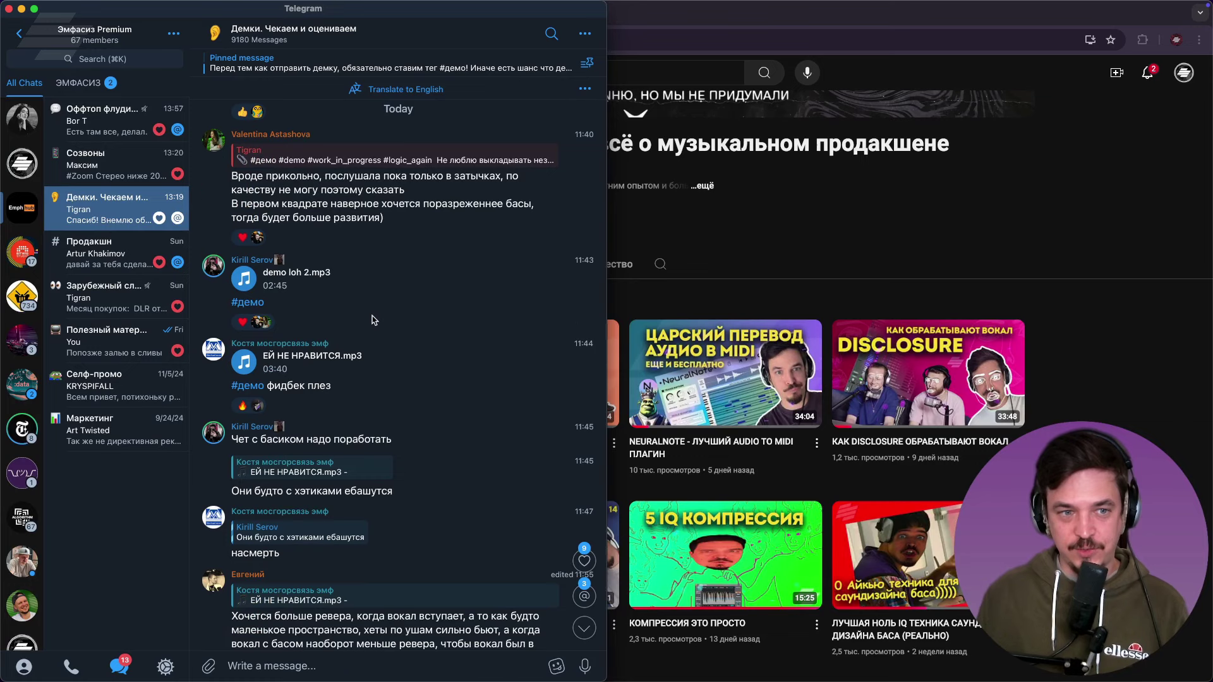
pyautogui.click(115, 256)
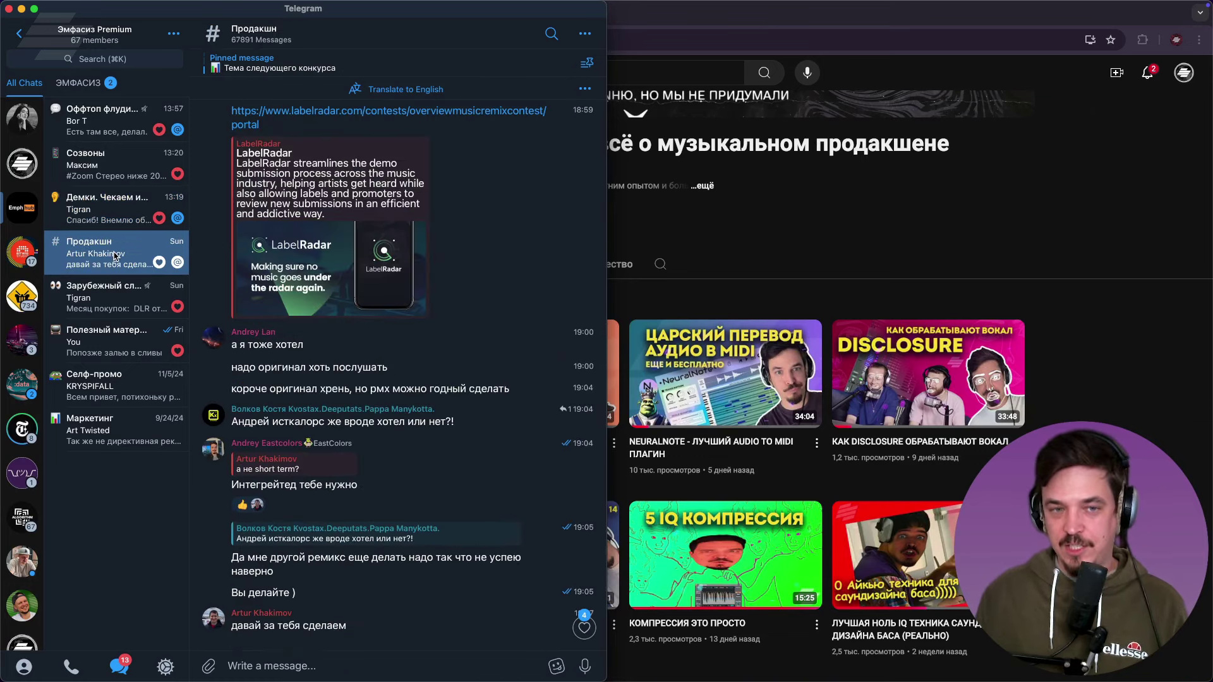
pyautogui.click(124, 183)
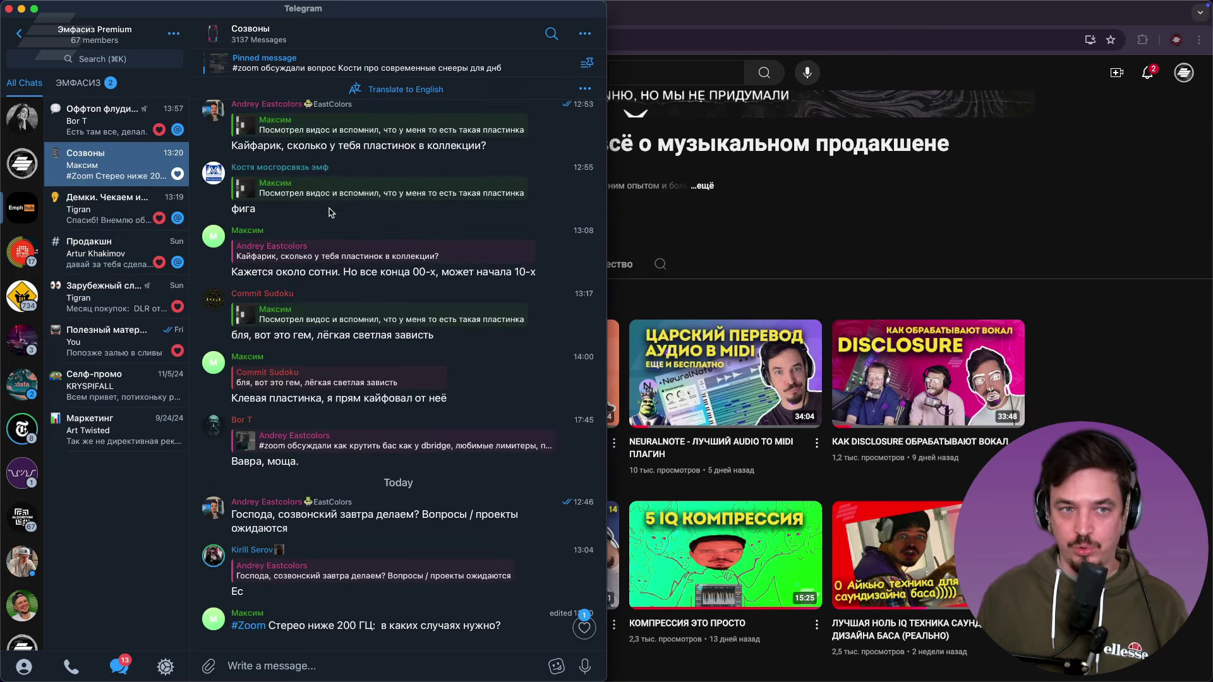
# Switch back to Google Chrome to show the Emphaseas channel's video page and bring up the Dock
pyautogui.click(803, 235)
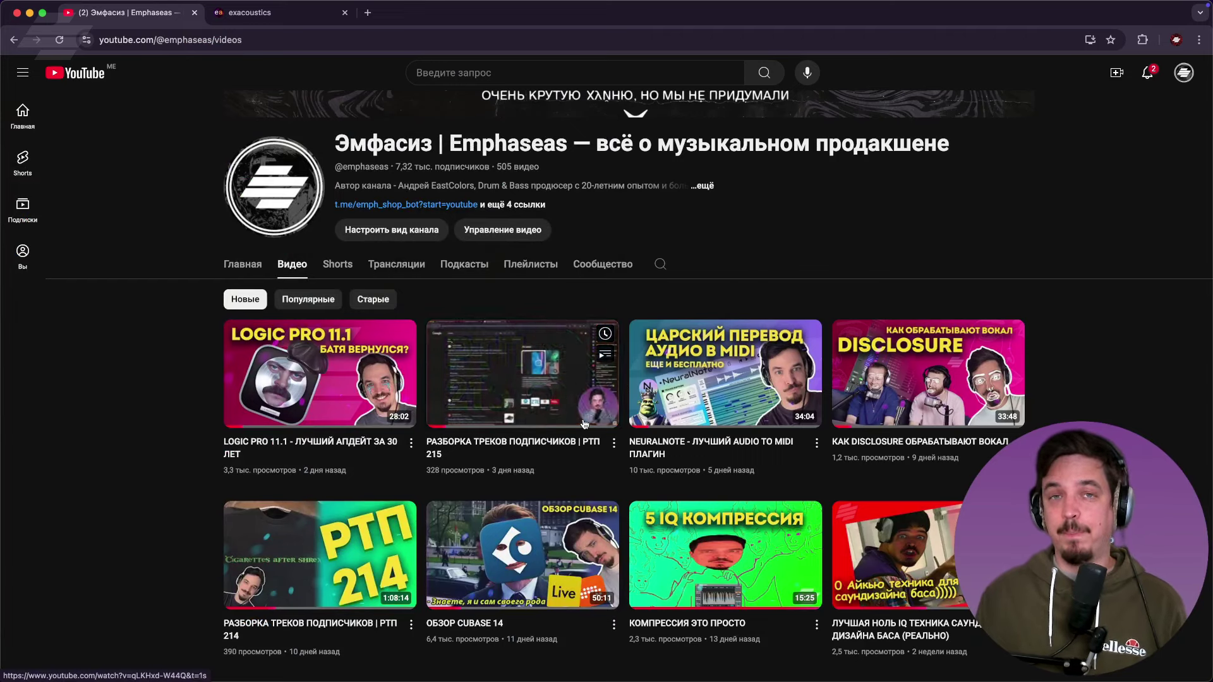
pyautogui.moveTo(625, 680)
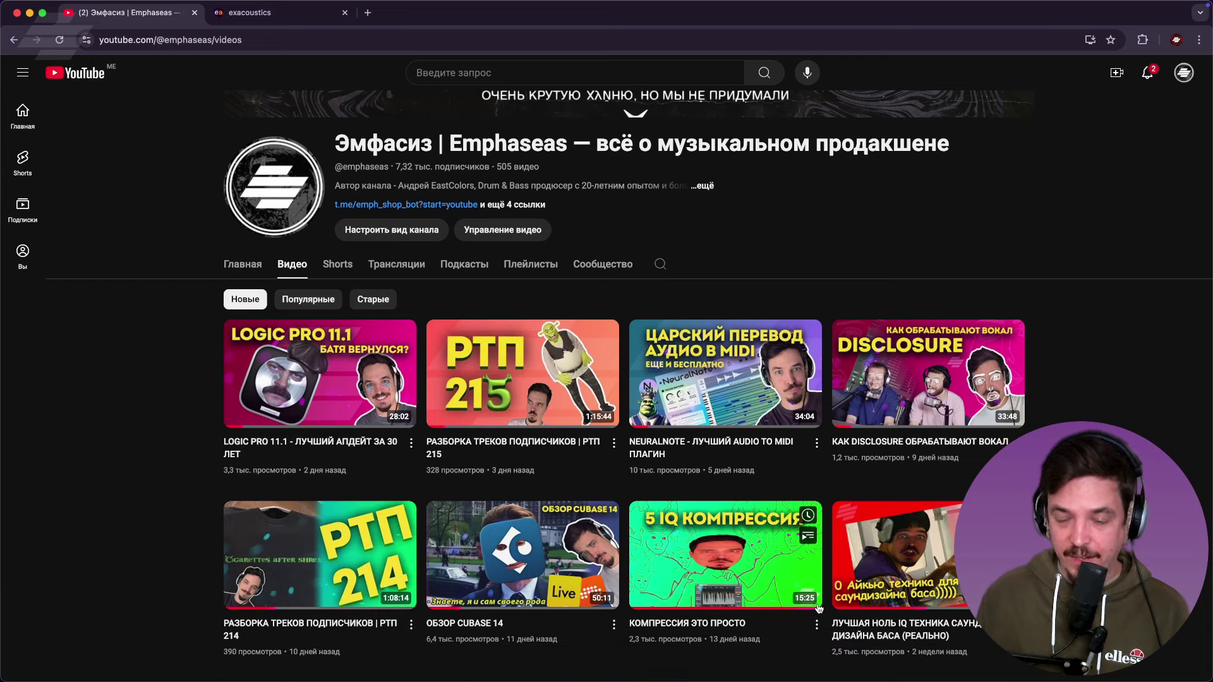
pyautogui.moveTo(770, 585)
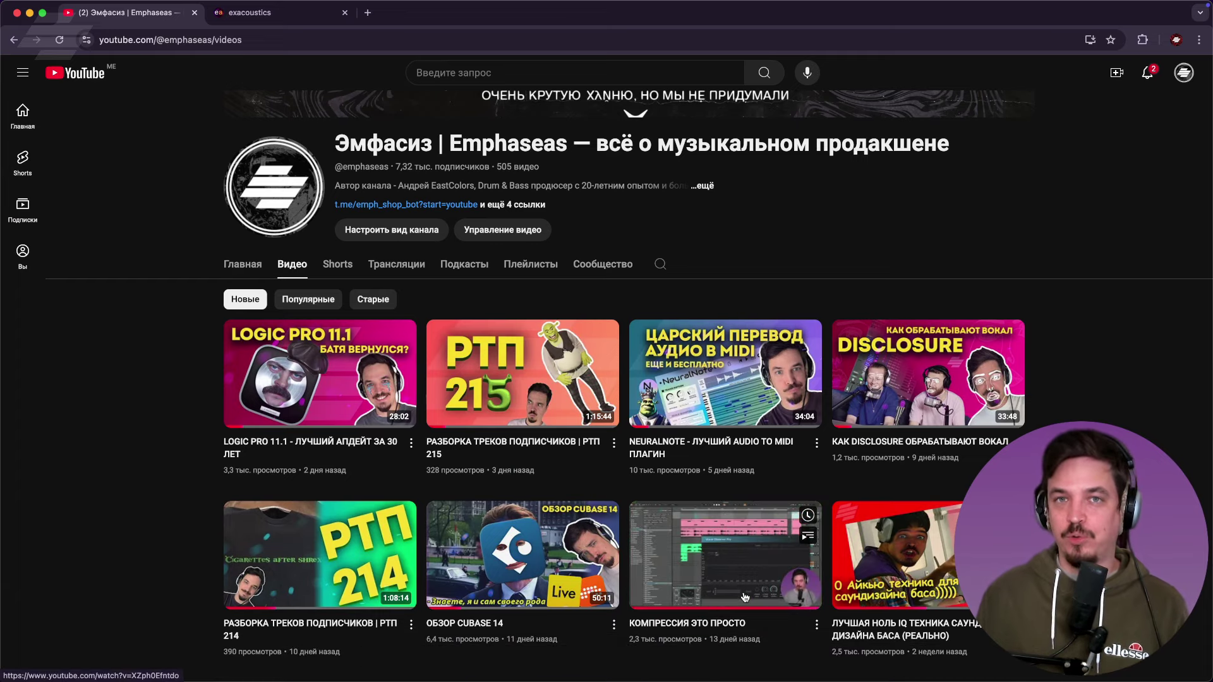
pyautogui.click(704, 679)
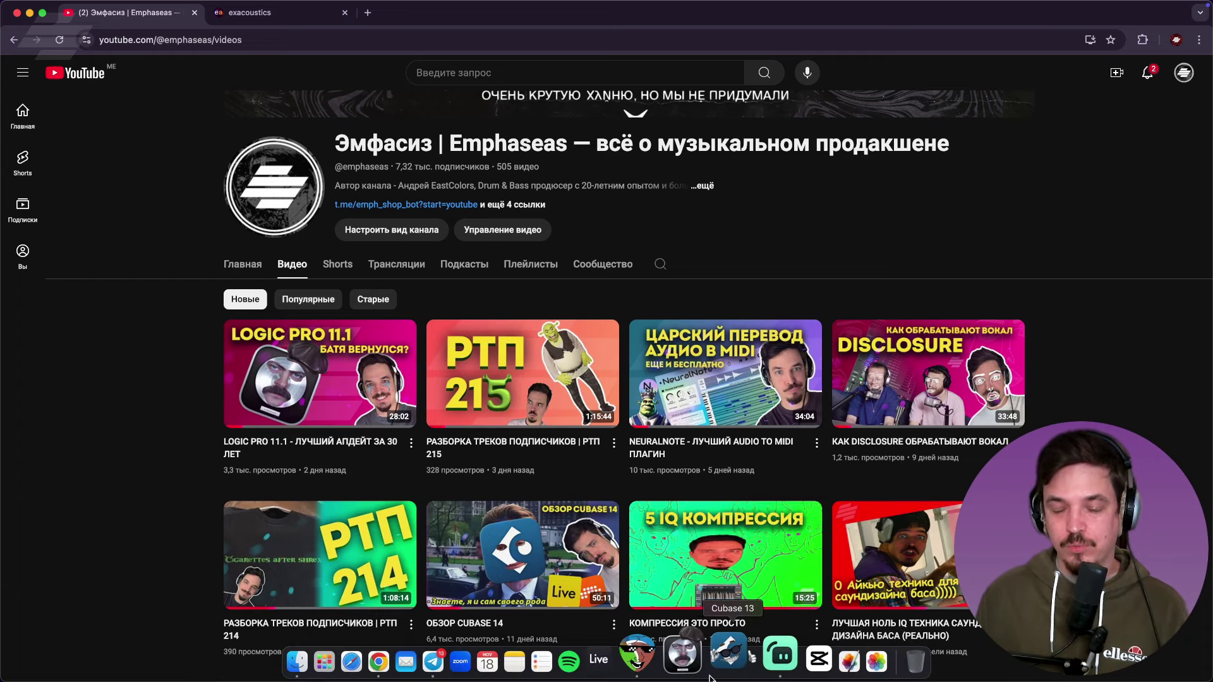